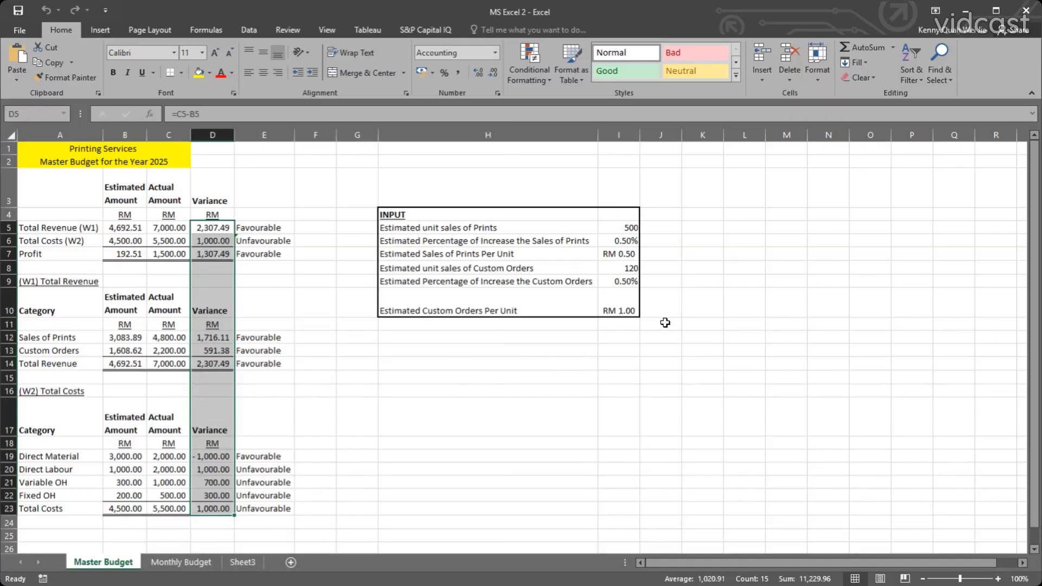
drag(662, 322, 881, 483)
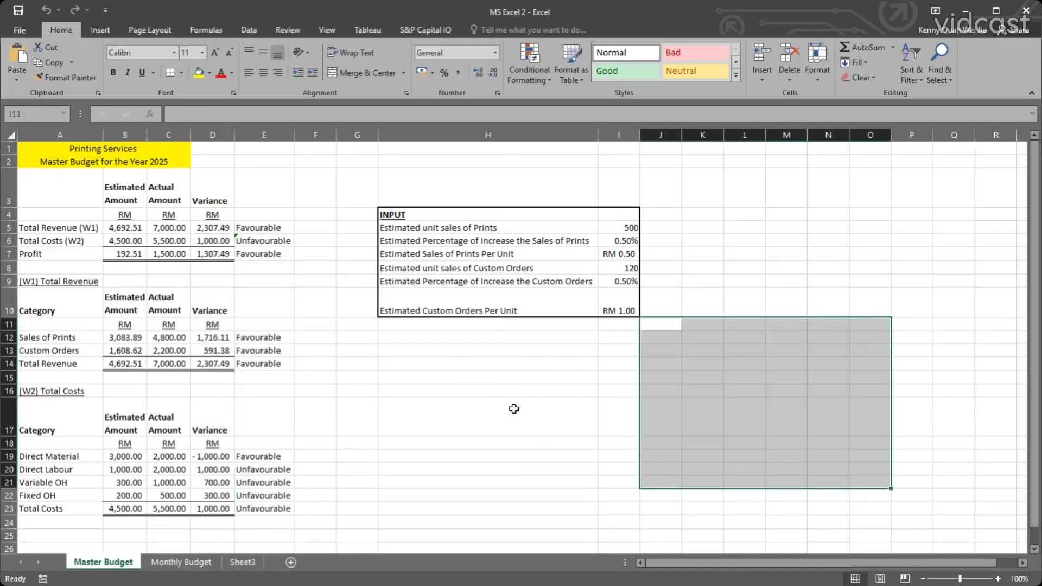
drag(474, 345, 764, 356)
click(763, 353)
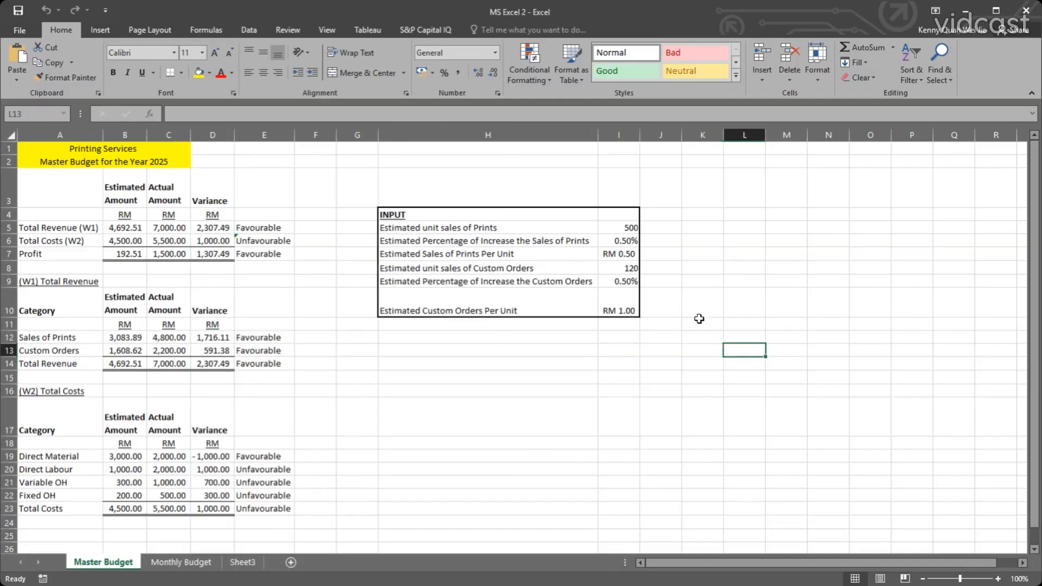
drag(699, 323, 871, 391)
drag(752, 391, 753, 391)
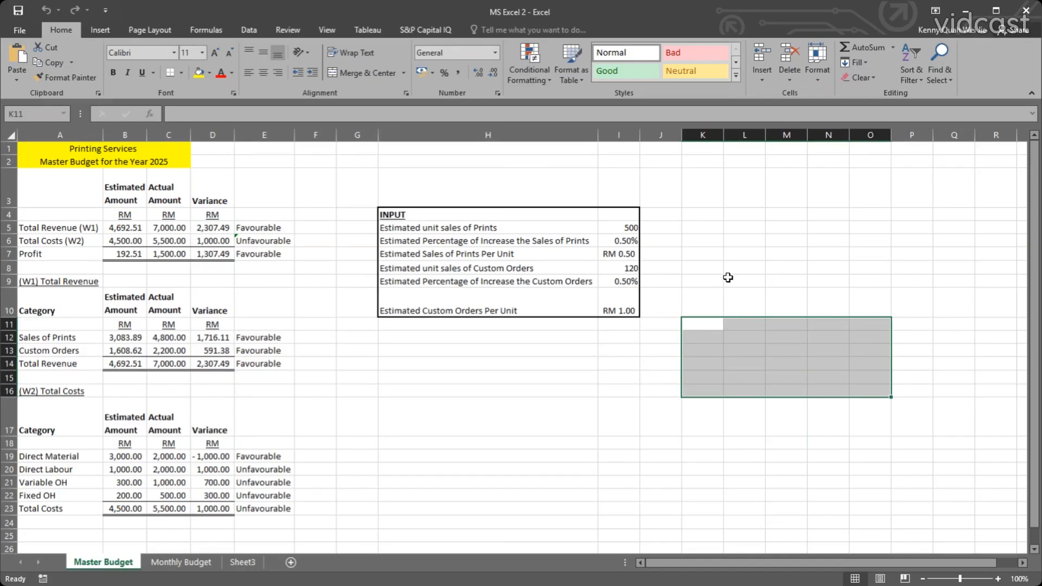
click(685, 255)
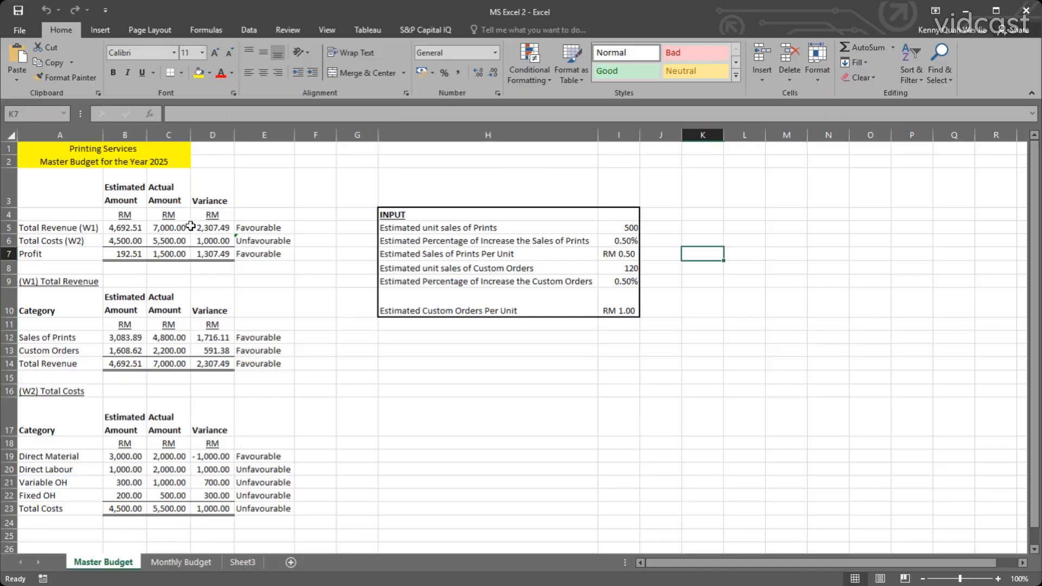
drag(210, 226, 210, 299)
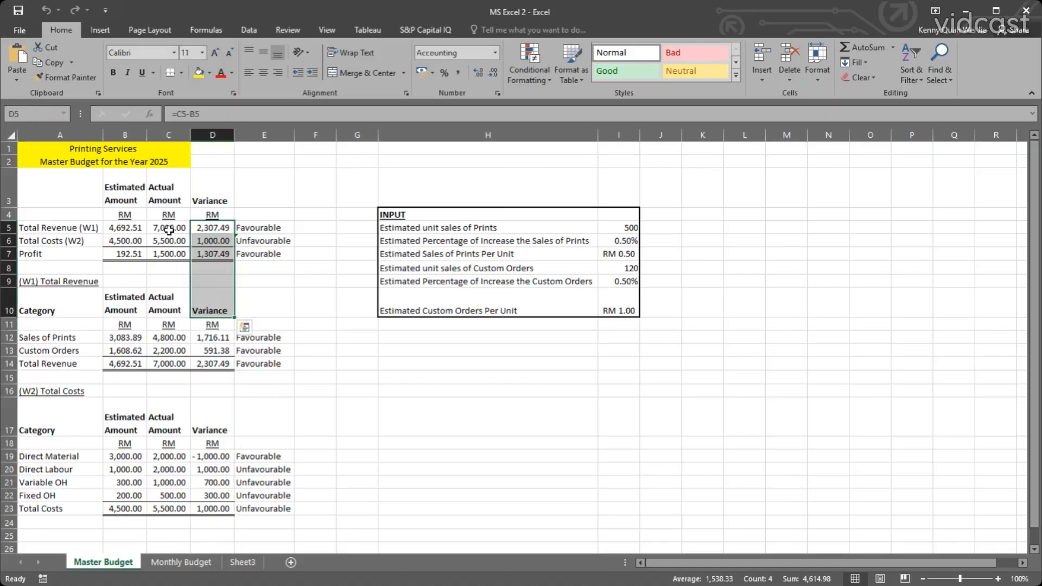
drag(168, 228, 168, 254)
Start a Less Than highlight rule on the Variance cells D5:D23 with a threshold of 0.
drag(213, 228, 206, 454)
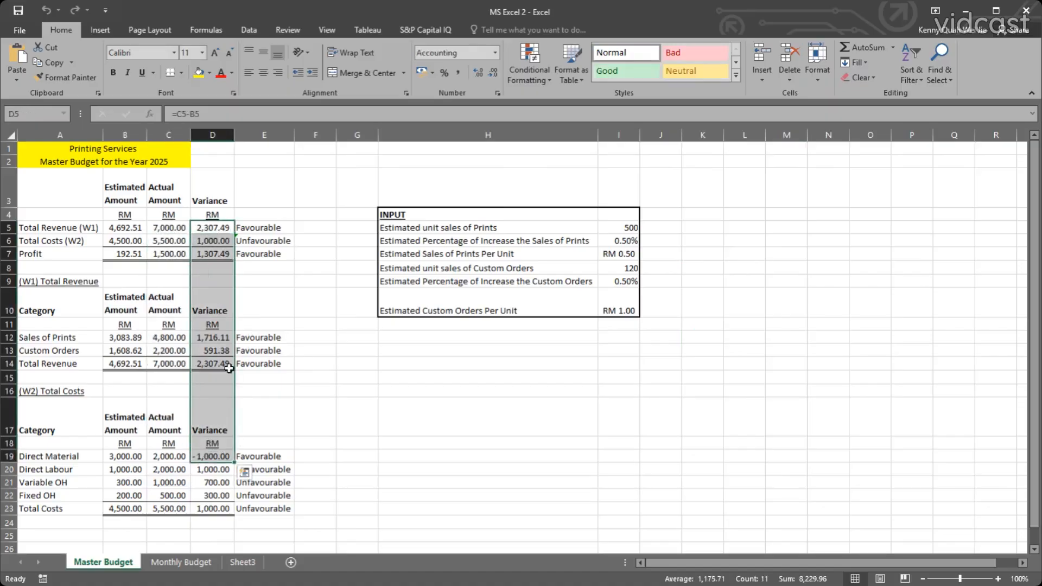
drag(209, 229, 215, 507)
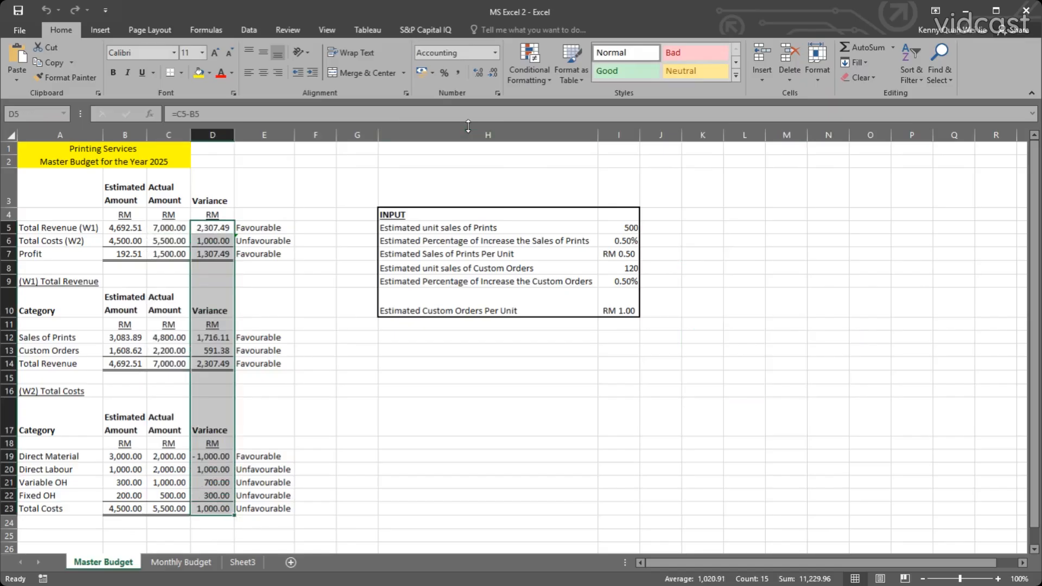
click(540, 77)
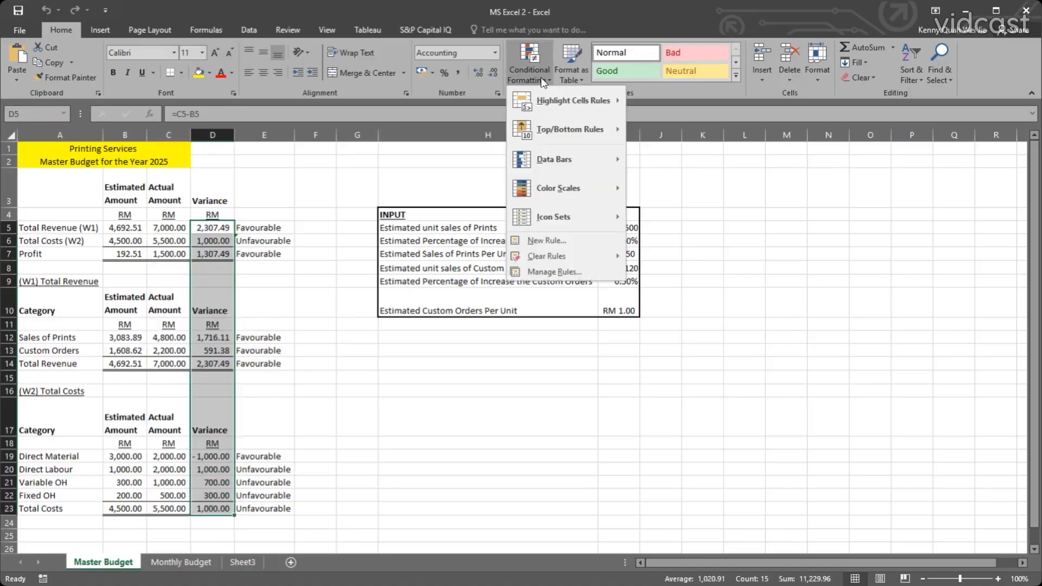
click(540, 77)
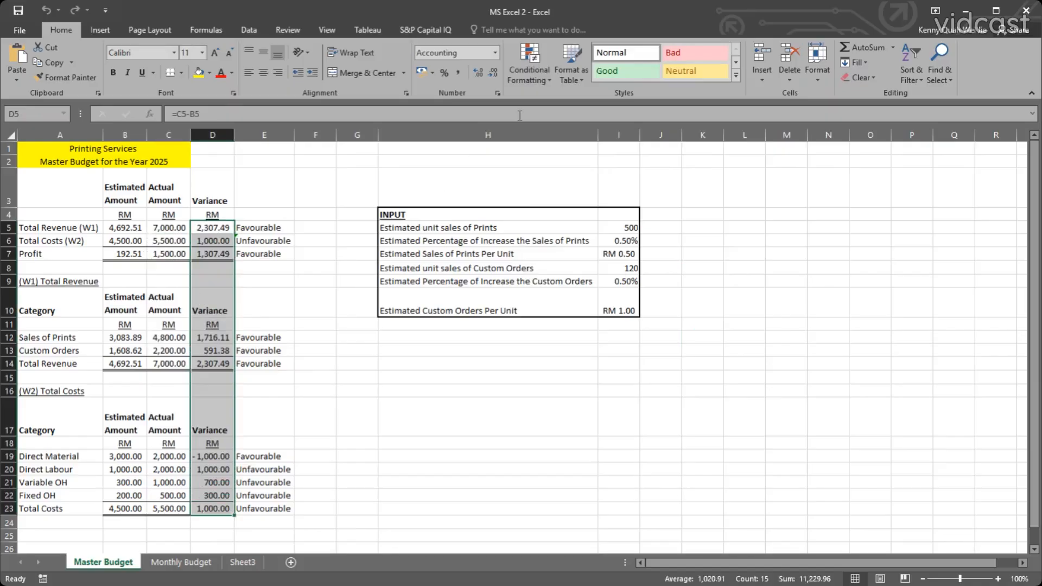
click(529, 67)
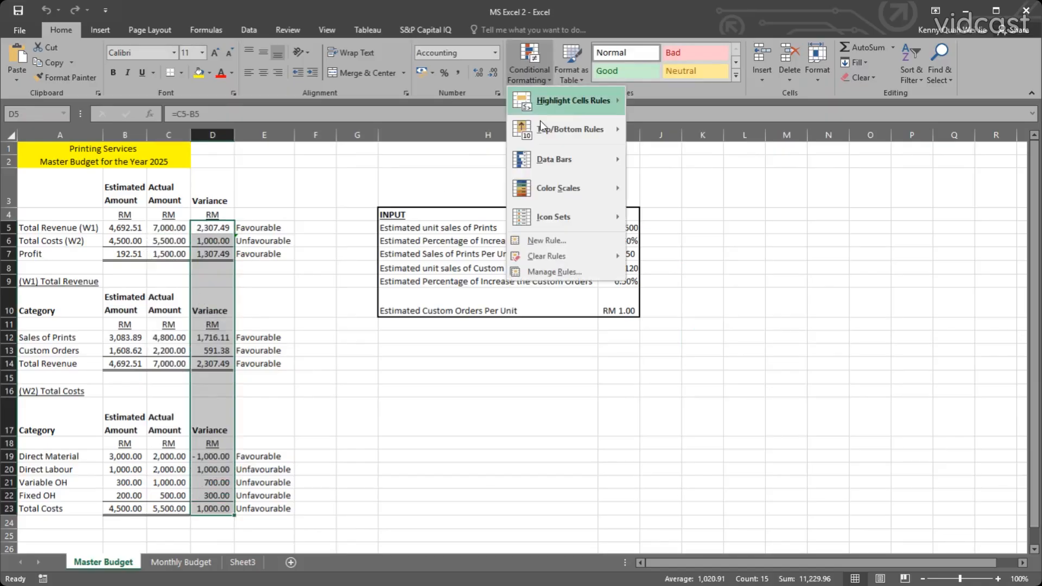
mouse_move(542, 118)
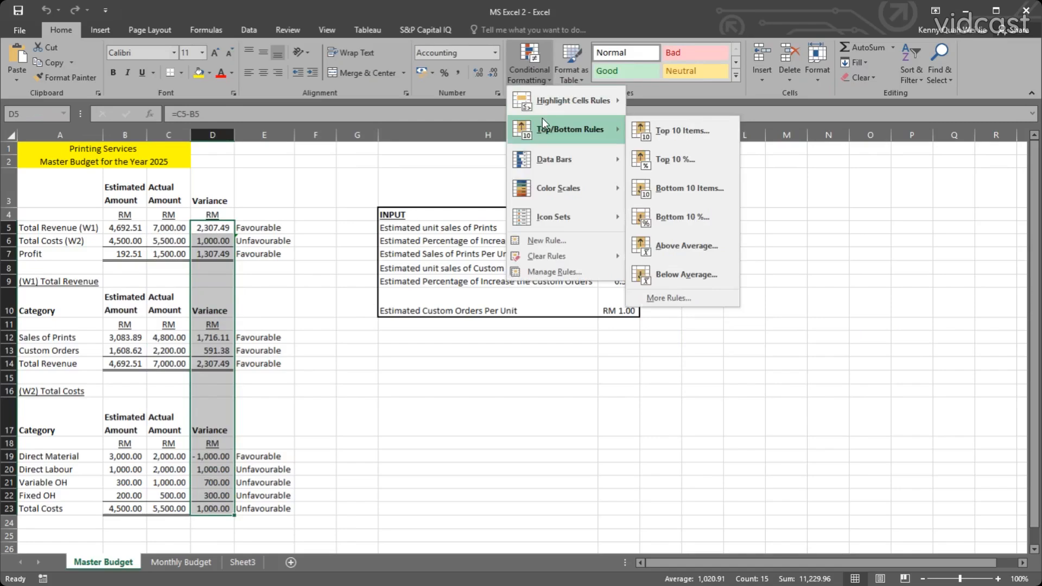
mouse_move(549, 100)
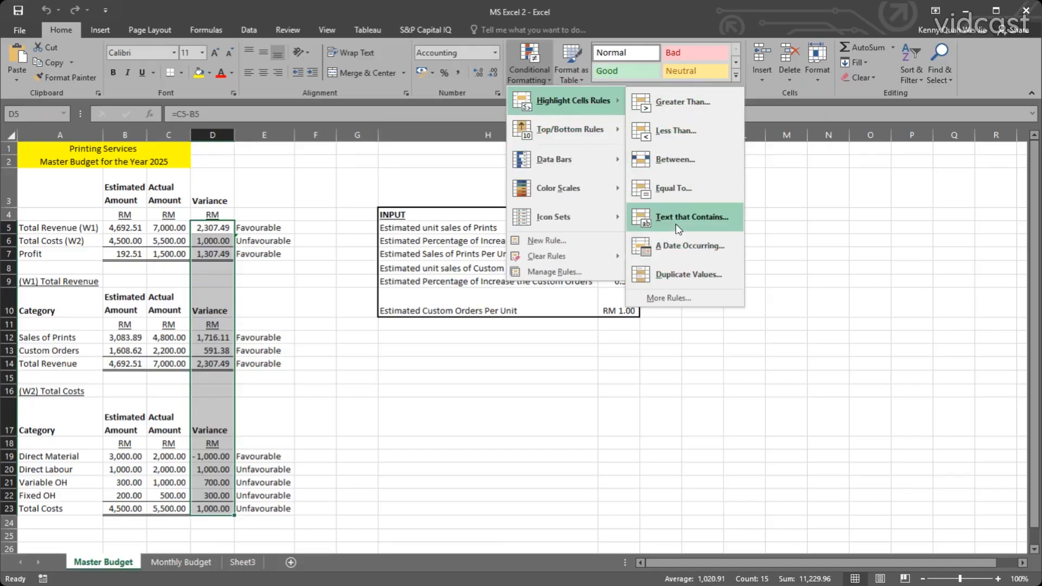
click(684, 132)
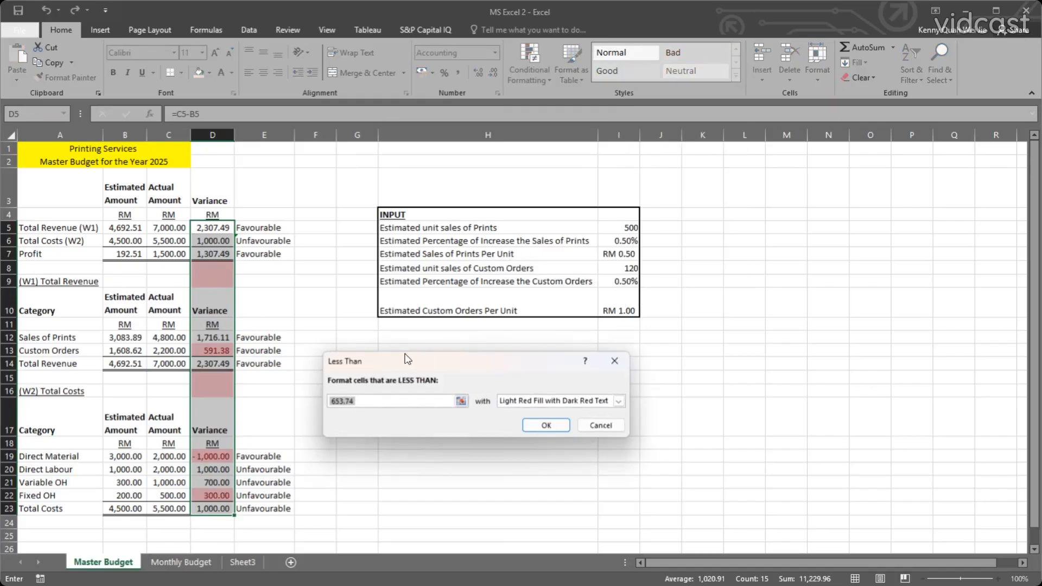
drag(407, 359, 468, 312)
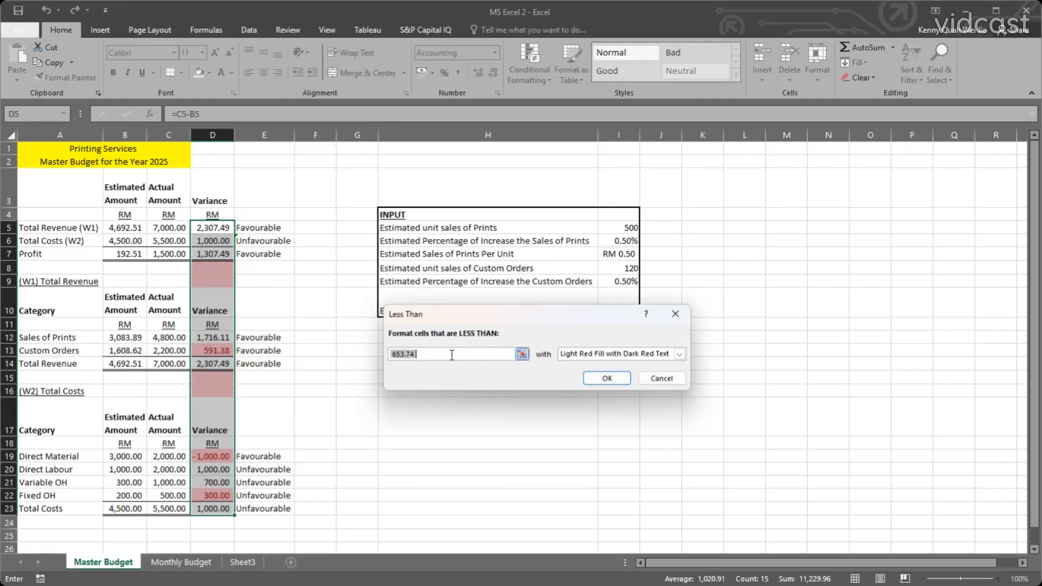
text(0)
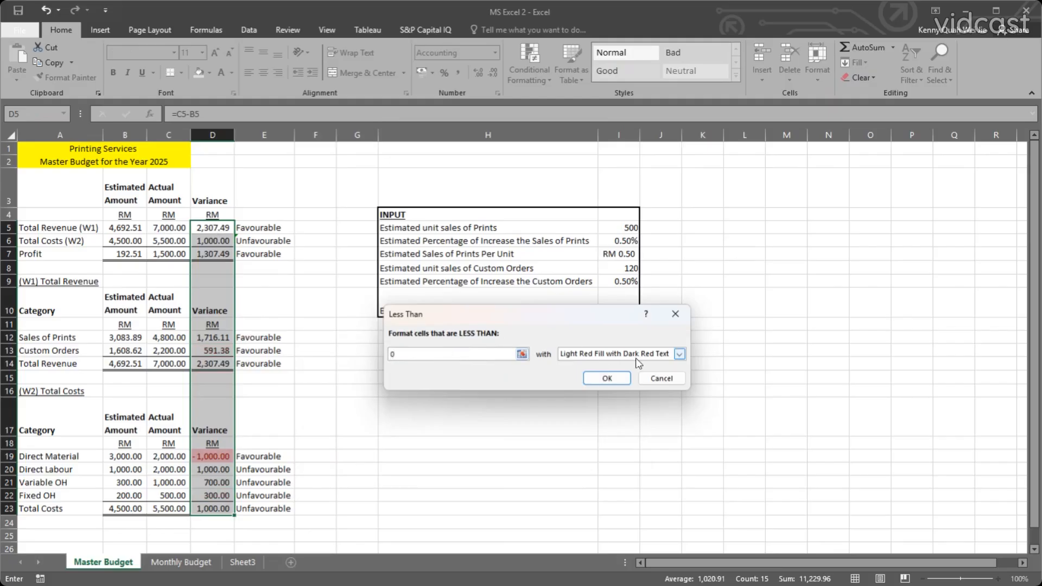
Try Red Text, Red Border and Light Red Fill as the format of the Less Than rule.
click(670, 358)
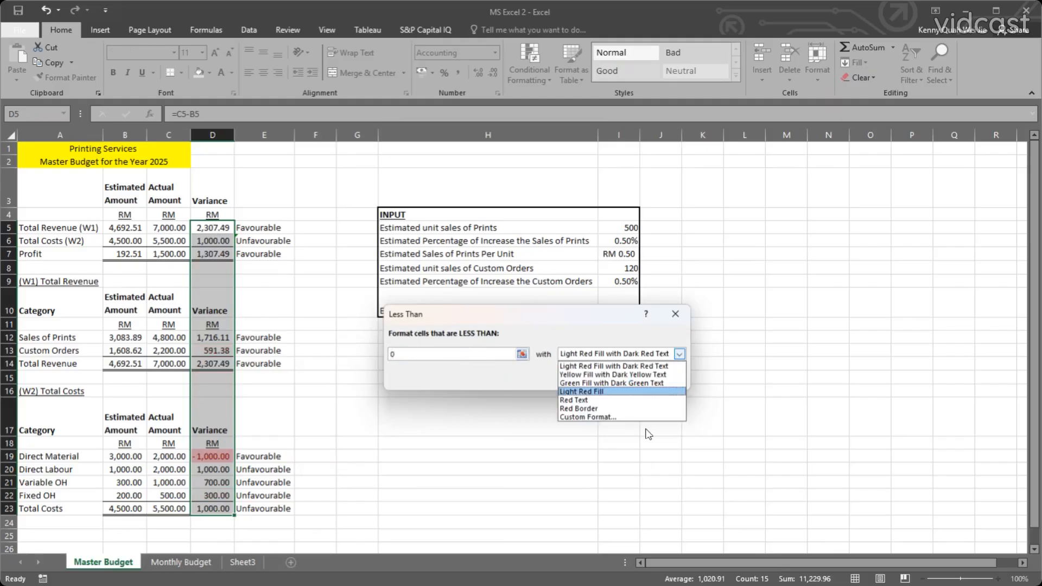
click(602, 401)
click(612, 358)
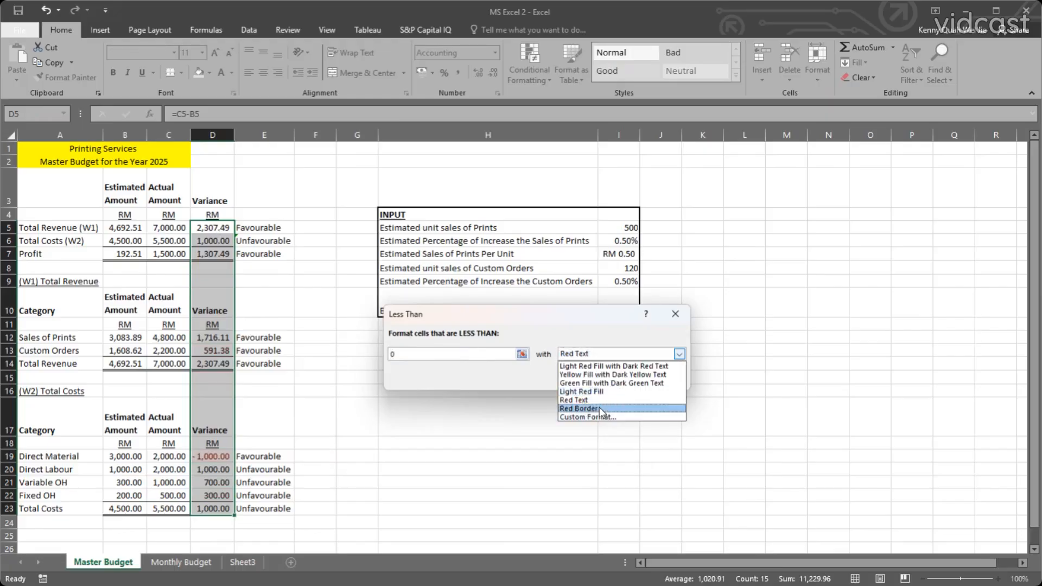
click(599, 408)
click(609, 357)
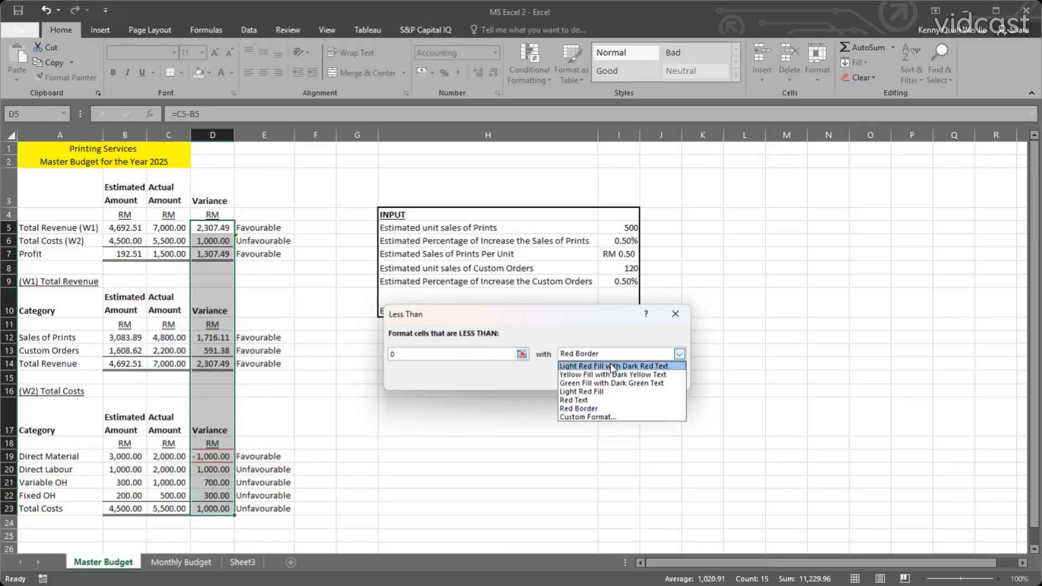
click(608, 391)
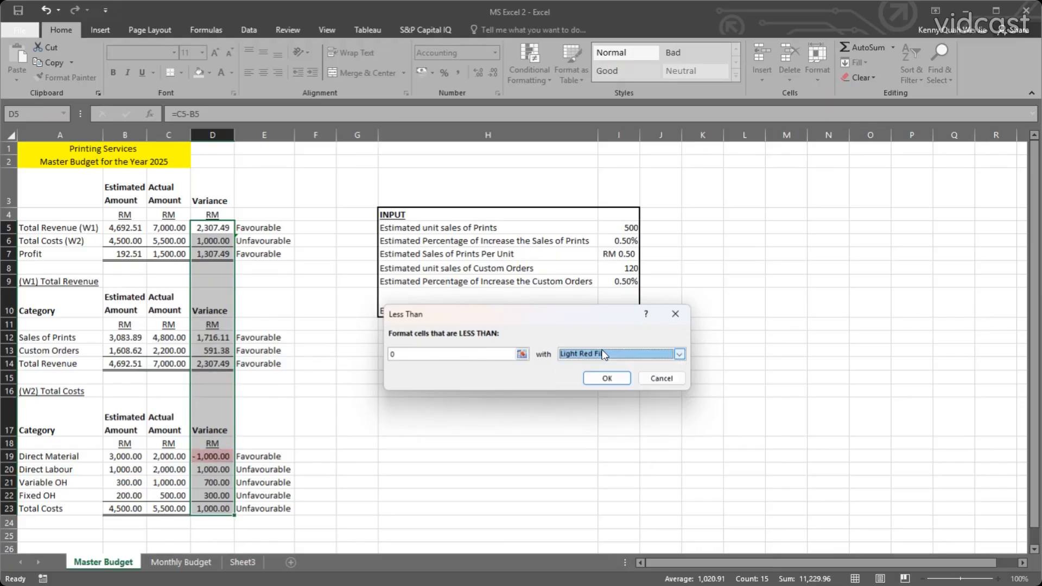
Choose Light Red Fill with Dark Red Text for variances less than 0 and apply the rule.
click(604, 356)
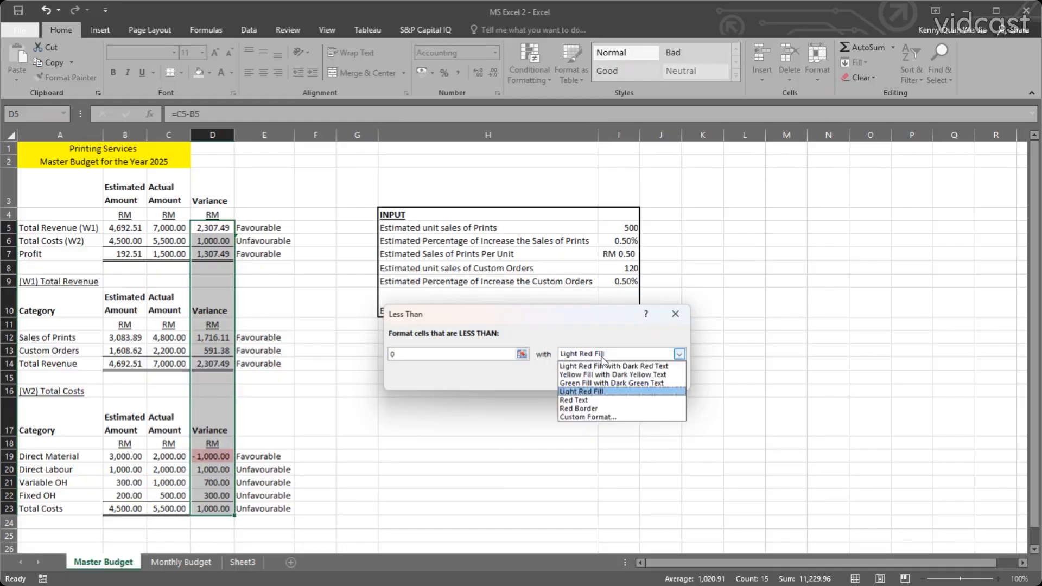
click(606, 367)
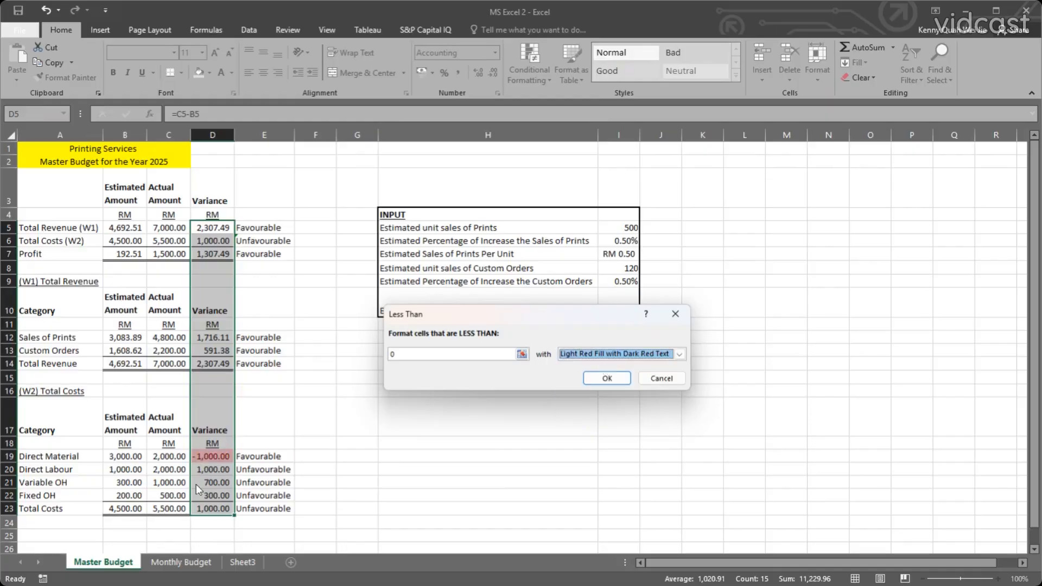
click(608, 378)
click(357, 417)
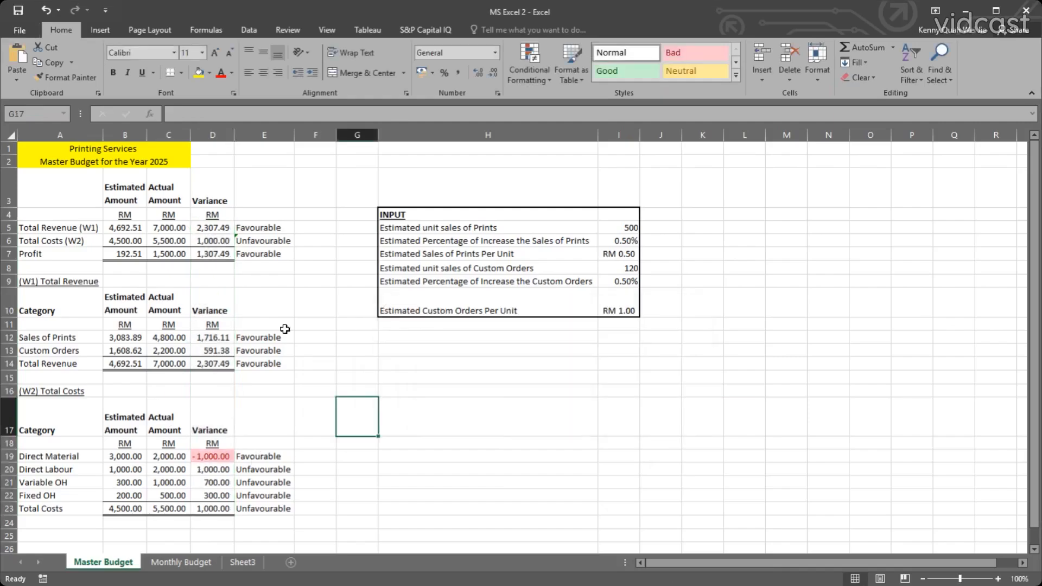
Test the variance highlighting by setting the estimated unit sales of Prints in I5 to 100 and then 4000.
click(621, 233)
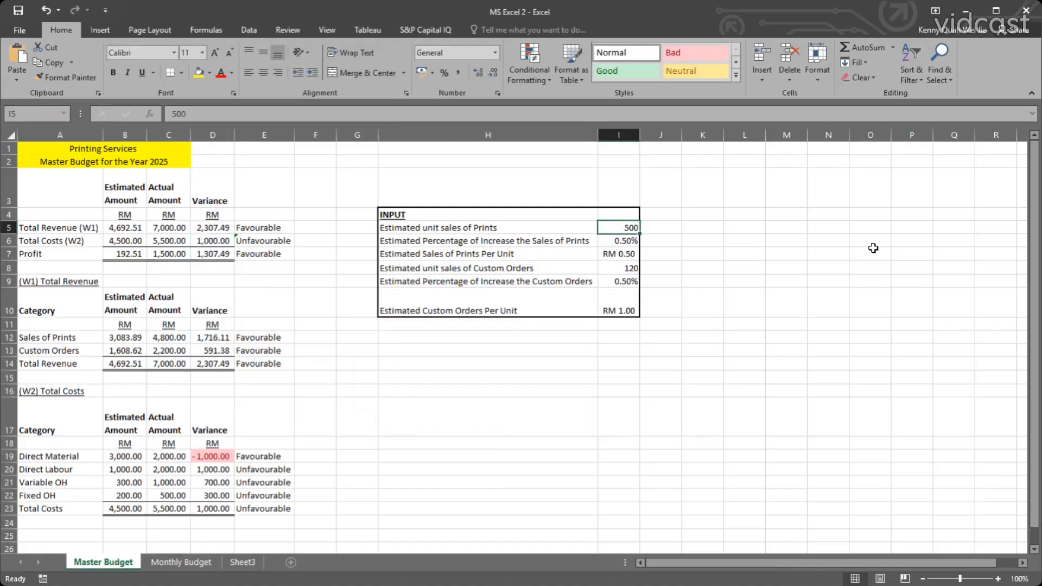
text(100)
key(Return)
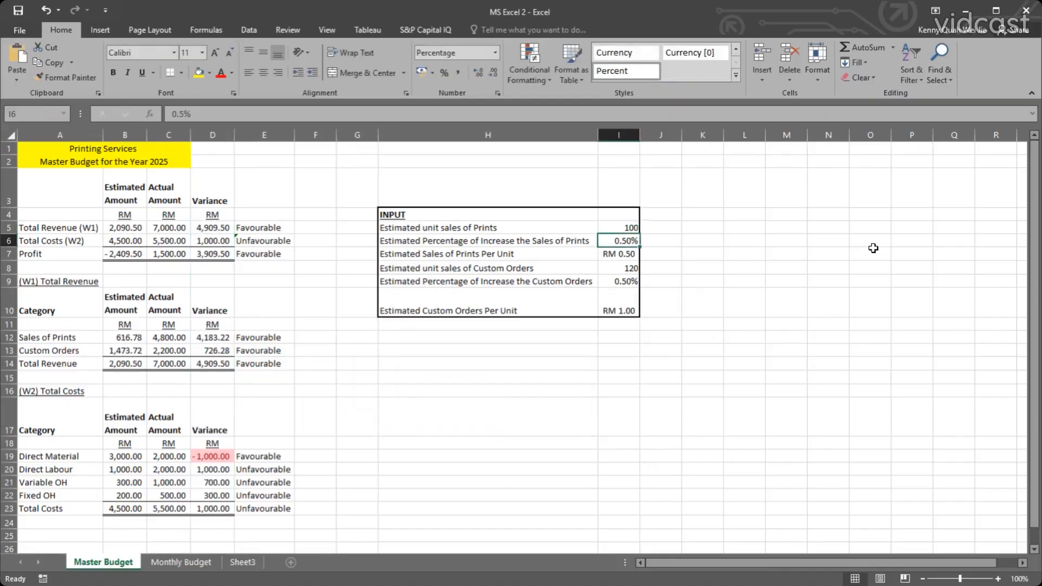
key(Up)
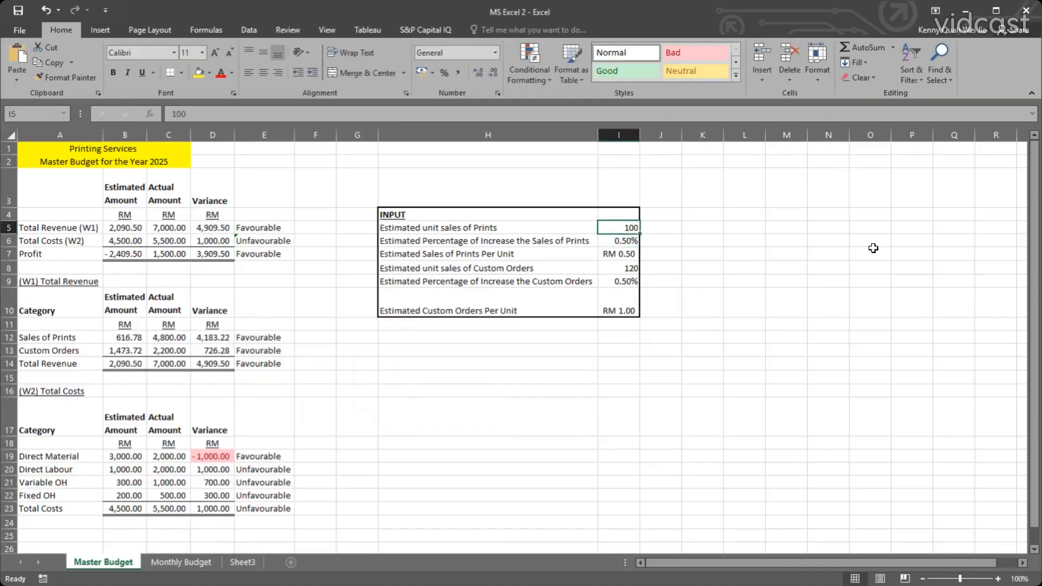
text(4)
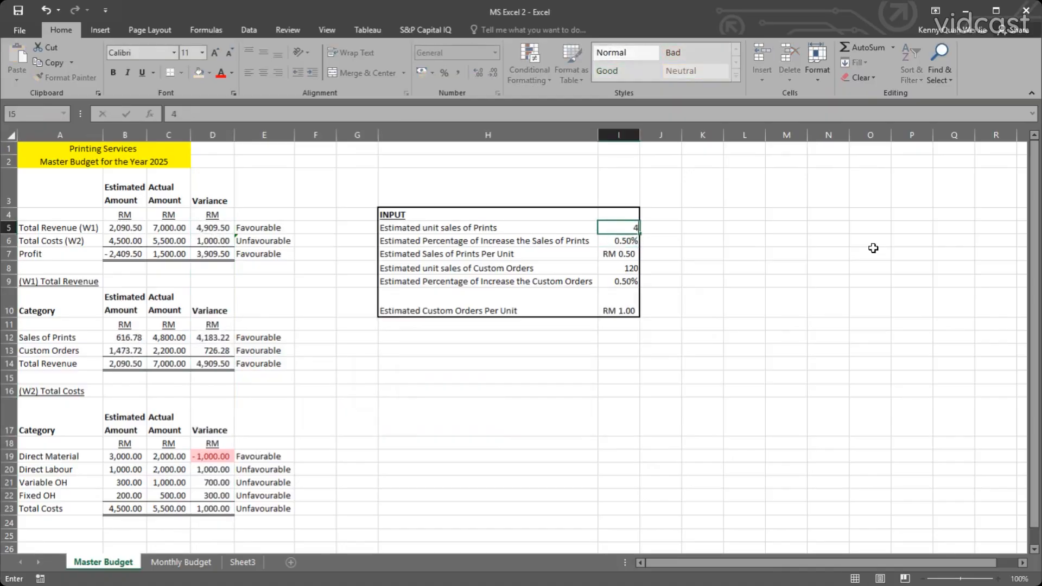
text(000)
key(Return)
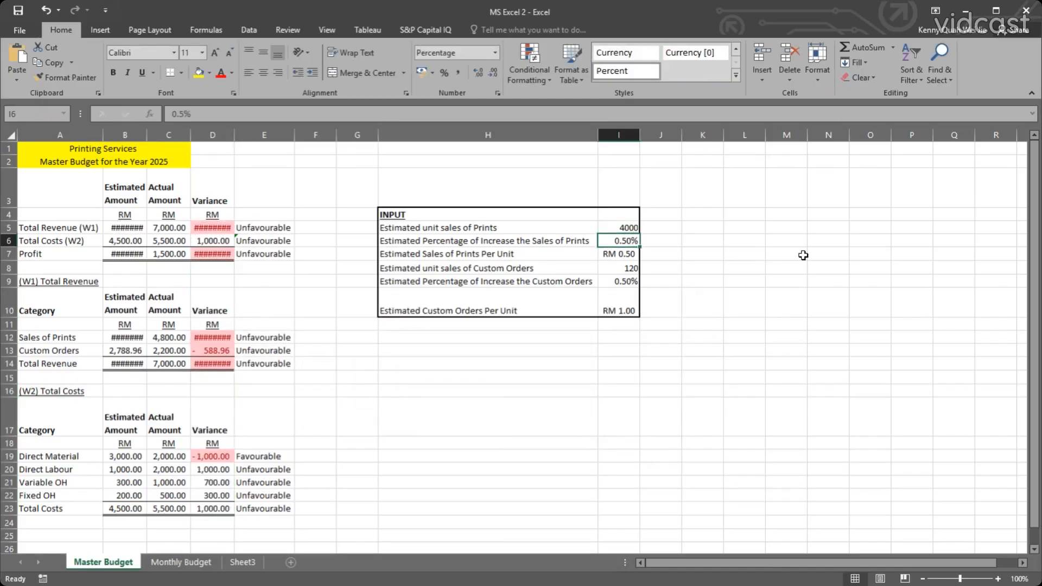
Set the estimated unit sales of Prints in I5 to 3000.
key(Up)
text(30)
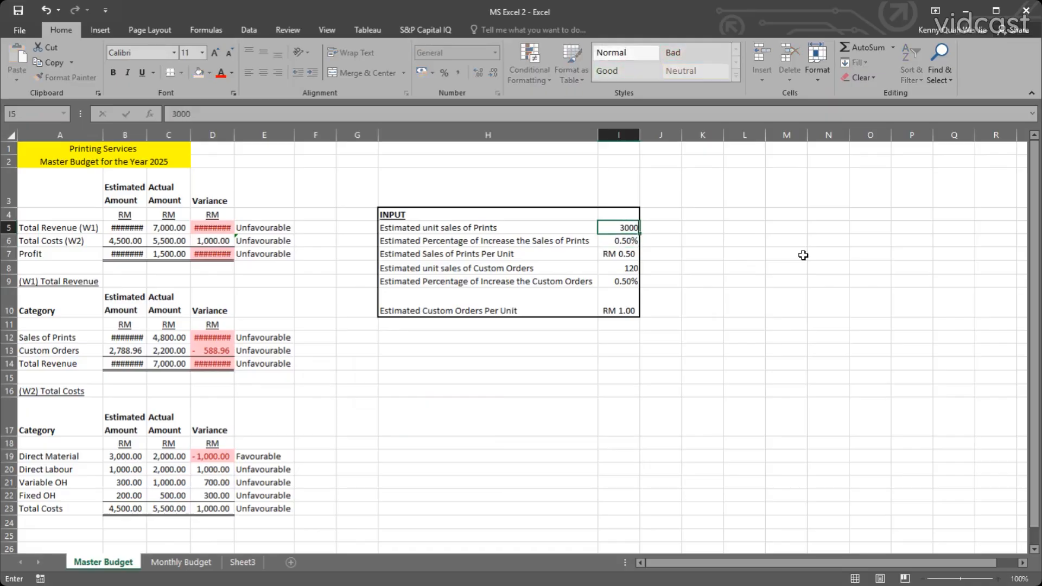
key(Return)
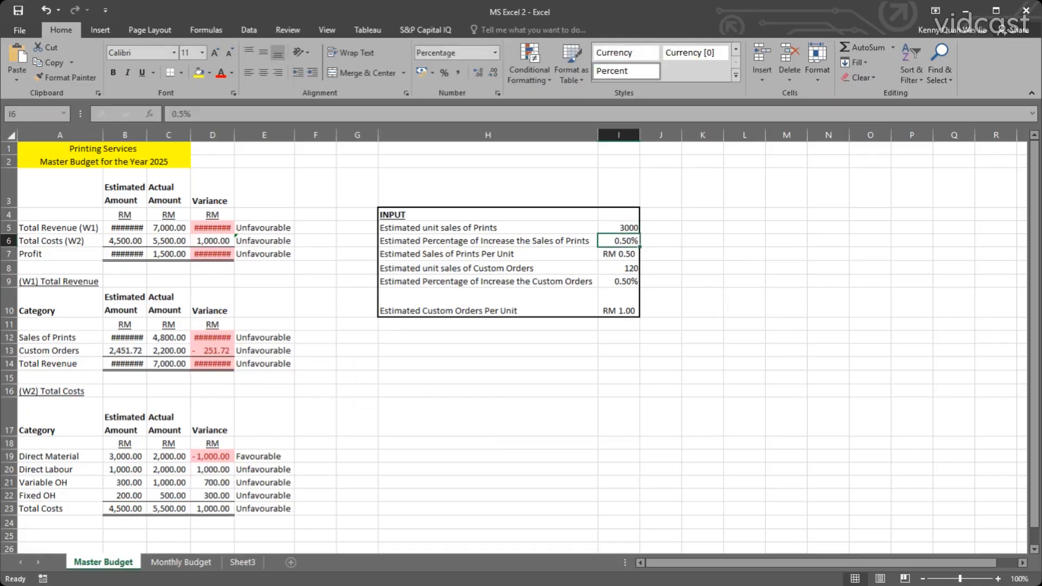
Autofit the width of all columns on the Master Budget sheet to their contents.
click(9, 134)
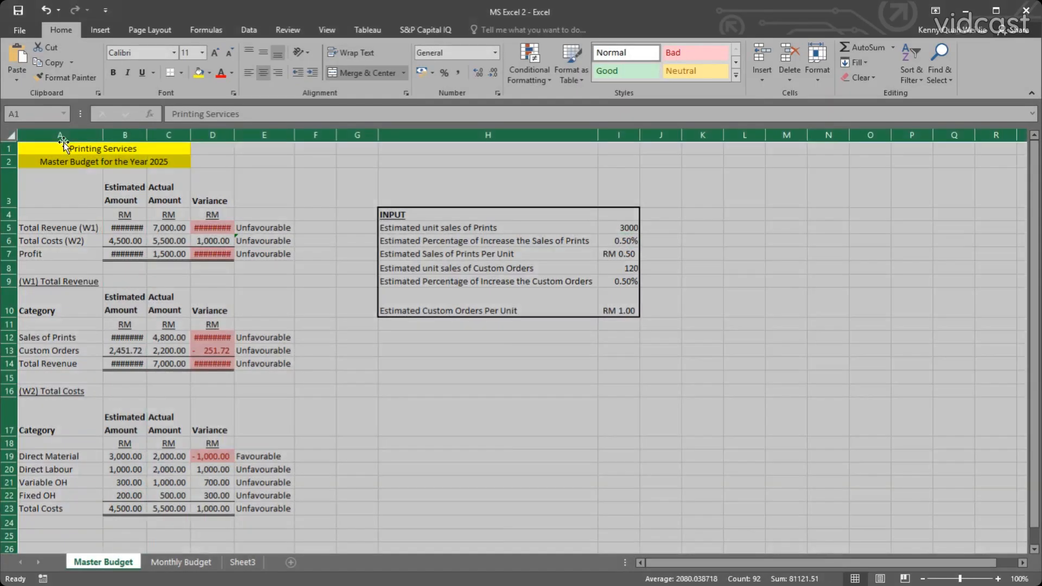
double_click(102, 135)
click(228, 214)
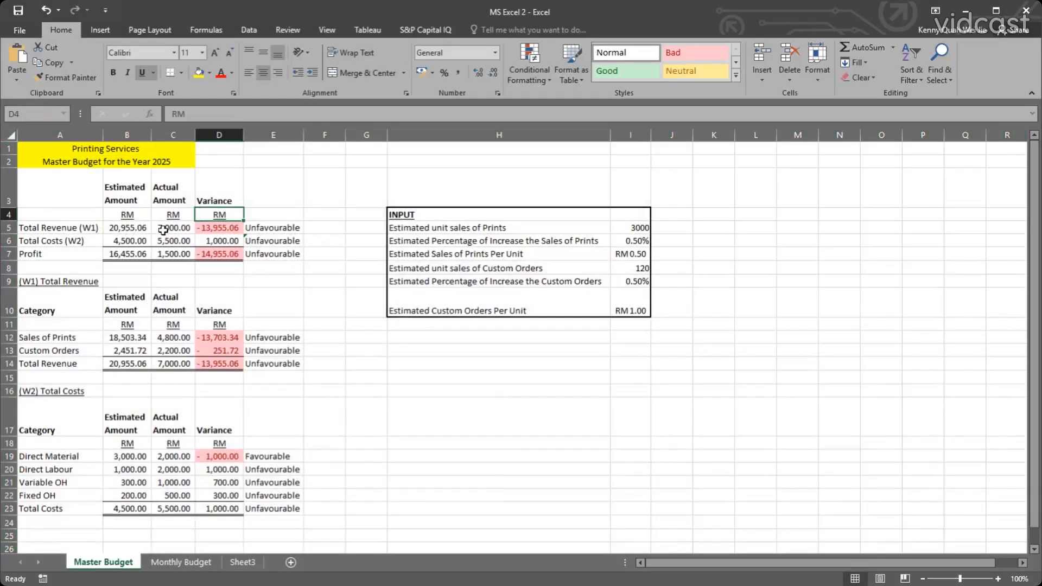
click(331, 281)
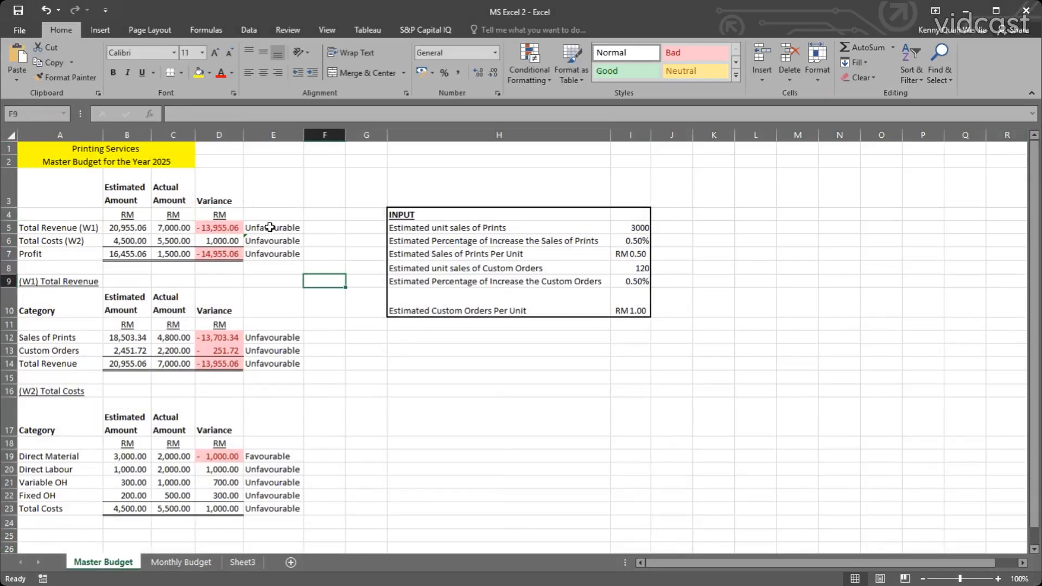
Start a Text That Contains highlight rule for "Unfavourable" on the variance labels in E5:E23.
drag(269, 227, 263, 505)
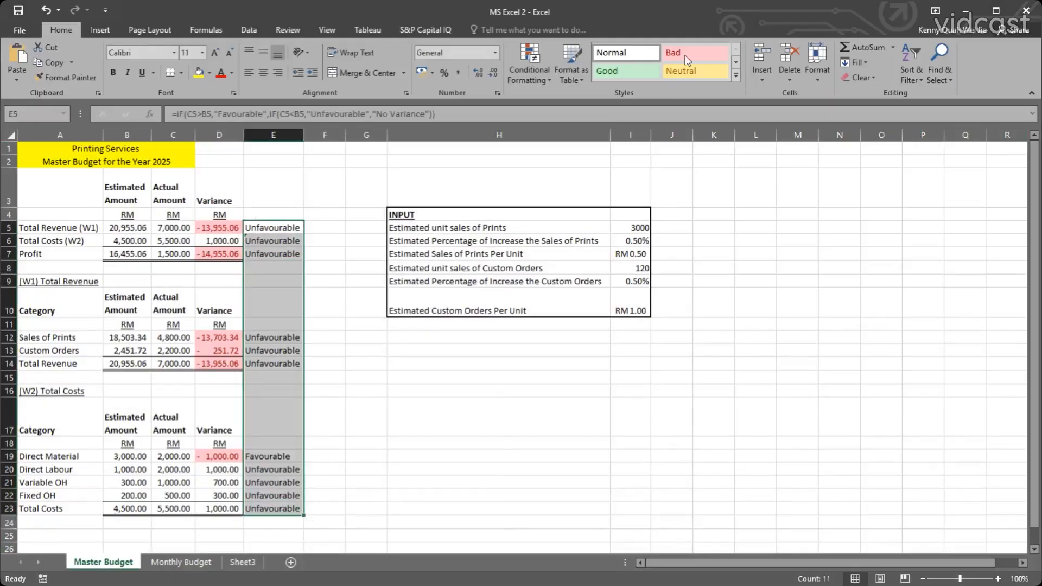
click(523, 73)
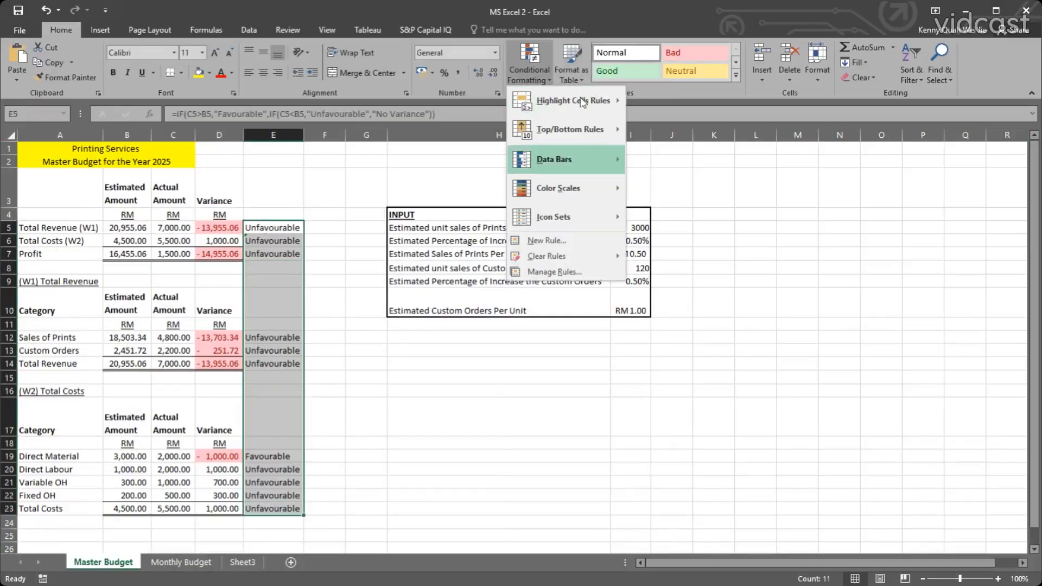
mouse_move(564, 102)
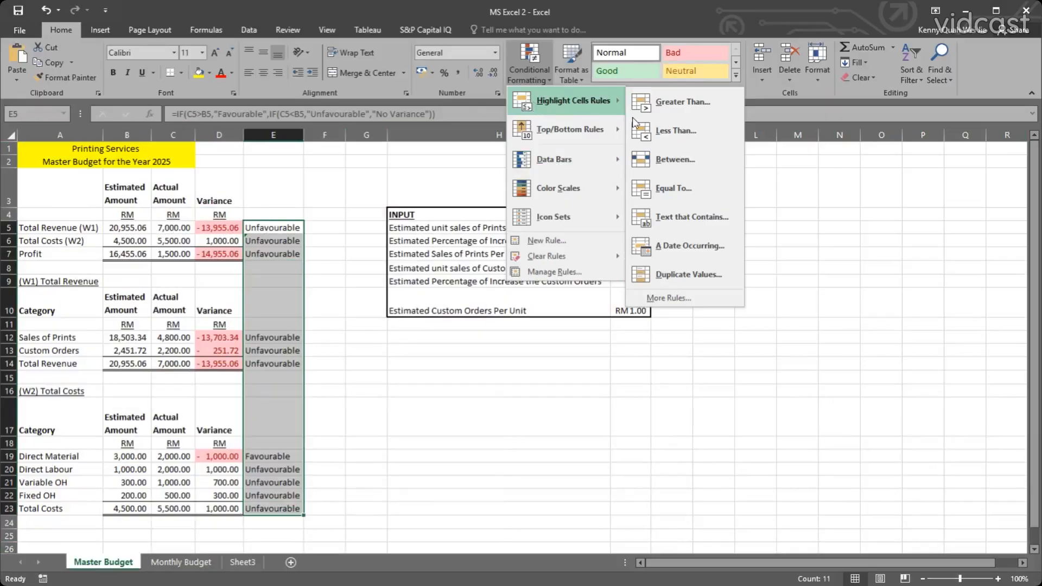
click(678, 216)
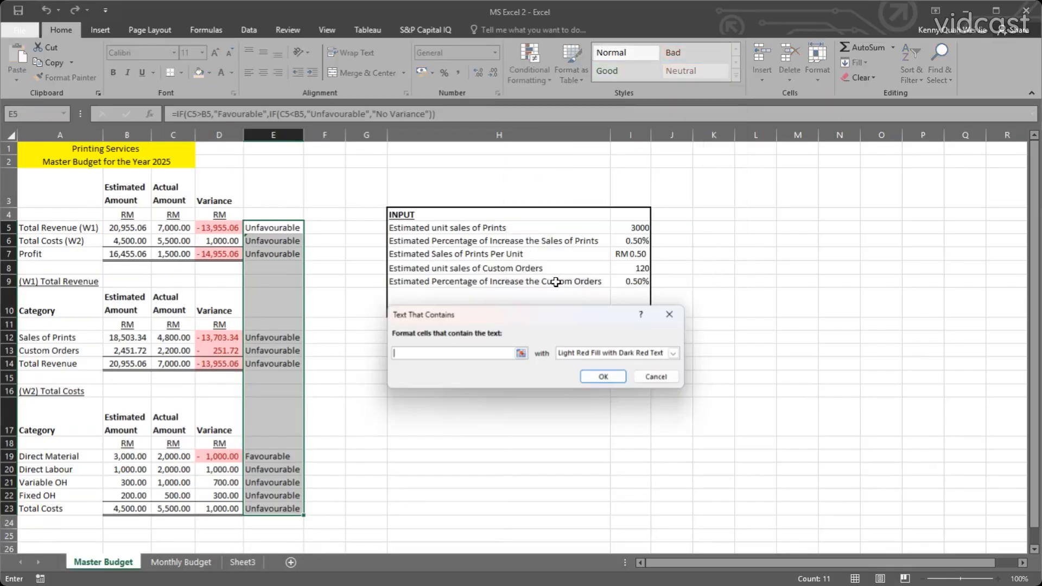
text(Unfavourable)
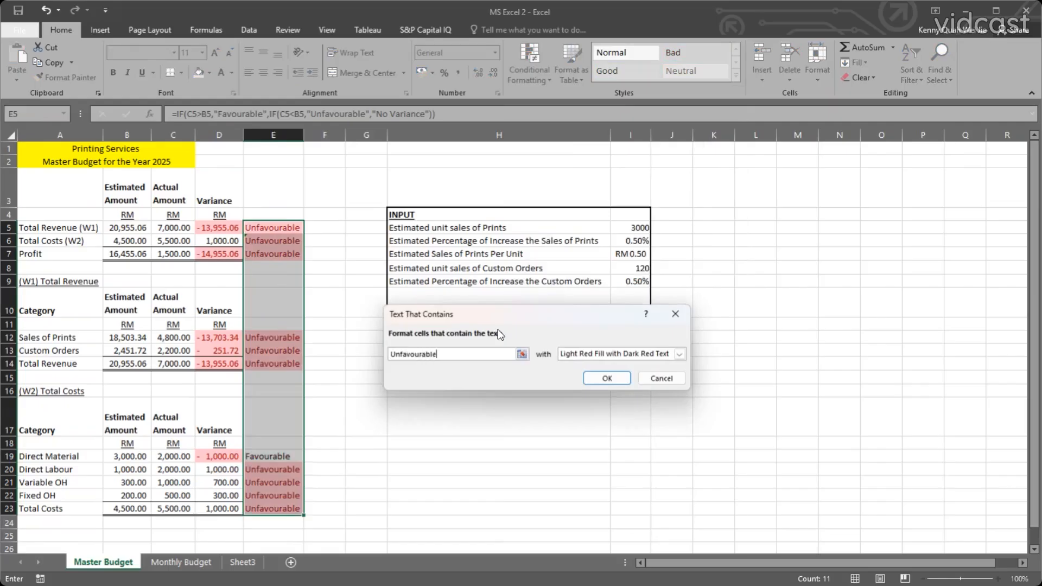
Format the cells containing "Unfavourable" with Red Text and apply the rule.
click(591, 352)
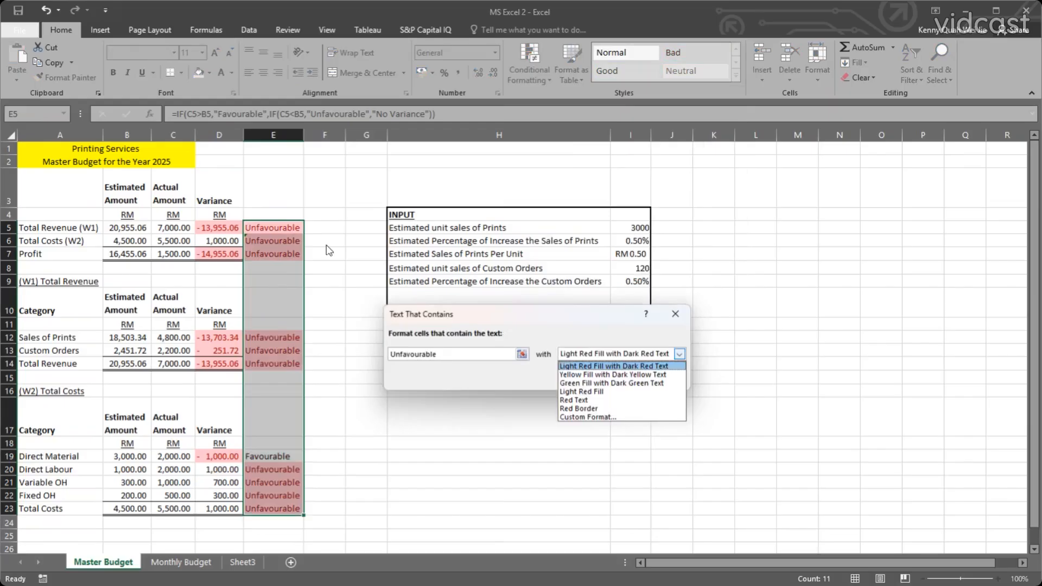
click(615, 408)
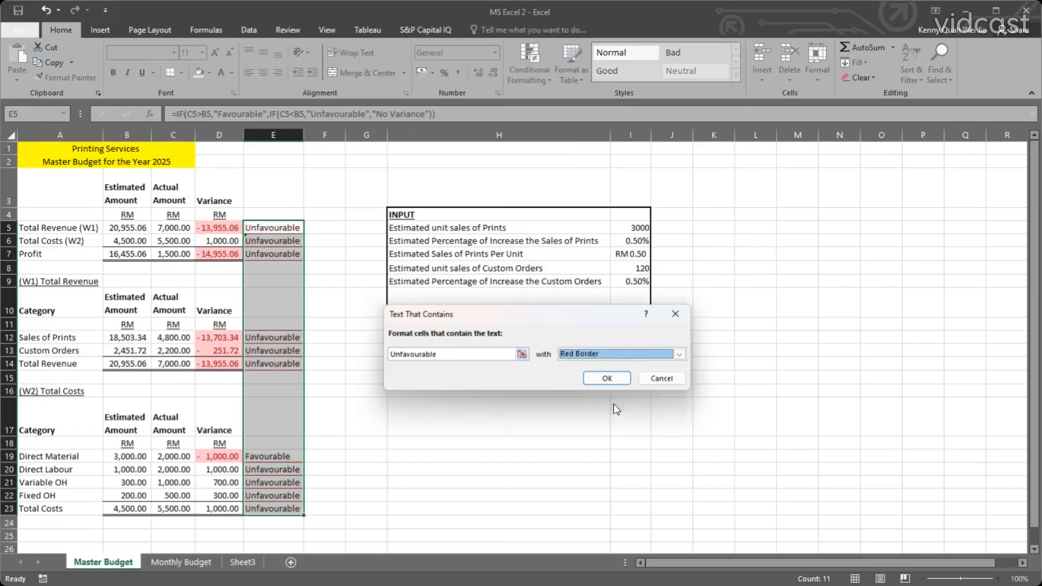
click(615, 354)
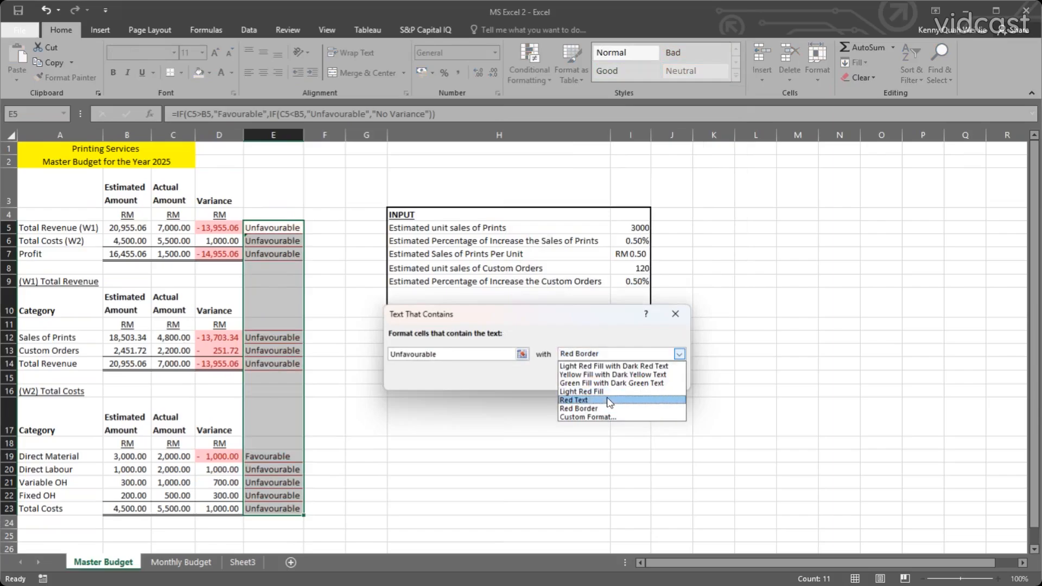
click(608, 399)
click(607, 380)
click(570, 387)
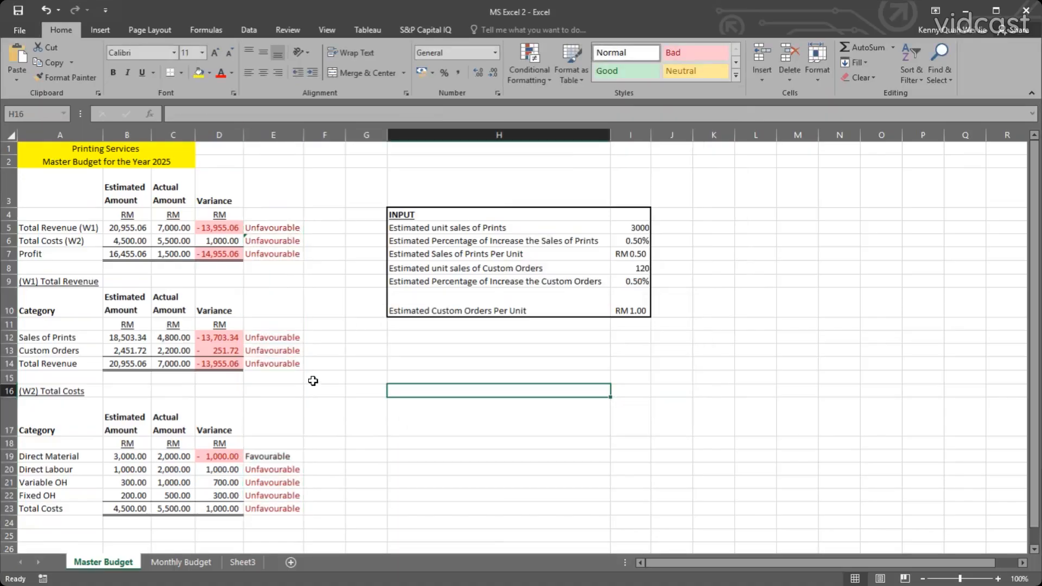
Set the estimated unit sales of Prints in I5 to 1000 and check the label formatting and formulas in column E.
click(626, 227)
text(10)
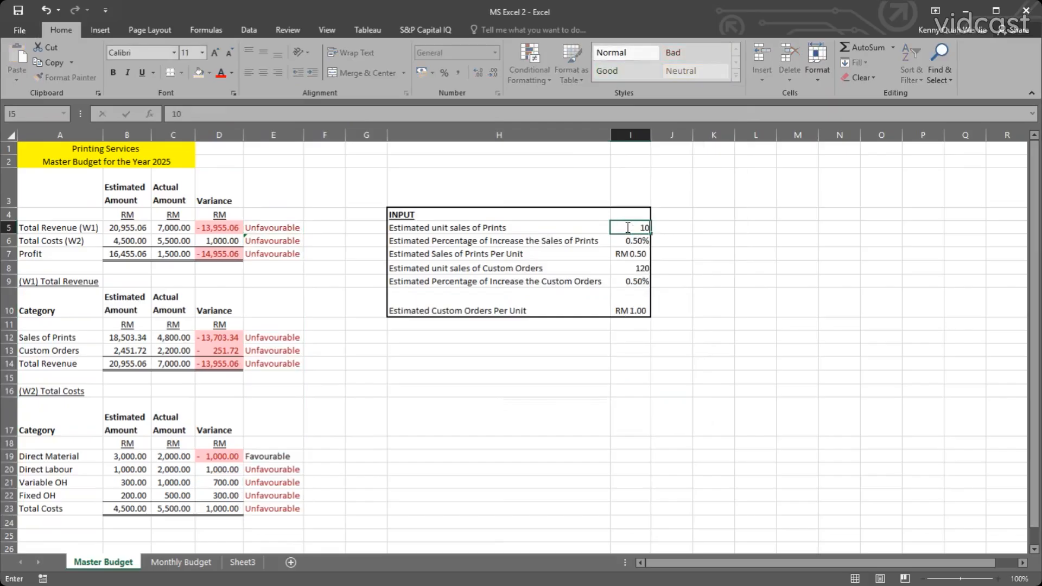
text(00)
key(Return)
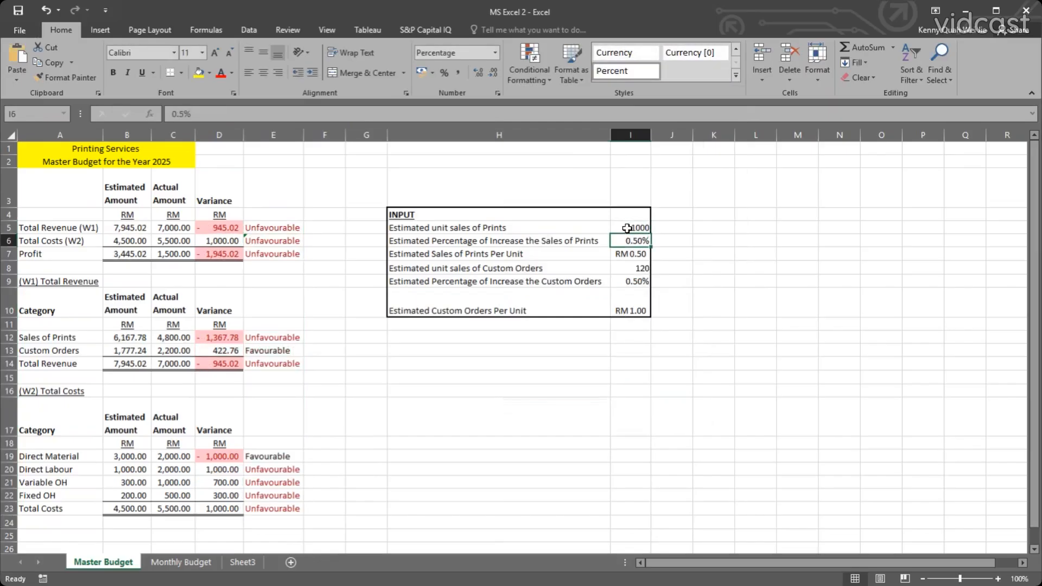
click(272, 352)
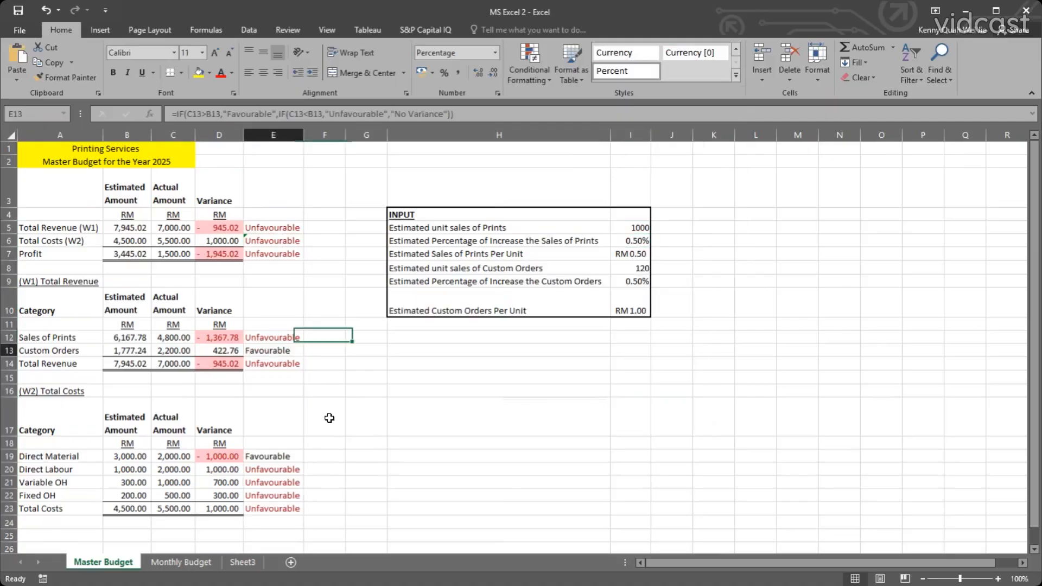
click(262, 506)
click(274, 470)
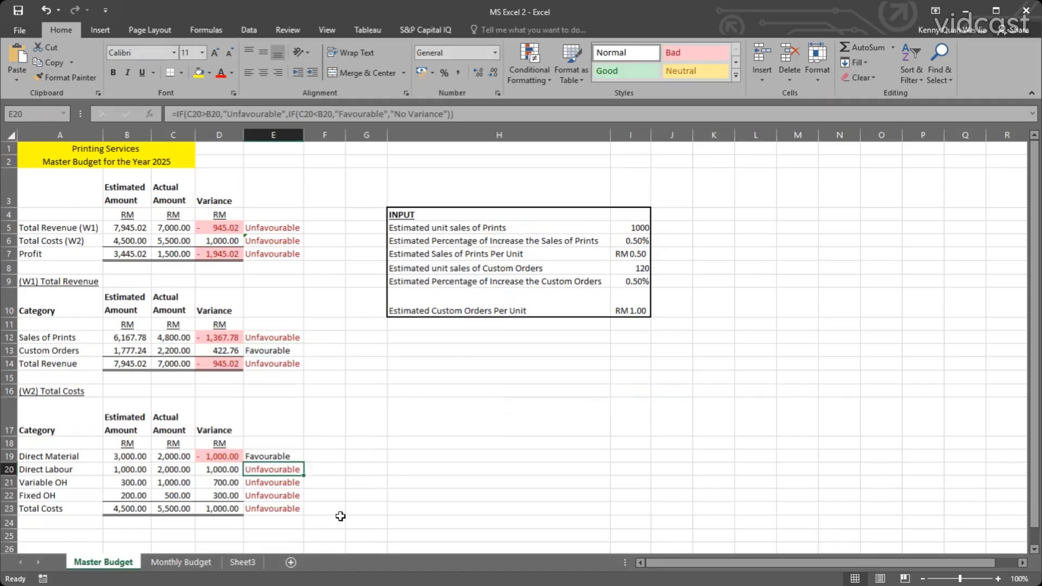
Review the monthly revenue table on the Monthly Budget sheet alongside the Direct Material and Direct Labour categories on the Master Budget sheet.
click(199, 562)
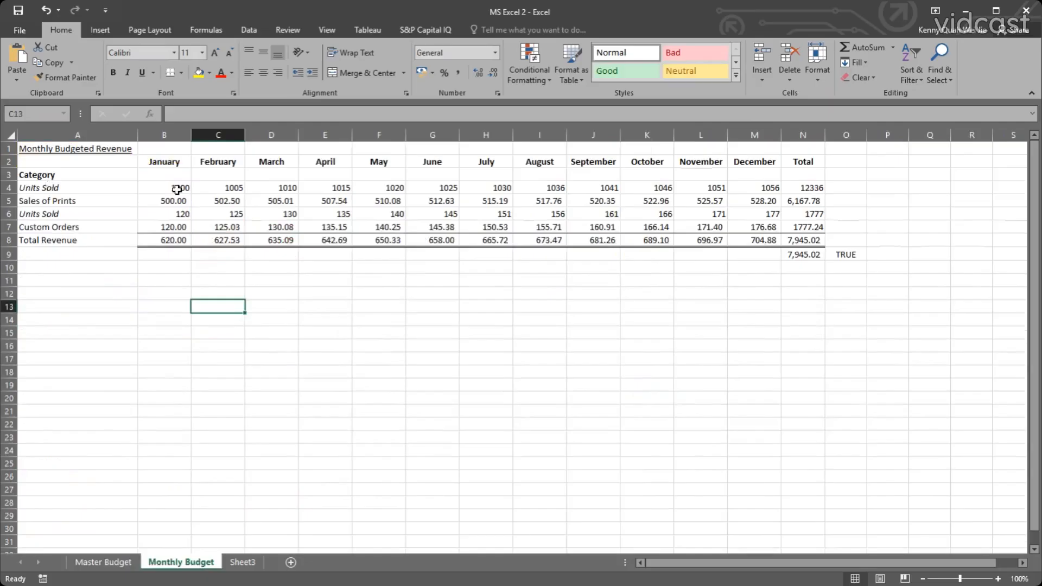
drag(174, 188, 773, 225)
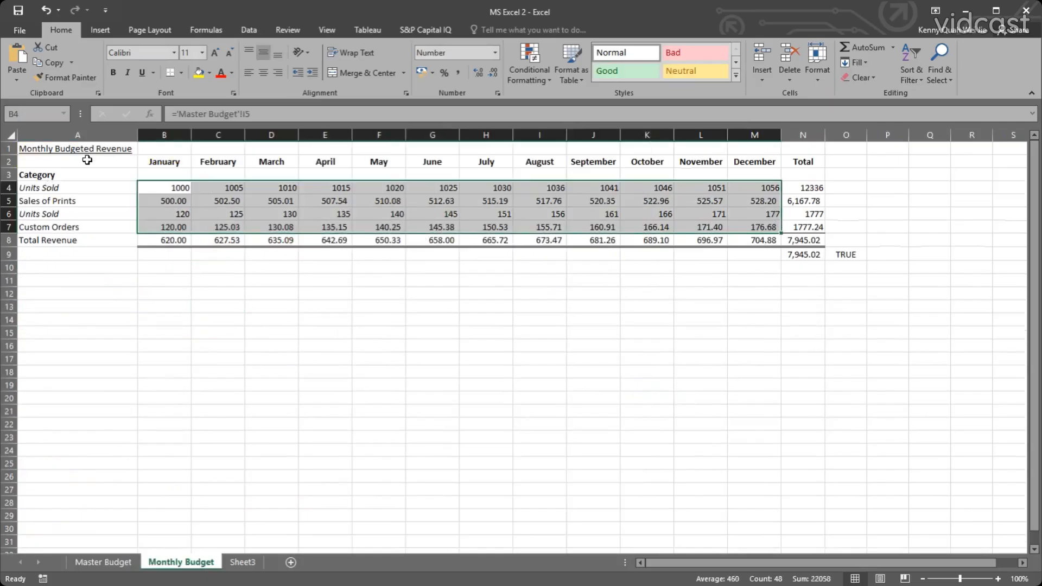
drag(65, 151, 779, 224)
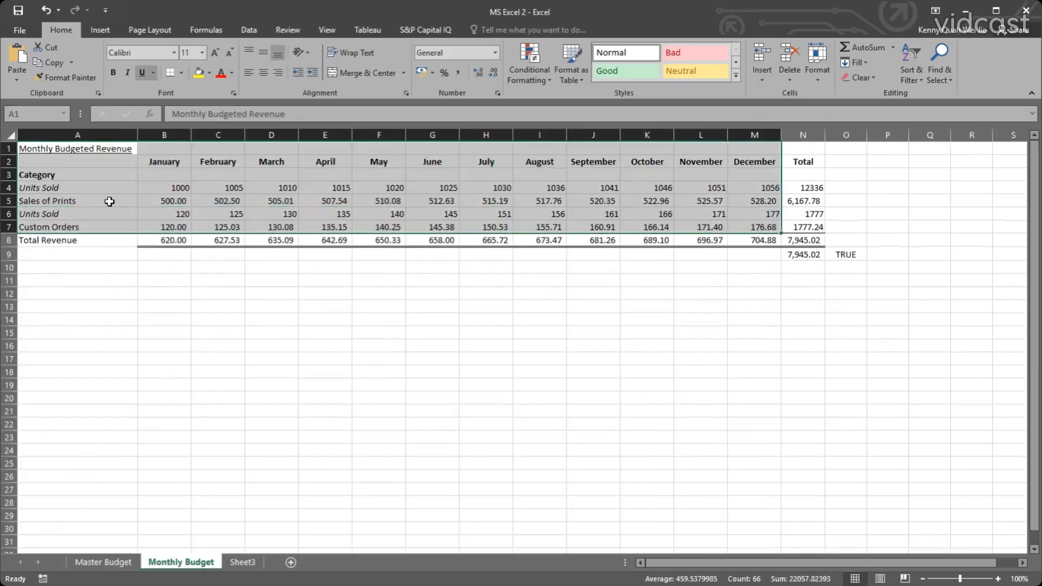
drag(108, 190, 700, 242)
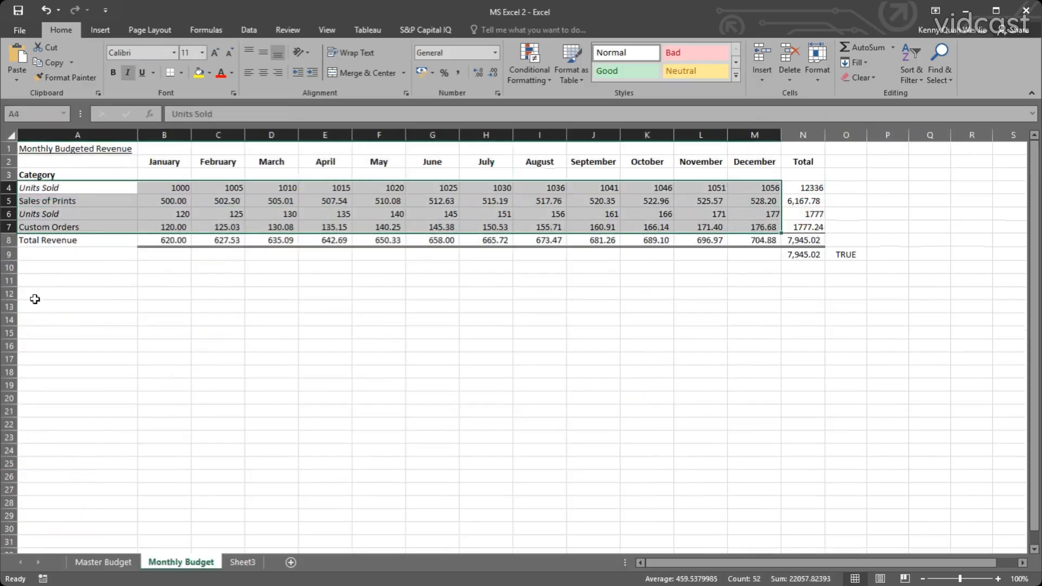
click(77, 265)
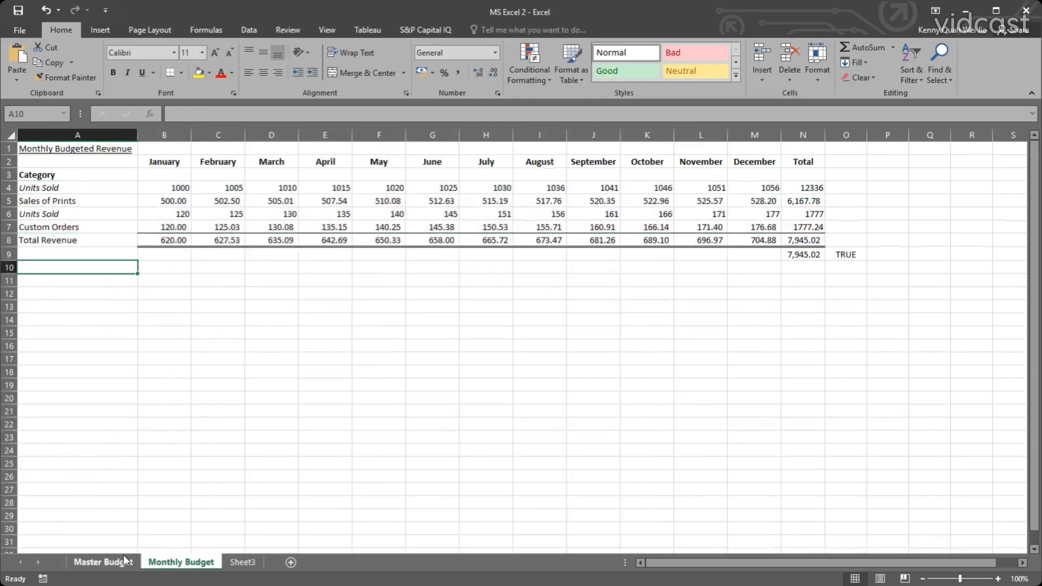
click(109, 562)
click(55, 458)
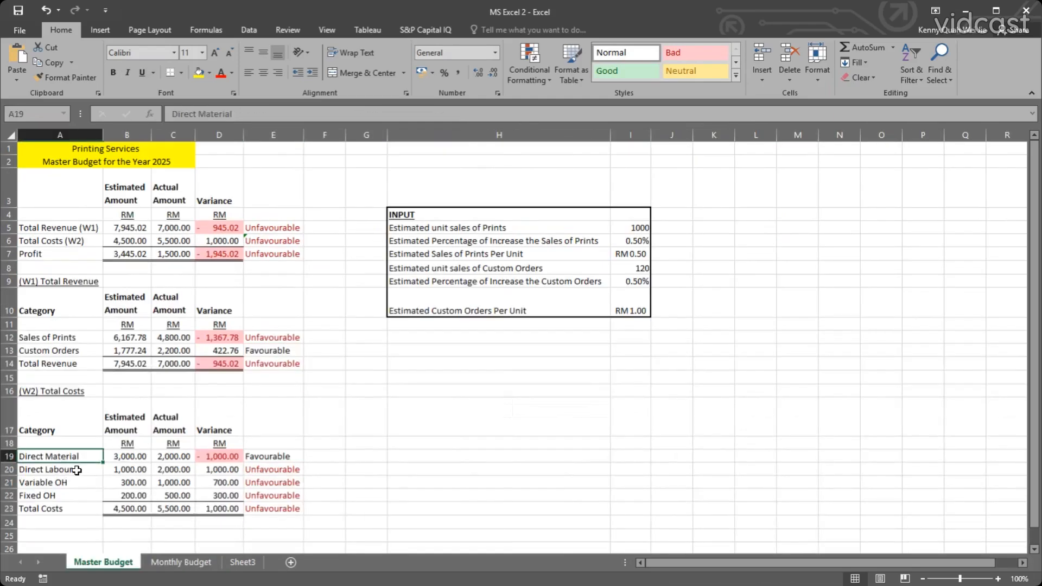
click(76, 470)
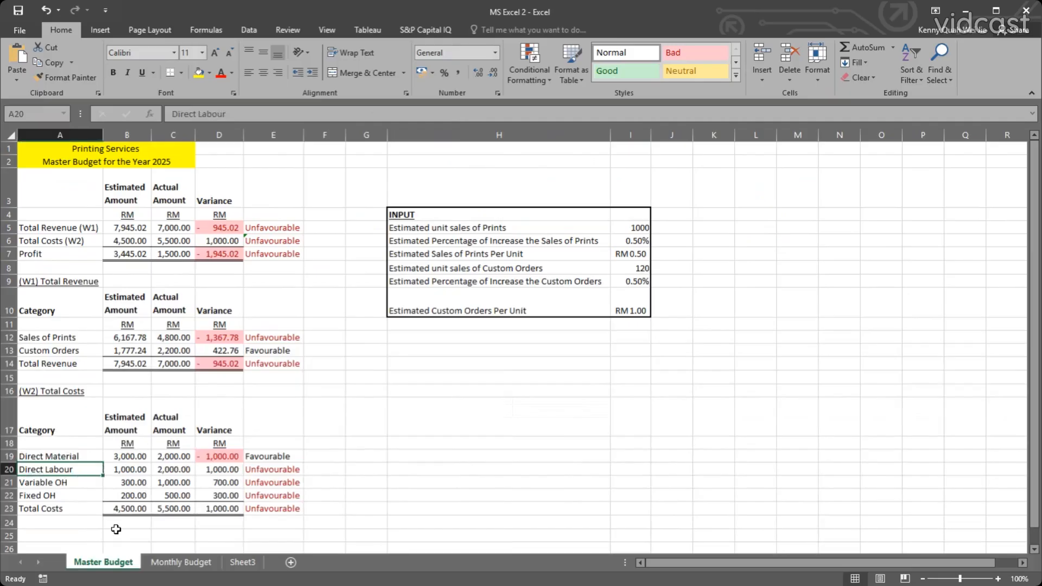
click(196, 562)
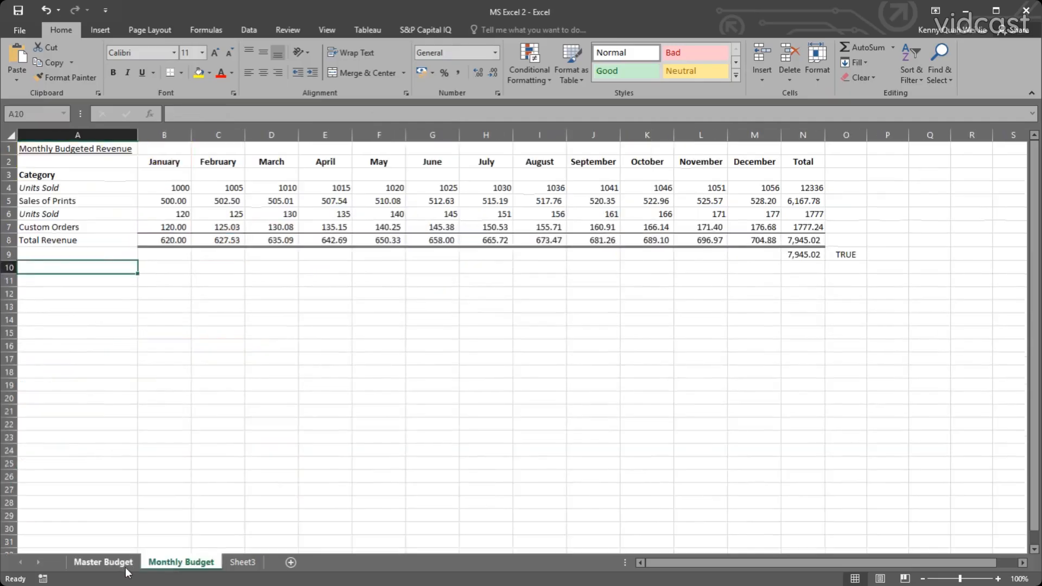
click(103, 563)
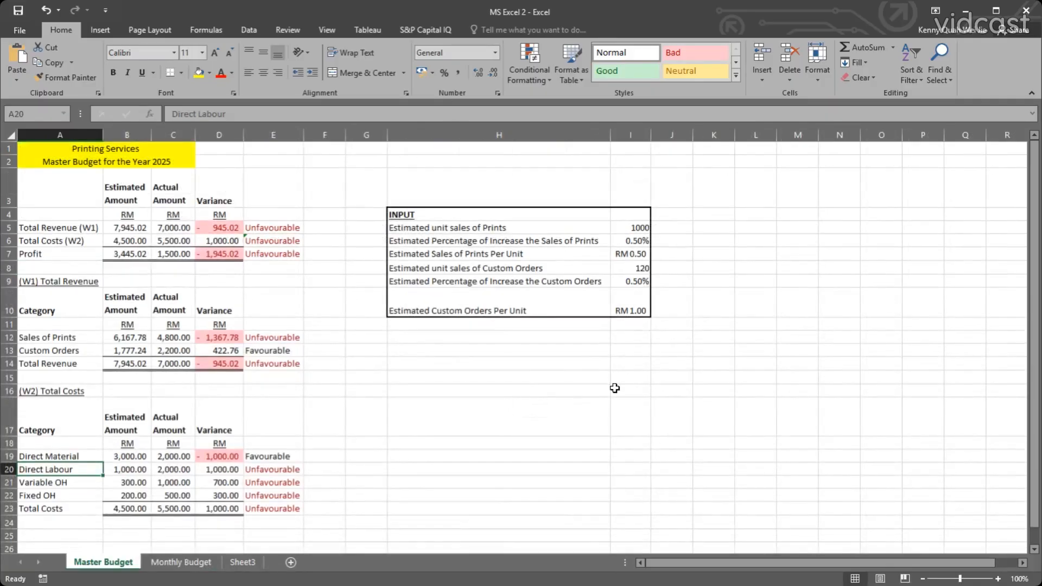
click(205, 562)
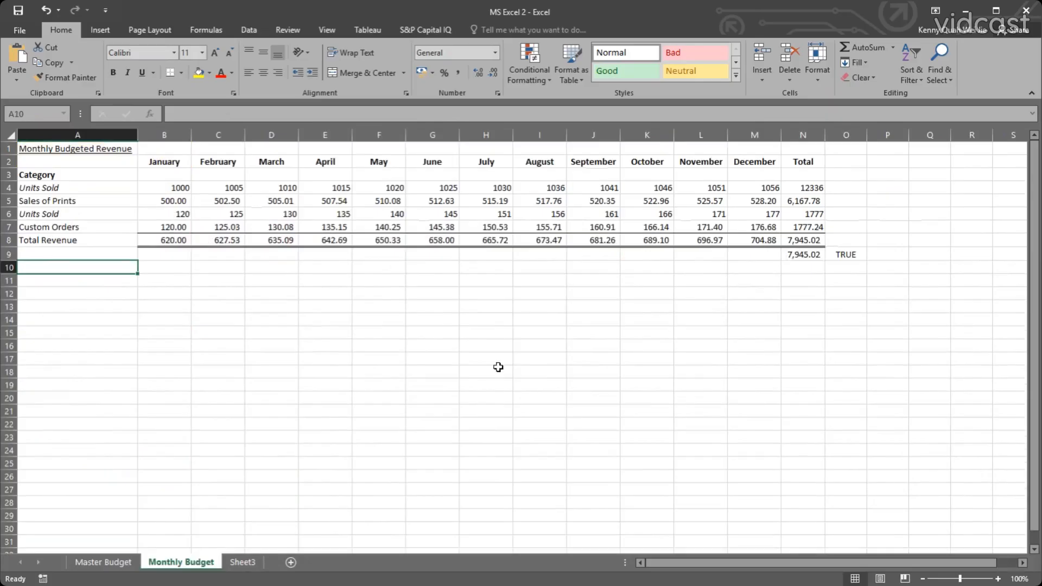
click(115, 563)
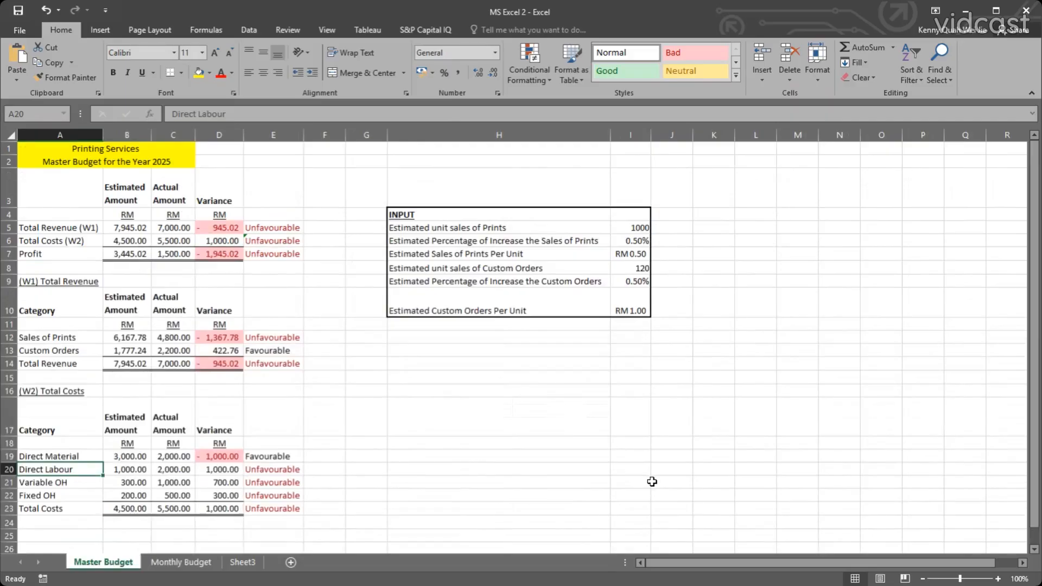
Examine the per-unit price and percentage increase assumptions for Prints and Custom Orders in the INPUT table.
click(633, 241)
click(635, 260)
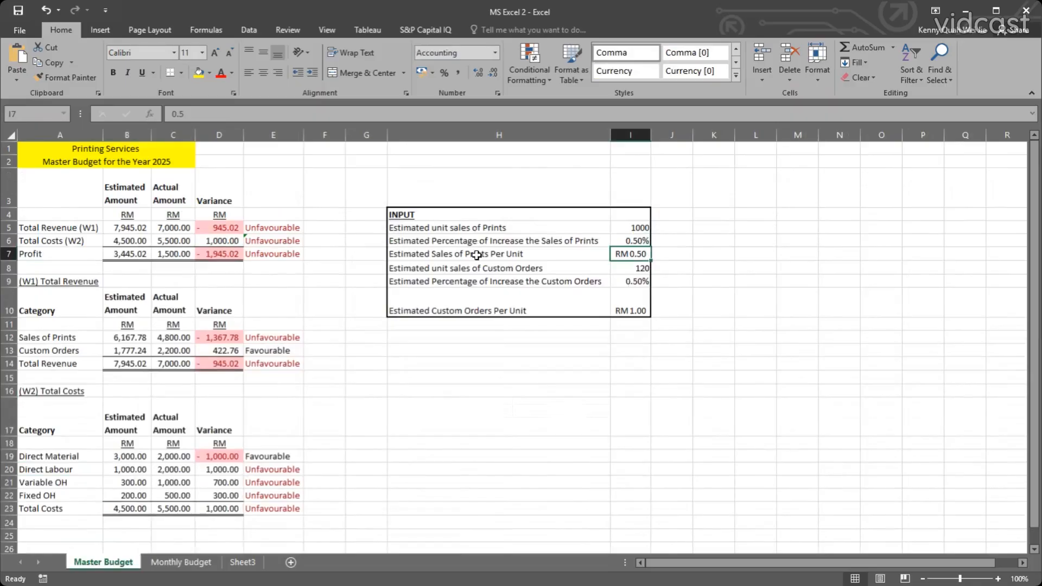
click(635, 305)
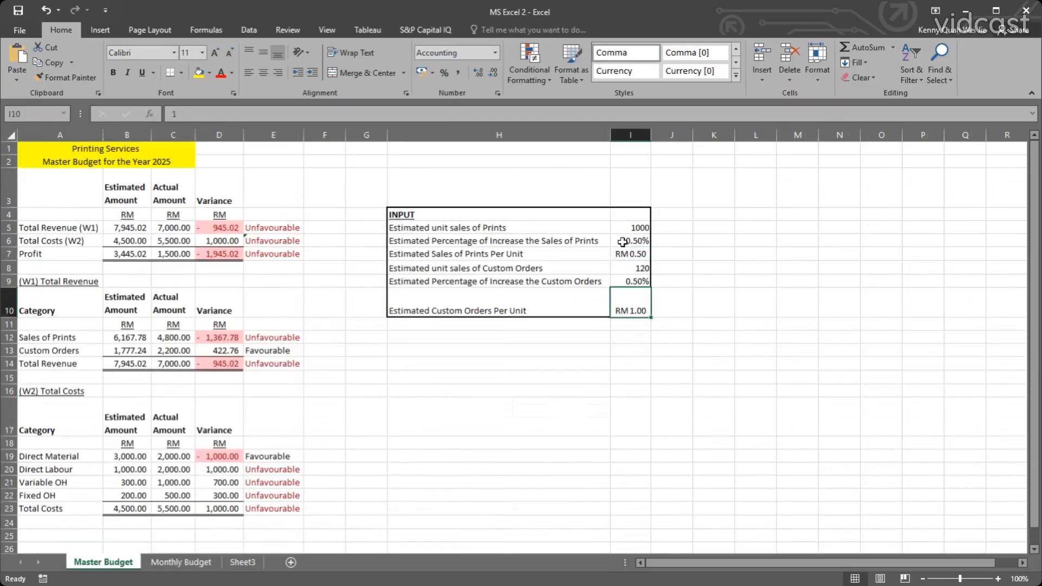
click(629, 252)
click(638, 299)
click(455, 469)
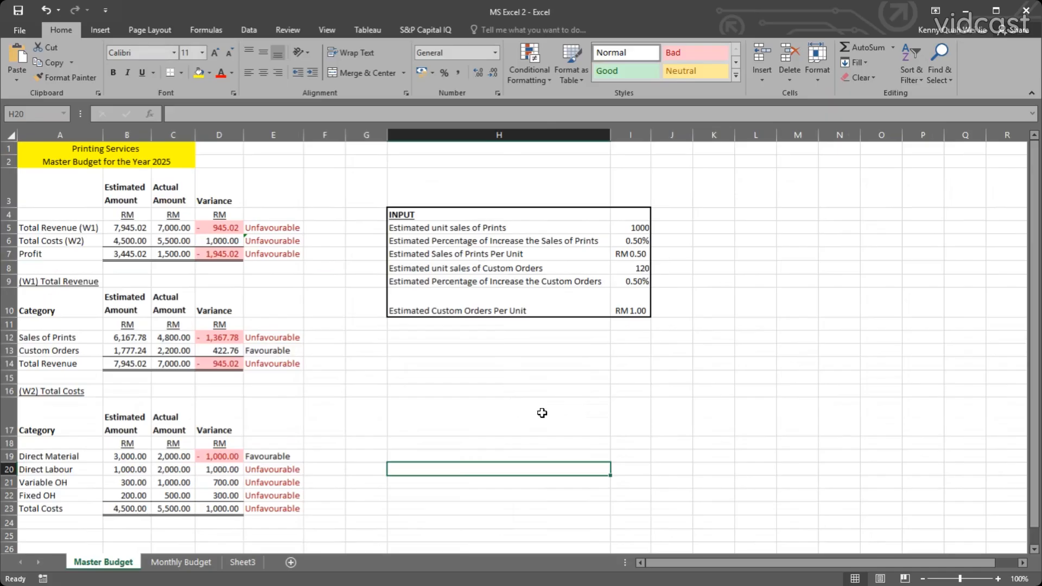
click(494, 270)
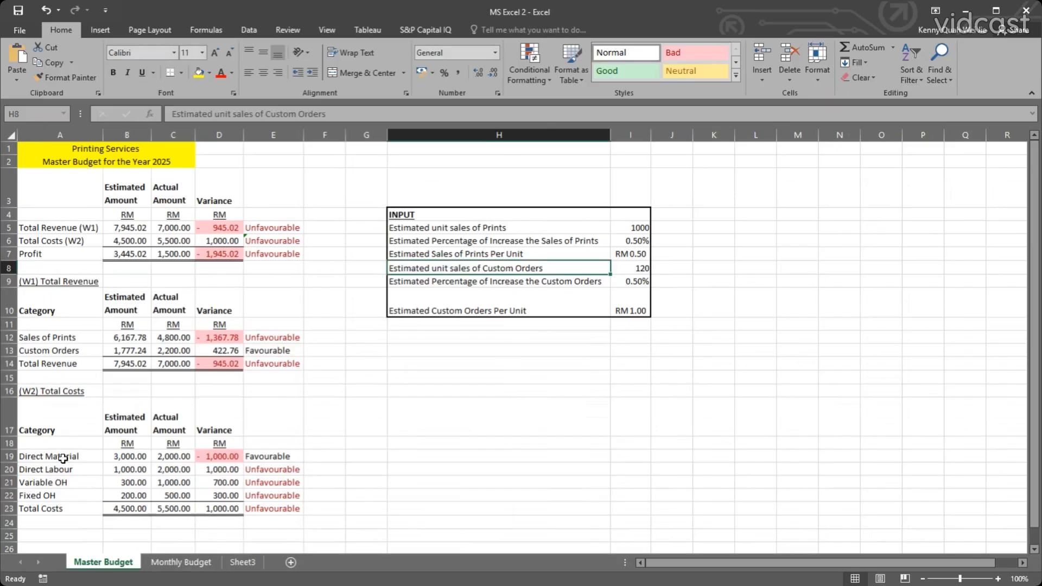
Compare the Direct Material, Direct Labour and Variable OH costs on the Master Budget sheet with the Monthly Budget sheet's revenue rows.
drag(59, 457, 183, 477)
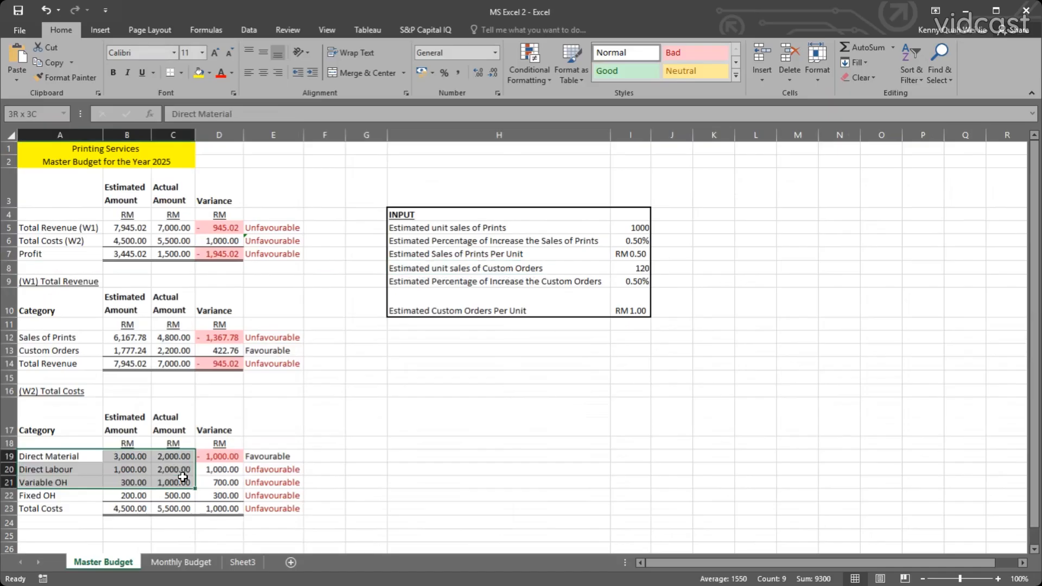
drag(183, 476, 183, 477)
click(181, 562)
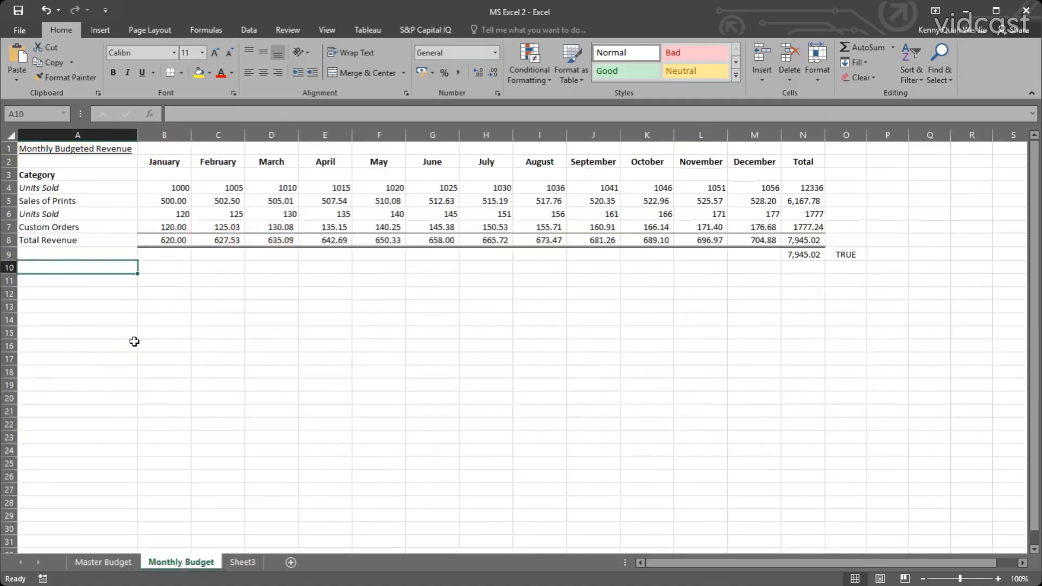
click(104, 563)
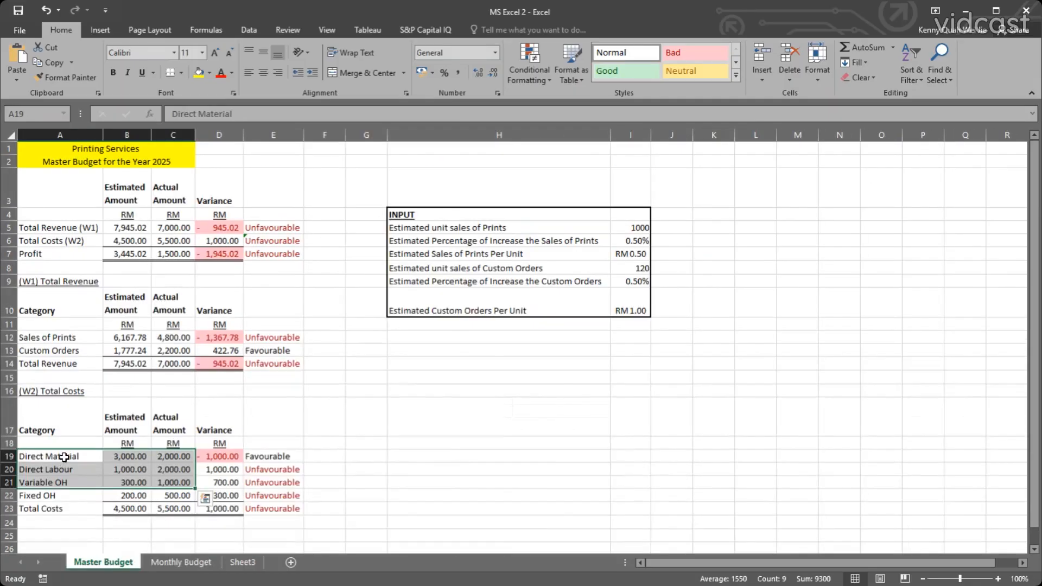
drag(64, 457, 170, 482)
click(162, 535)
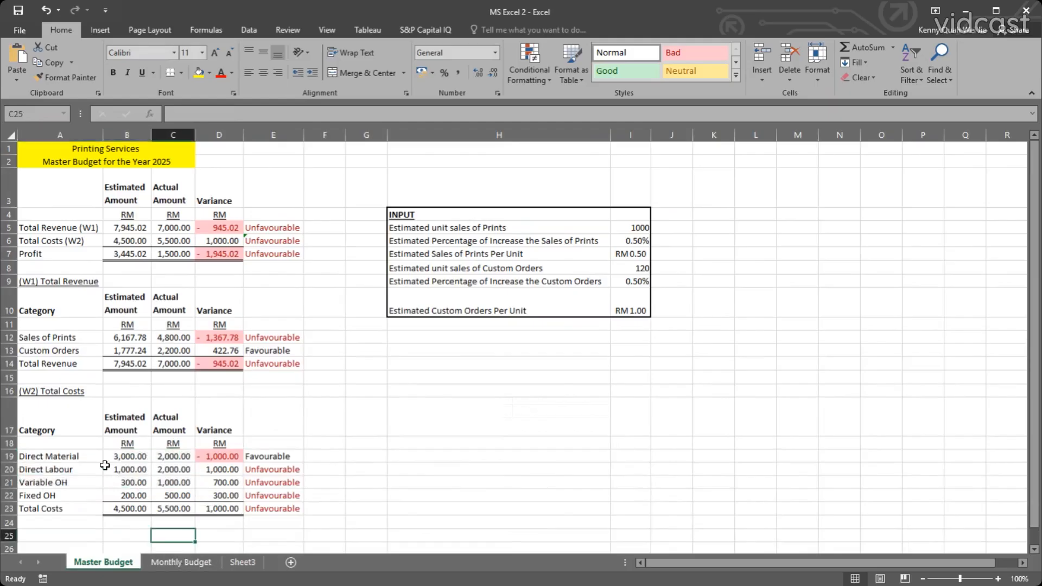
click(185, 562)
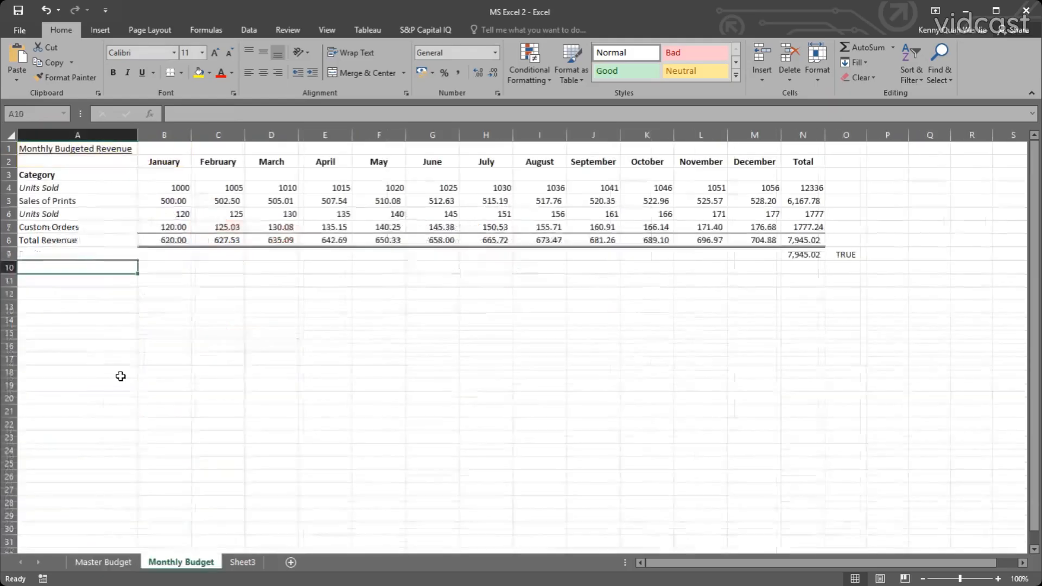
click(83, 201)
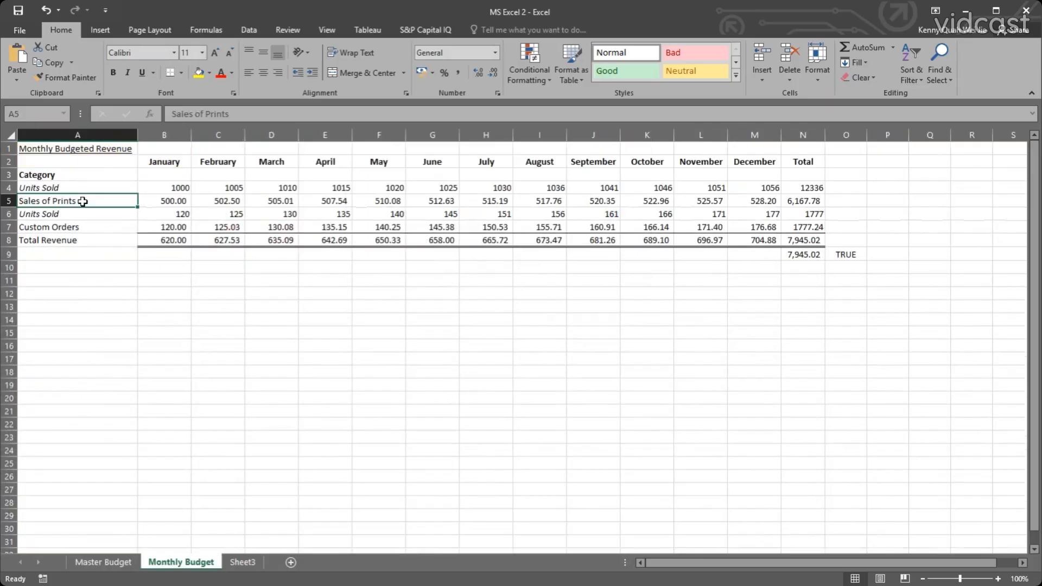
click(79, 269)
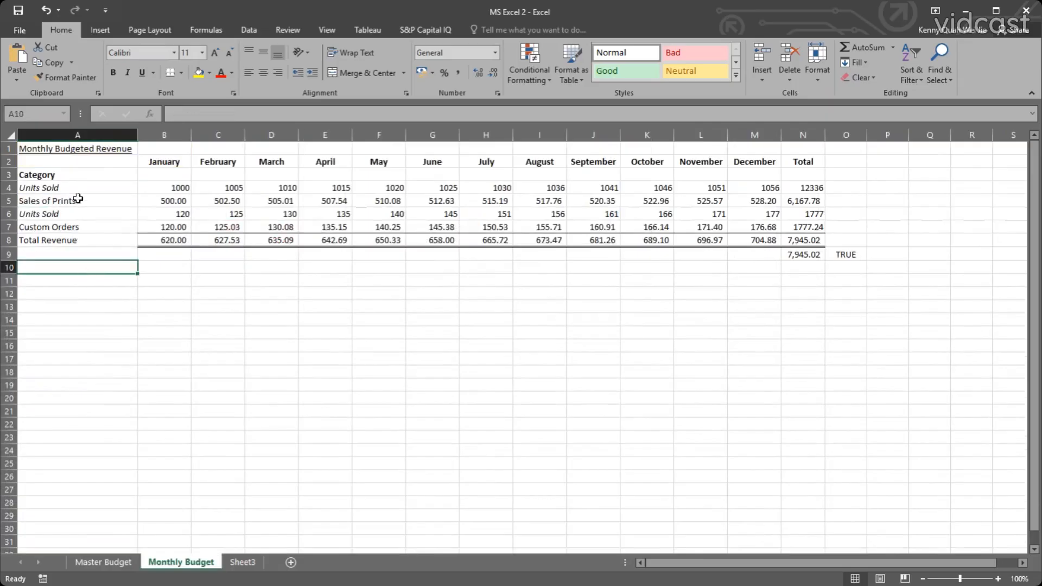
Copy the Sales of Prints label from A5 on the Monthly Budget sheet into A11.
click(79, 199)
key(ctrl+c)
click(86, 279)
key(ctrl+v)
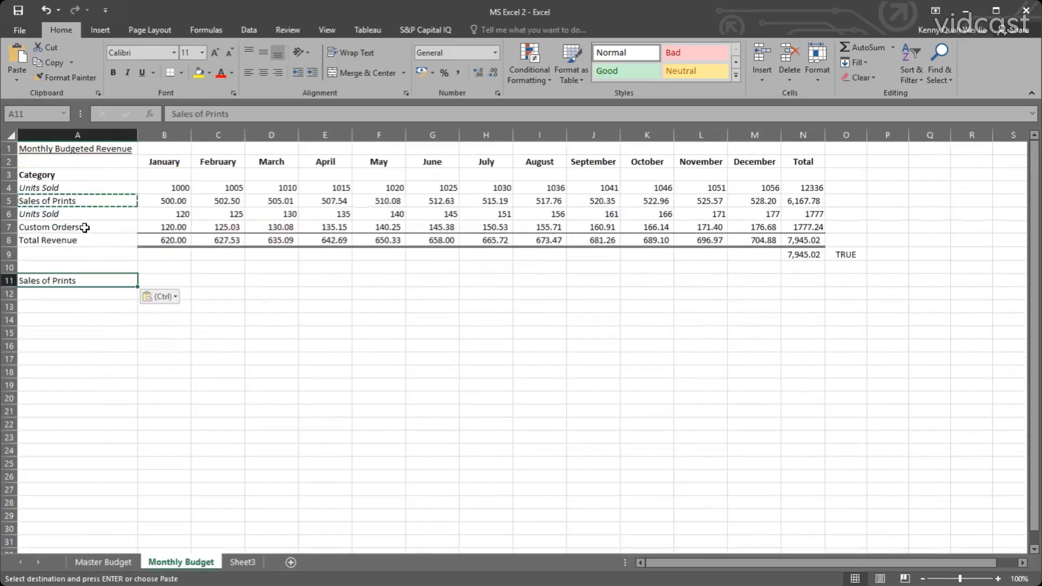
click(84, 227)
key(ctrl+c)
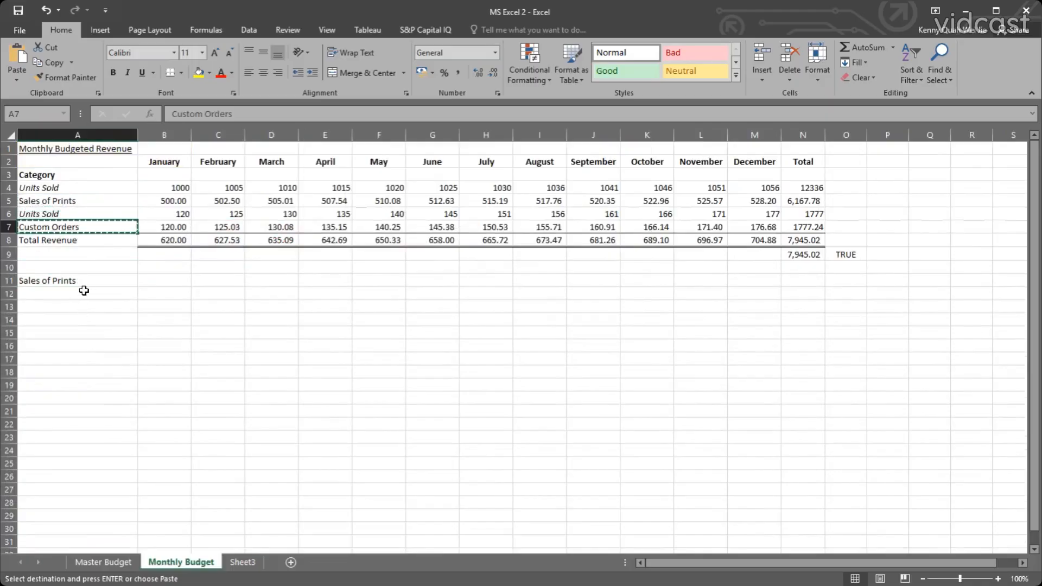
double_click(83, 290)
click(55, 279)
click(85, 291)
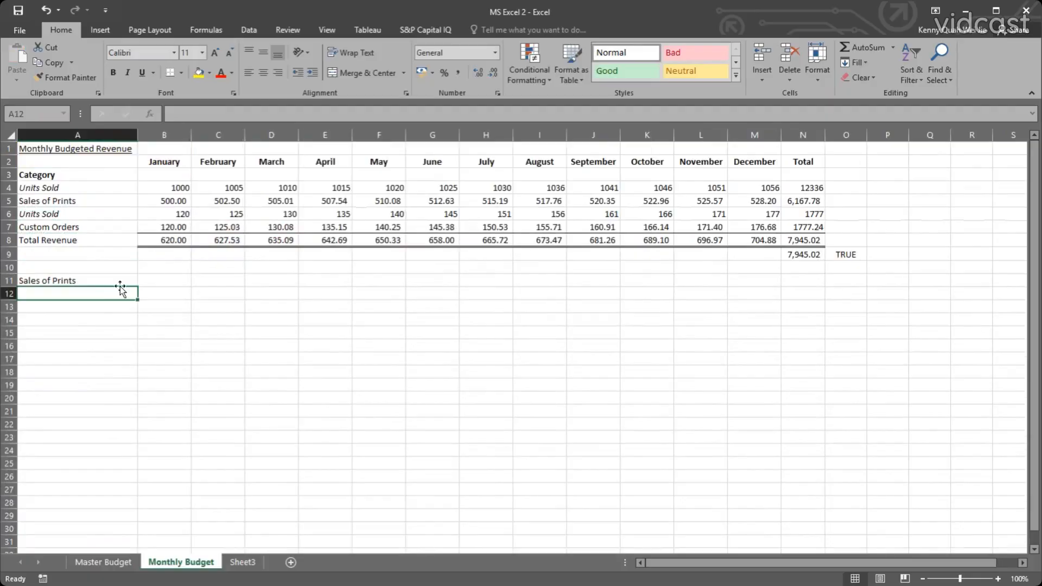
click(58, 280)
click(63, 292)
click(57, 280)
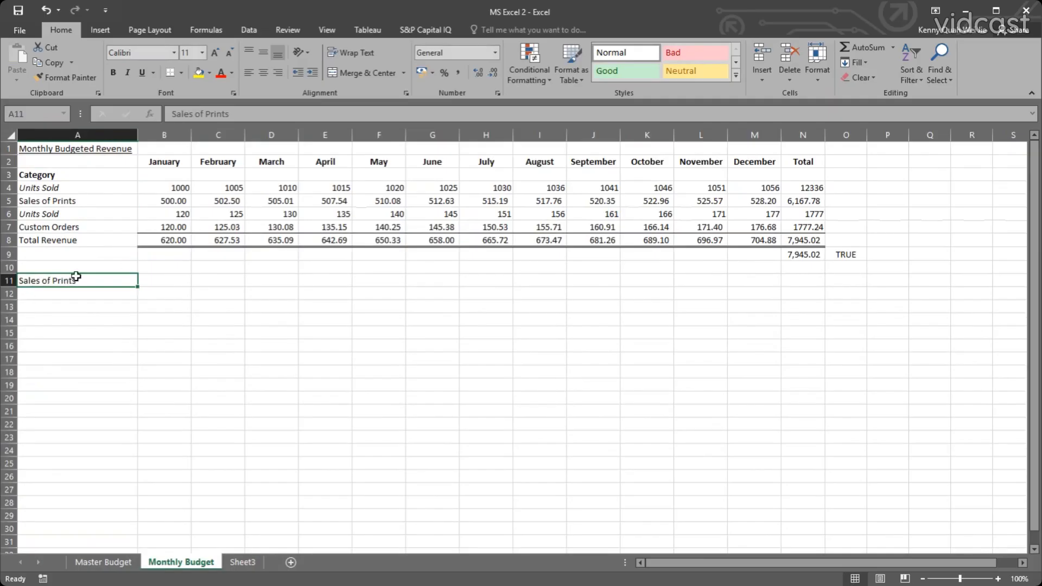
Copy the Direct Material, Direct Labour, Variable OH and Fixed OH labels from the Master Budget sheet into the Monthly Budget sheet starting at A12.
click(84, 296)
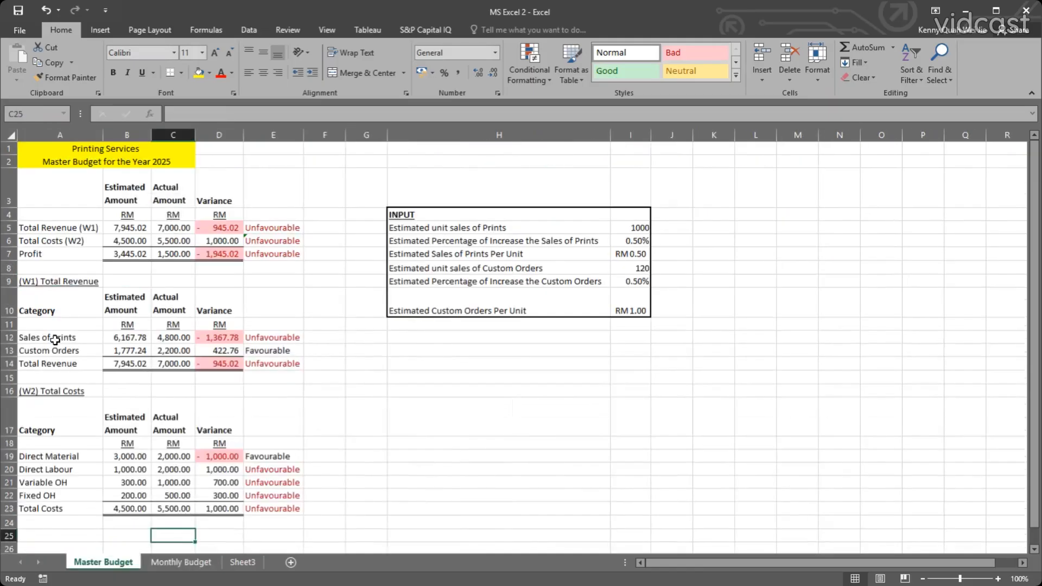
click(104, 563)
drag(65, 455, 64, 496)
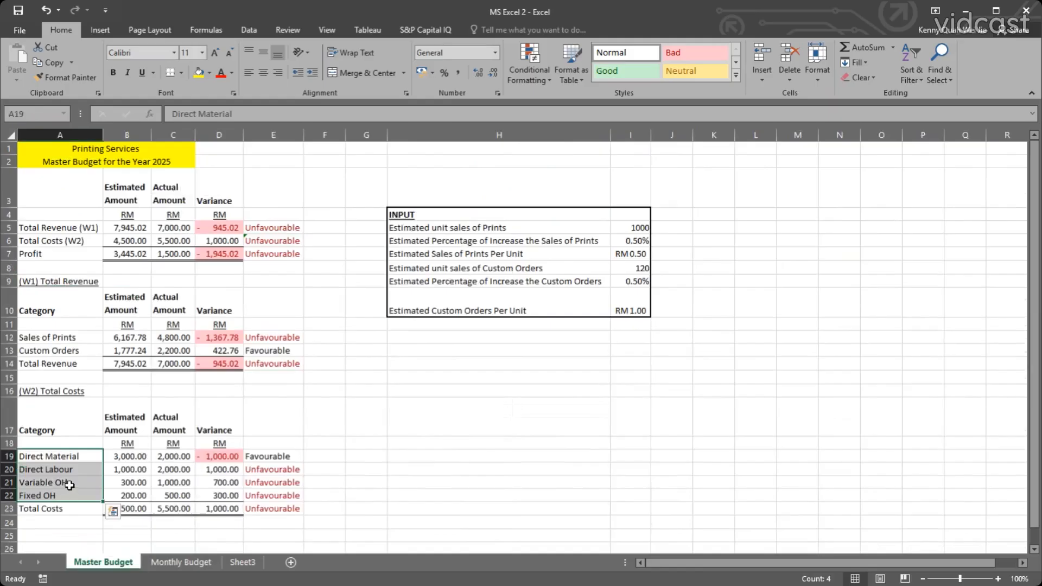
key(ctrl+c)
click(215, 564)
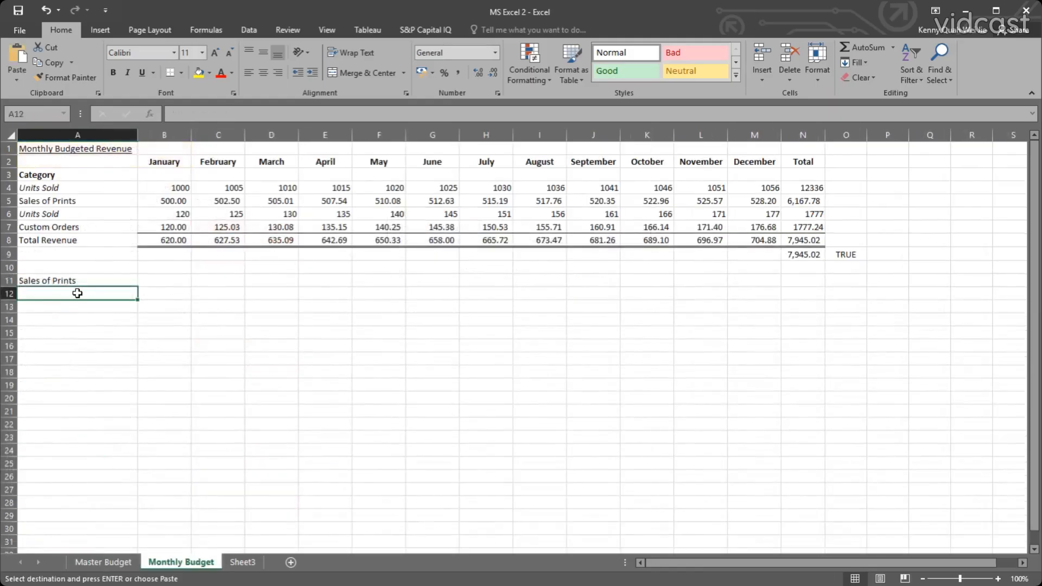
key(ctrl+v)
Change the Direct Material label in A19 of the Master Budget sheet to Total Direct Material.
click(103, 562)
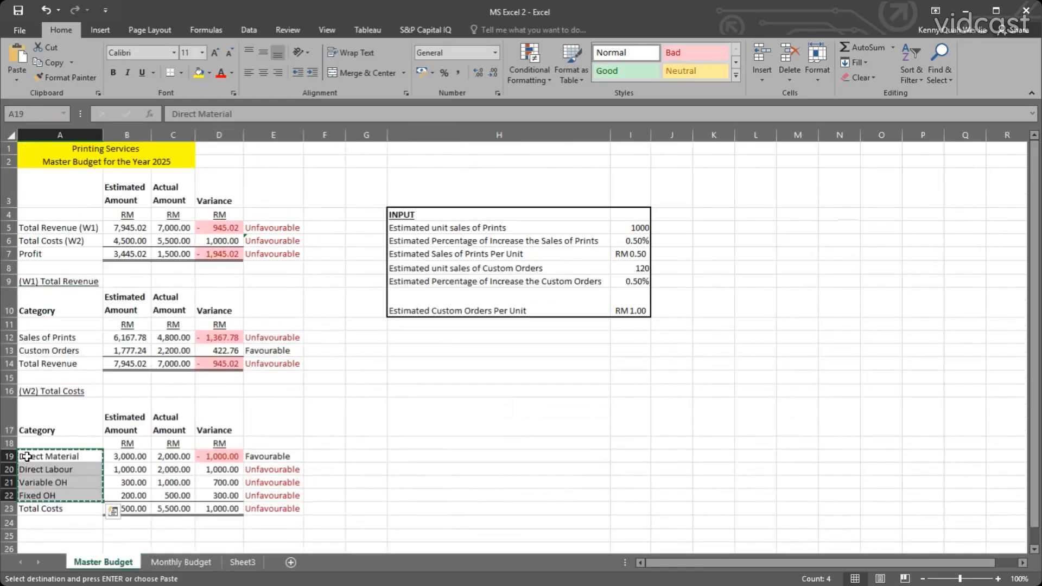
double_click(26, 456)
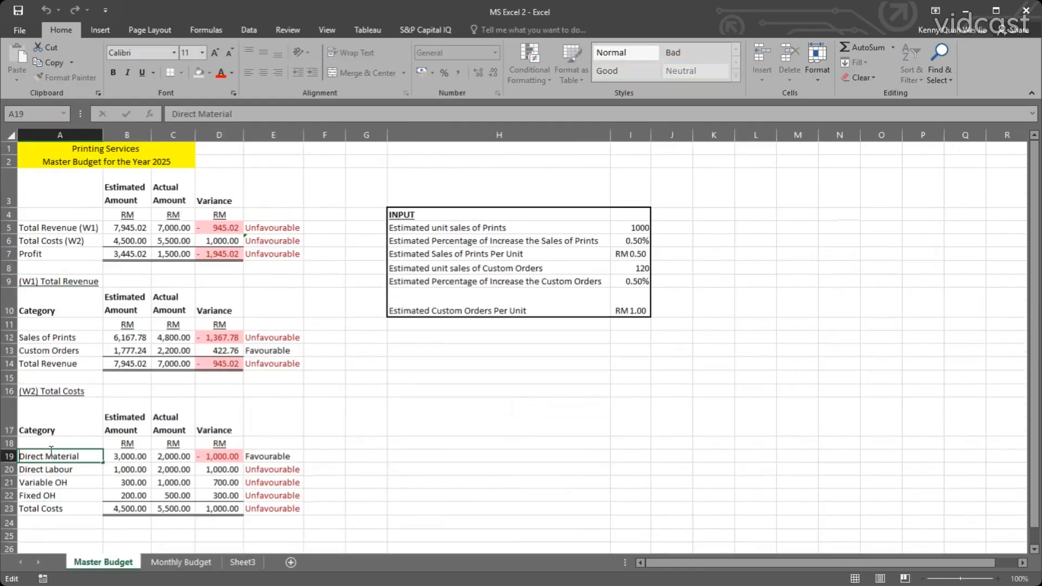
key(Escape)
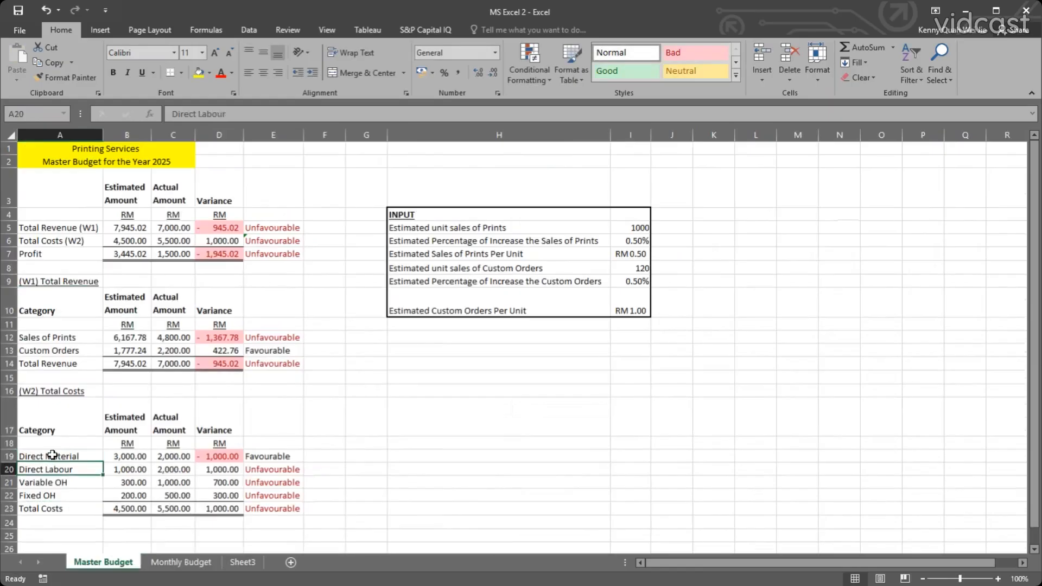
double_click(27, 457)
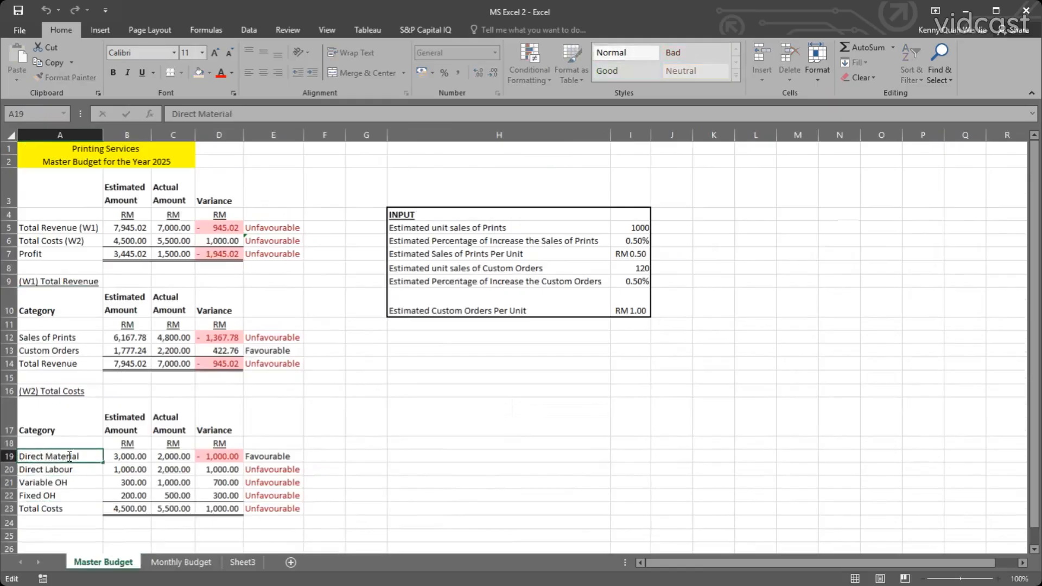
text(Total)
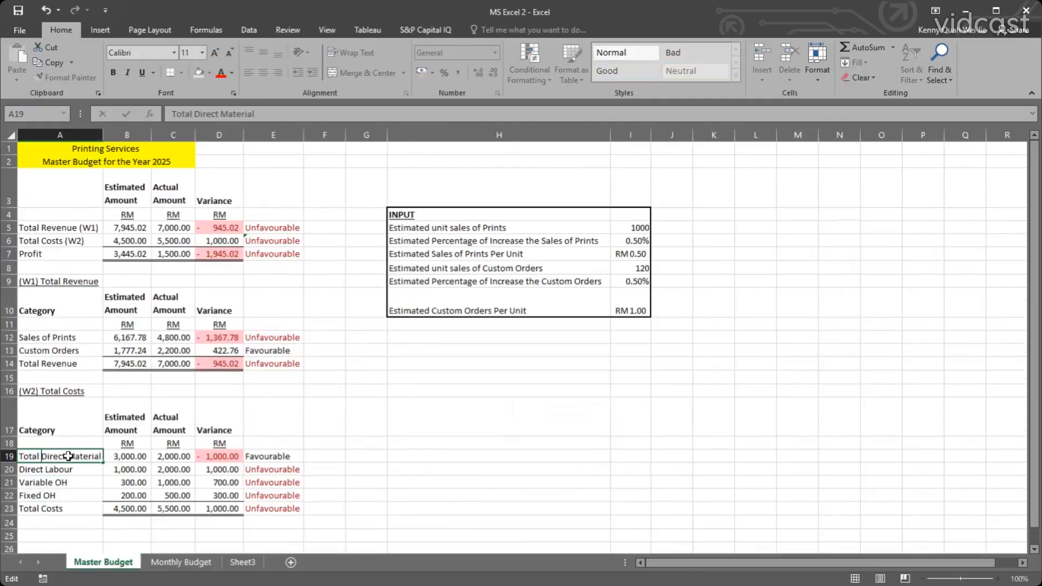
key(Return)
click(56, 459)
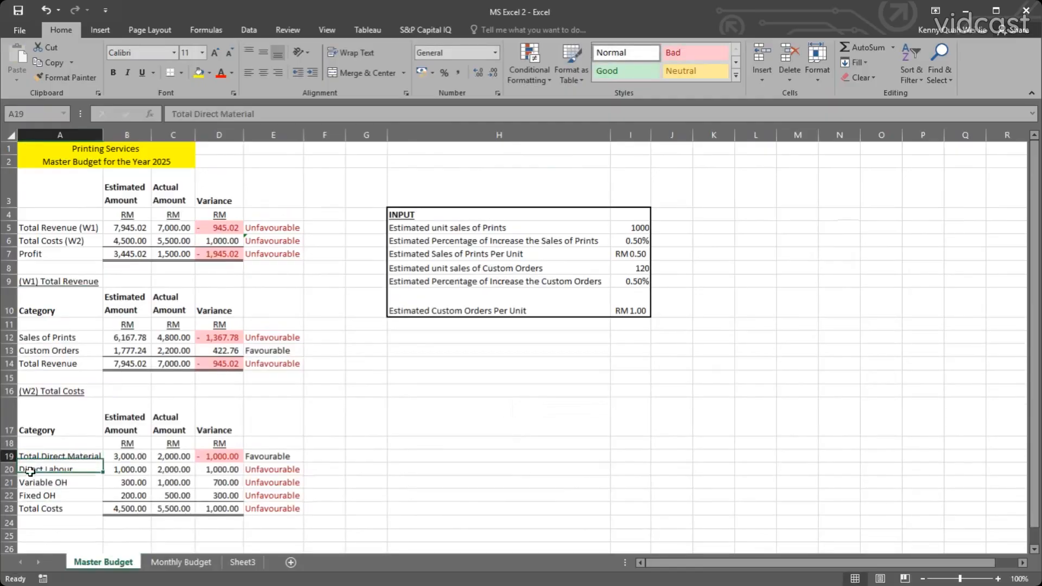
click(26, 469)
click(30, 457)
double_click(30, 457)
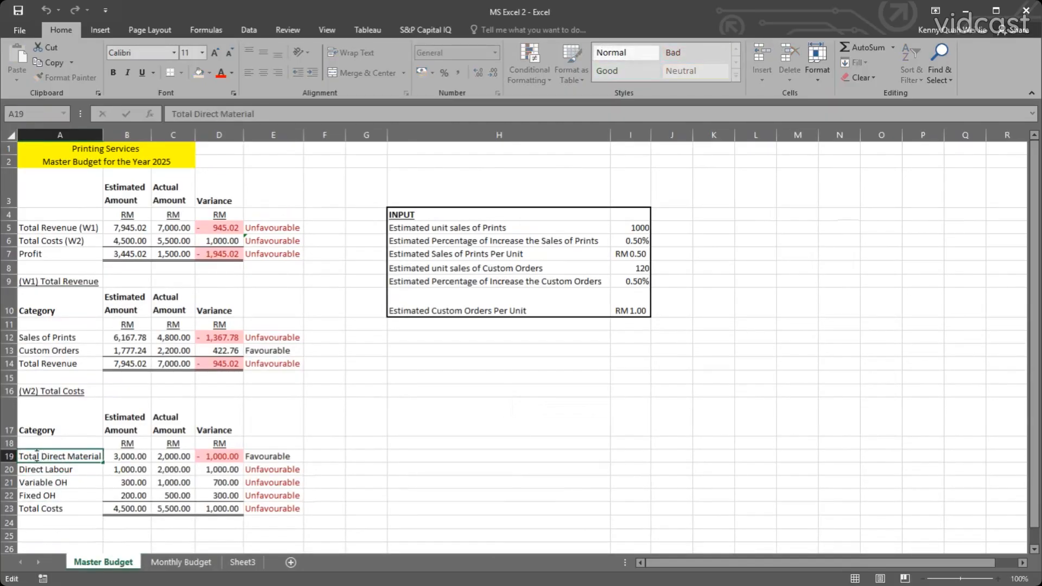
double_click(28, 457)
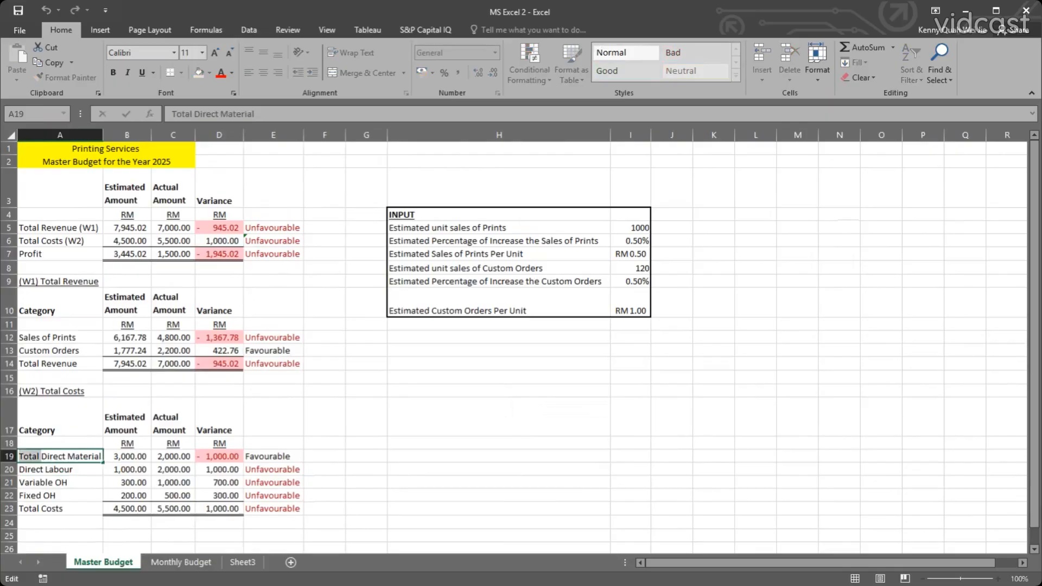
key(Escape)
Add Total in front of the Direct Labour, Variable OH and Fixed OH labels in A20:A22.
double_click(22, 469)
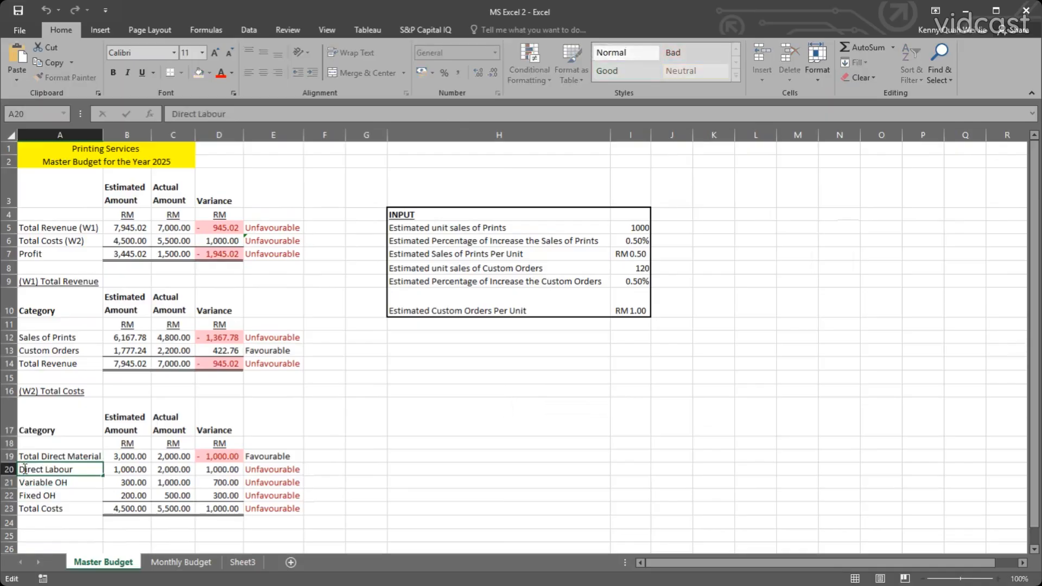
text(Total)
double_click(22, 482)
text(Total)
double_click(23, 495)
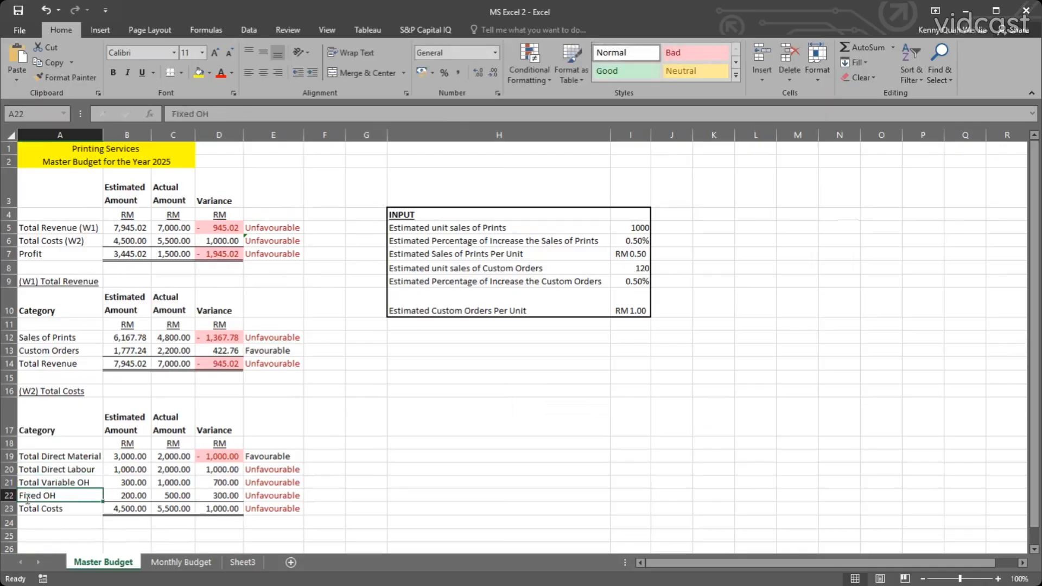
text(Total)
key(Return)
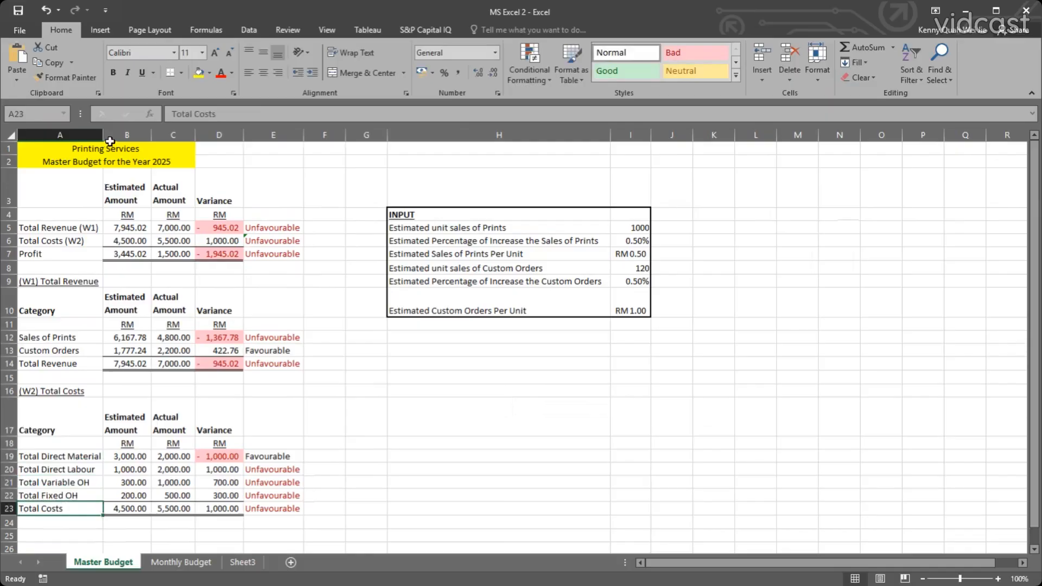
Copy the Custom Orders label from A7 on the Monthly Budget sheet into A16 below the Sales of Prints cost labels.
click(187, 562)
click(118, 378)
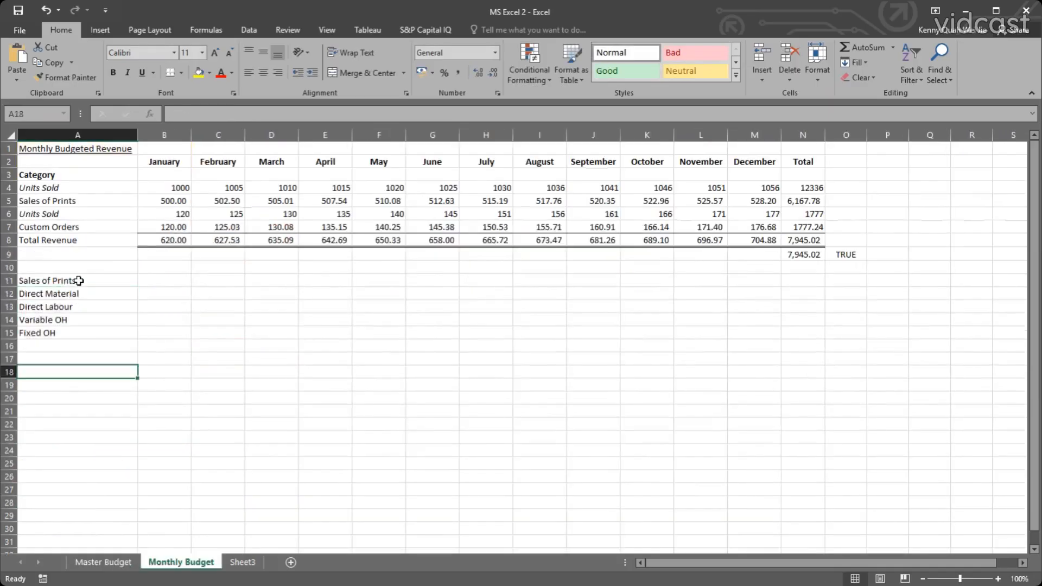
click(70, 227)
key(ctrl+c)
click(76, 347)
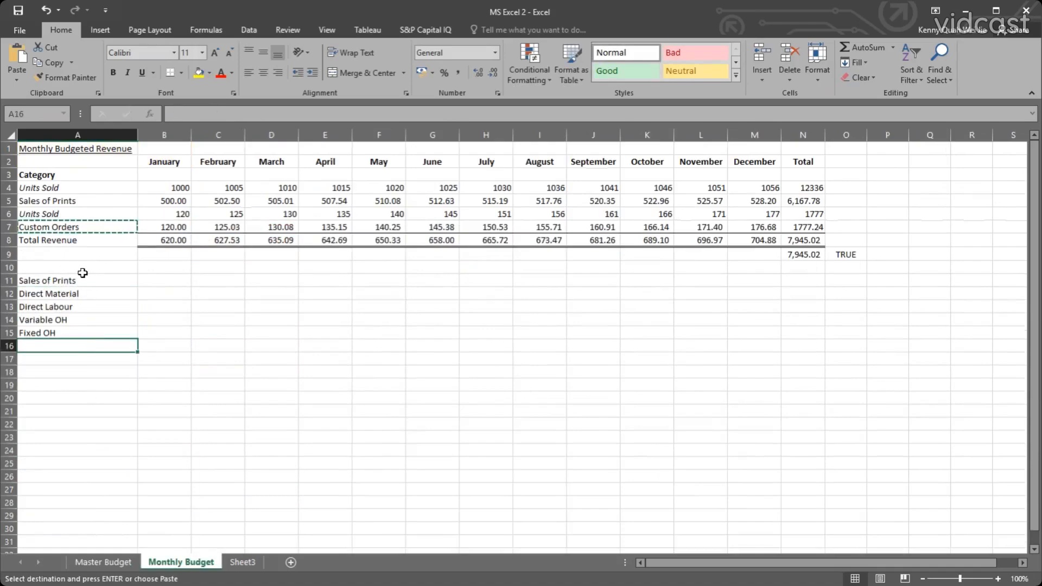
key(ctrl+v)
Copy the four cost labels in A12:A15 to A17:A20 beneath Custom Orders.
drag(70, 295, 72, 333)
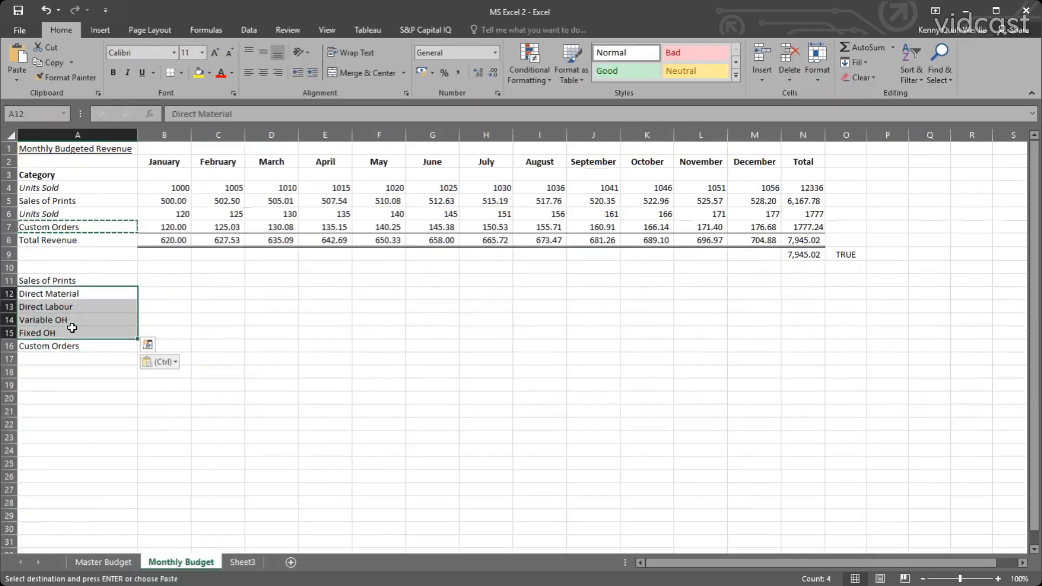
key(ctrl+c)
click(73, 358)
key(ctrl+v)
click(191, 332)
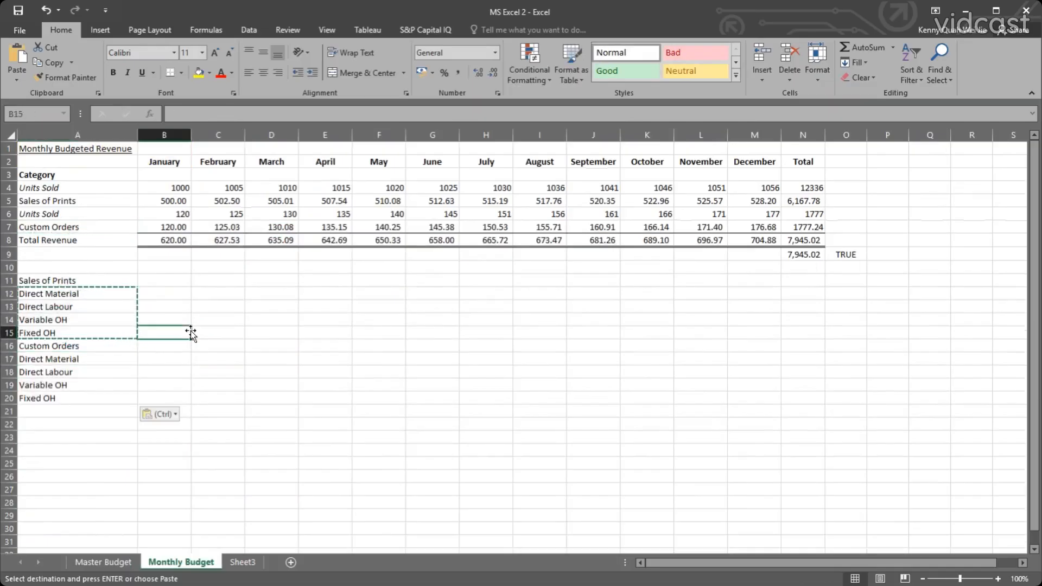
Move the labels down column A to leave one blank row above Fixed OH in both the Sales of Prints and Custom Orders lists.
drag(77, 347, 75, 401)
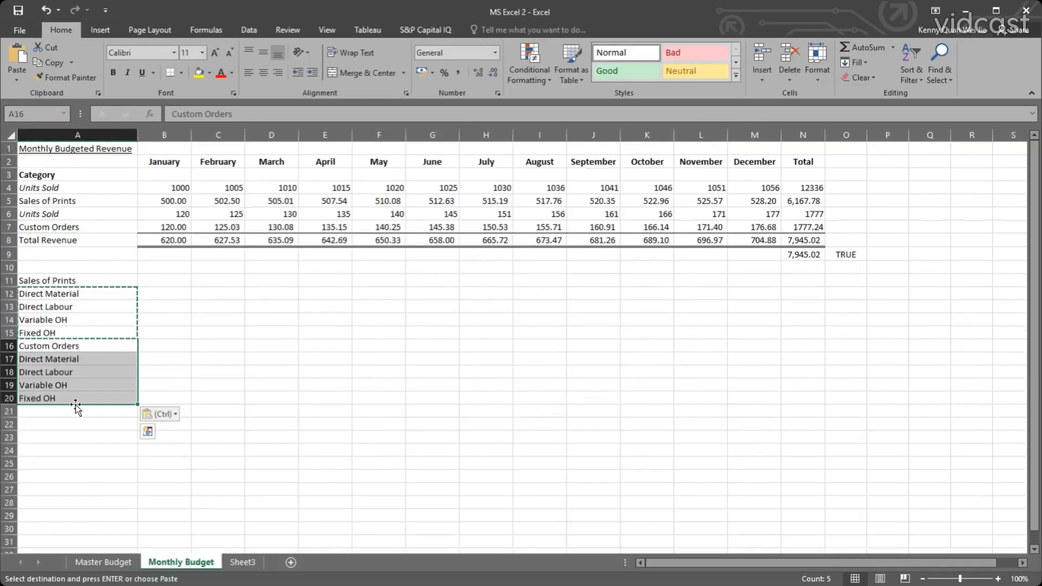
click(69, 400)
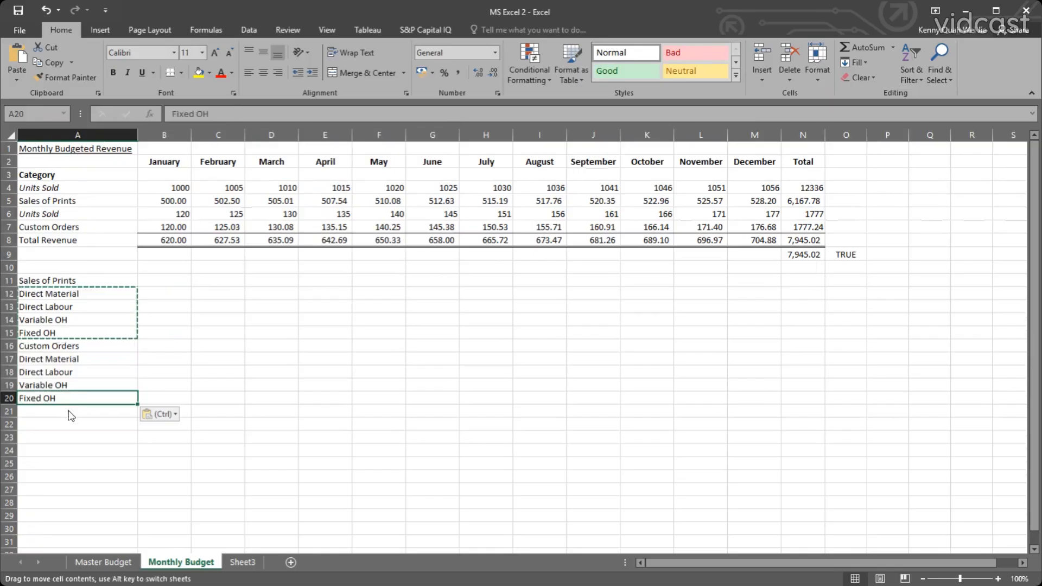
drag(69, 411, 68, 424)
drag(57, 345, 52, 410)
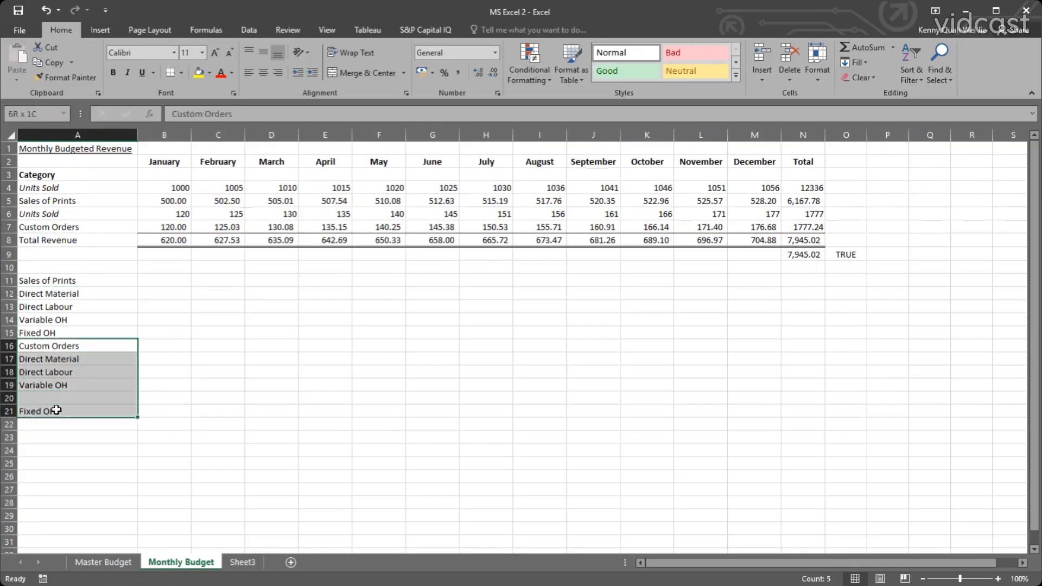
drag(59, 332, 60, 431)
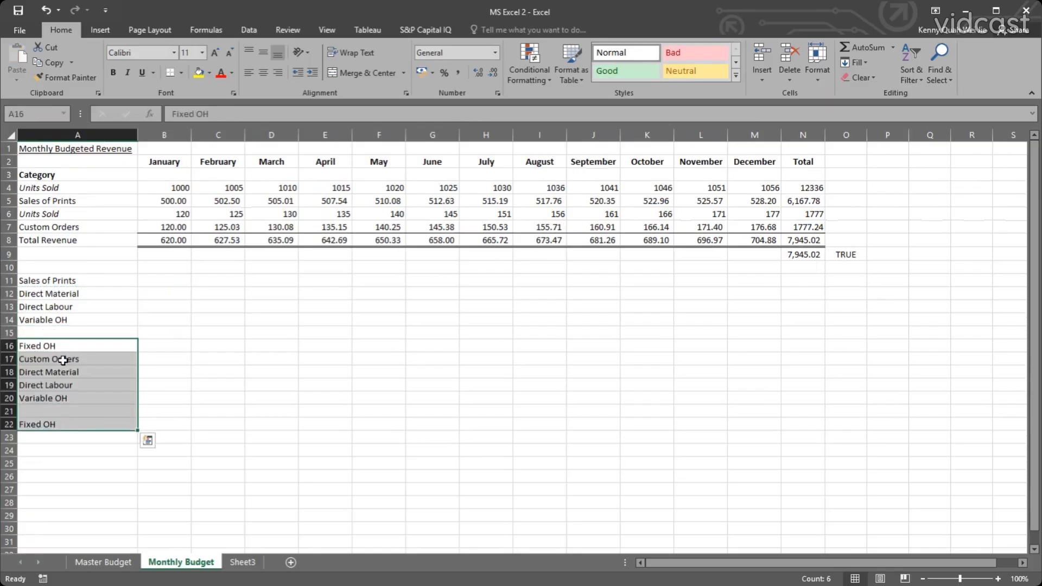
Move the Custom Orders block down one row so that it starts in A18.
click(63, 359)
drag(46, 360, 47, 399)
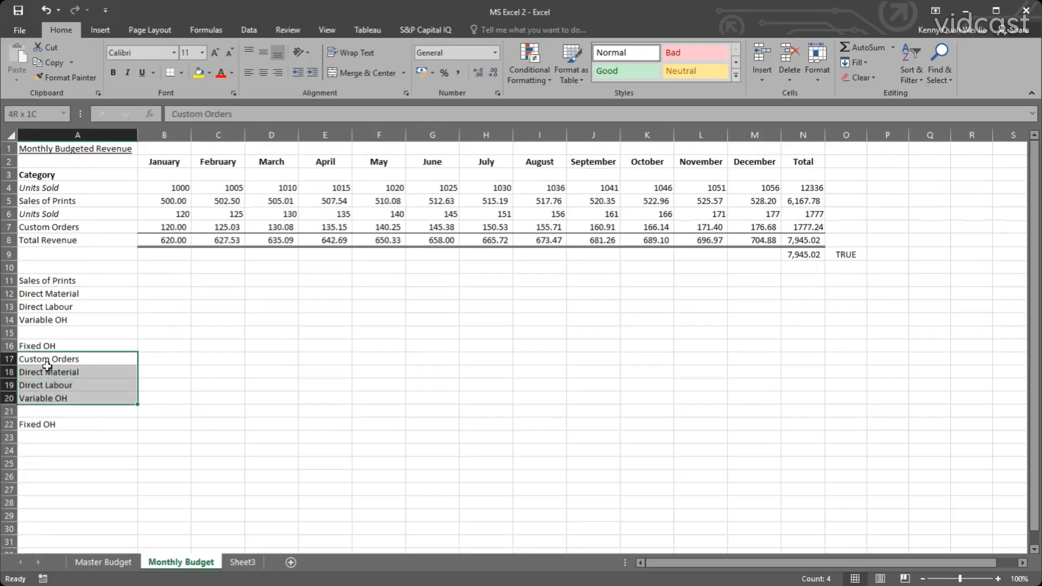
drag(50, 361, 54, 444)
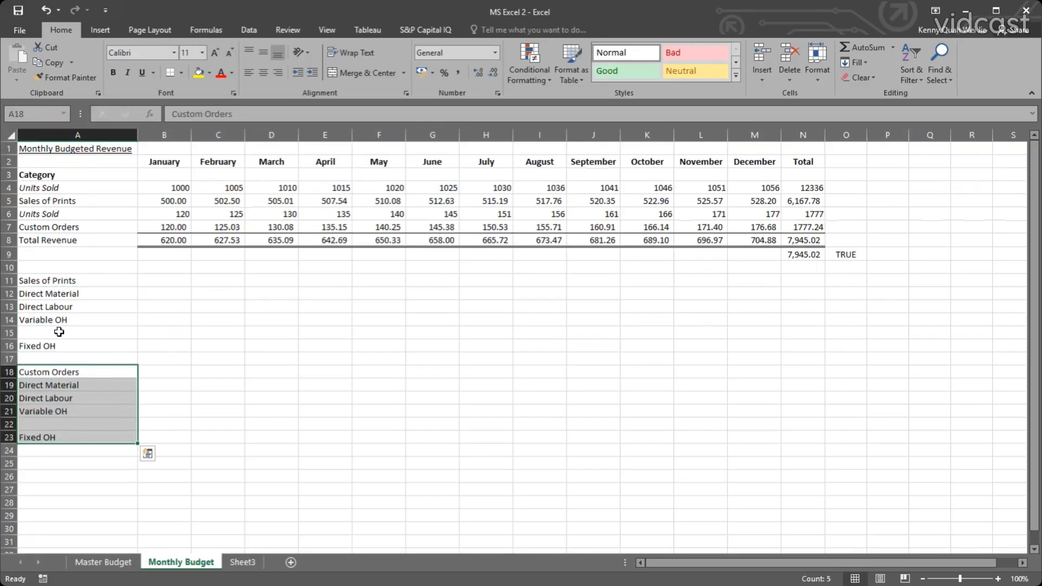
Enter the label Total Variable Cost in A15 and copy it to A22 in the Custom Orders block.
click(59, 331)
text(Total Var)
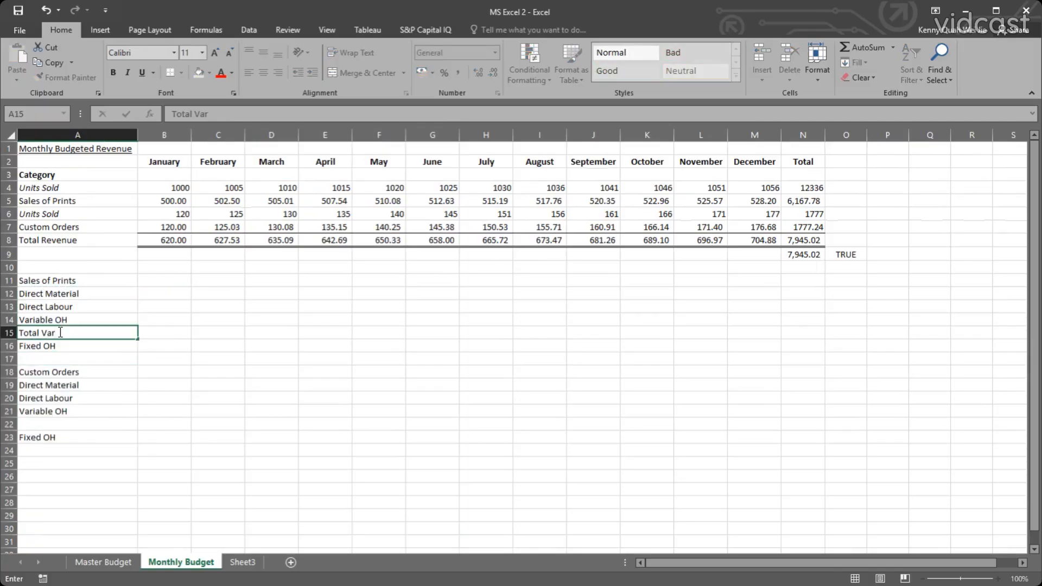
text(iable Cost)
key(Return)
click(59, 332)
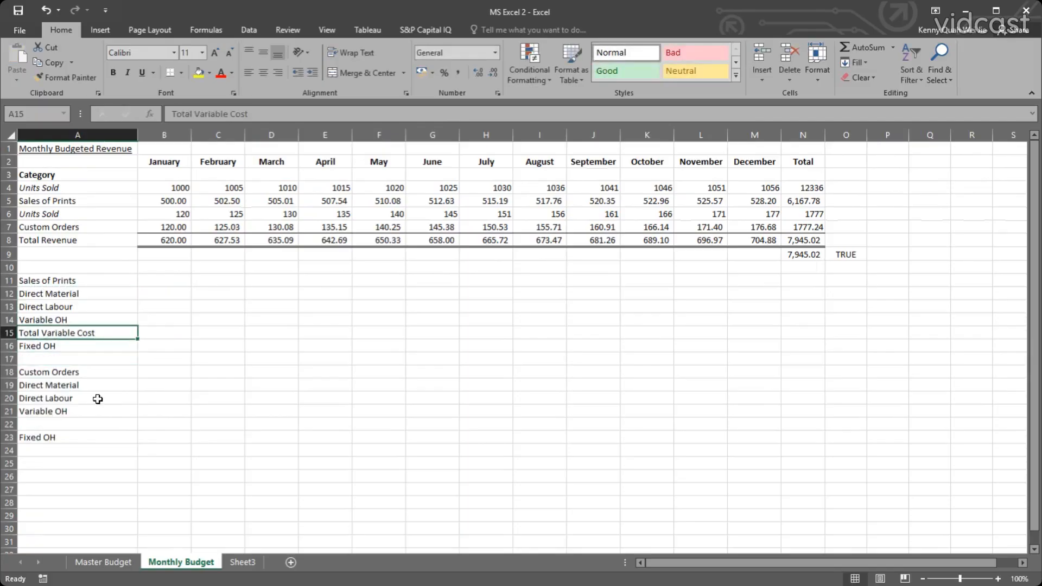
key(ctrl+c)
click(97, 423)
key(ctrl+v)
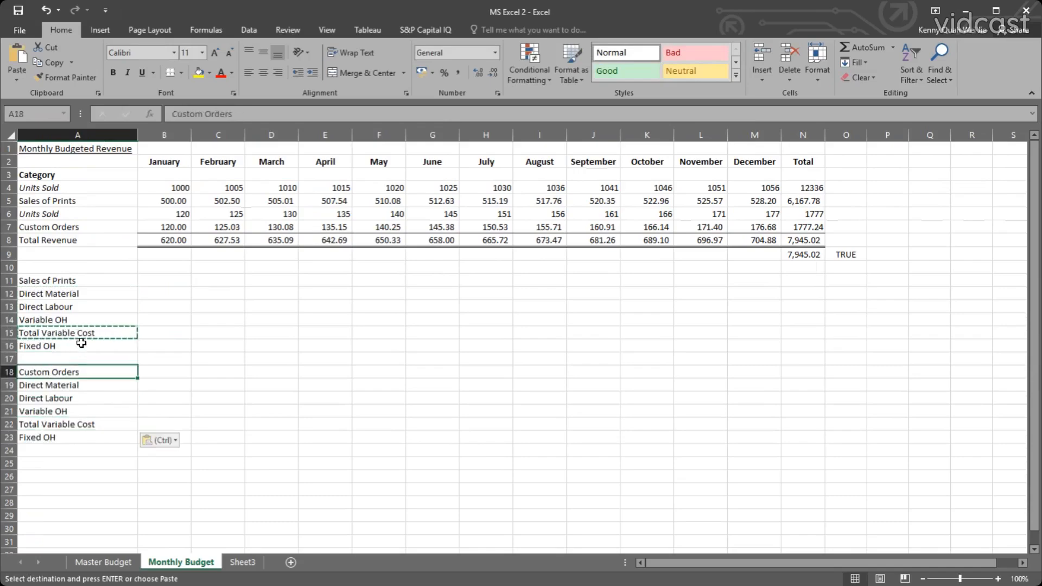
Review the variable cost labels in A12:A15 under Sales of Prints and select the January cell for Direct Material.
click(78, 358)
click(73, 321)
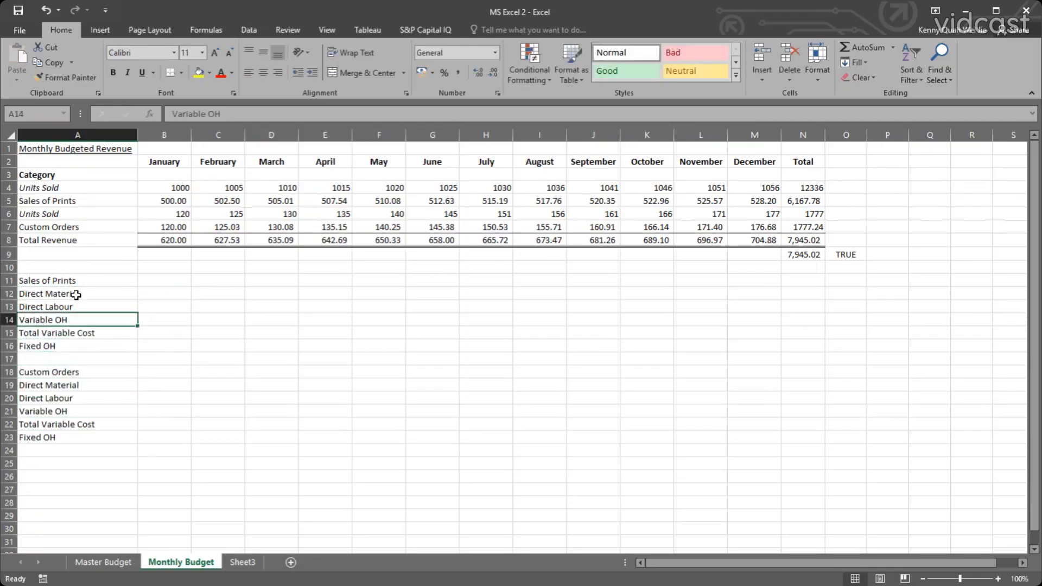
drag(76, 291, 78, 332)
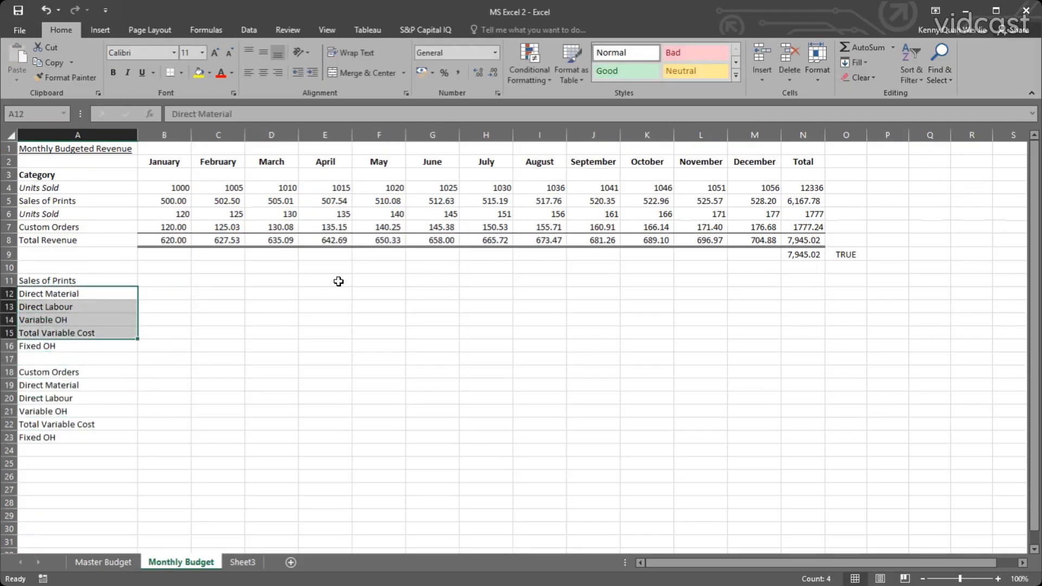
click(89, 333)
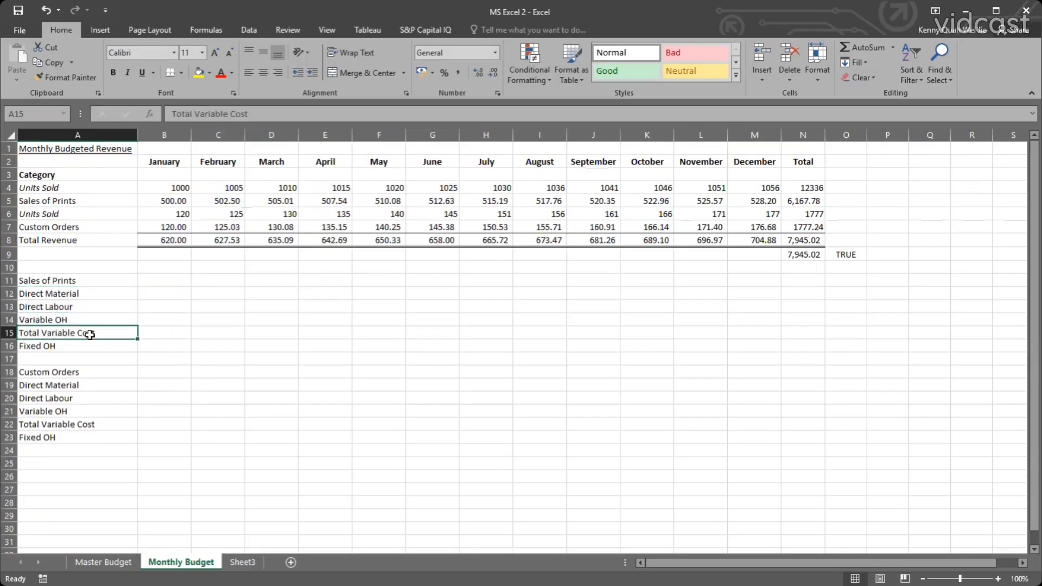
drag(73, 296, 73, 320)
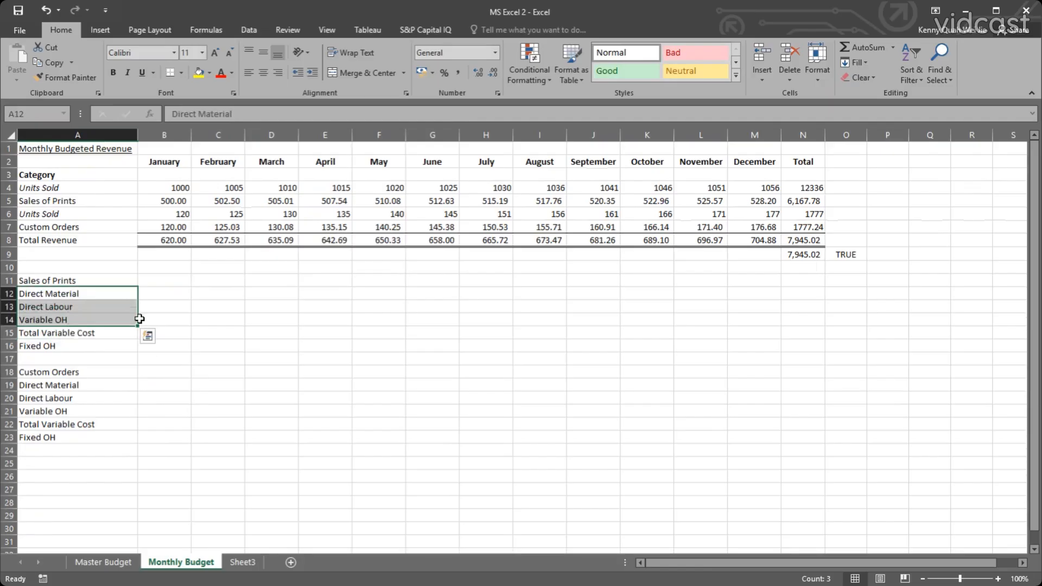
click(166, 296)
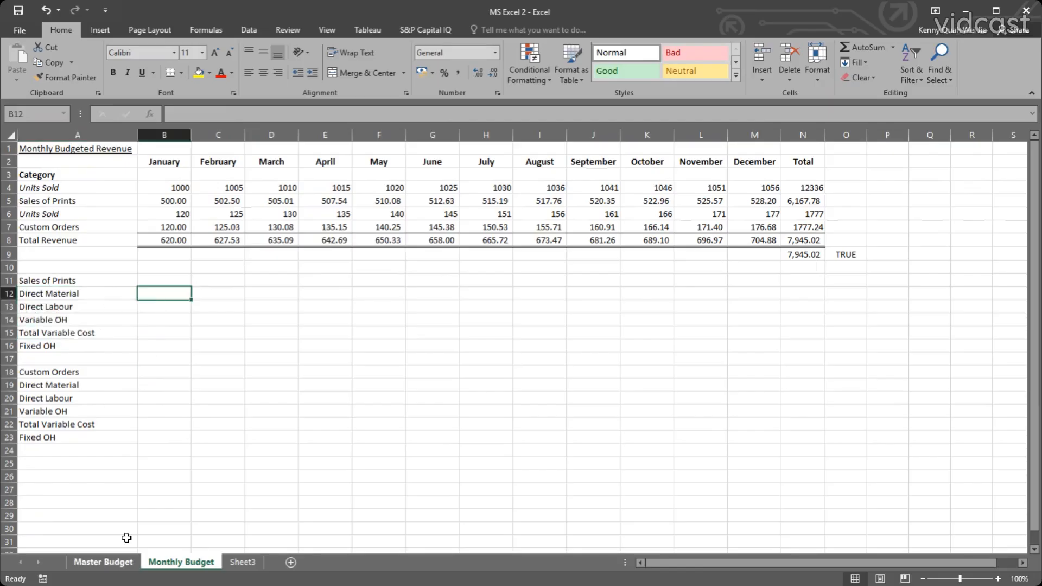
Compare the cost categories in A19:A22 of the Master Budget sheet with the Direct Material row on the Monthly Budget sheet.
click(103, 561)
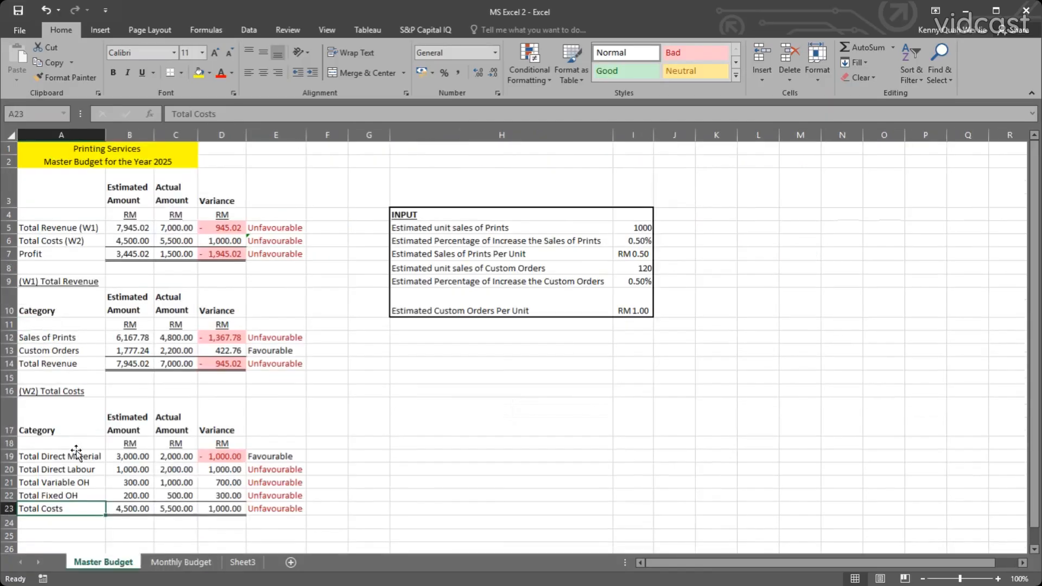
drag(68, 456, 71, 494)
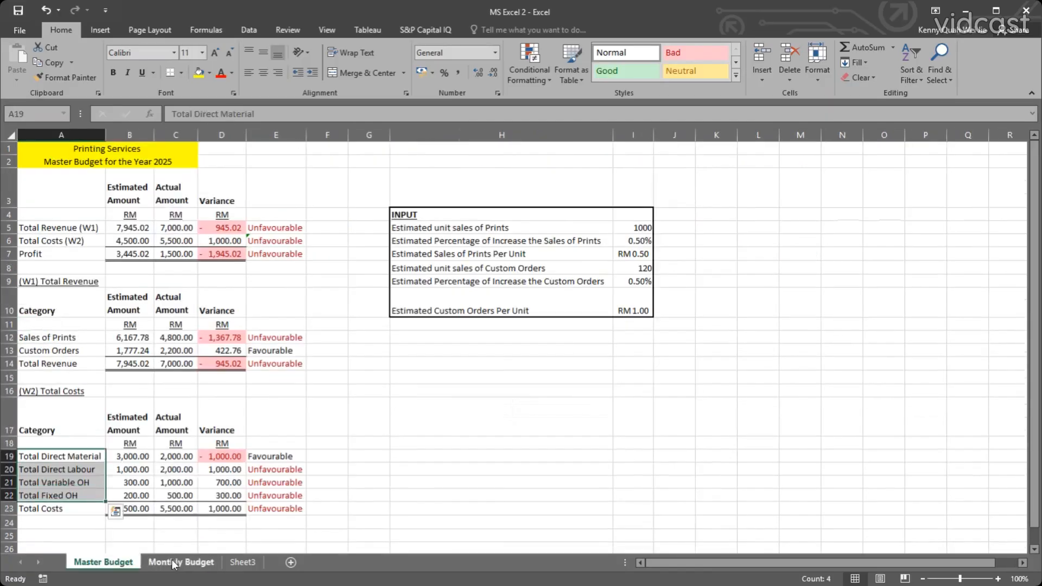
click(171, 561)
click(217, 294)
click(176, 294)
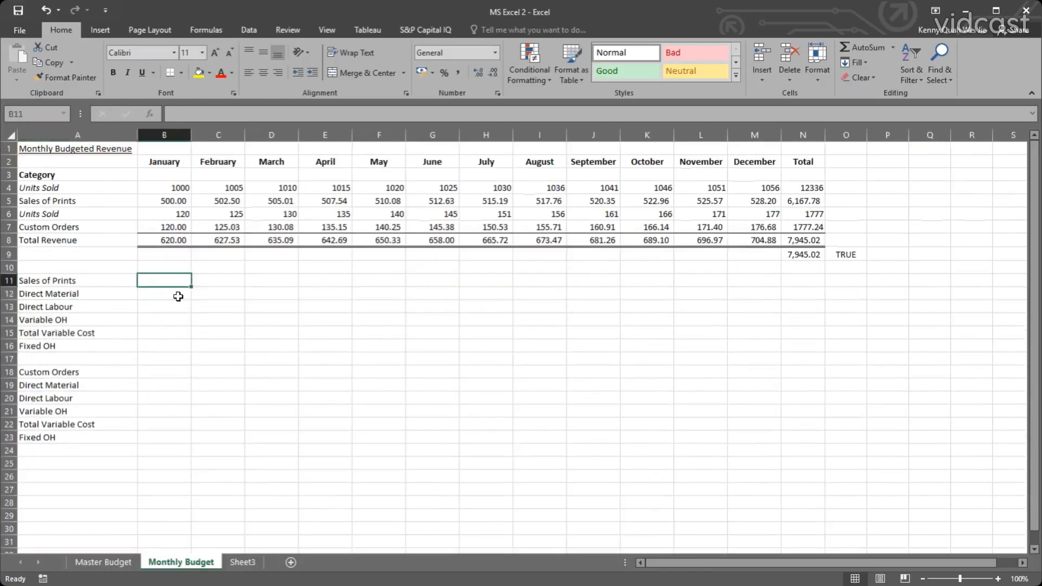
click(103, 562)
click(633, 377)
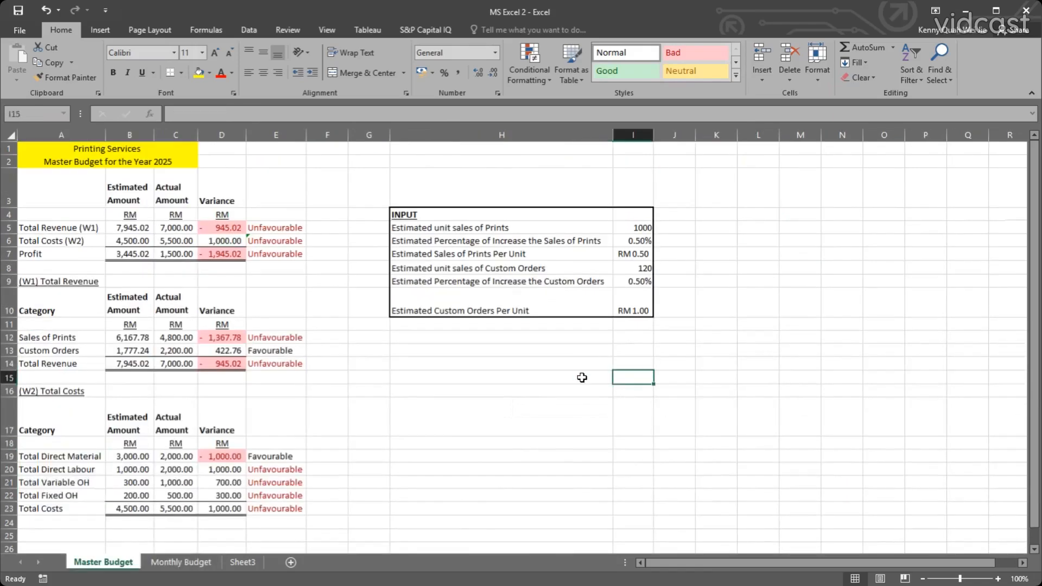
drag(80, 454, 78, 493)
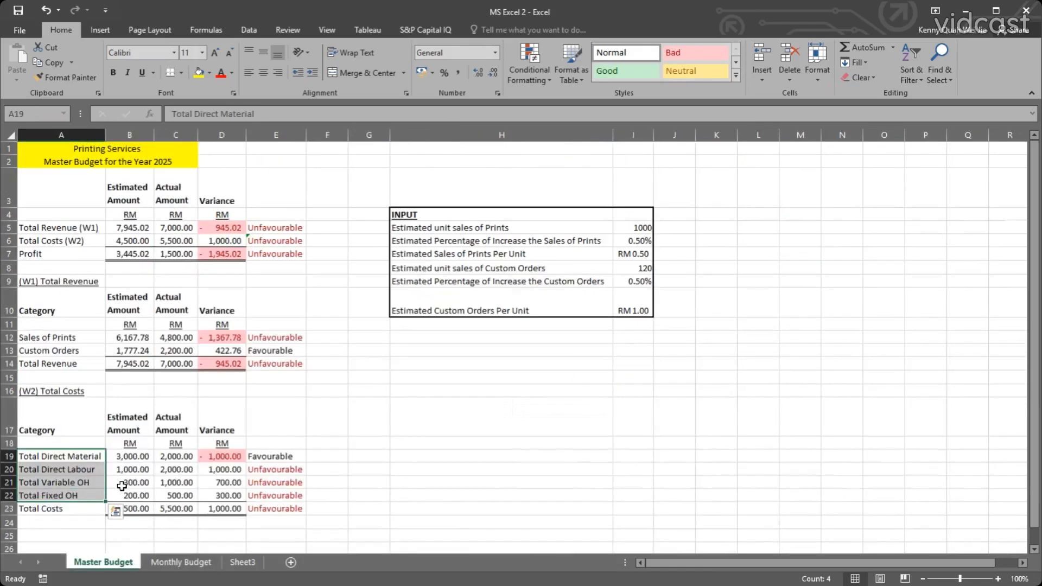
key(ctrl+c)
click(519, 362)
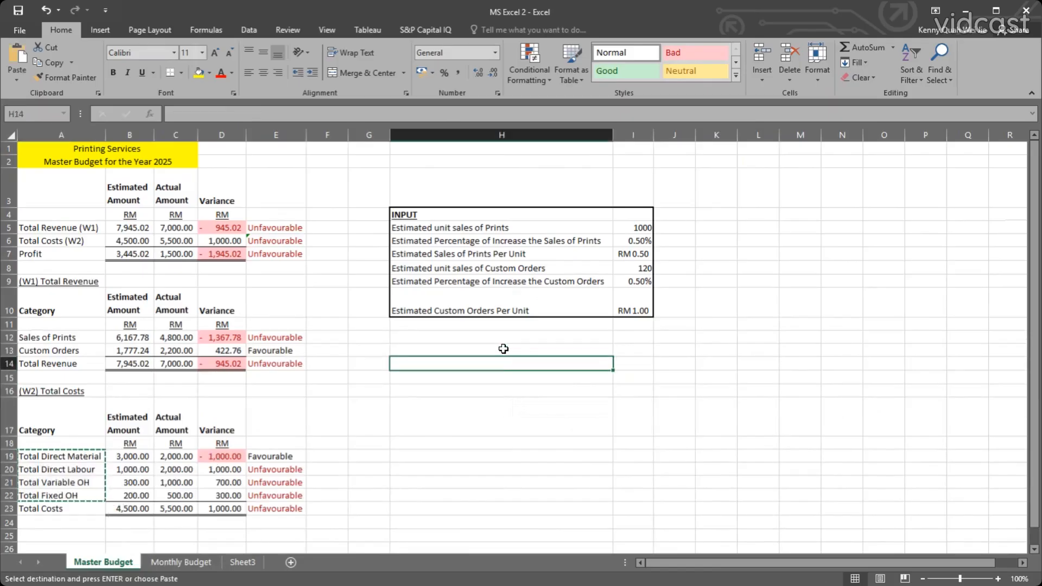
Copy the Sales of Prints and Custom Orders cost labels in A11:A23 of Monthly Budget to Master Budget, starting at H13.
click(503, 349)
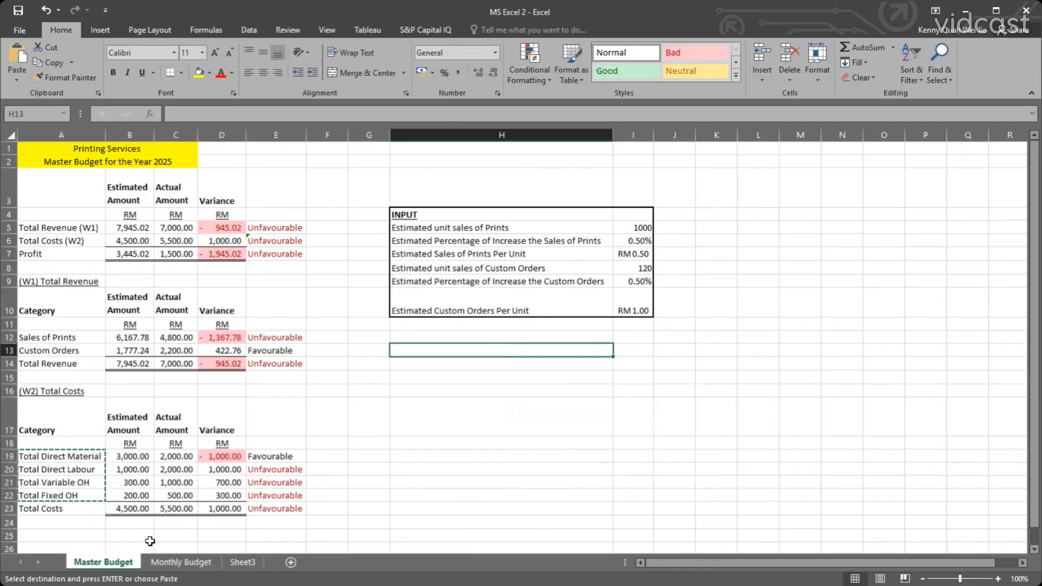
click(179, 563)
drag(60, 280, 73, 436)
key(ctrl+c)
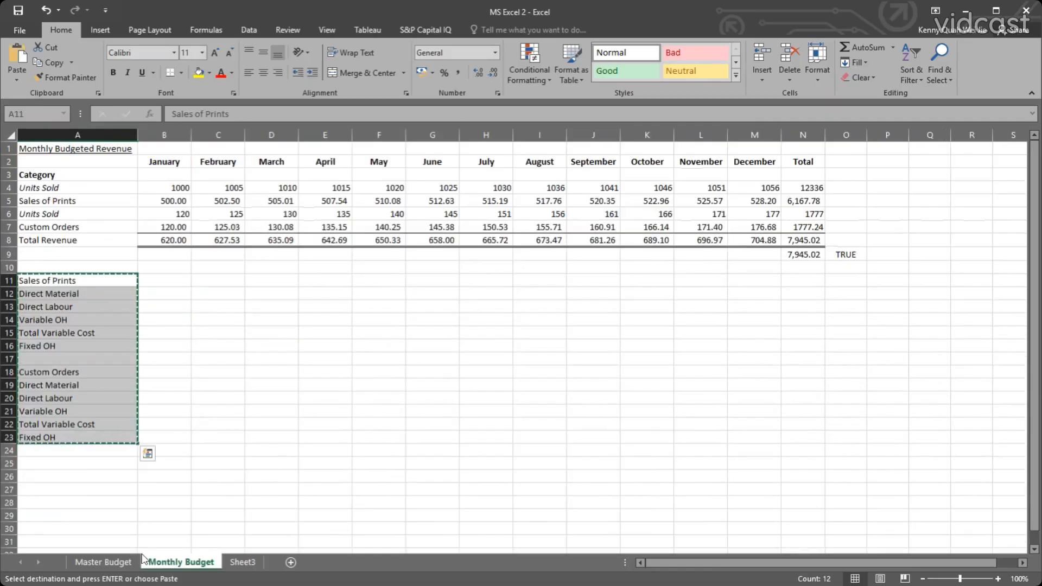
click(115, 563)
key(ctrl+v)
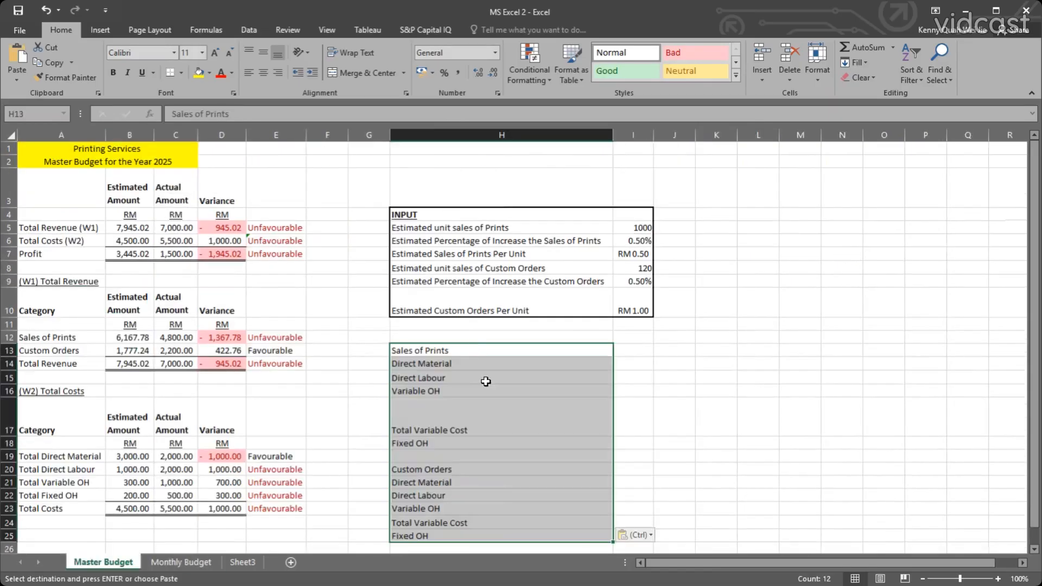
Delete the two Total Variable Cost labels in H17 and H24 of the copied list.
click(463, 420)
key(Delete)
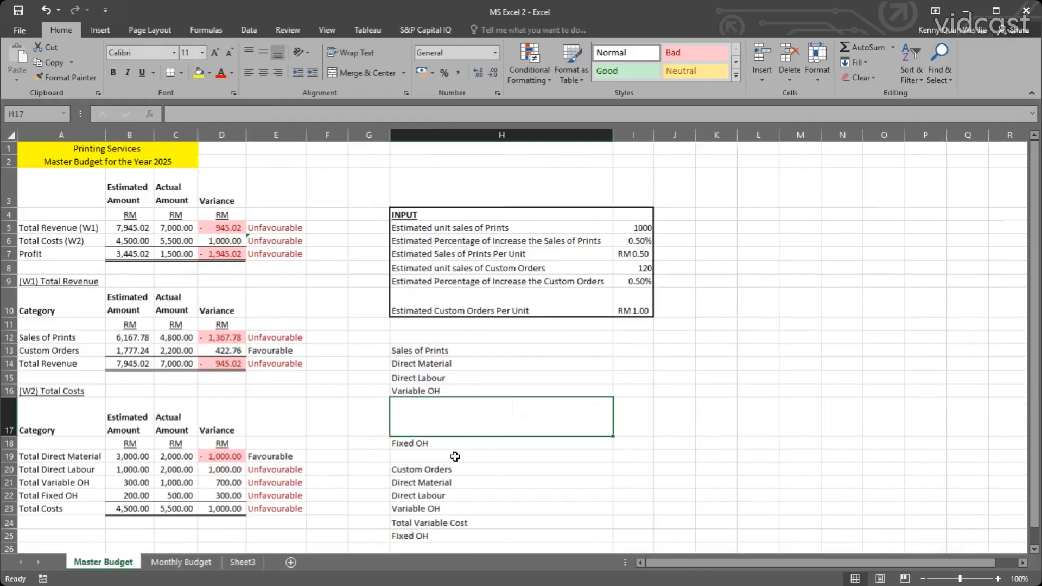
click(445, 520)
key(Delete)
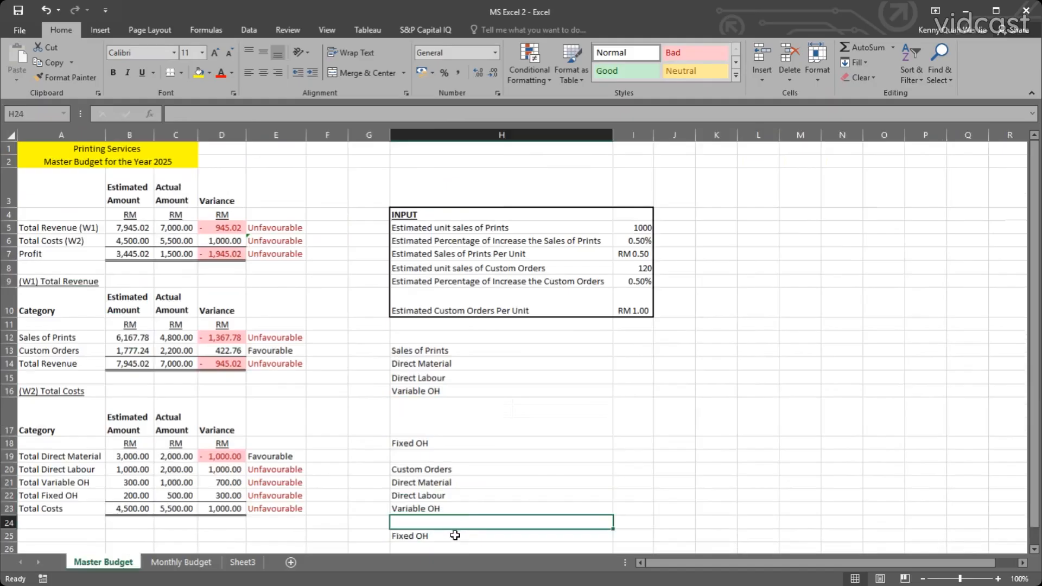
Close the gaps in column H by moving Fixed OH to H17, the Custom Orders block to H18 and its Fixed OH to H22.
drag(455, 535, 425, 511)
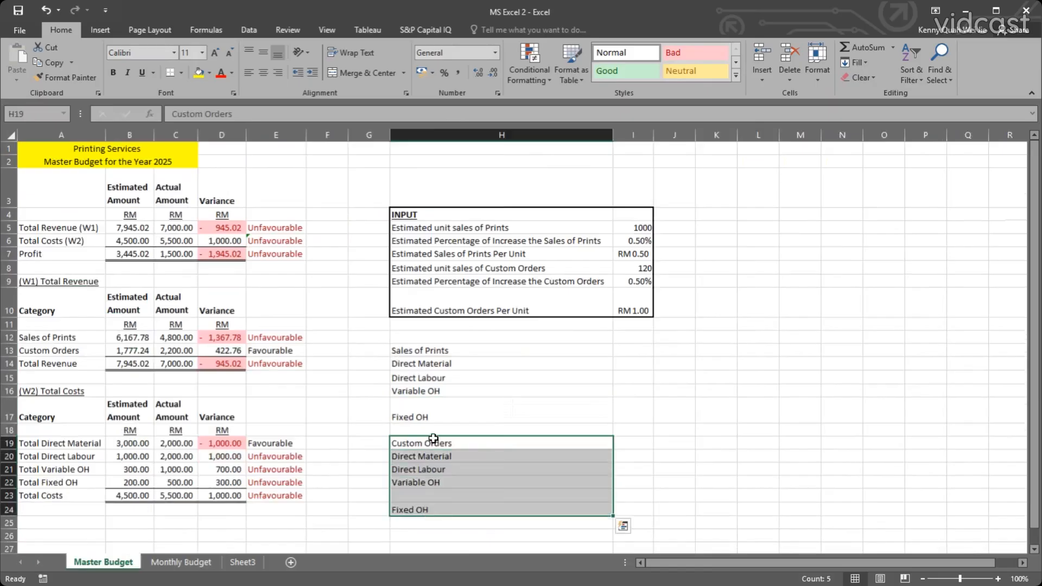
drag(433, 437, 434, 426)
click(434, 392)
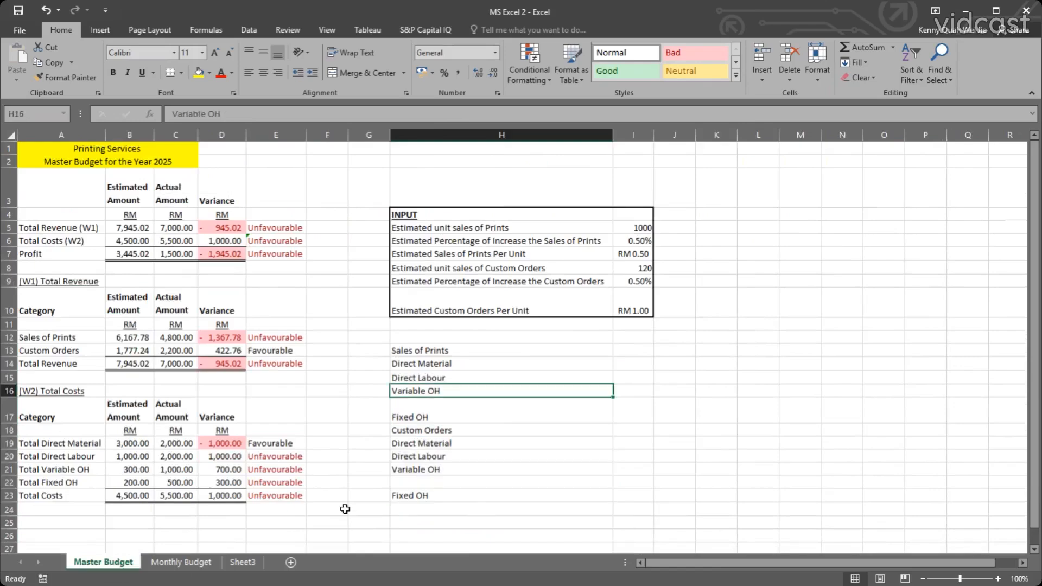
click(433, 496)
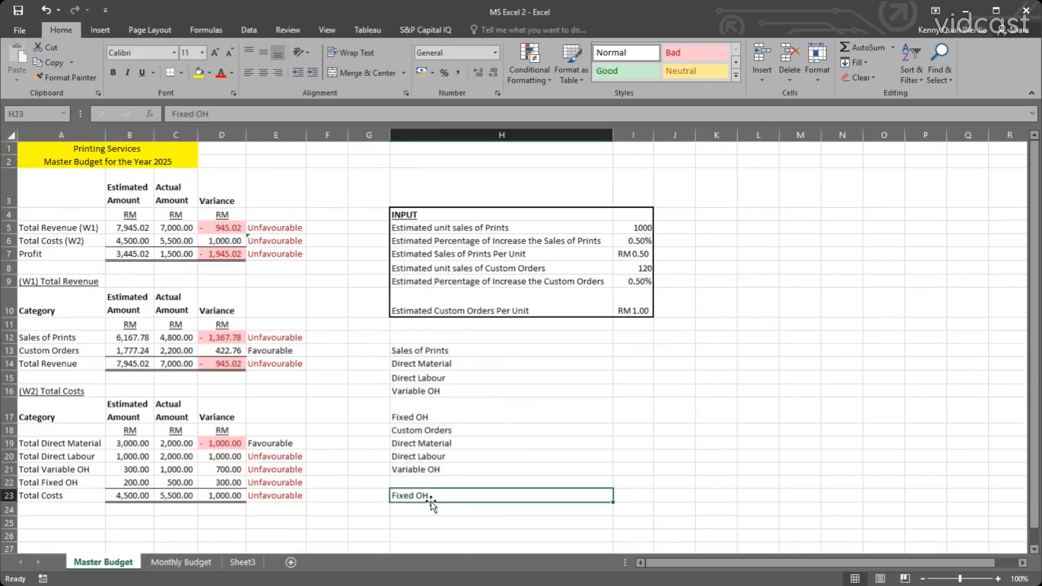
drag(430, 500, 430, 487)
click(478, 509)
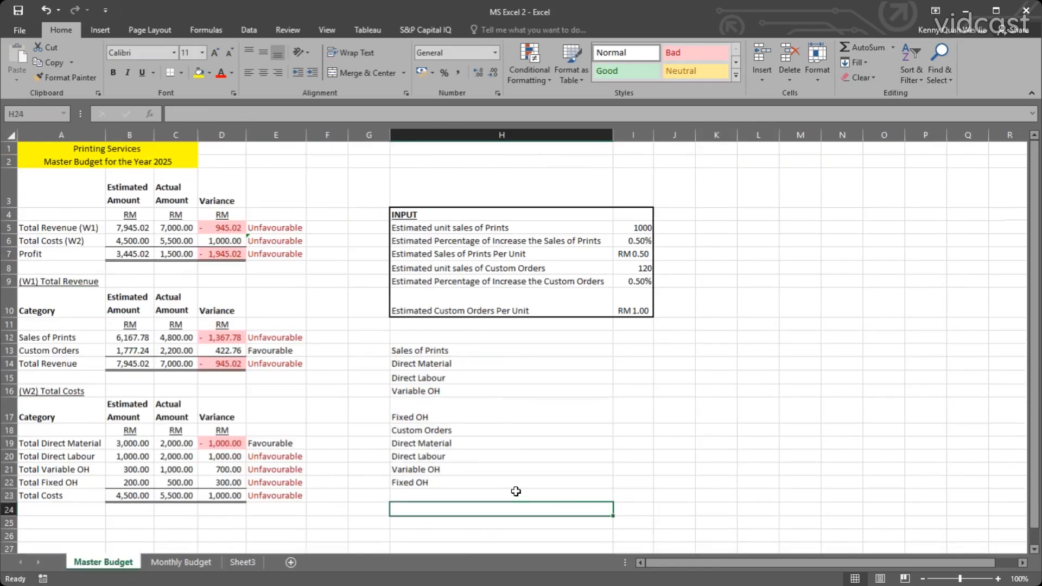
Enter the label Total Cost in A17 of the Monthly Budget sheet, below Fixed OH.
click(182, 562)
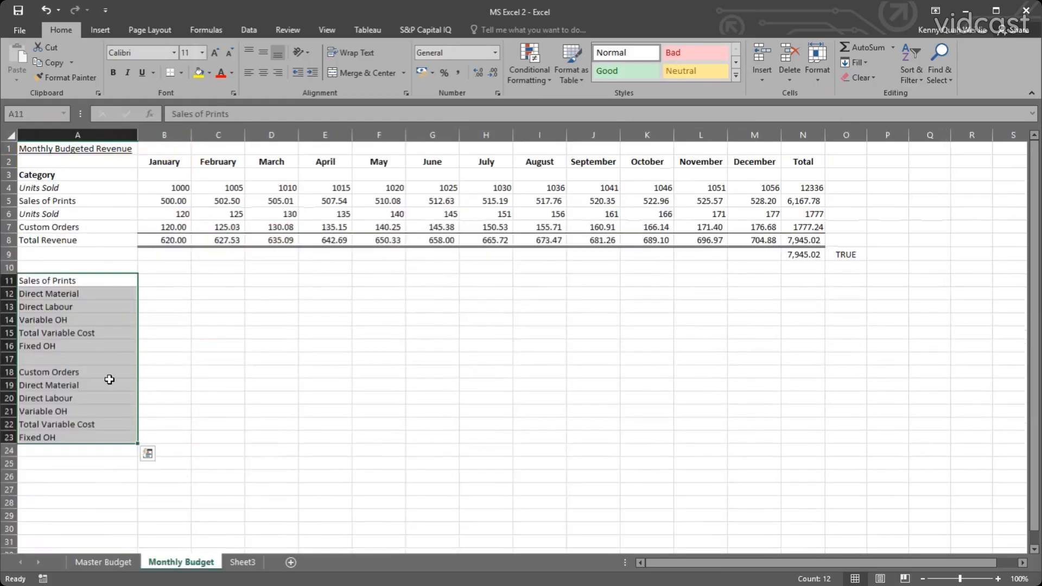
click(76, 361)
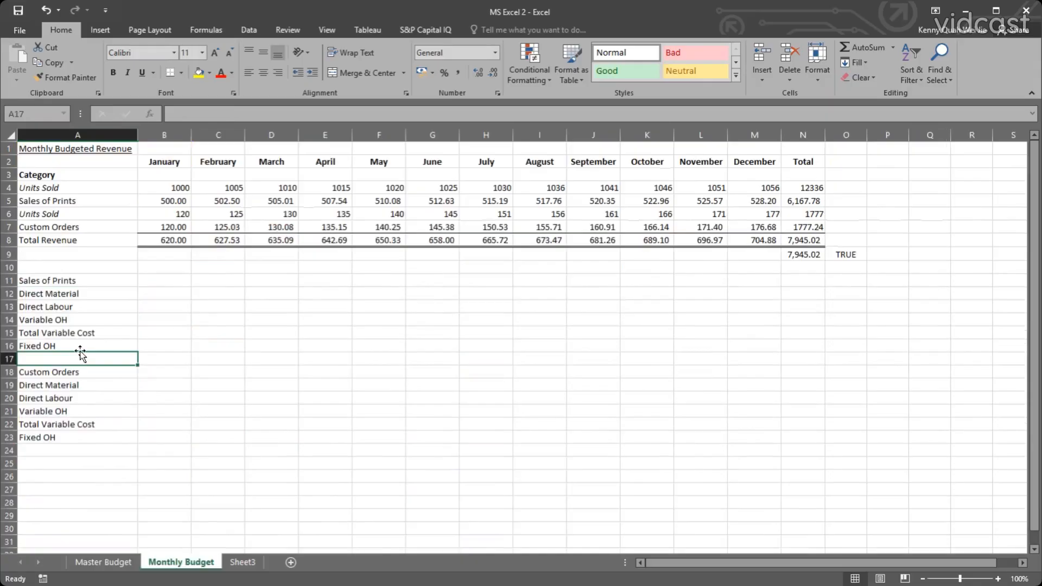
text(TO)
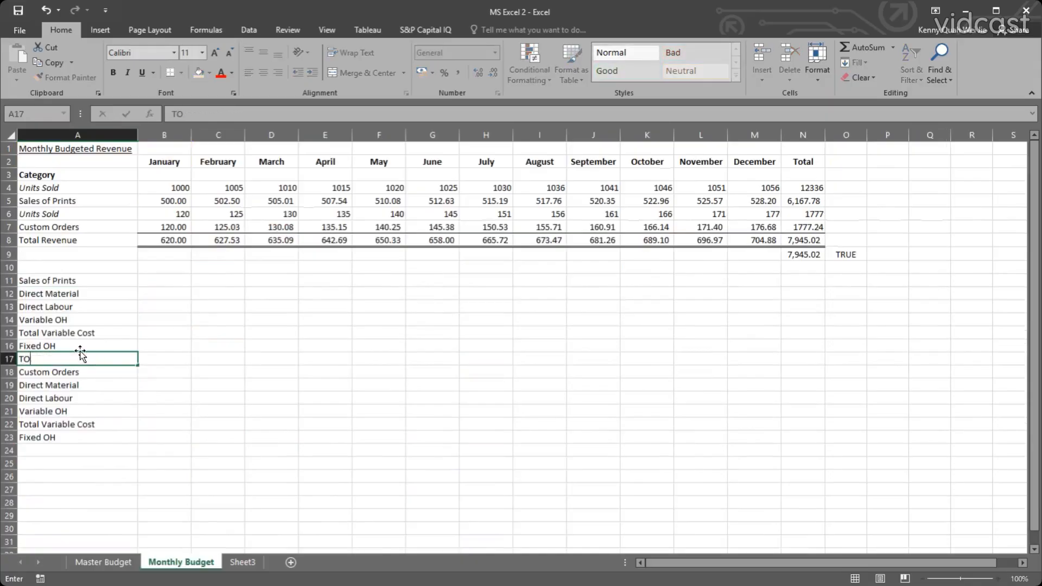
text(otal Cost)
key(Return)
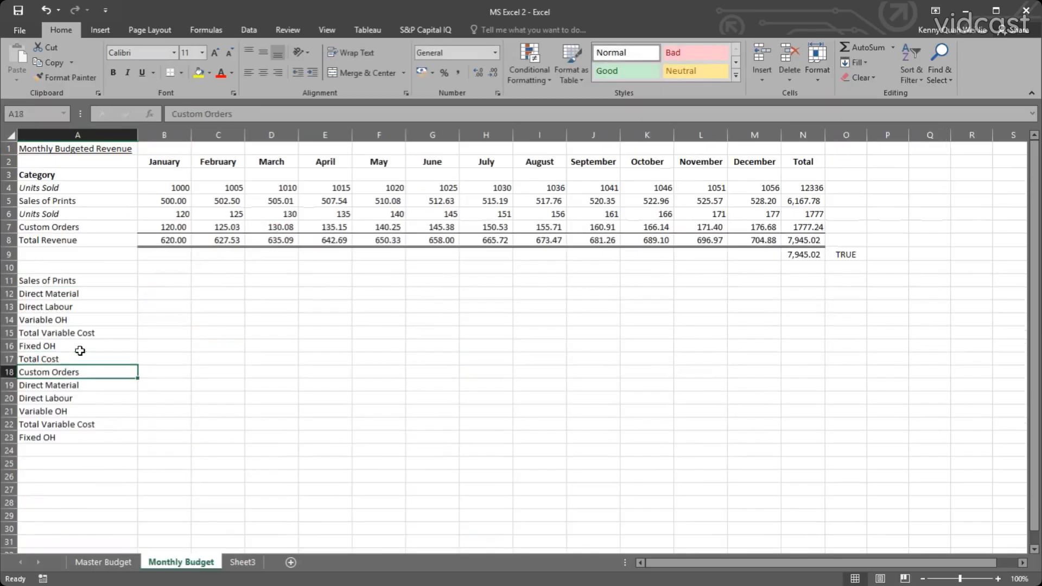
Underline the Sales of Prints heading in A11 and the Custom Orders heading in A18.
click(65, 277)
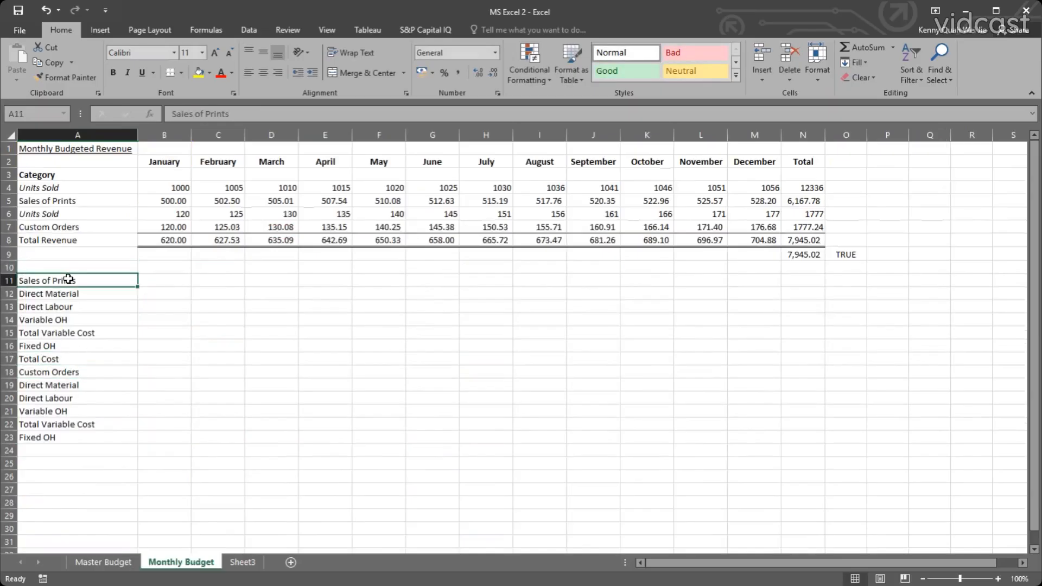
key(ctrl+u)
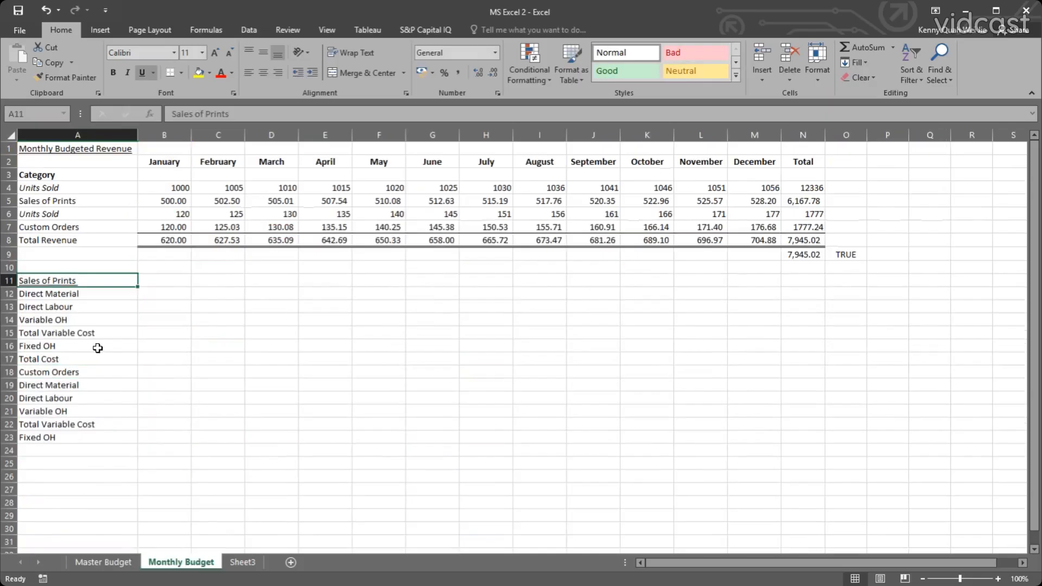
click(96, 368)
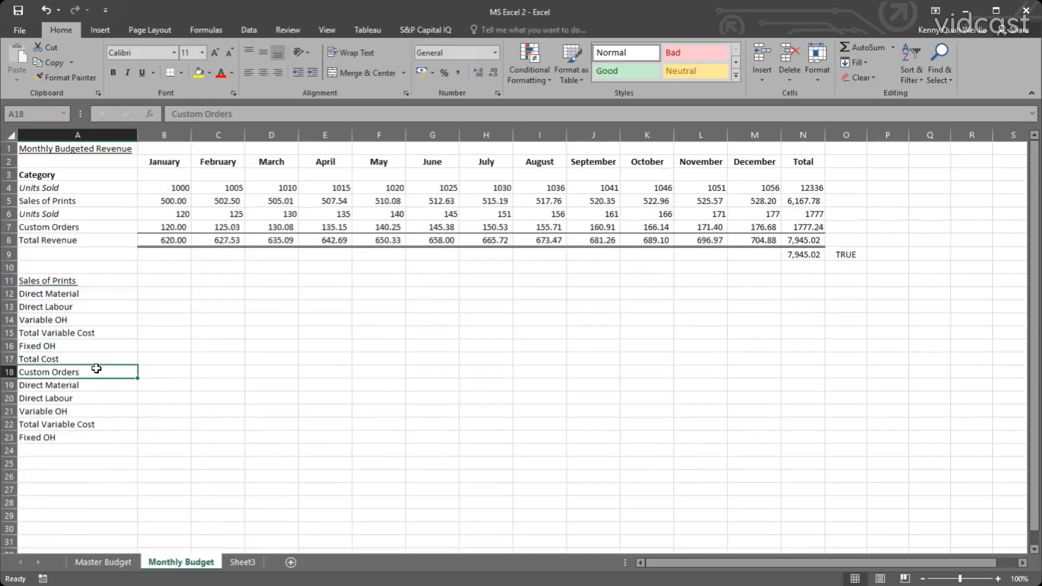
key(ctrl+u)
Copy the Total Cost label from A17 to A24 at the end of the Custom Orders block.
click(76, 358)
key(ctrl+c)
click(76, 450)
key(ctrl+v)
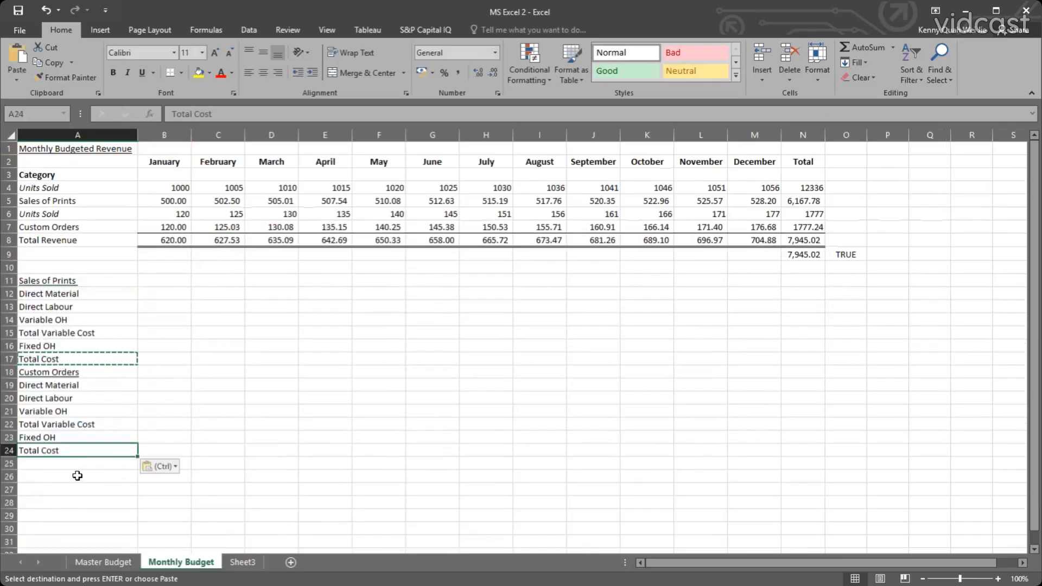
click(77, 475)
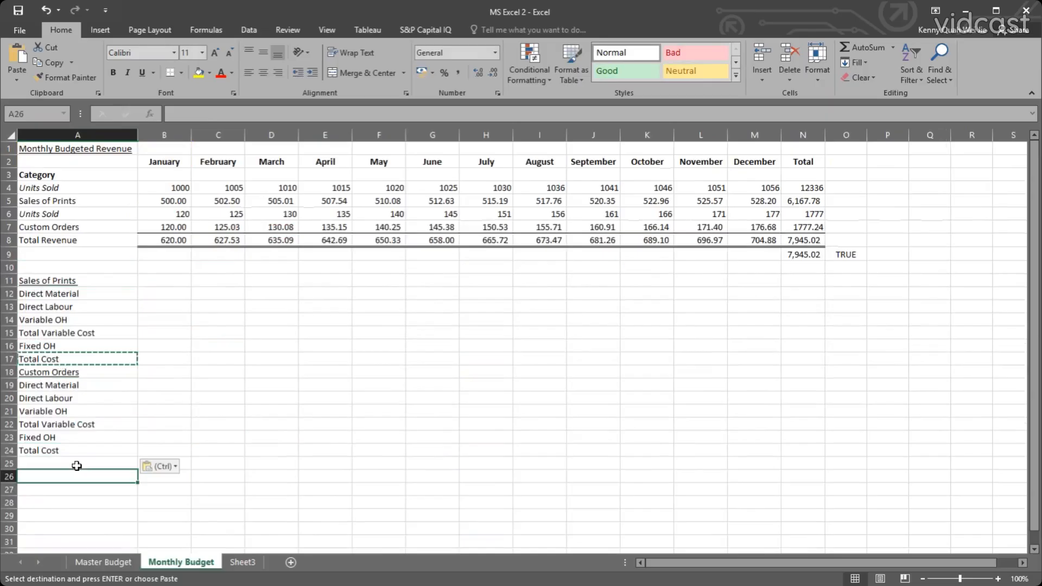
double_click(68, 359)
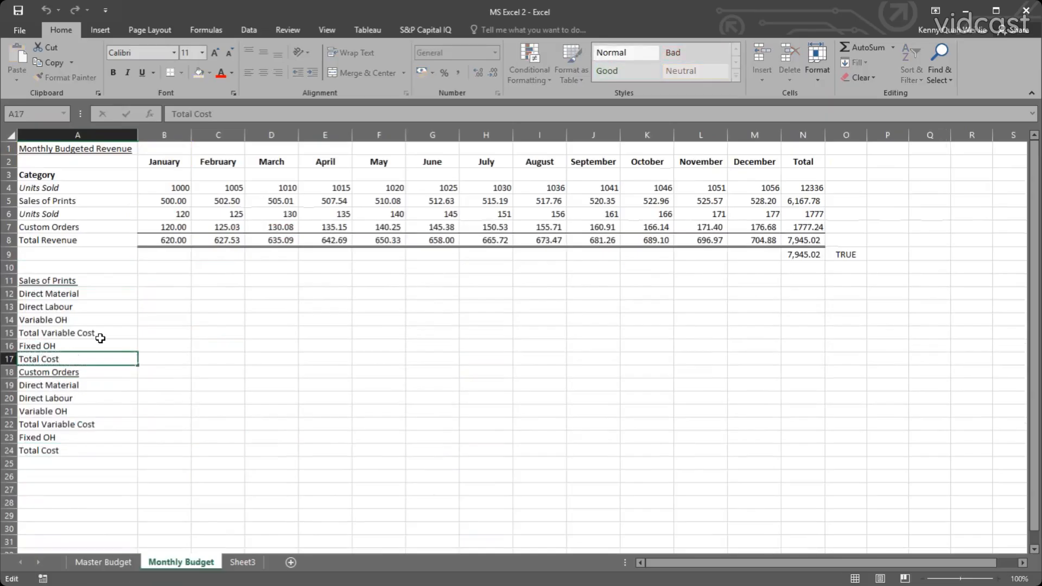
click(95, 322)
click(76, 358)
click(69, 472)
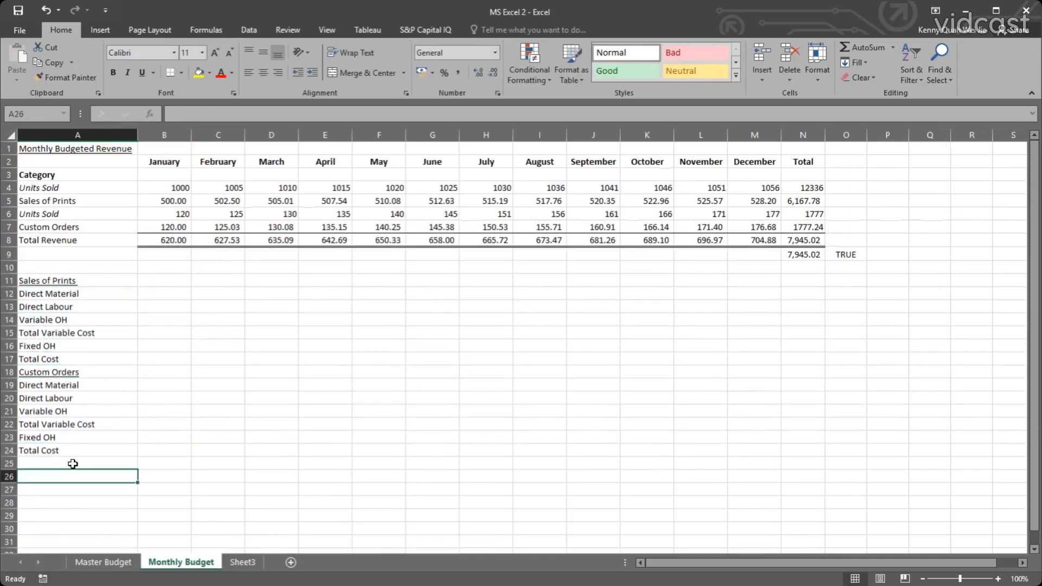
click(73, 463)
double_click(66, 360)
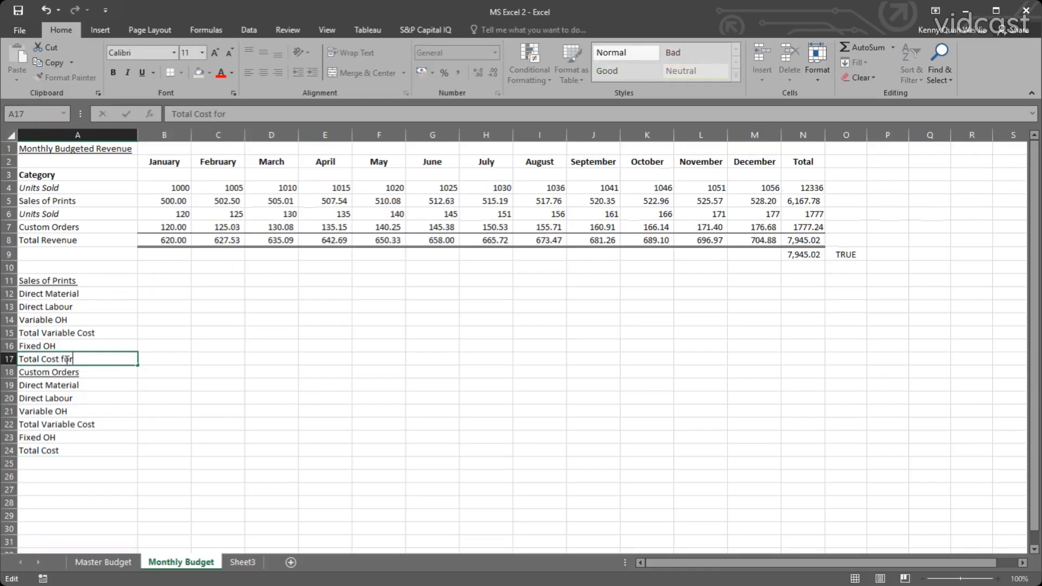
key(Return)
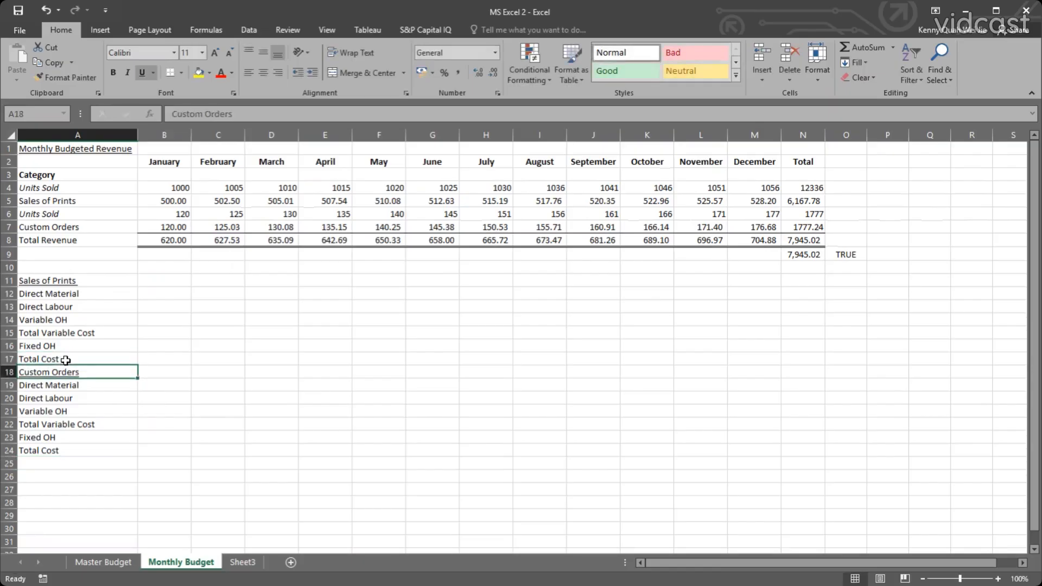
Enter the label Grand Total Cost in A26, leaving a blank row below the Custom Orders block.
click(75, 473)
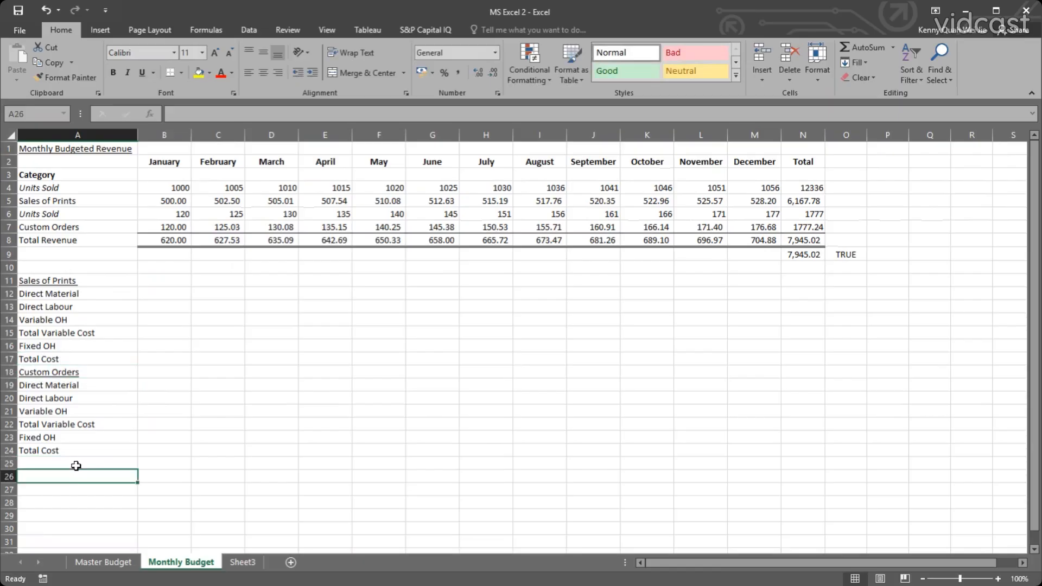
text(TOTAL)
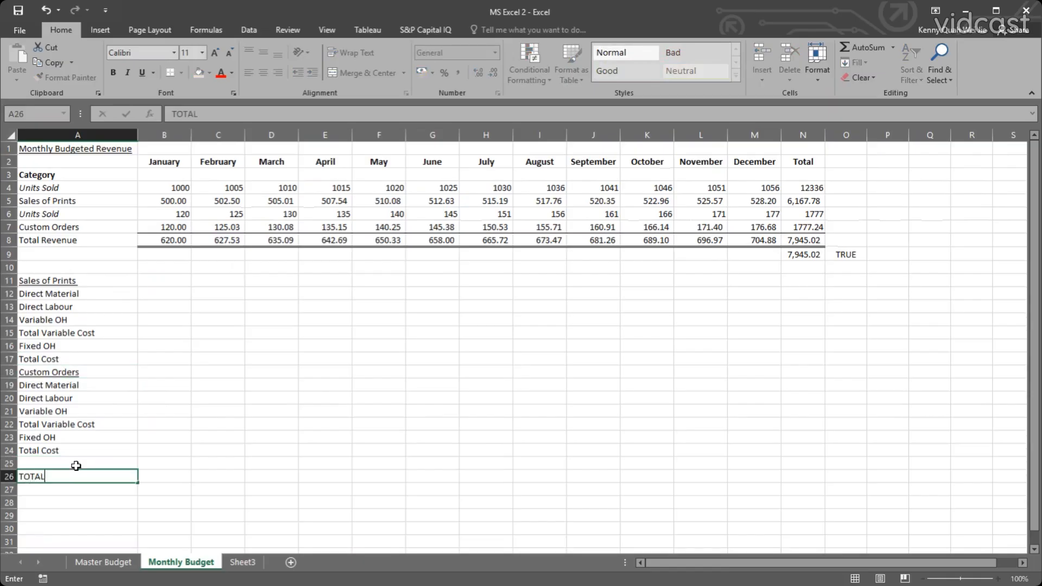
text( COS)
key(BackSpace)
key(BackSpace)
key(BackSpace)
key(BackSpace)
key(BackSpace)
key(BackSpace)
key(BackSpace)
key(BackSpace)
text(Grand Total Cost)
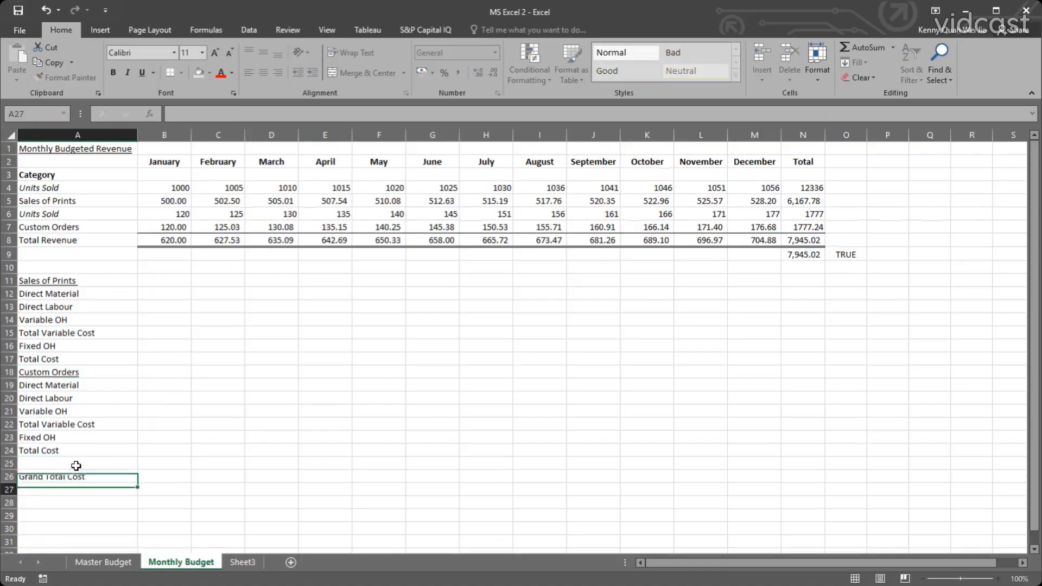
key(Return)
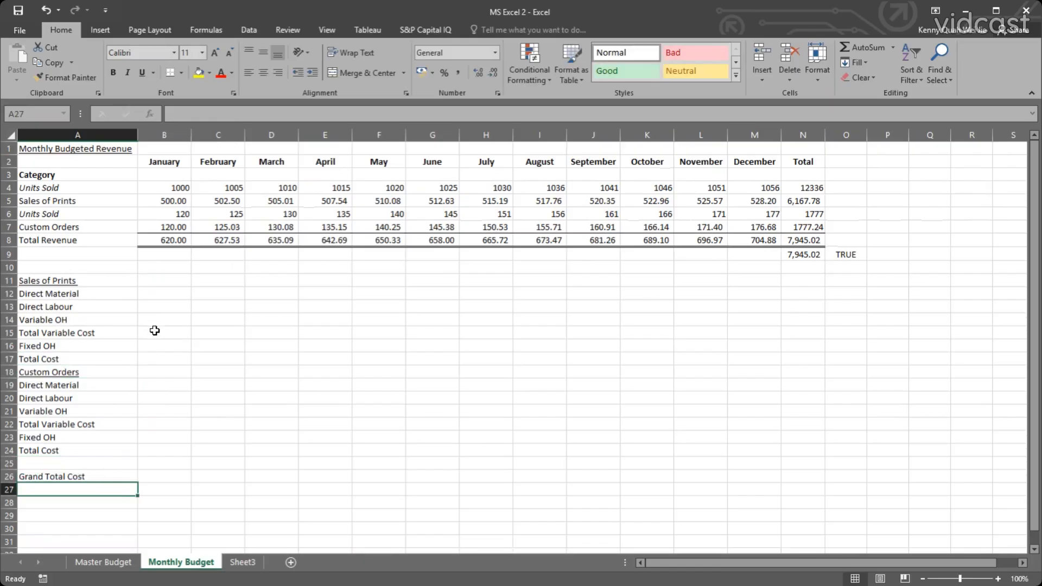
Add a top border to the Total Variable Cost row of Sales of Prints, across B15:N15.
drag(155, 331, 791, 334)
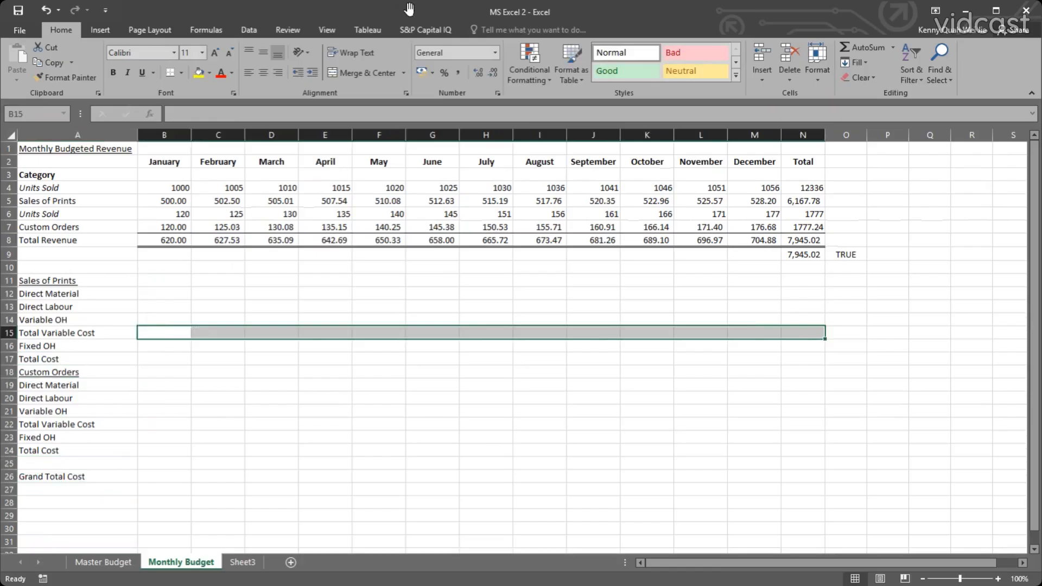
click(182, 71)
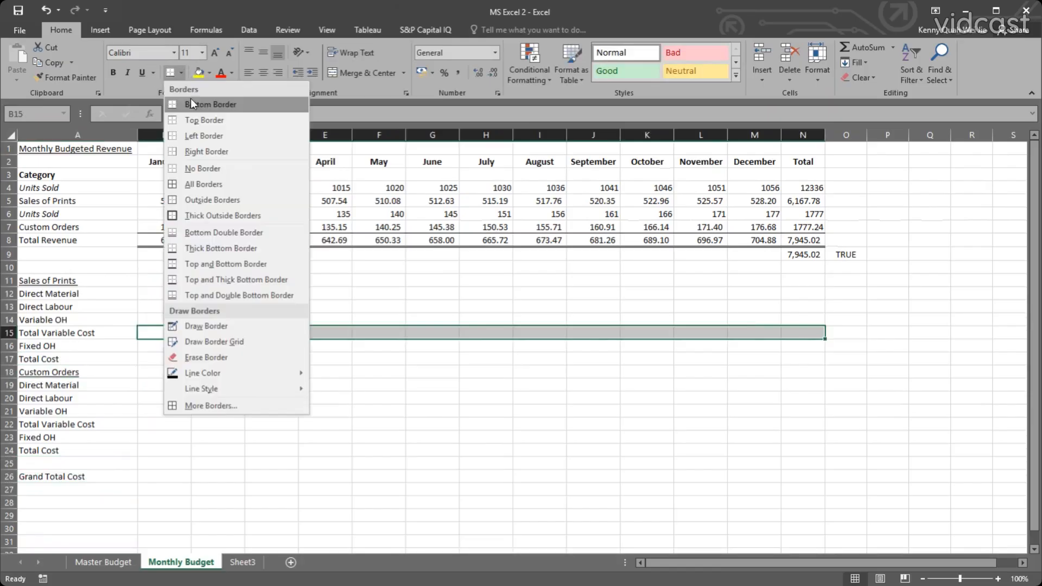
click(205, 120)
click(218, 398)
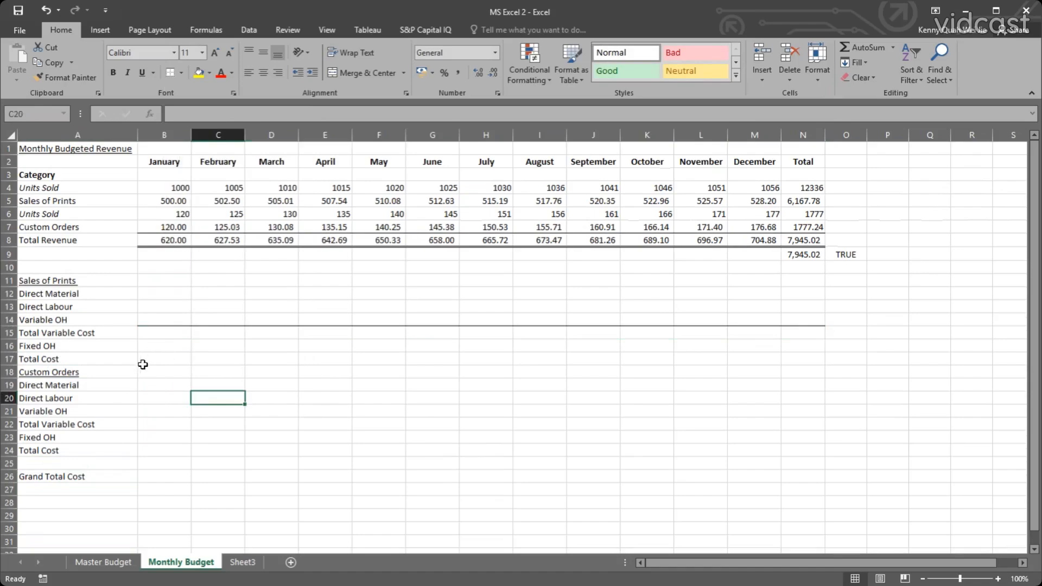
Apply a top and thick bottom border to the Sales of Prints Total Cost row, across B17:N17.
drag(146, 359, 802, 356)
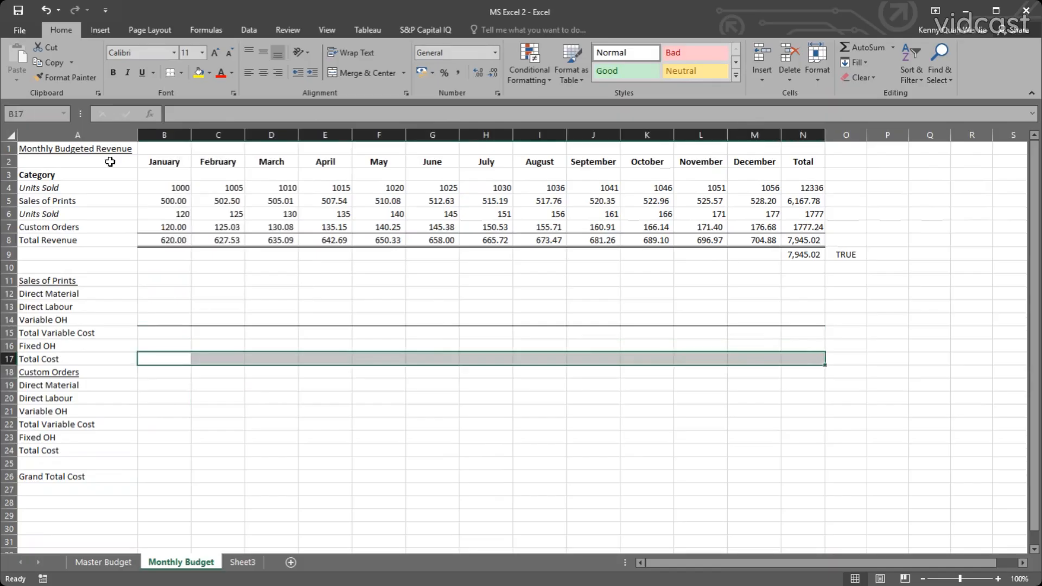
click(182, 73)
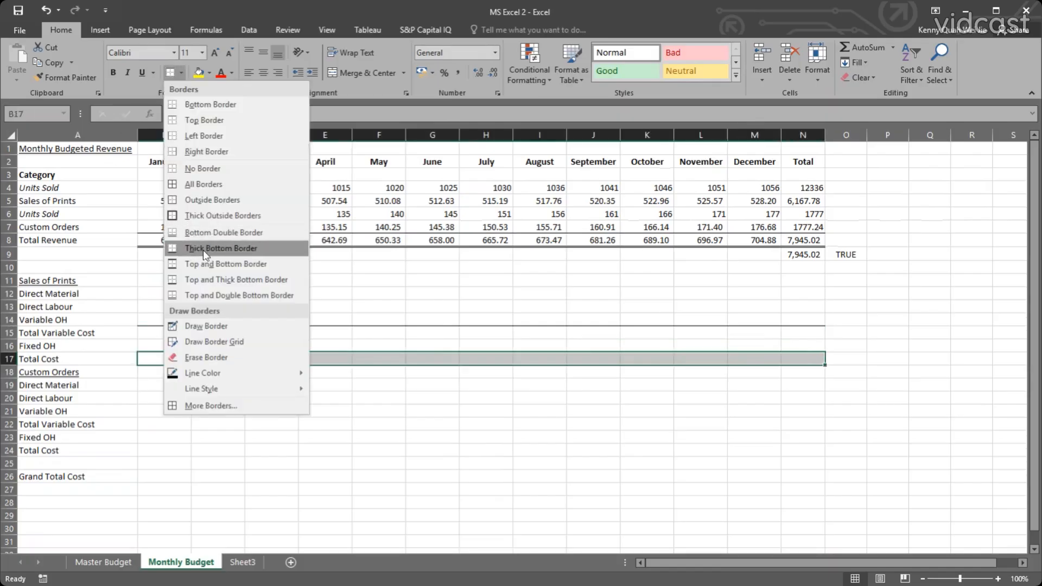
click(214, 280)
click(263, 410)
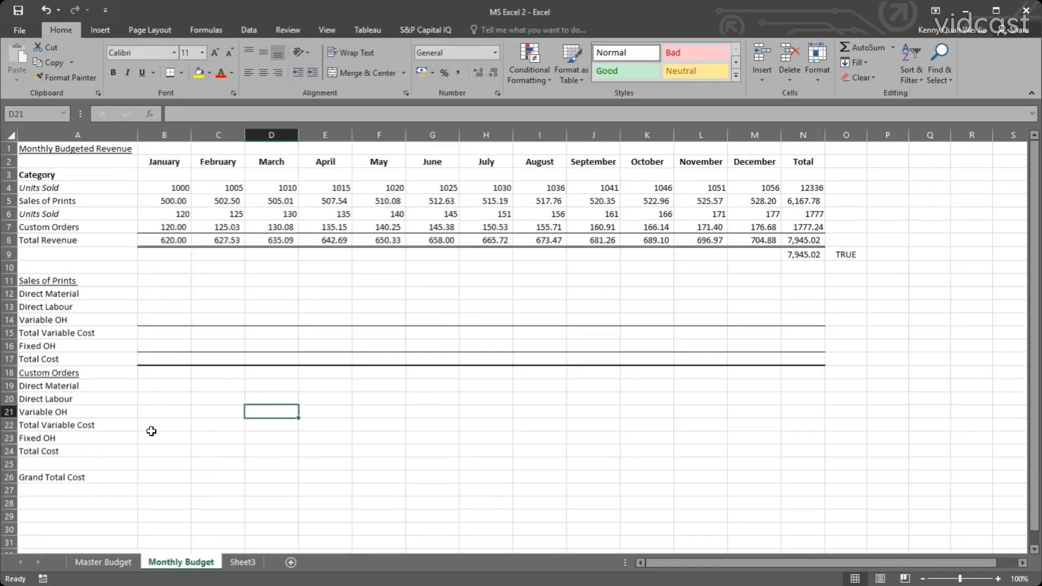
Copy the bordered cells B14:N17 to the matching Custom Orders rows starting at B21.
drag(164, 322, 748, 358)
key(ctrl+c)
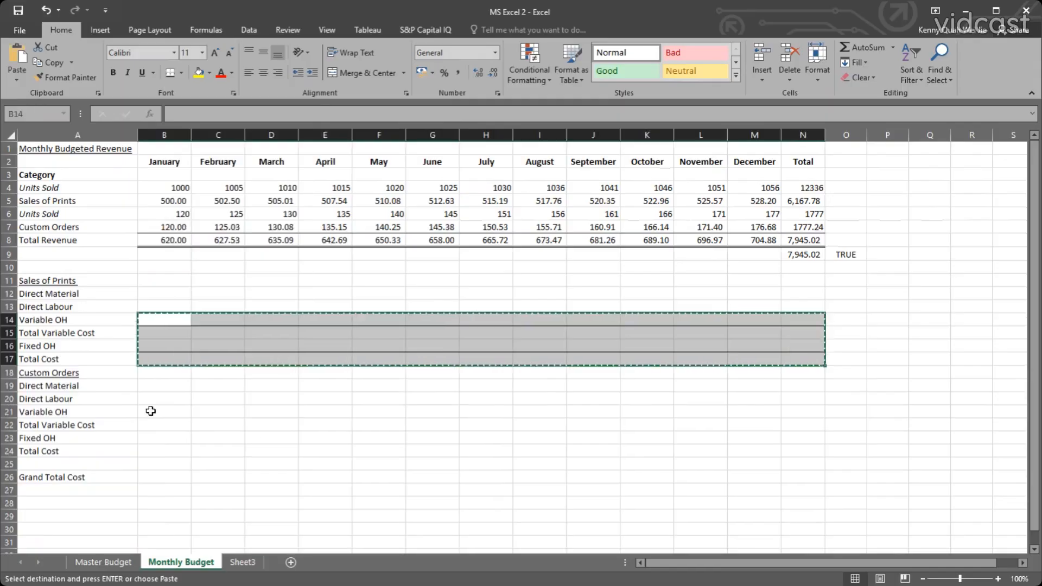
click(149, 411)
key(ctrl+v)
click(170, 488)
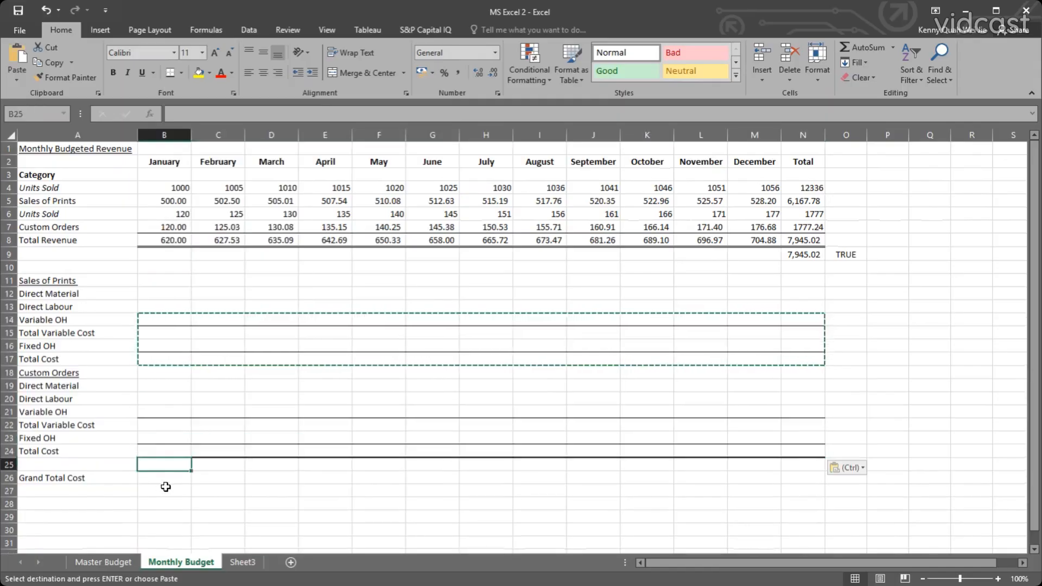
Try a top and double bottom border on the Grand Total Cost row, B26:N26, and undo it.
click(168, 478)
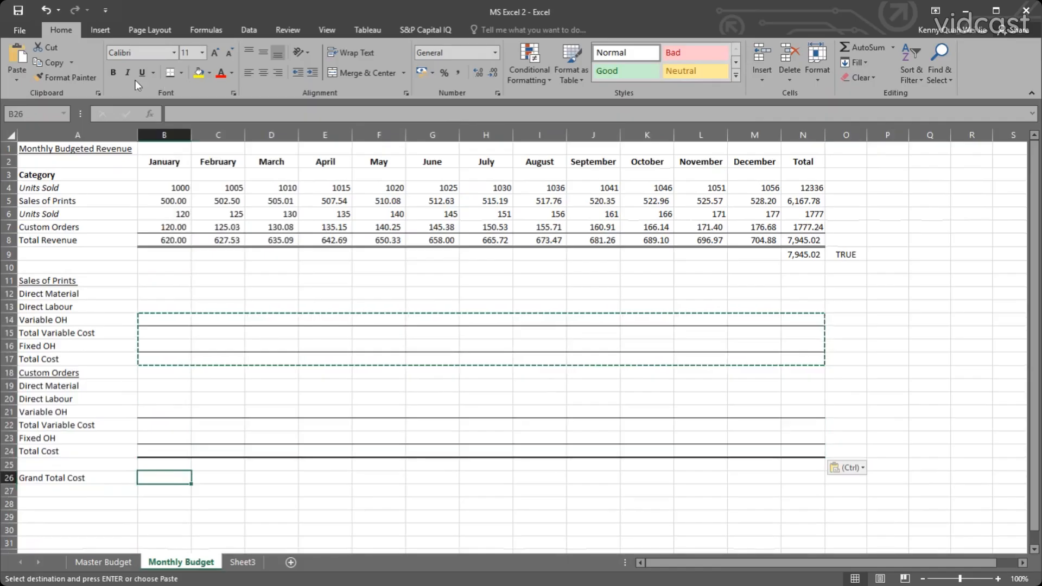
drag(162, 478, 804, 479)
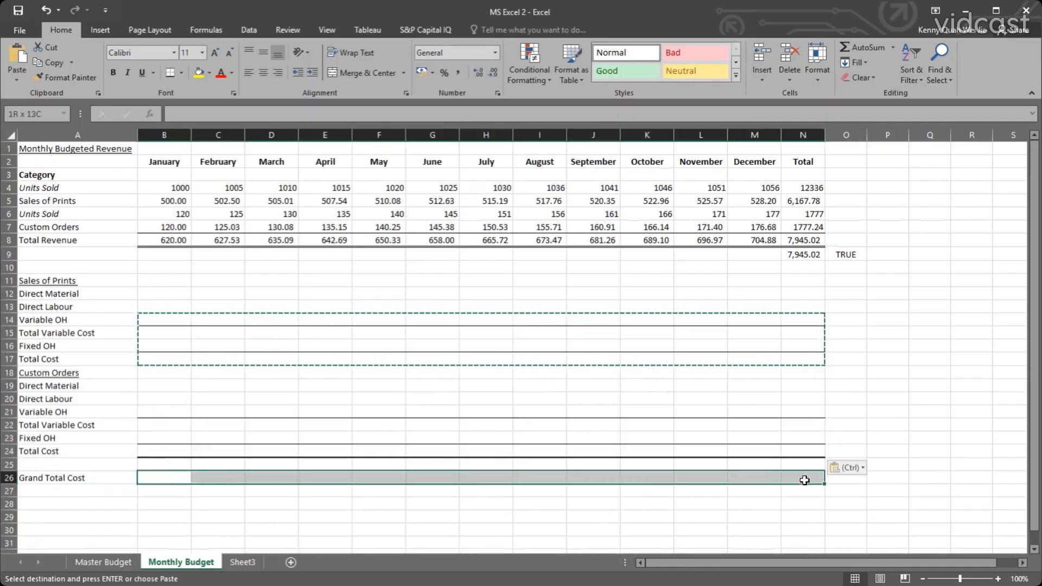
click(181, 73)
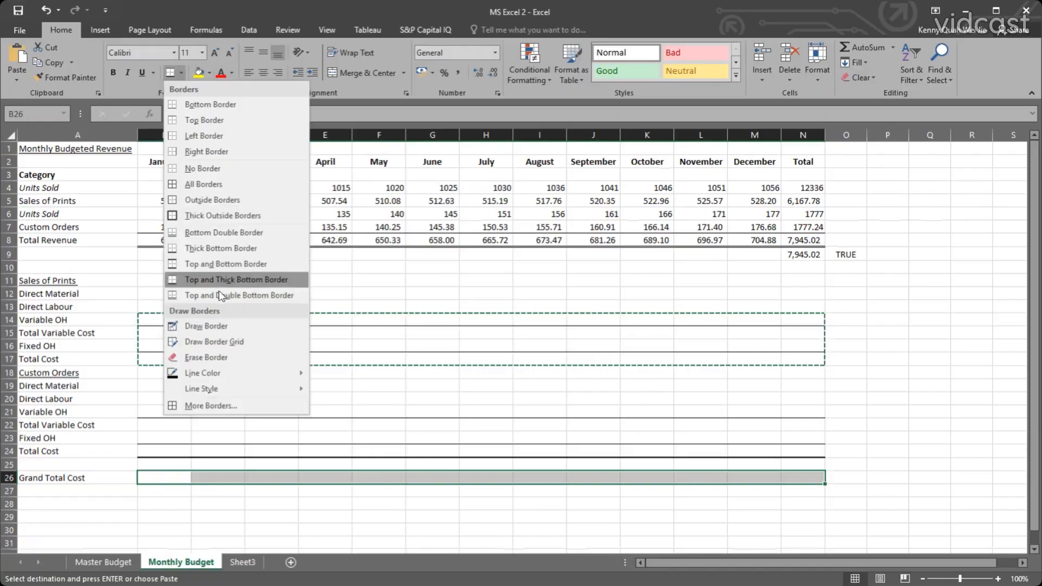
click(220, 294)
click(280, 358)
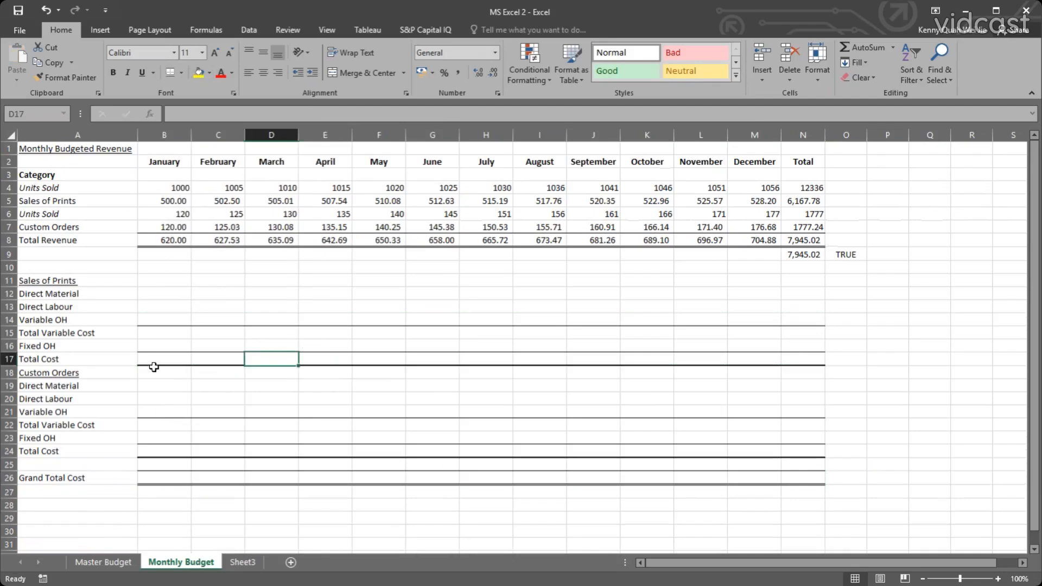
click(149, 352)
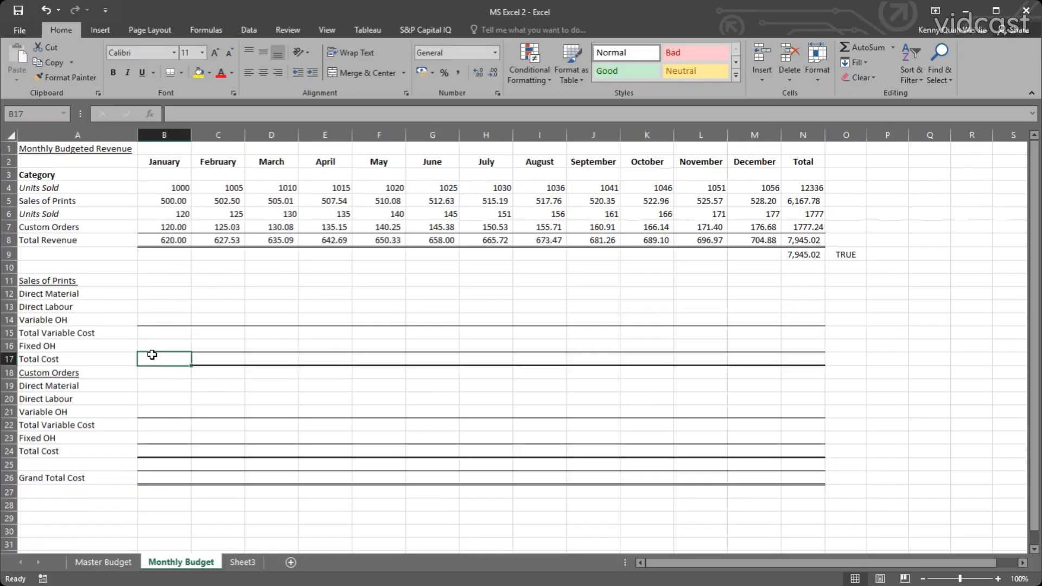
key(ctrl+z)
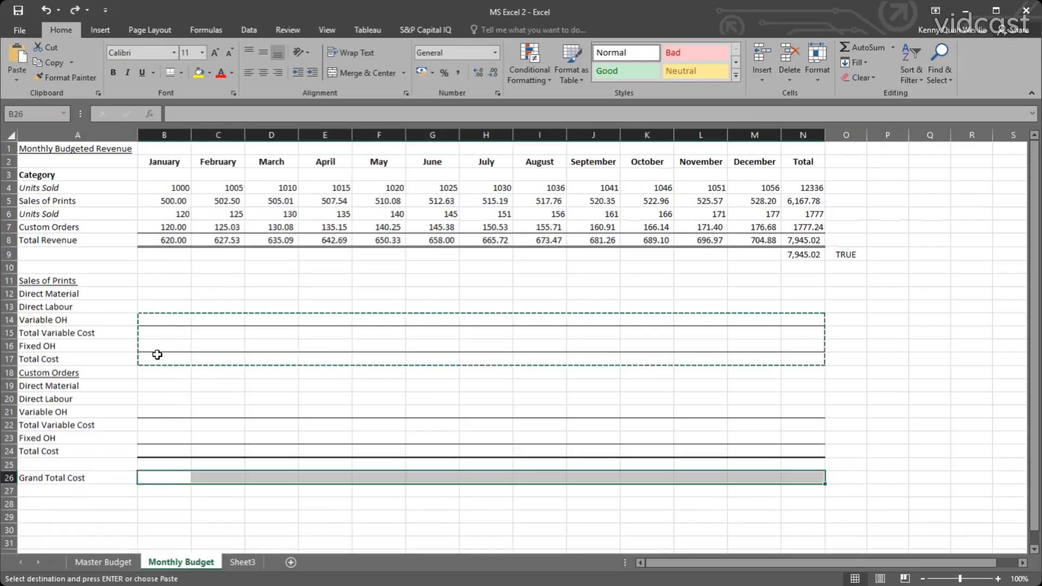
Apply a top and double bottom border to both Total Cost rows, B17:N17 and B24:N24.
drag(152, 355, 791, 361)
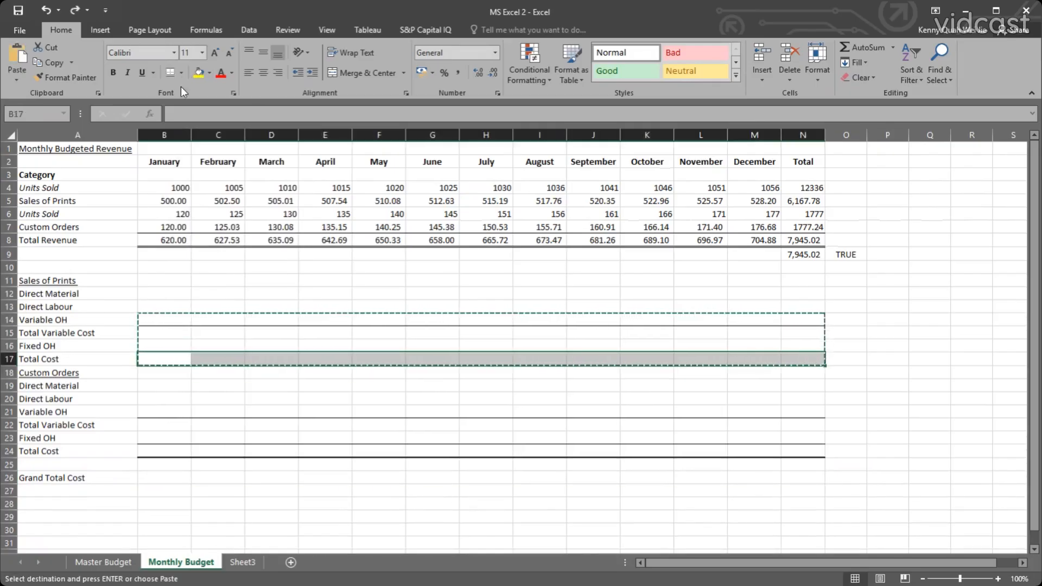
click(170, 73)
drag(151, 451, 800, 454)
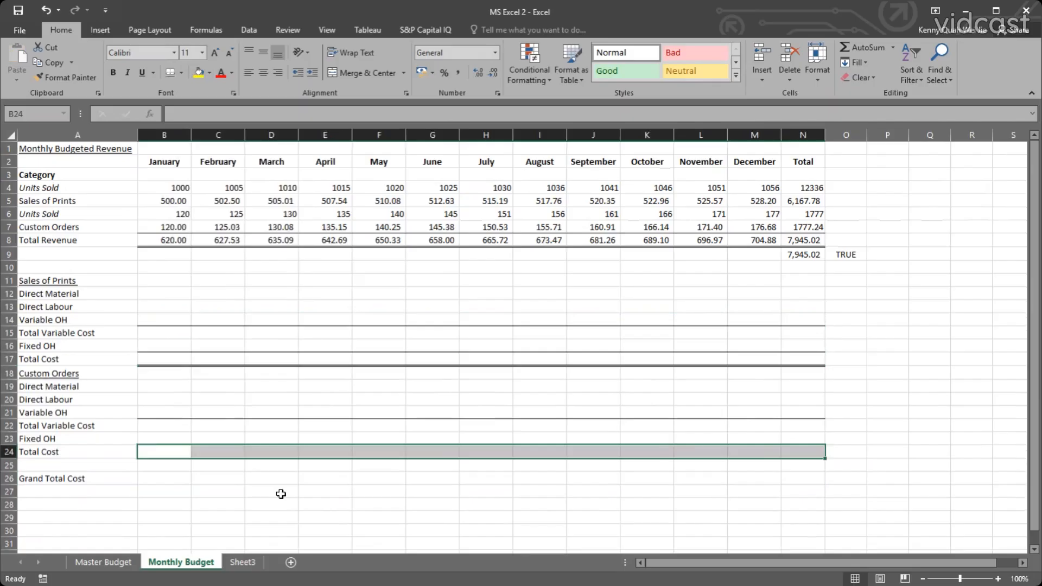
key(F4)
click(218, 493)
Apply a top and thick bottom border to the Grand Total Cost row, across B26:N26.
click(158, 480)
drag(158, 480, 801, 478)
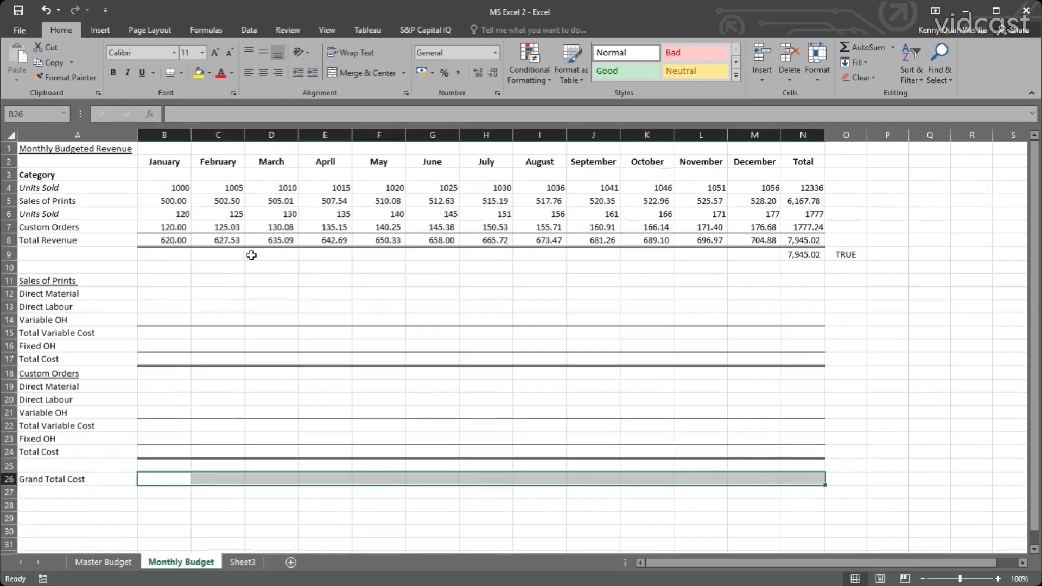
click(181, 74)
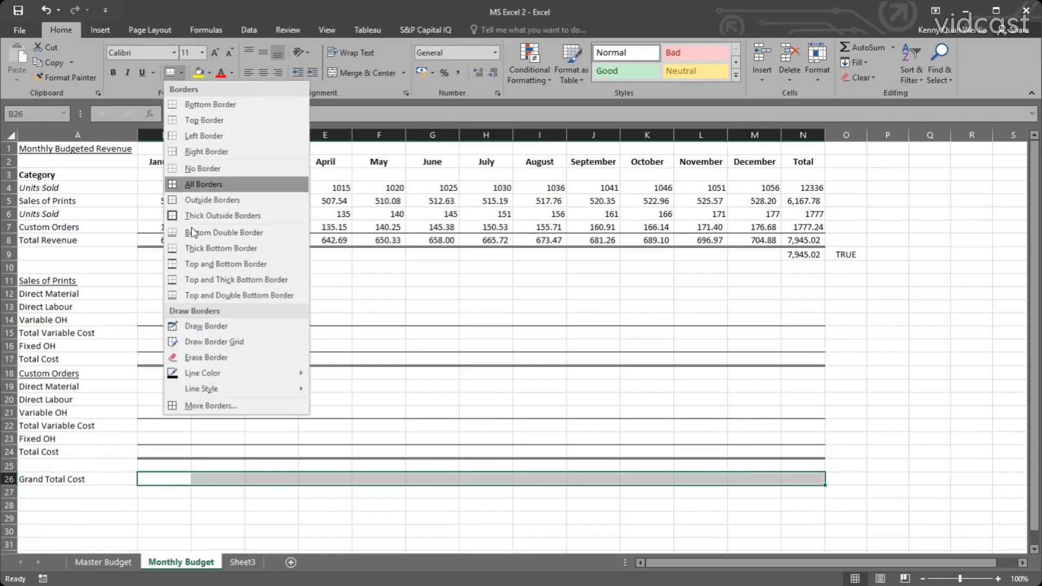
click(213, 279)
click(271, 373)
Review the Sales of Prints and Custom Orders cost blocks against the January to March Units Sold figures and their formulas.
click(175, 280)
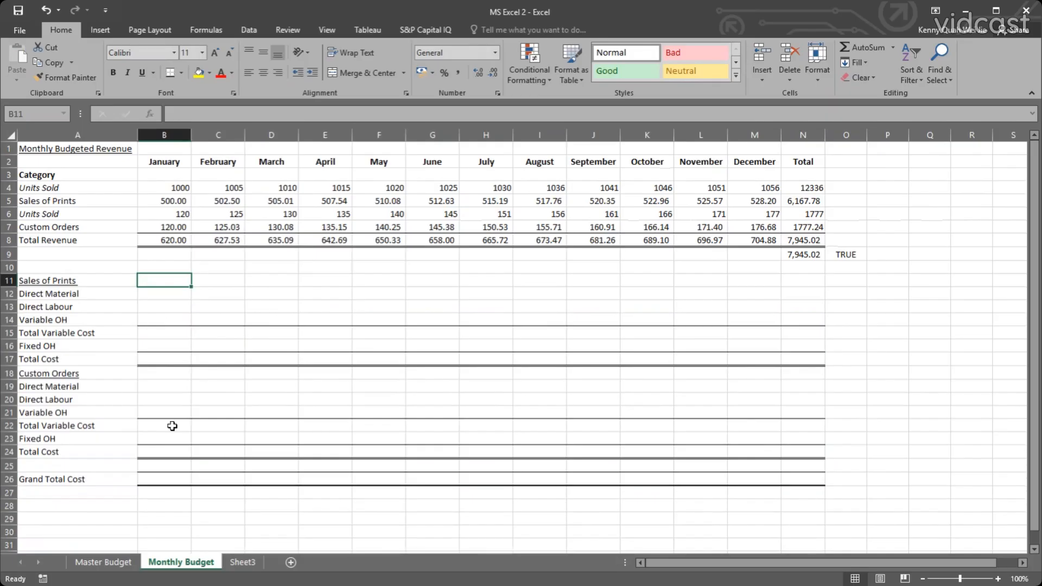
click(61, 284)
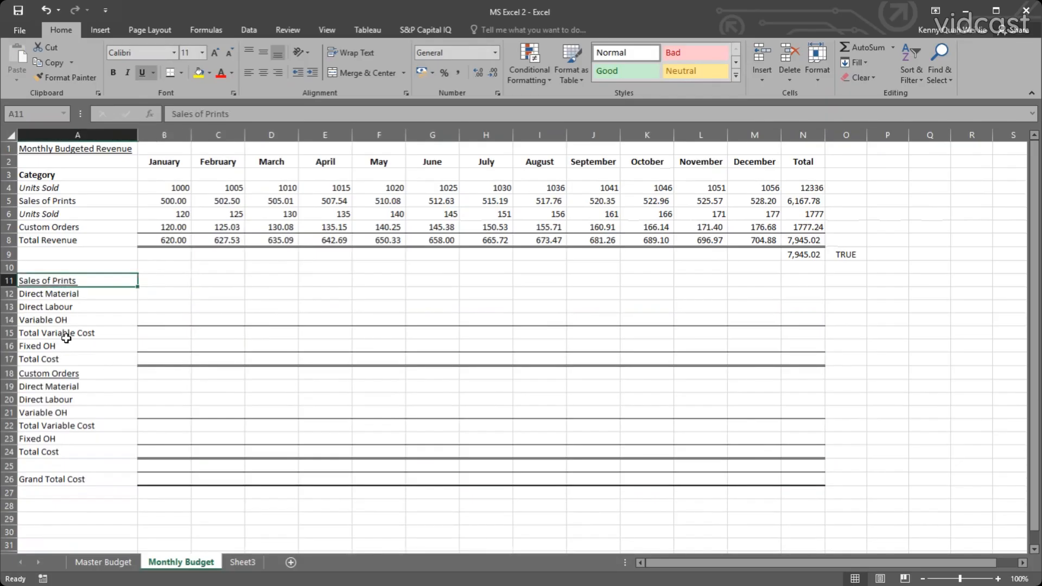
click(79, 375)
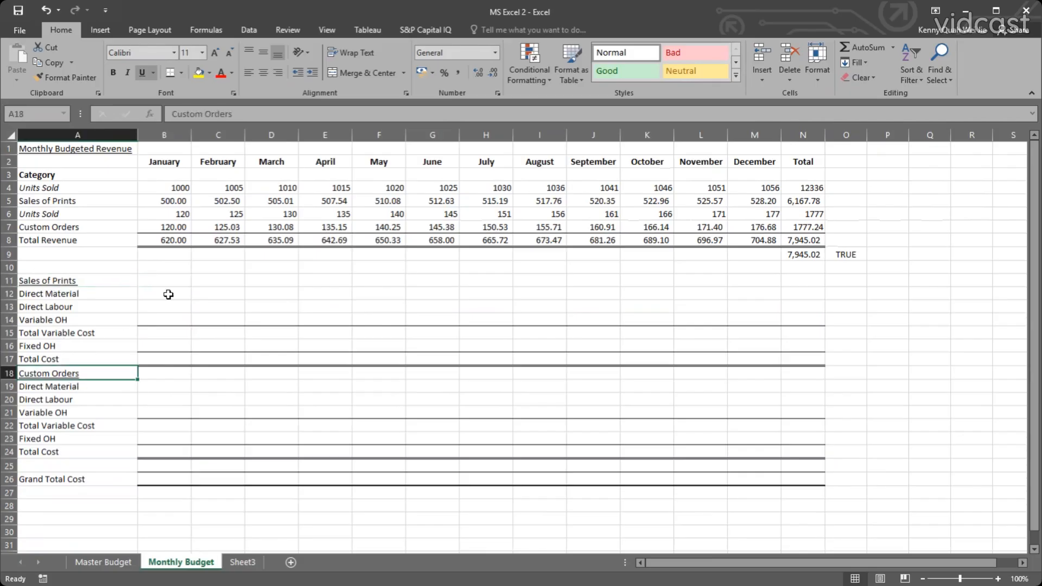
click(170, 279)
click(167, 306)
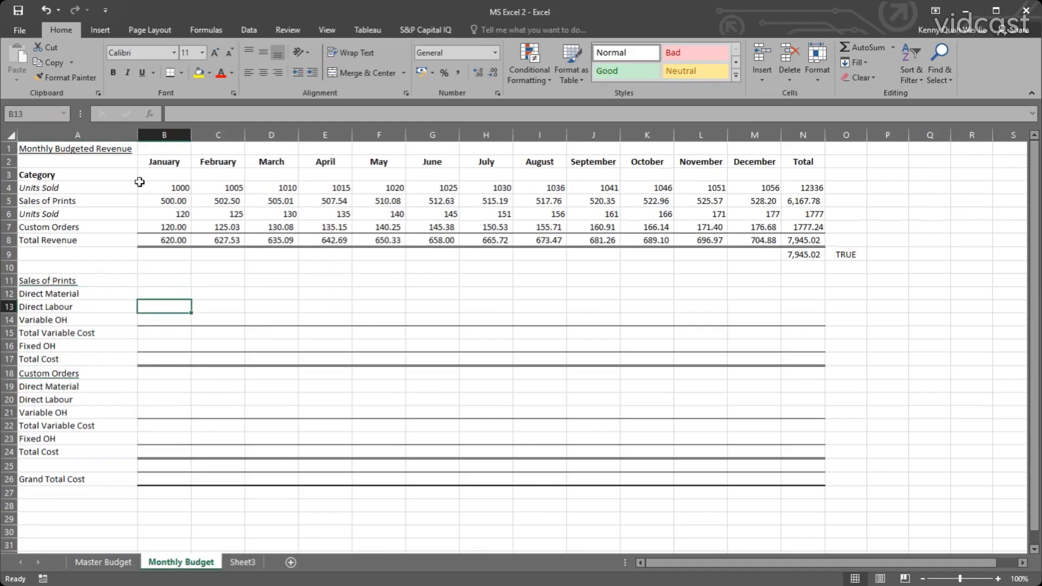
click(71, 189)
click(65, 202)
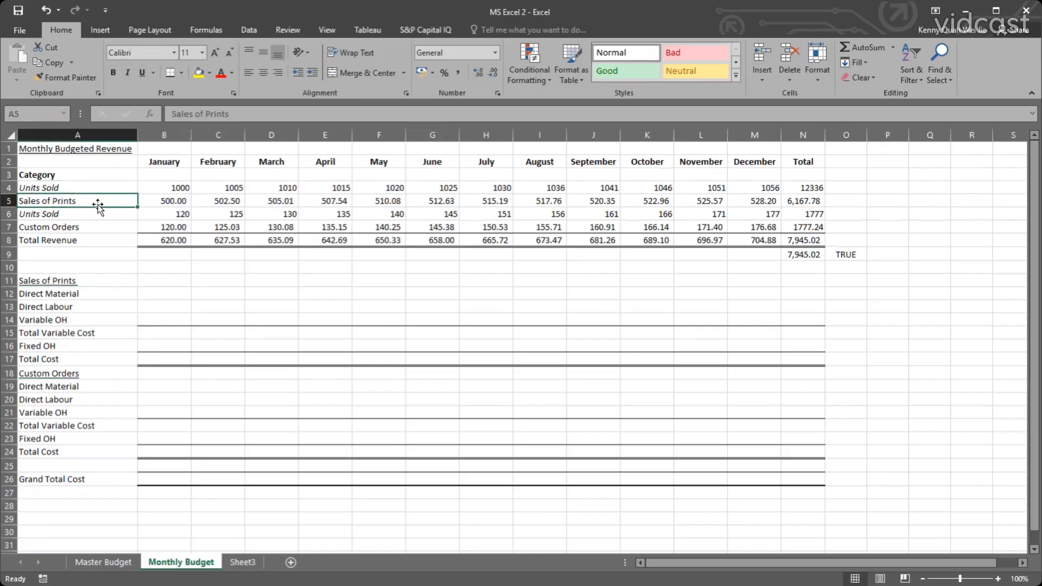
click(55, 282)
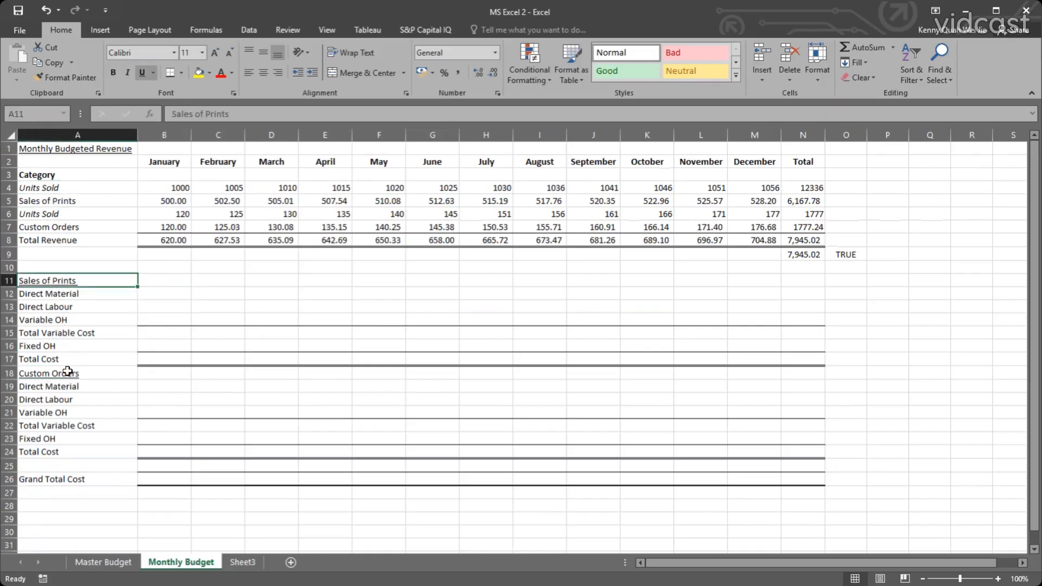
click(67, 372)
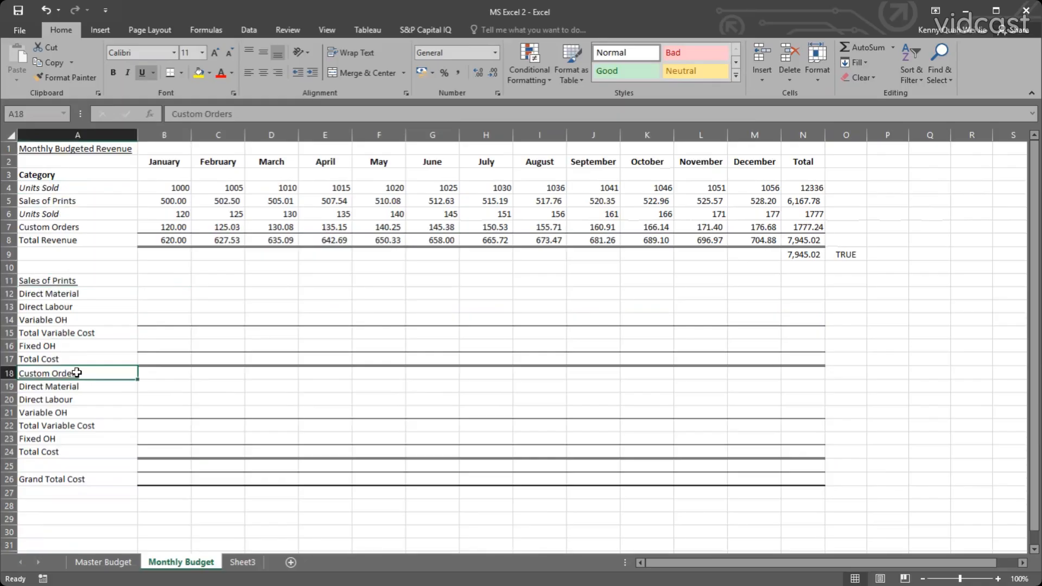
click(63, 292)
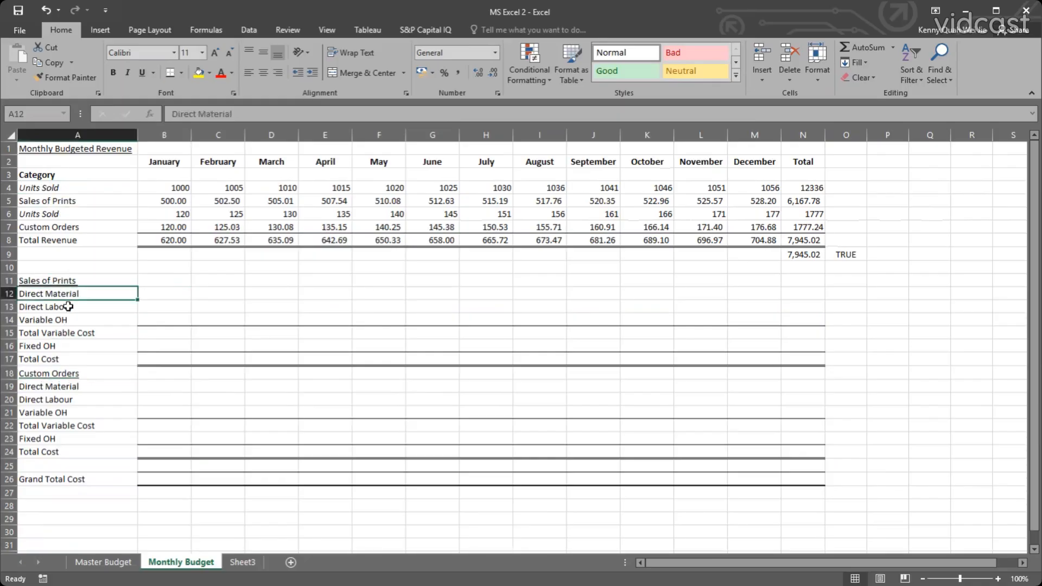
key(Down)
click(169, 187)
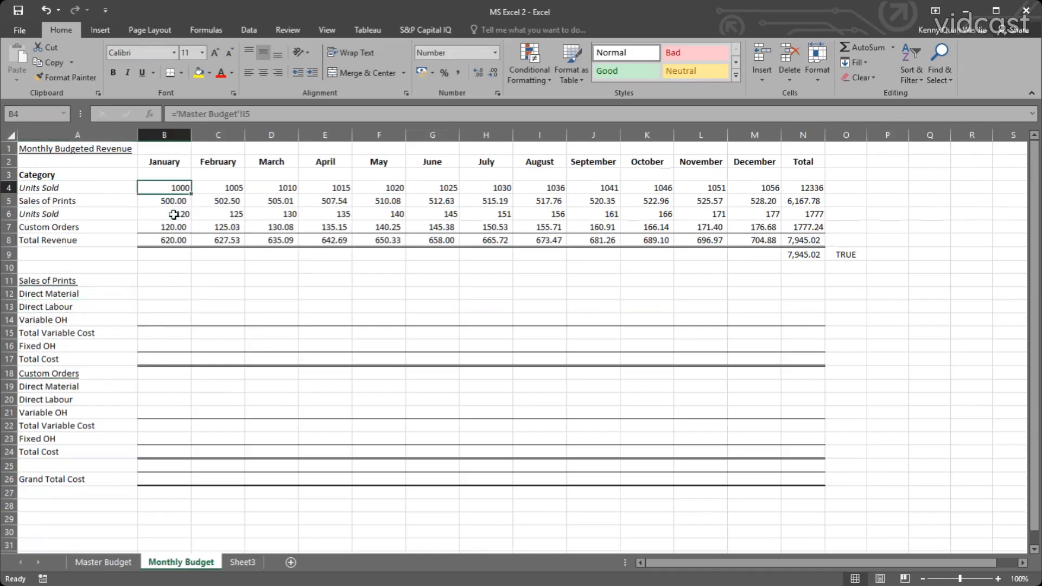
click(236, 191)
click(243, 216)
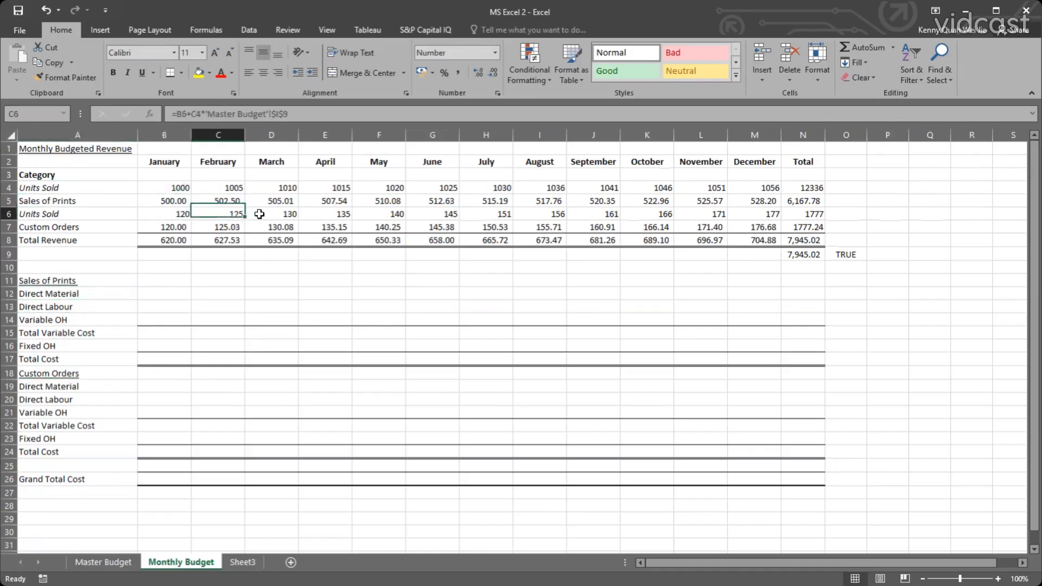
click(274, 201)
key(Down)
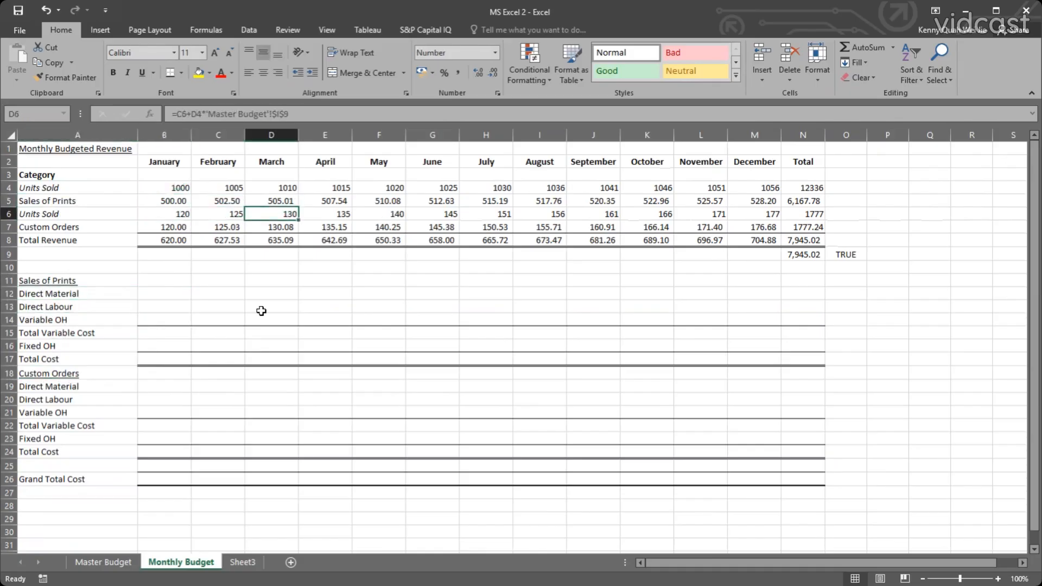
Underline the Sales of Prints heading in H13 and the Custom Orders heading in H18 on the Master Budget sheet.
click(103, 562)
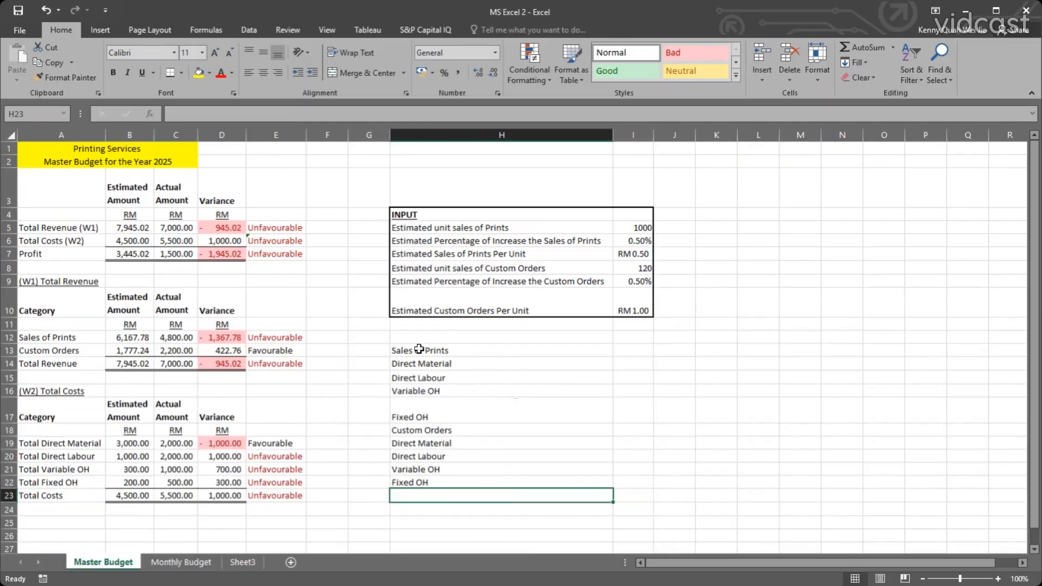
click(466, 348)
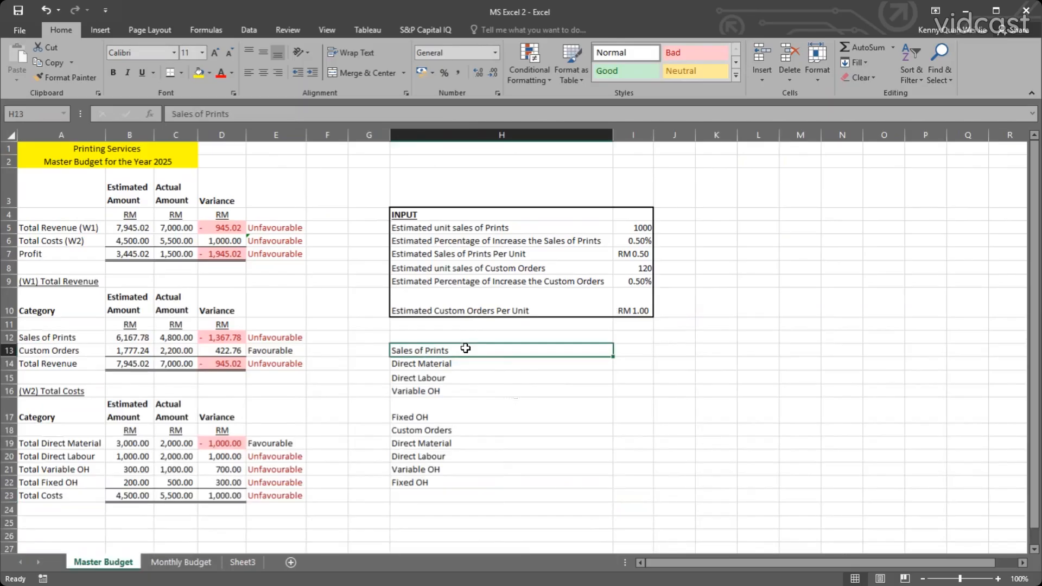
click(466, 429)
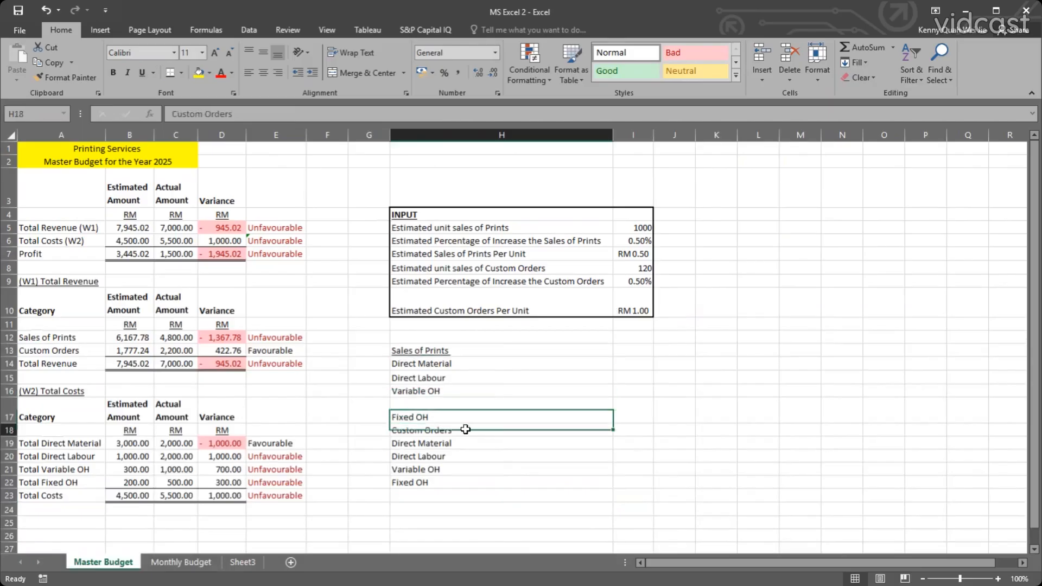
drag(466, 429, 482, 426)
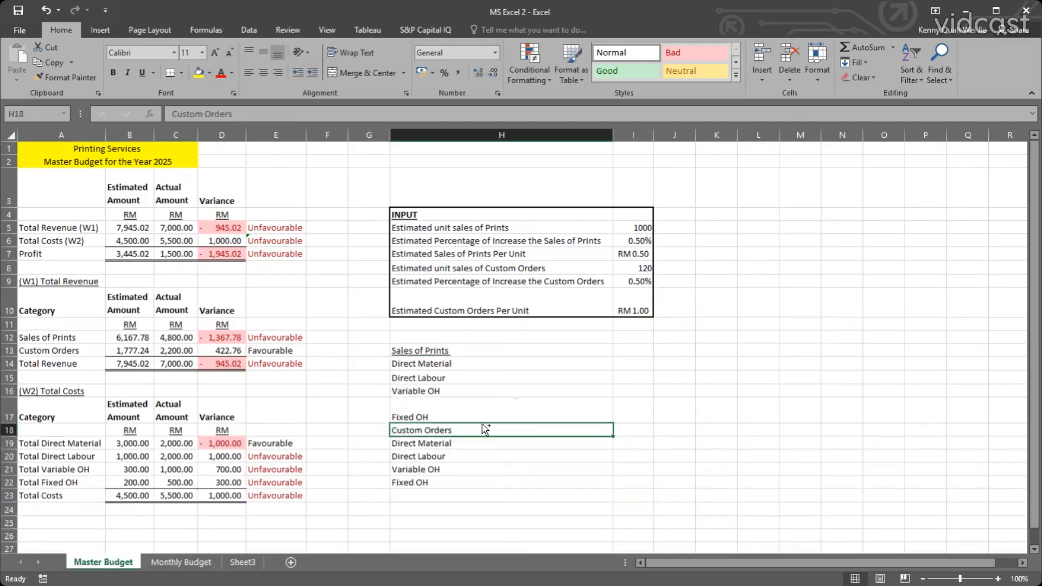
key(ctrl+u)
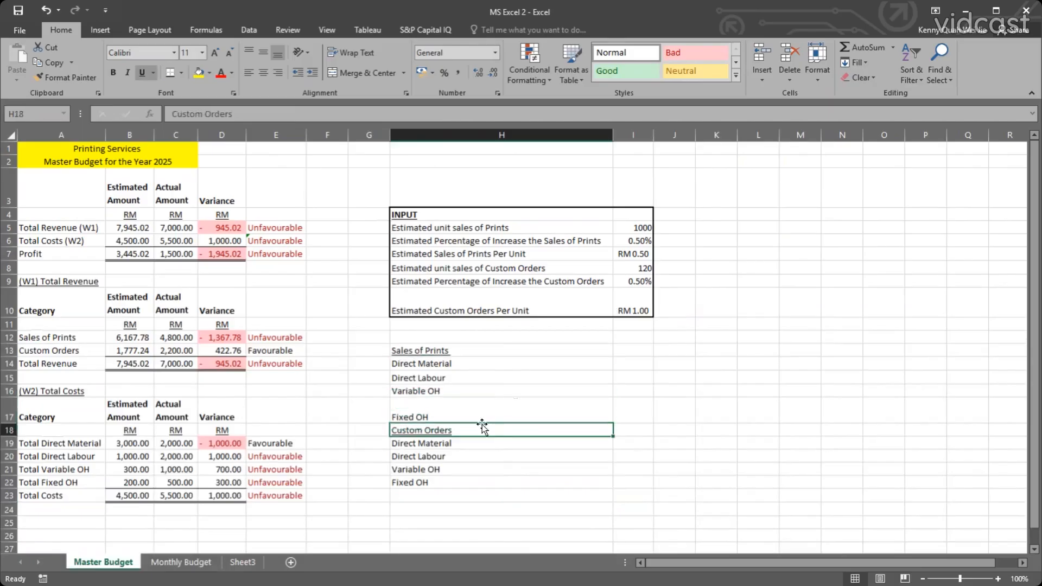
click(600, 337)
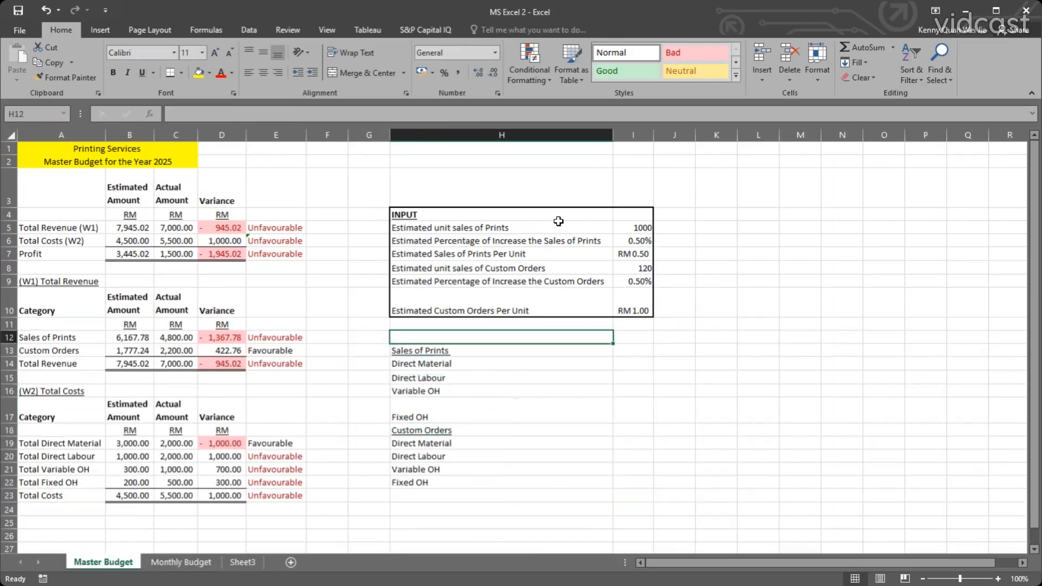
Review the INPUT block H4:I10 on Master Budget and return to the January Direct Material cell B12 on Monthly Budget.
click(539, 217)
drag(600, 270, 632, 312)
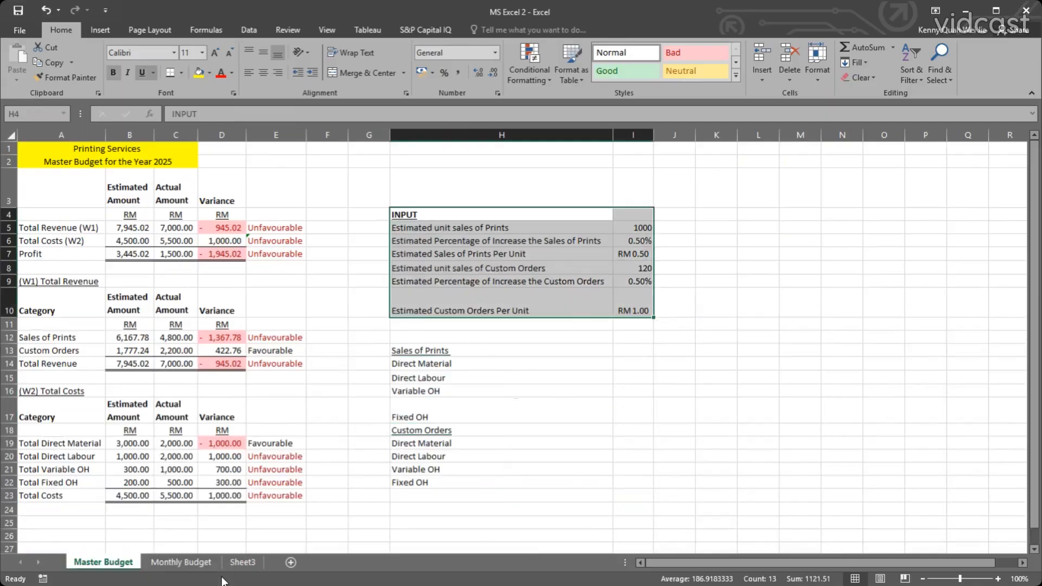
click(175, 561)
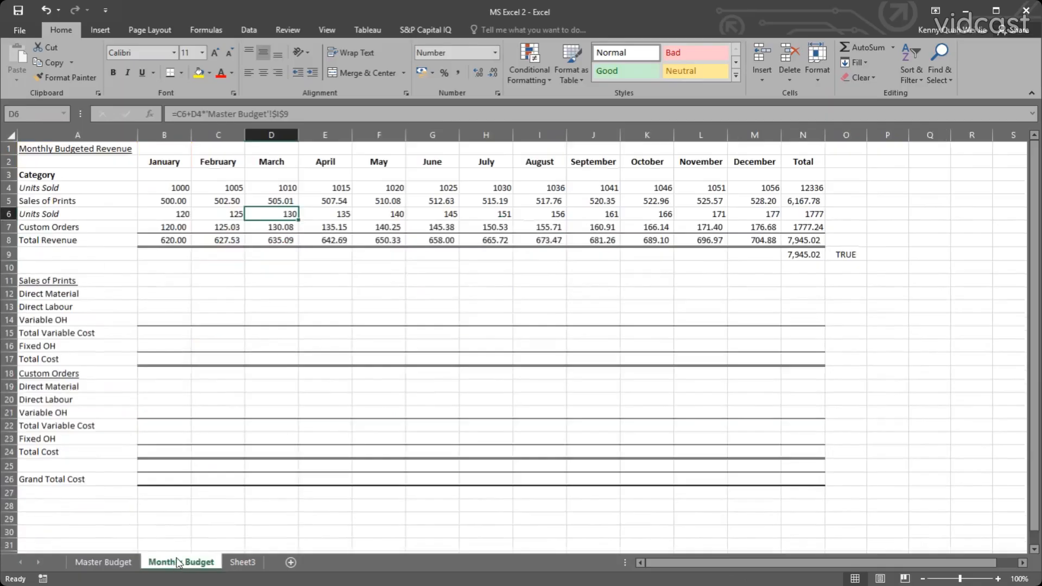
click(163, 293)
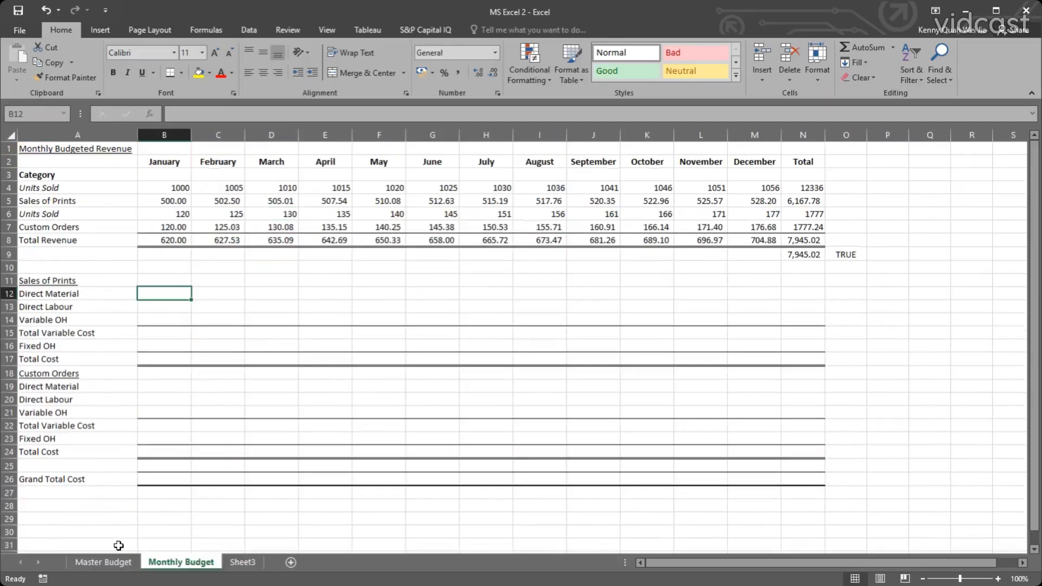
Enter 0.01 for both Direct Material and Direct Labour under Sales of Prints in I14:I15 on the Master Budget sheet.
click(119, 561)
click(632, 365)
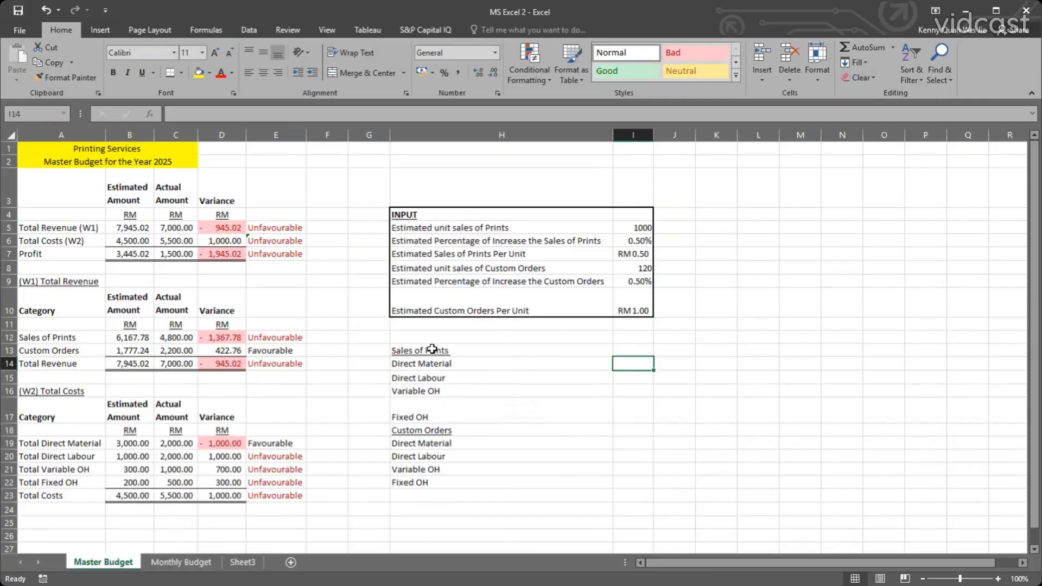
text(0.01)
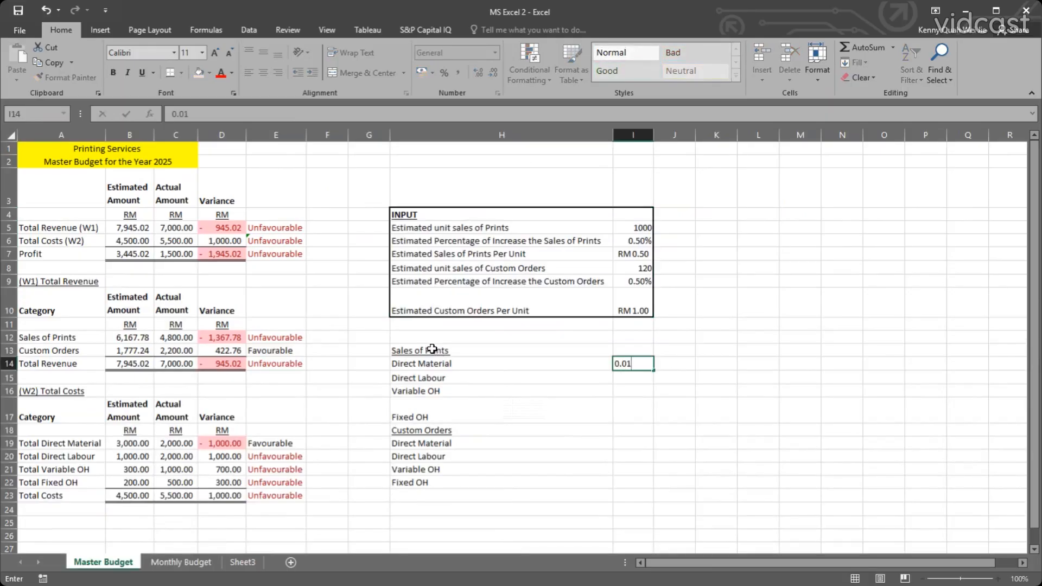
key(Return)
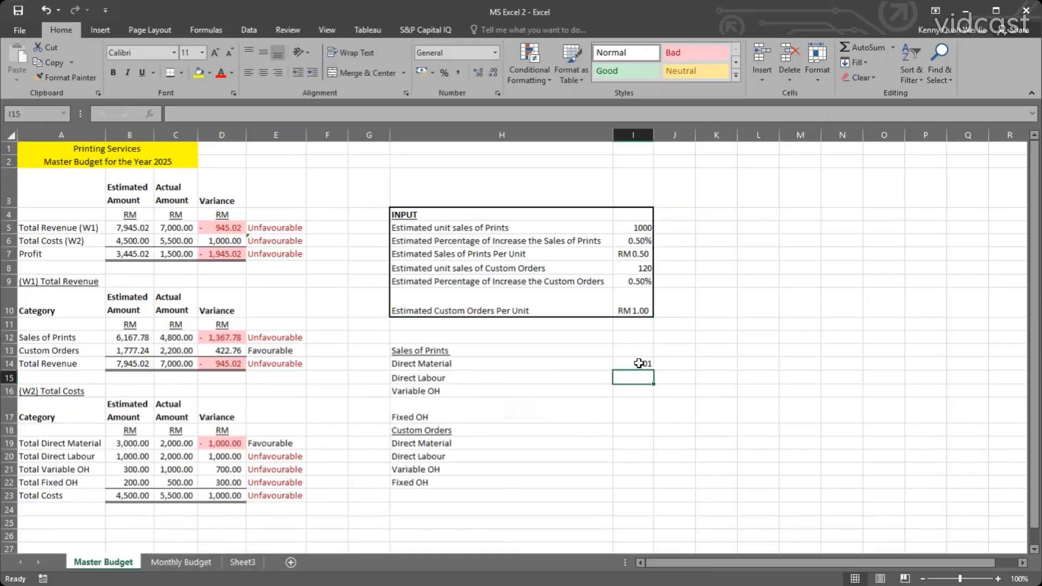
click(639, 363)
click(630, 377)
text(0)
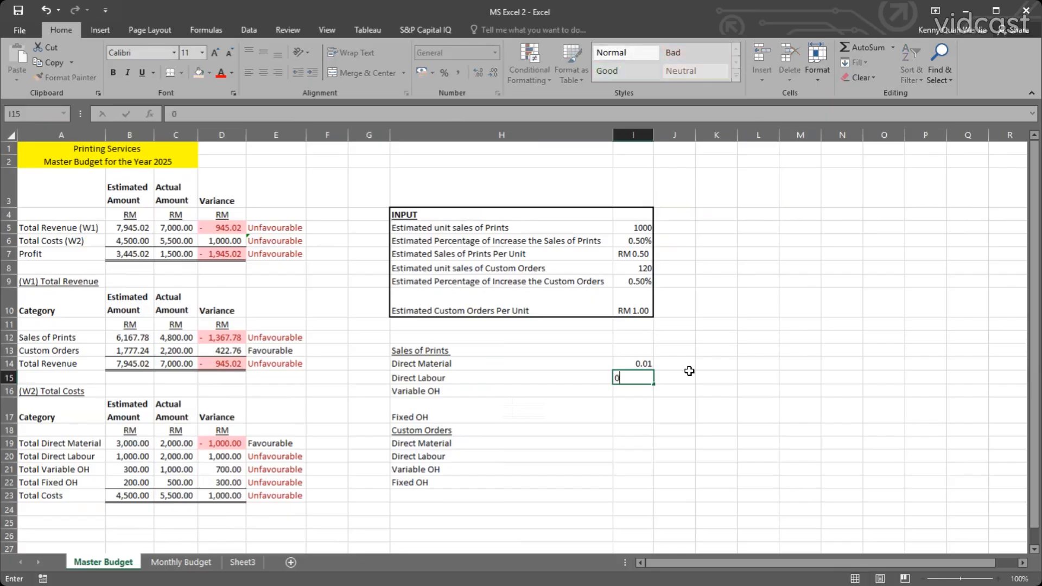
text(.01)
key(Return)
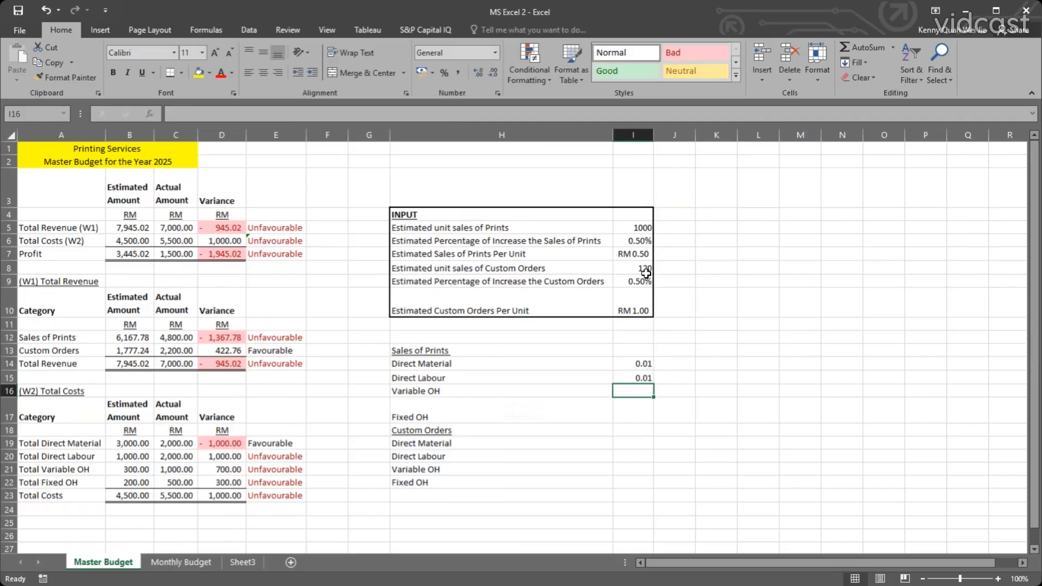
Copy the Sales of Prints direct cost values to Custom Orders in I19:I20, and change both Direct Material and Direct Labour to 0.02.
drag(640, 363, 638, 382)
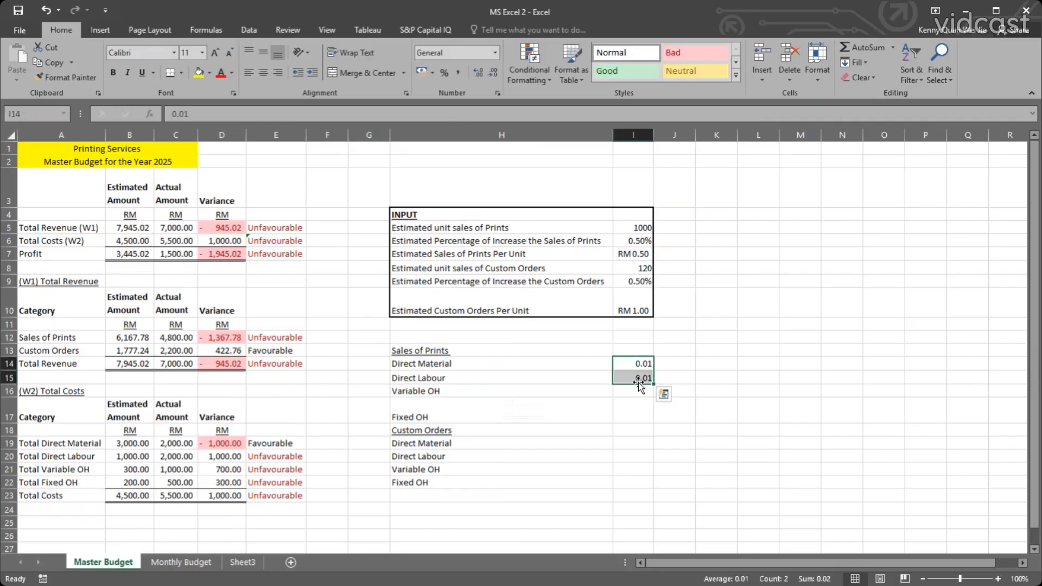
key(ctrl+c)
click(643, 443)
key(ctrl+v)
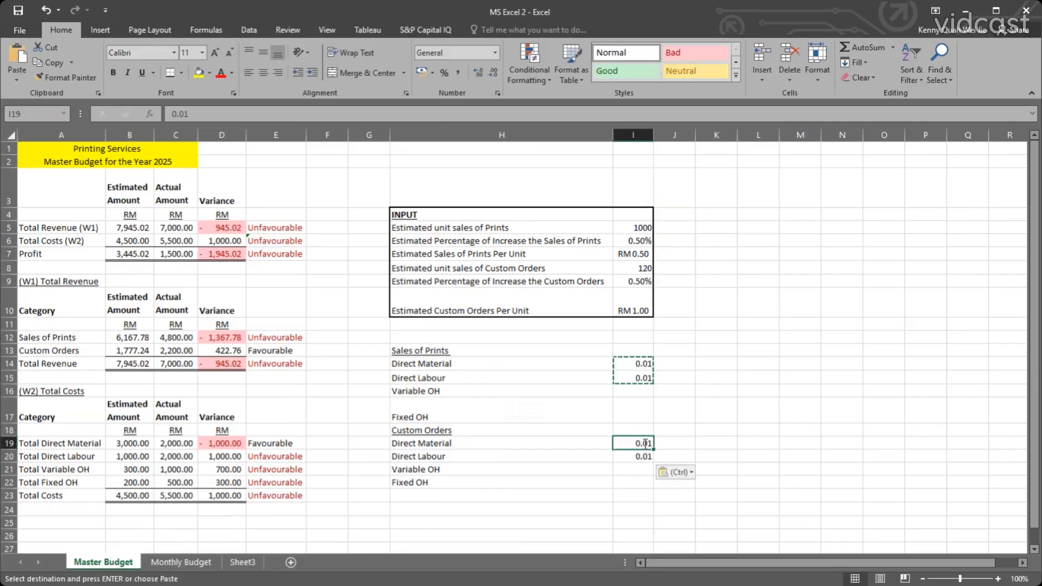
double_click(645, 442)
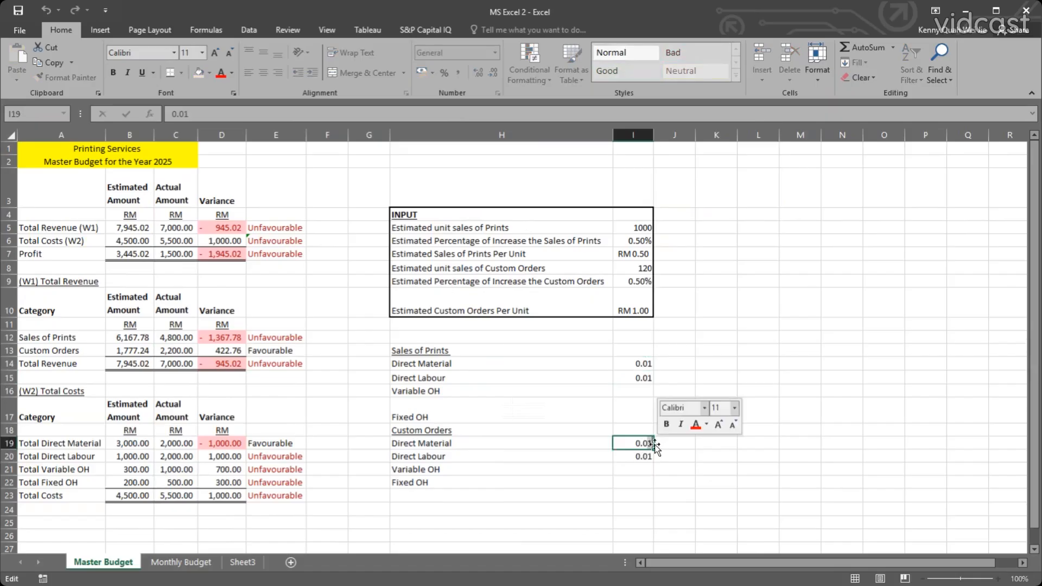
key(BackSpace)
text(2)
key(Return)
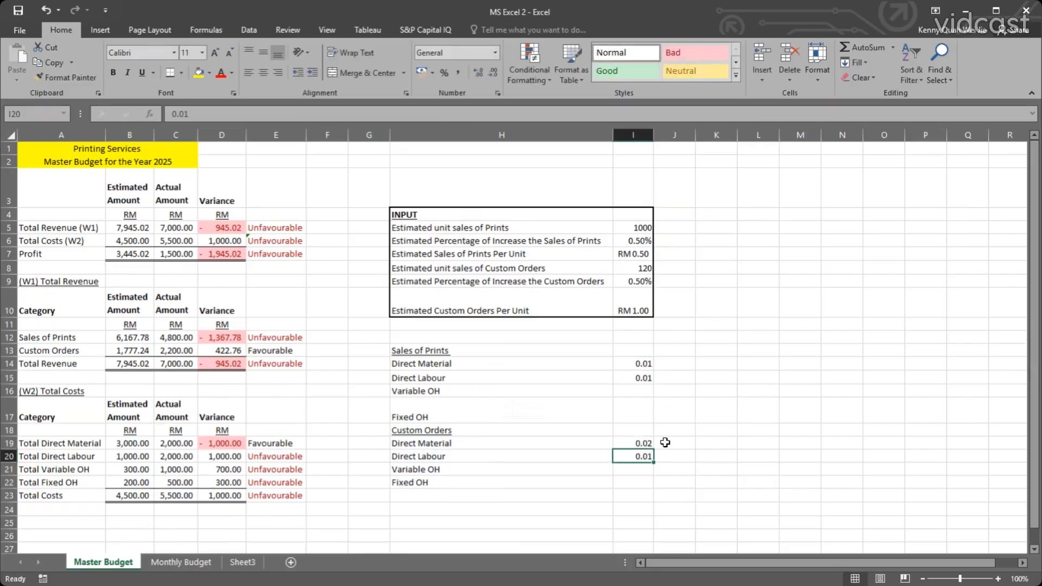
double_click(652, 456)
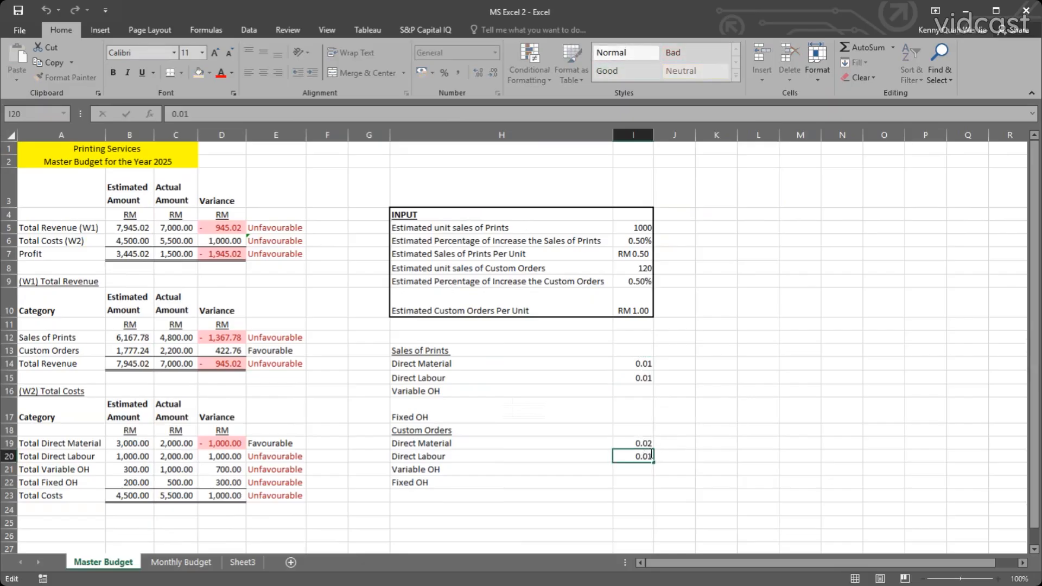
key(BackSpace)
text(2)
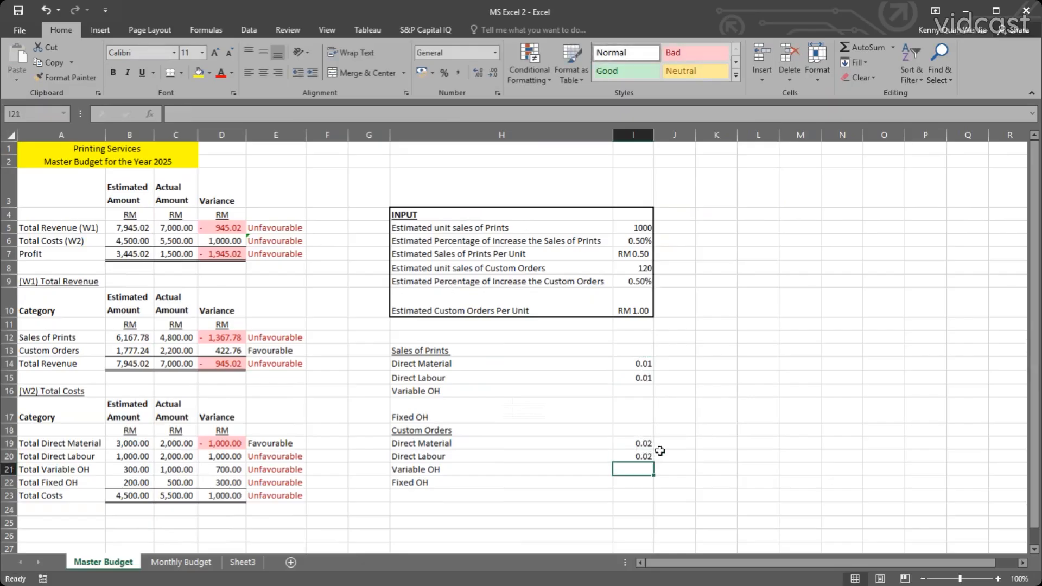
key(Tab)
Review the Direct Material and Direct Labour inputs for both product lines alongside the Sales of Prints Variable OH row.
drag(635, 455, 629, 443)
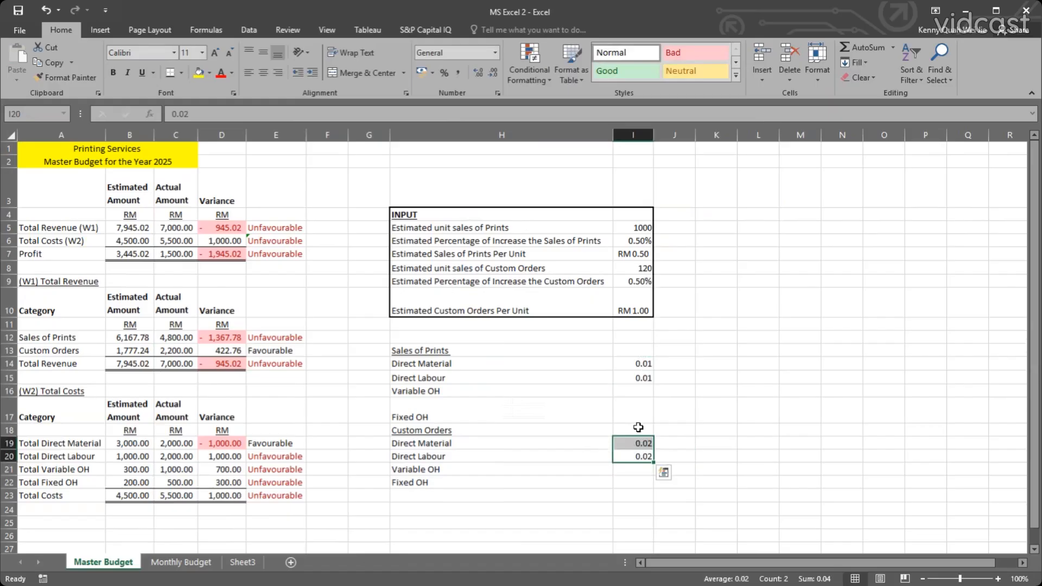
click(624, 456)
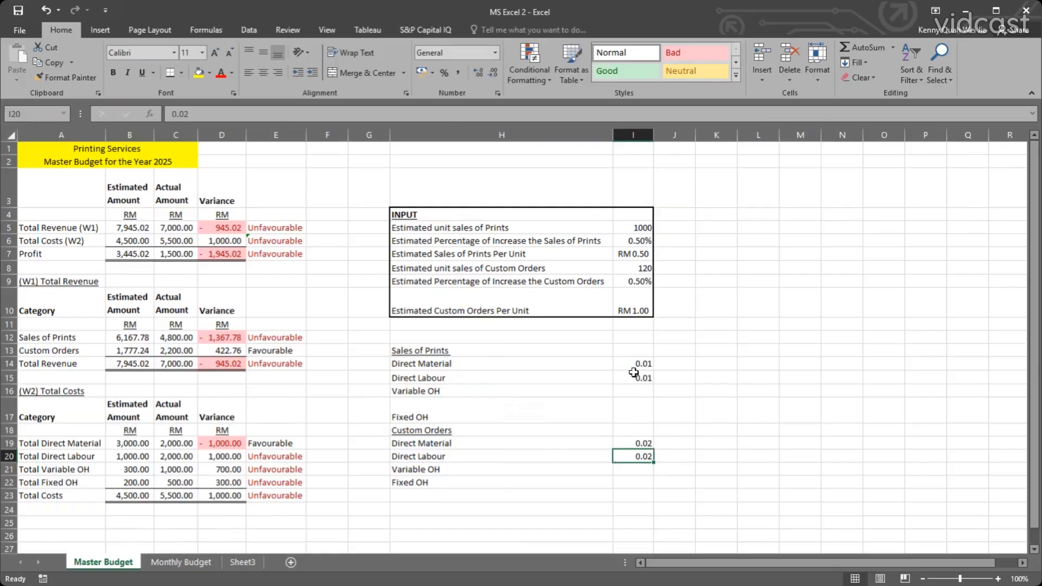
mouse_move(643, 367)
mouse_down()
mouse_move(463, 369)
mouse_move(461, 390)
mouse_move(445, 367)
mouse_move(654, 375)
mouse_move(640, 377)
mouse_up()
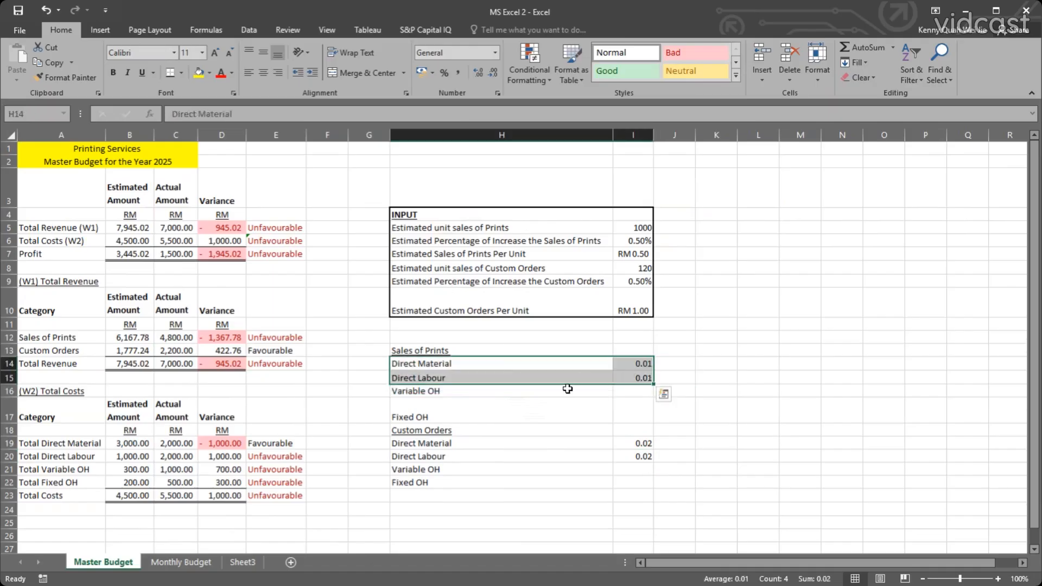
drag(567, 388, 467, 393)
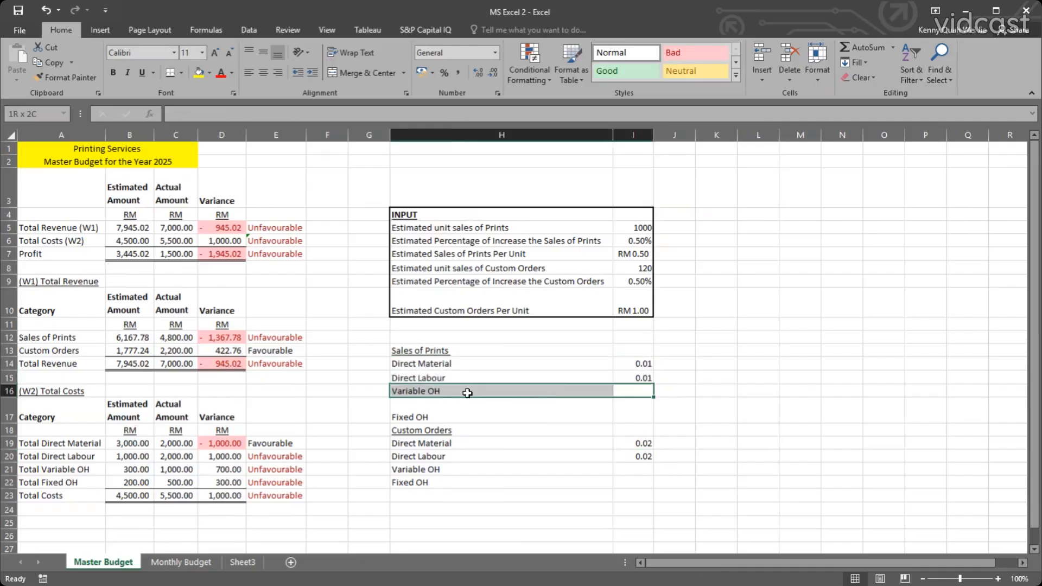
click(468, 392)
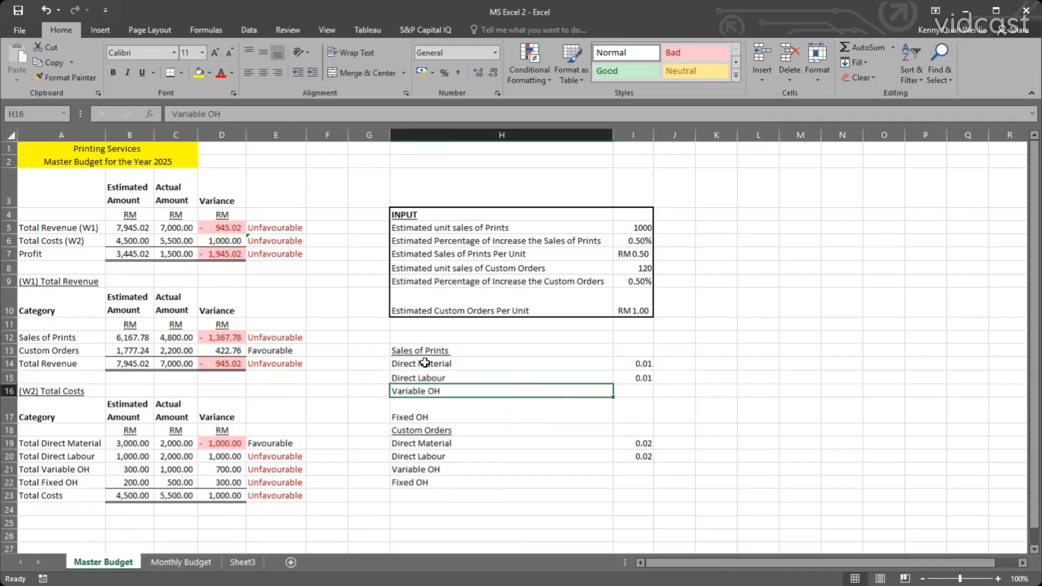
drag(425, 363, 451, 367)
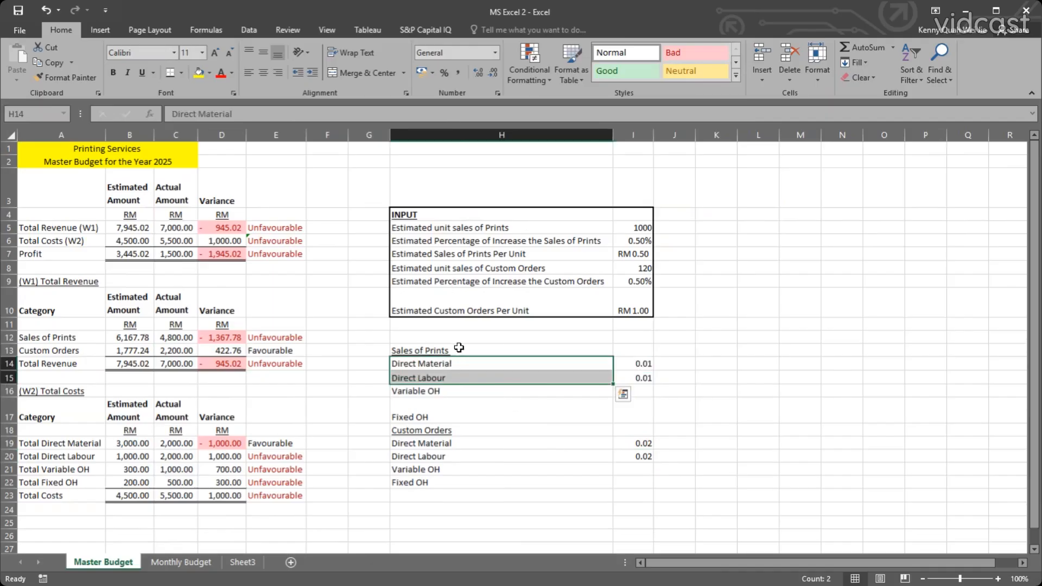
click(409, 392)
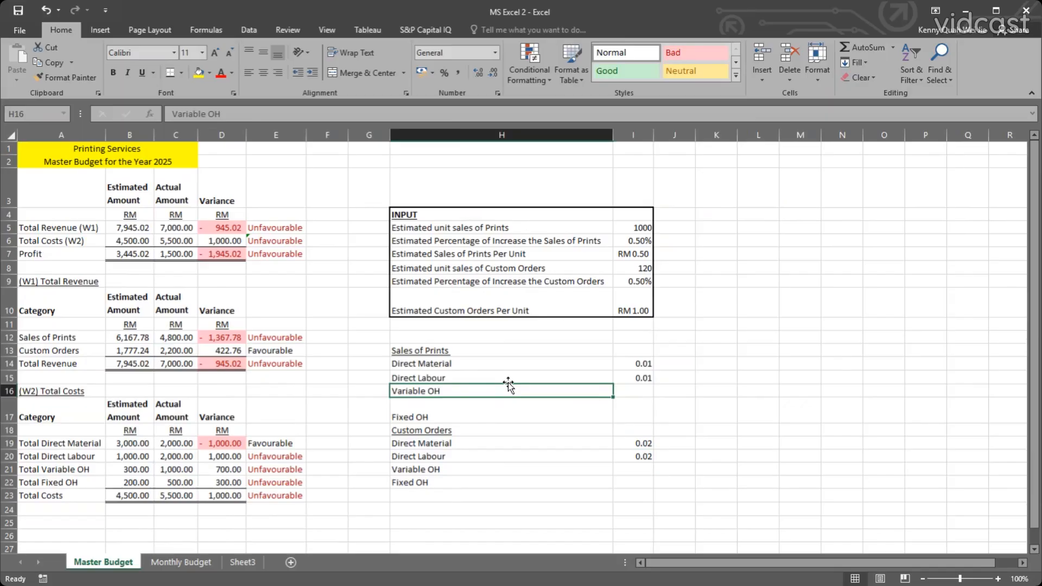
click(599, 365)
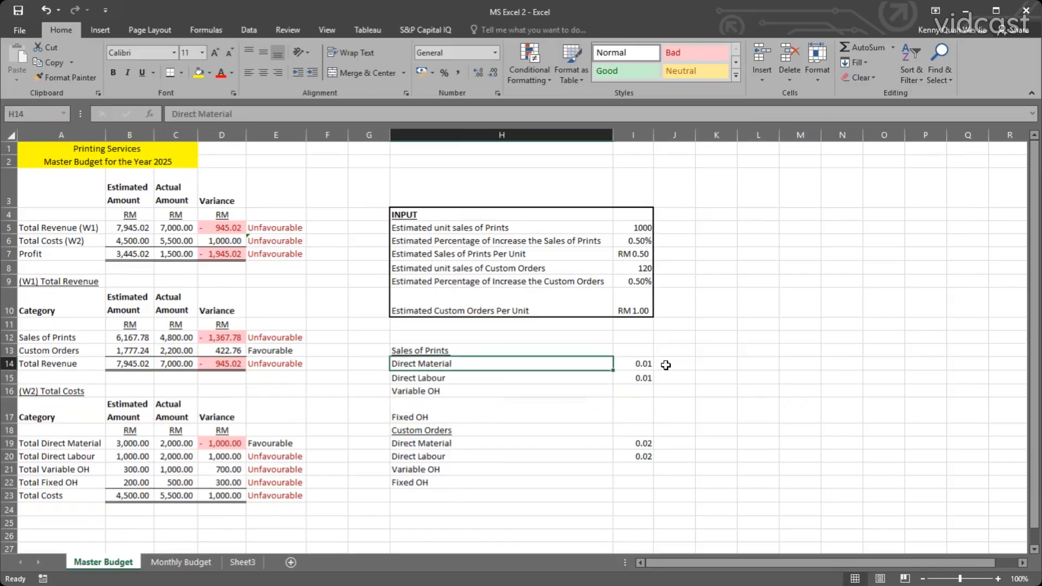
click(645, 365)
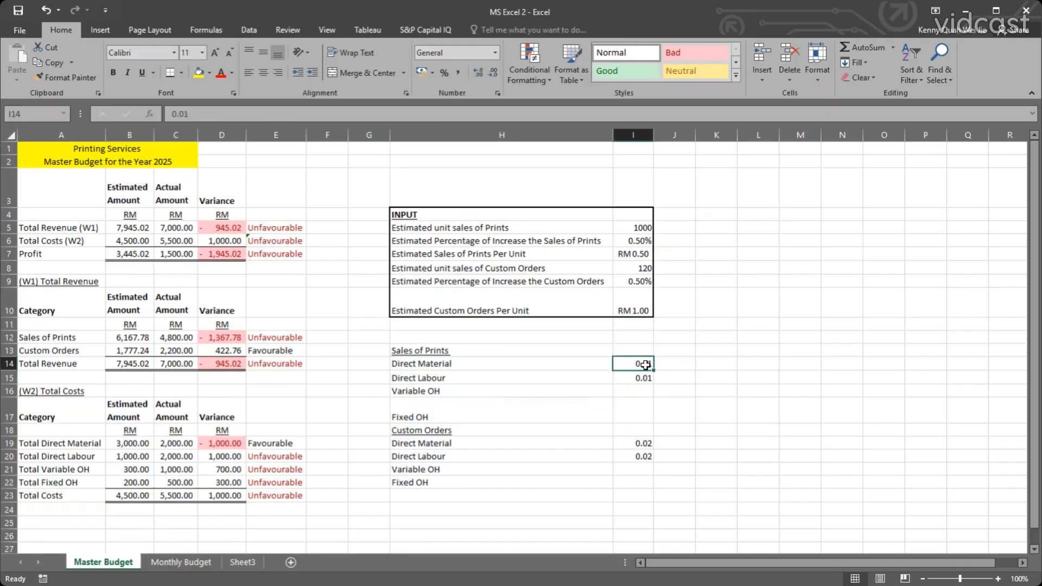
click(631, 391)
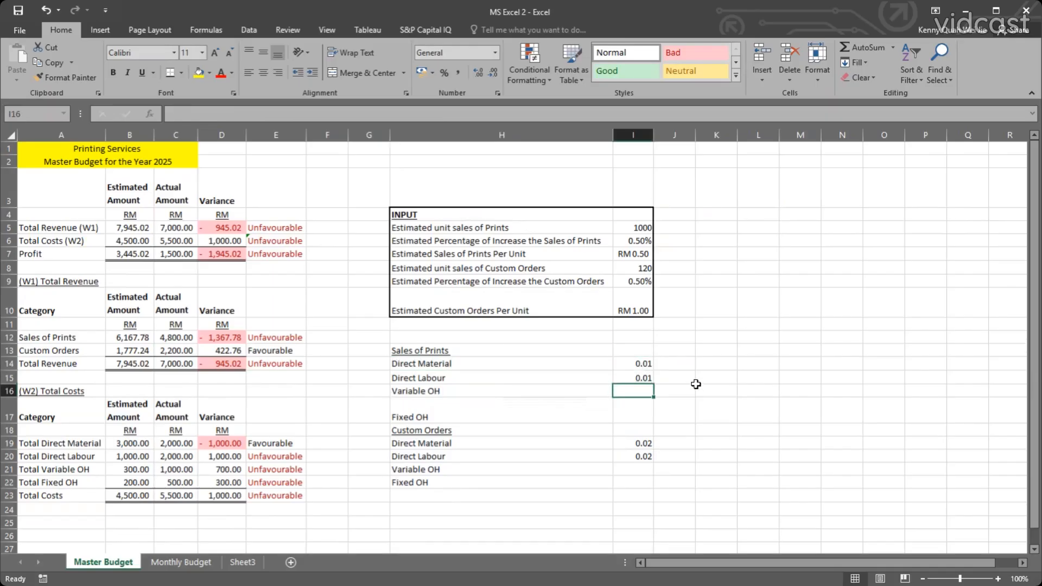
click(423, 390)
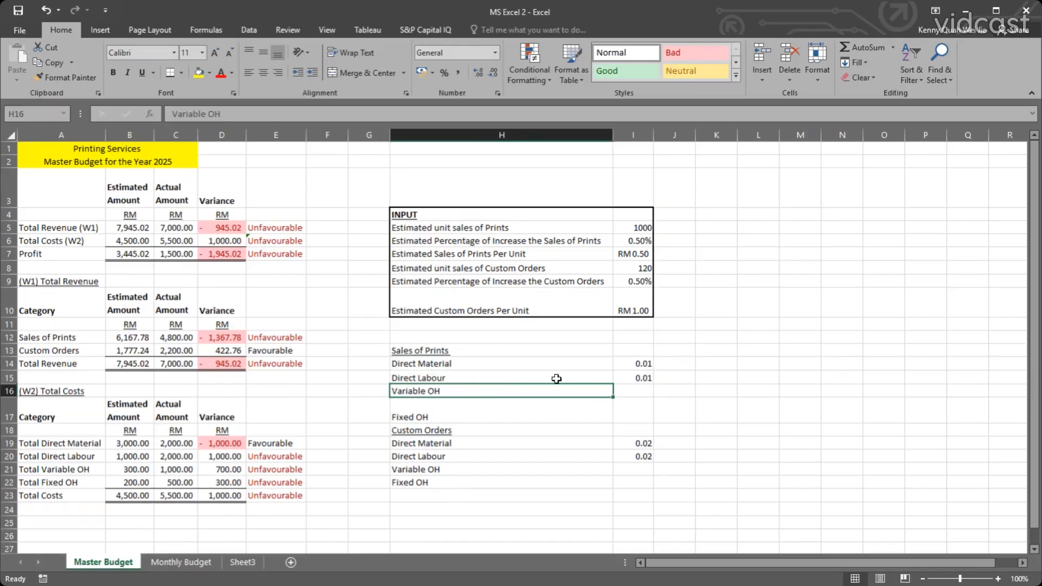
Enter Variable OH of 0.02 for Sales of Prints in I16 and 0.03 for Custom Orders in I21.
click(631, 396)
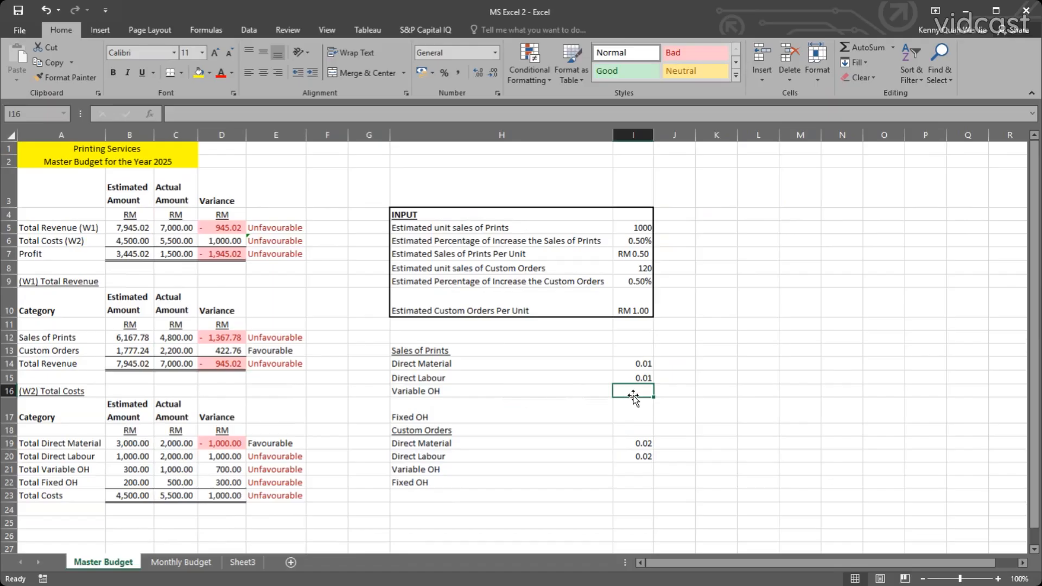
text(0.02)
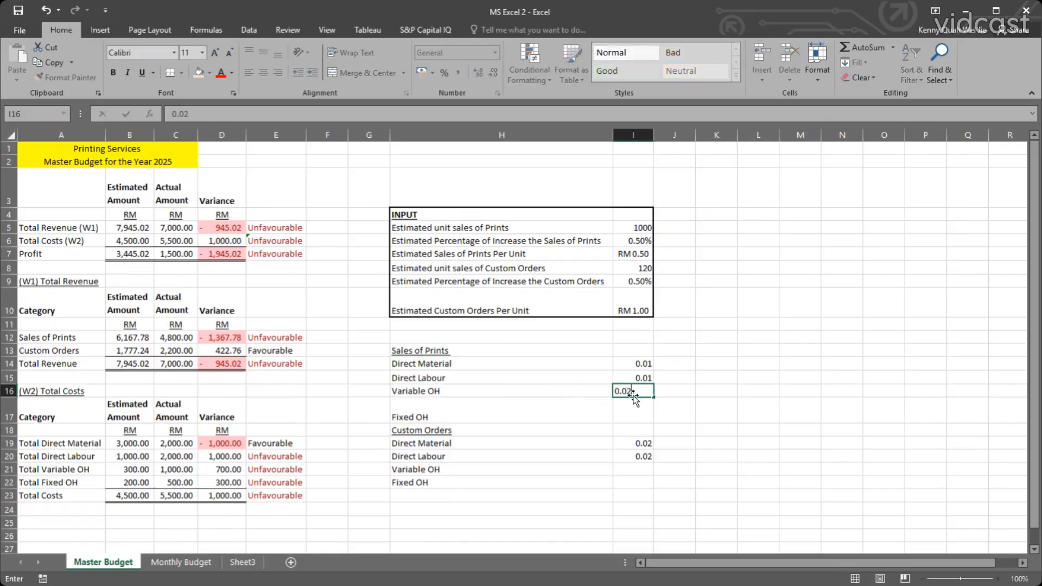
key(Return)
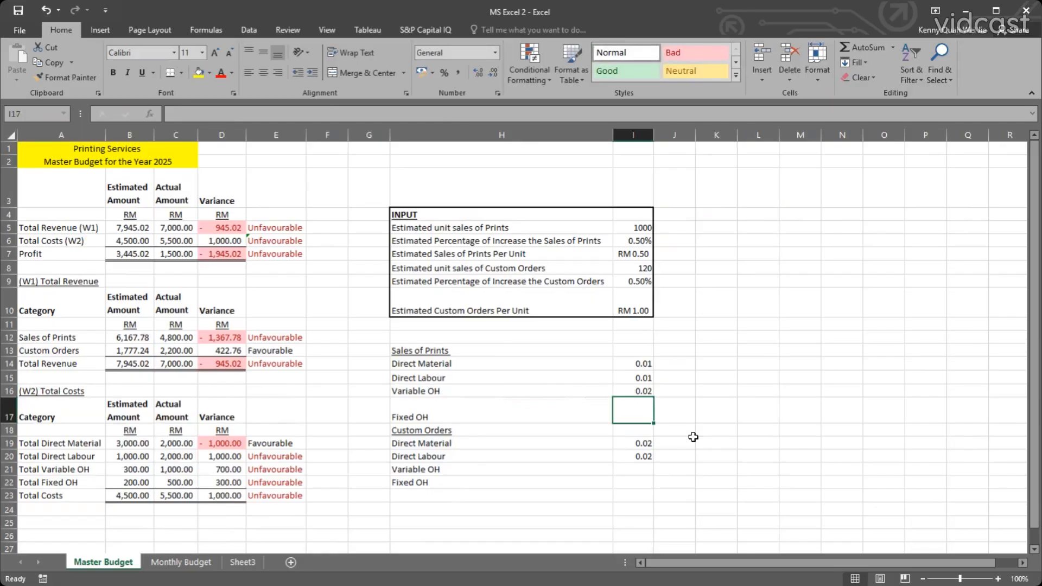
click(635, 388)
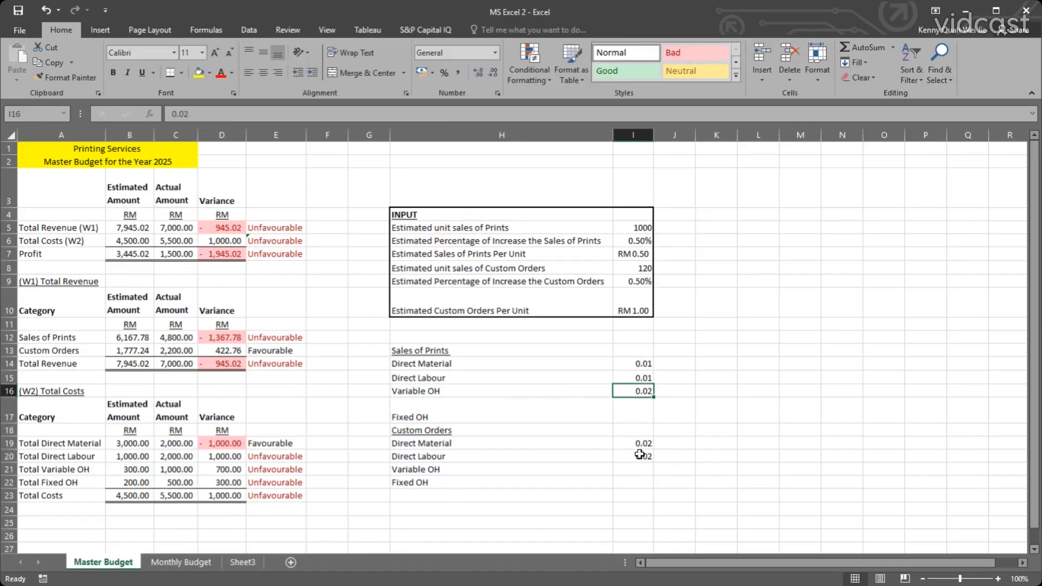
click(629, 465)
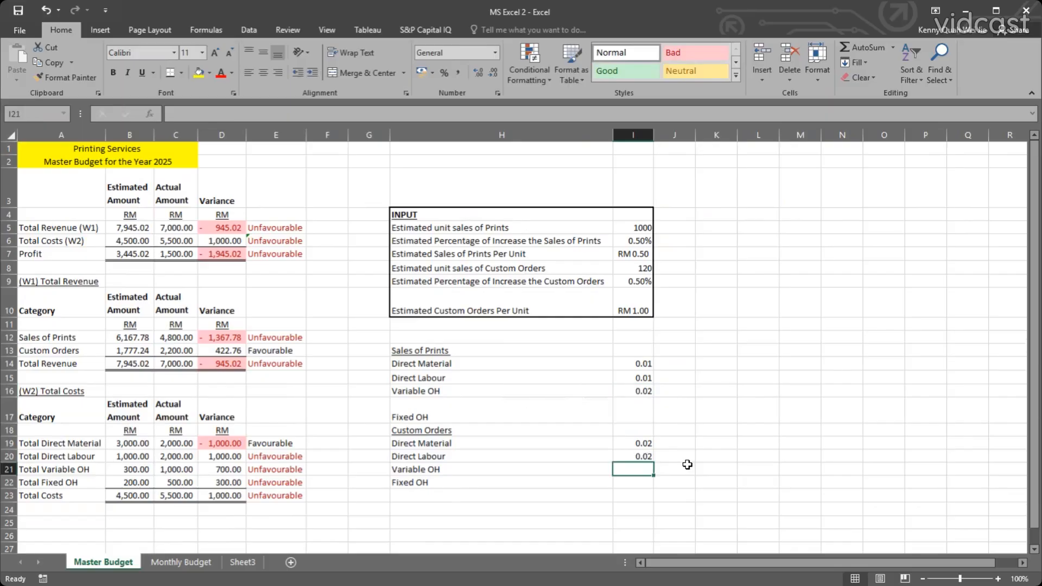
text(0.0)
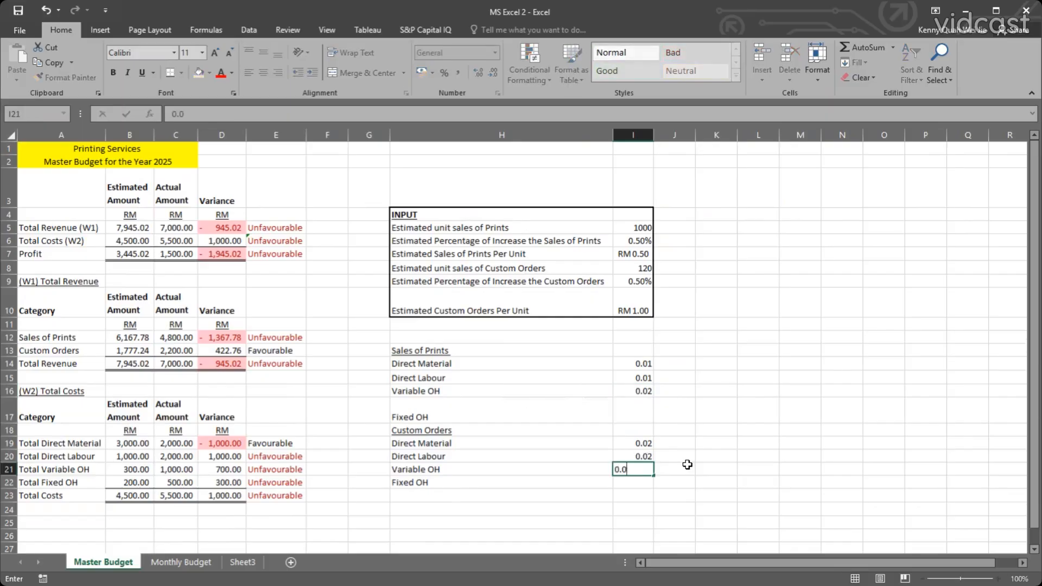
text(3)
key(Return)
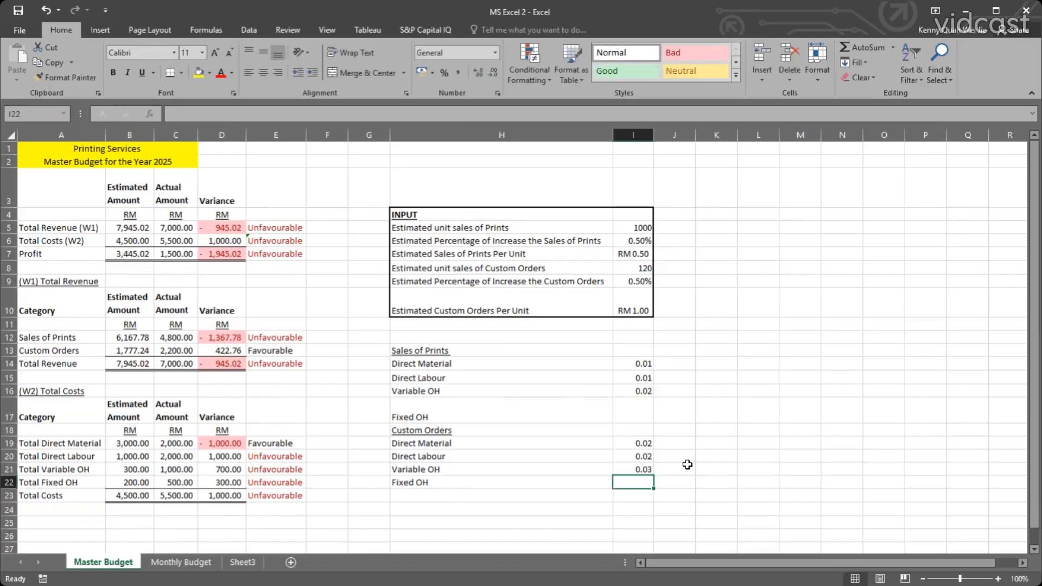
Examine the empty Fixed OH input and the cost inputs in H13:I22 on Master Budget, and return to the cost rows on Monthly Budget.
click(630, 417)
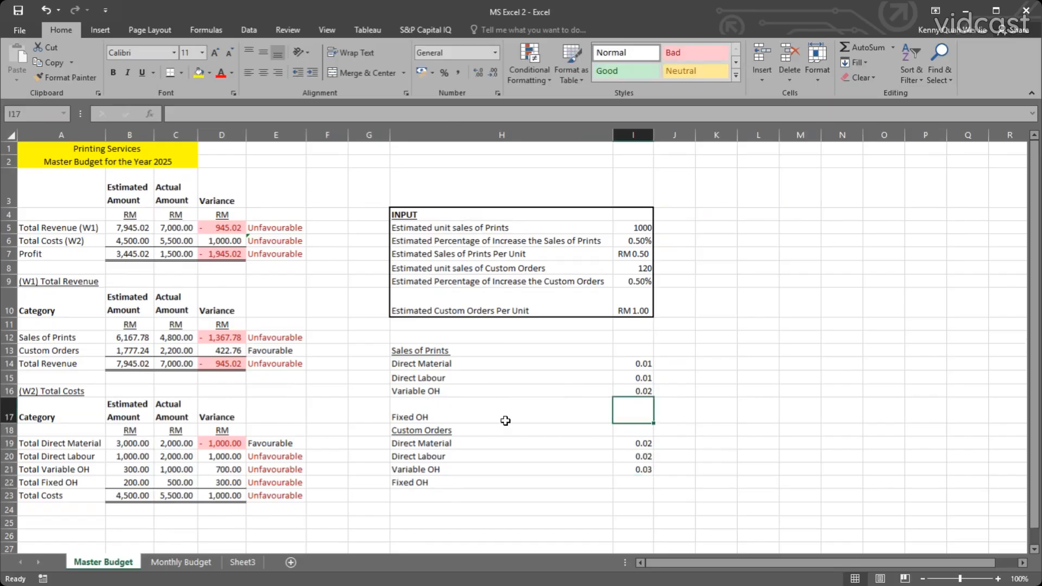
click(477, 415)
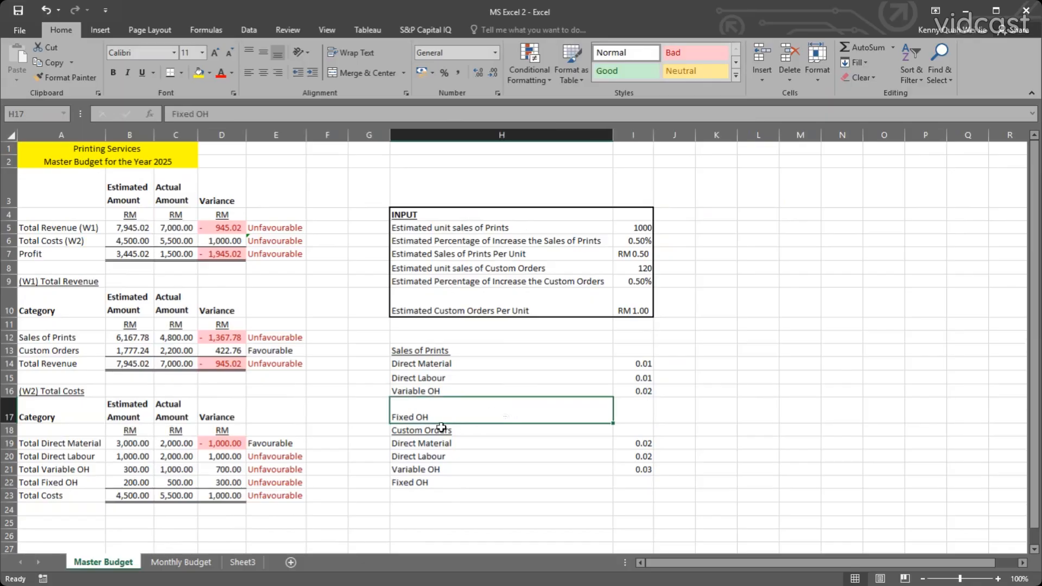
click(624, 409)
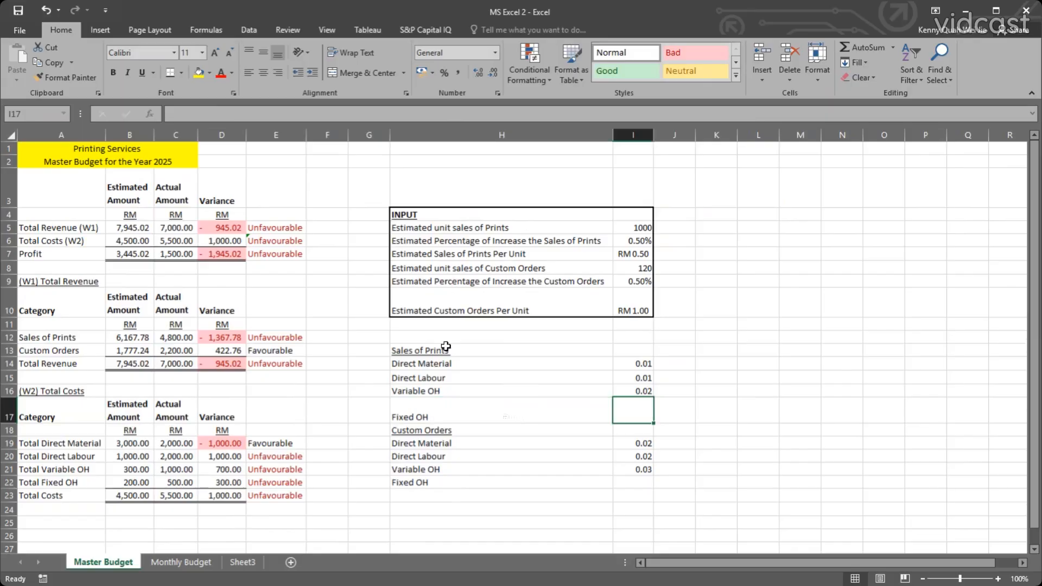
drag(442, 368, 628, 421)
click(643, 407)
drag(427, 353, 637, 485)
click(609, 387)
drag(638, 364, 645, 411)
click(643, 411)
click(182, 563)
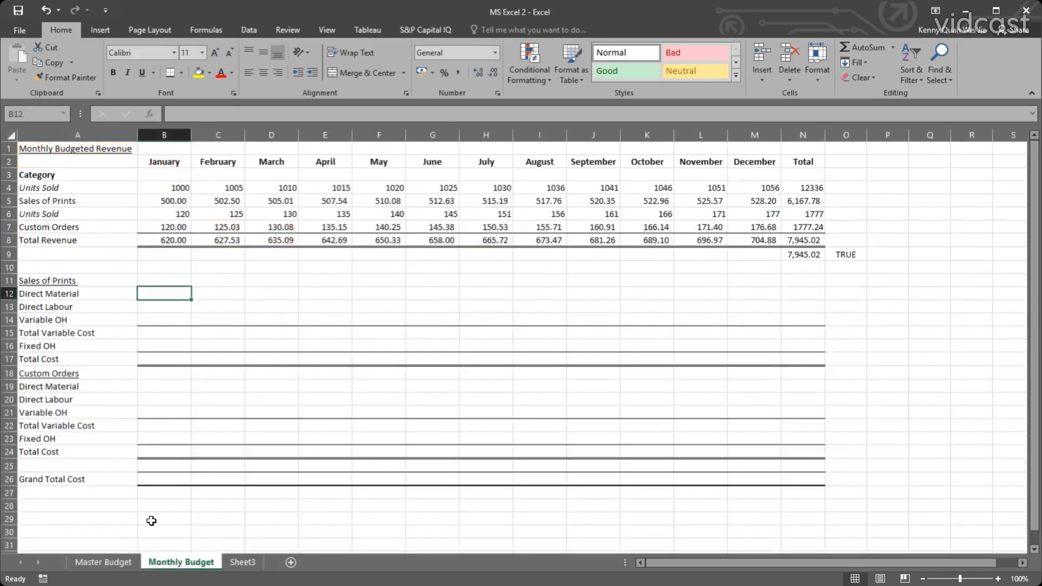
click(126, 561)
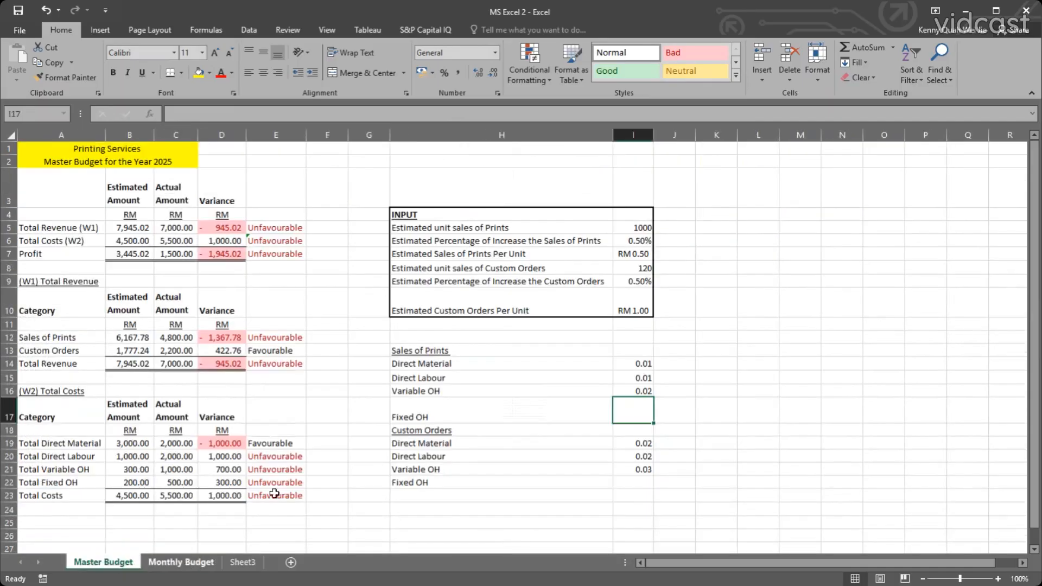
click(182, 563)
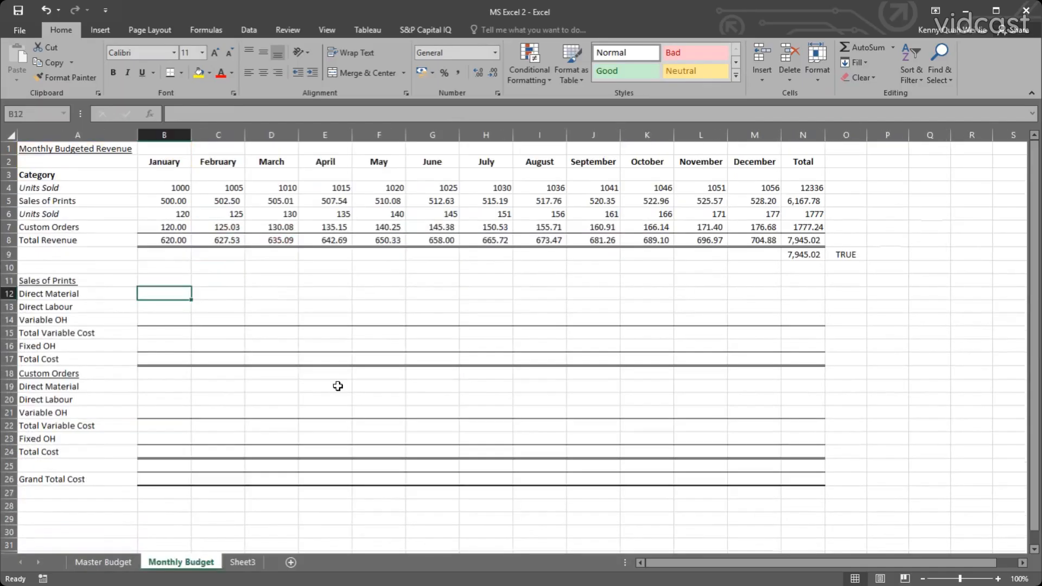
Compare the Grand Total Cost and Total Revenue rows on Monthly Budget with the empty Fixed OH inputs on Master Budget.
click(52, 479)
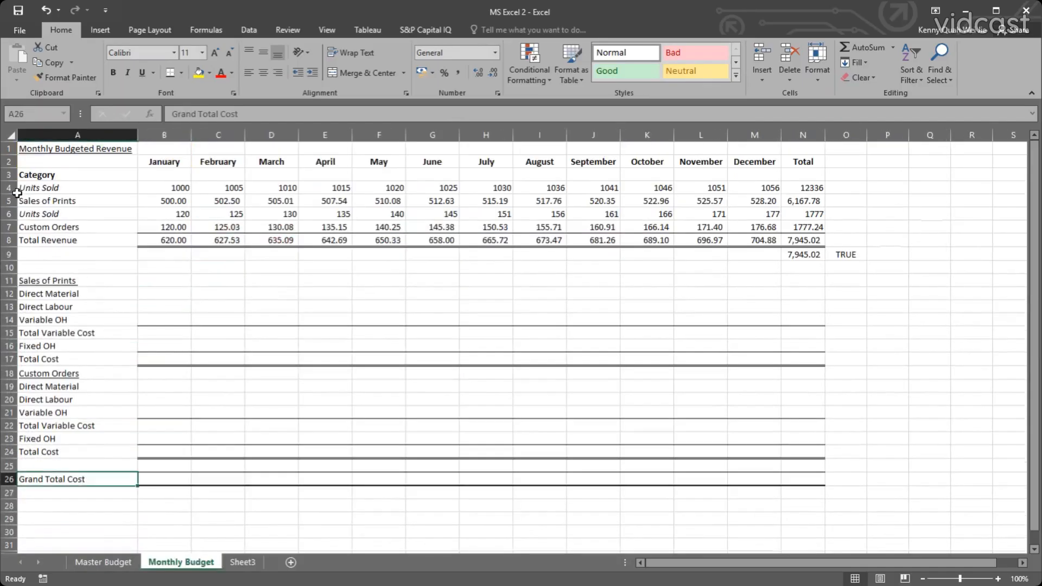
click(73, 240)
click(76, 476)
click(122, 564)
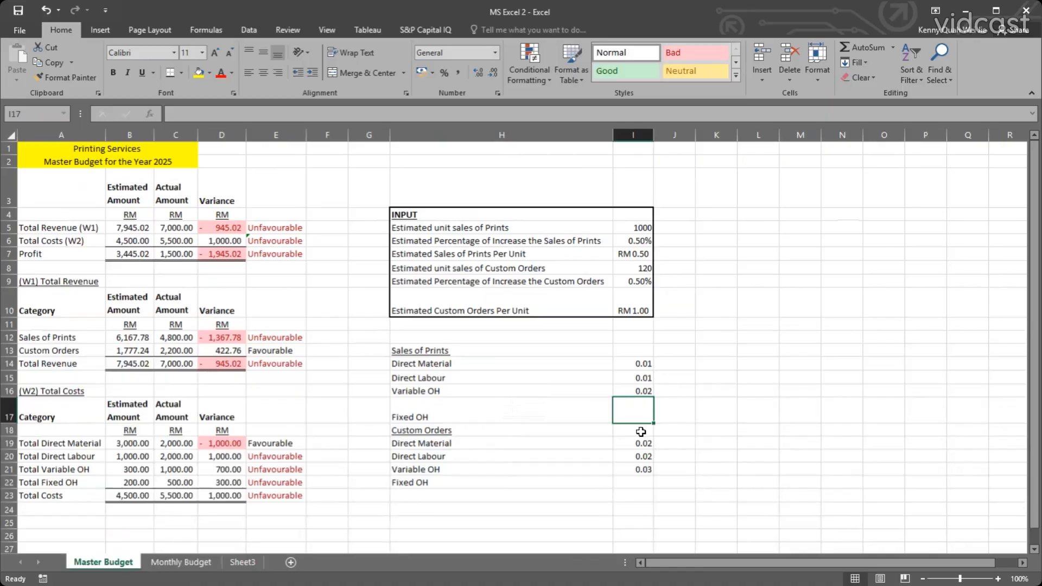
click(190, 564)
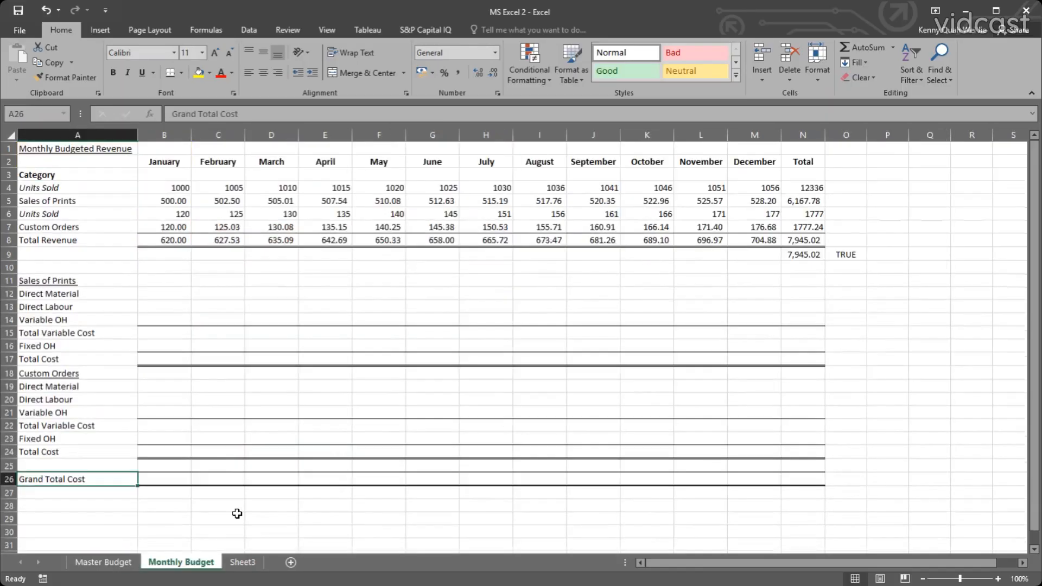
drag(163, 520, 804, 526)
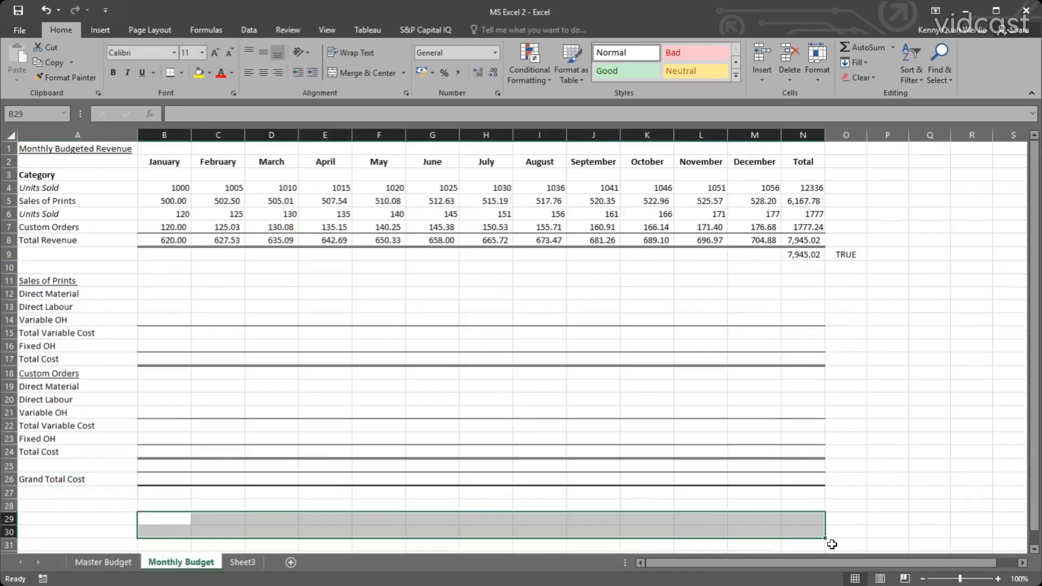
key(ctrl+Page_Up)
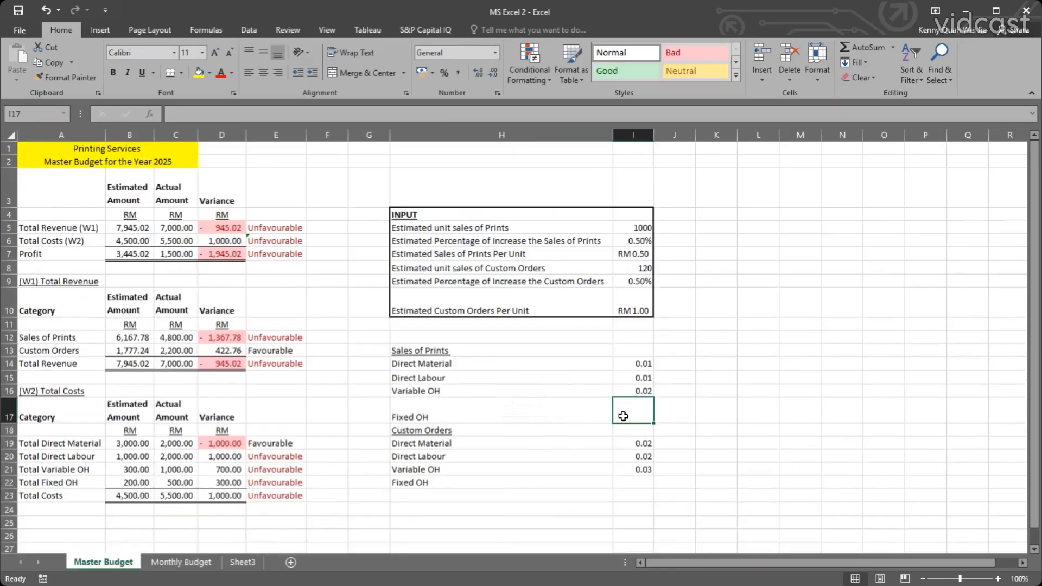
click(182, 562)
click(152, 516)
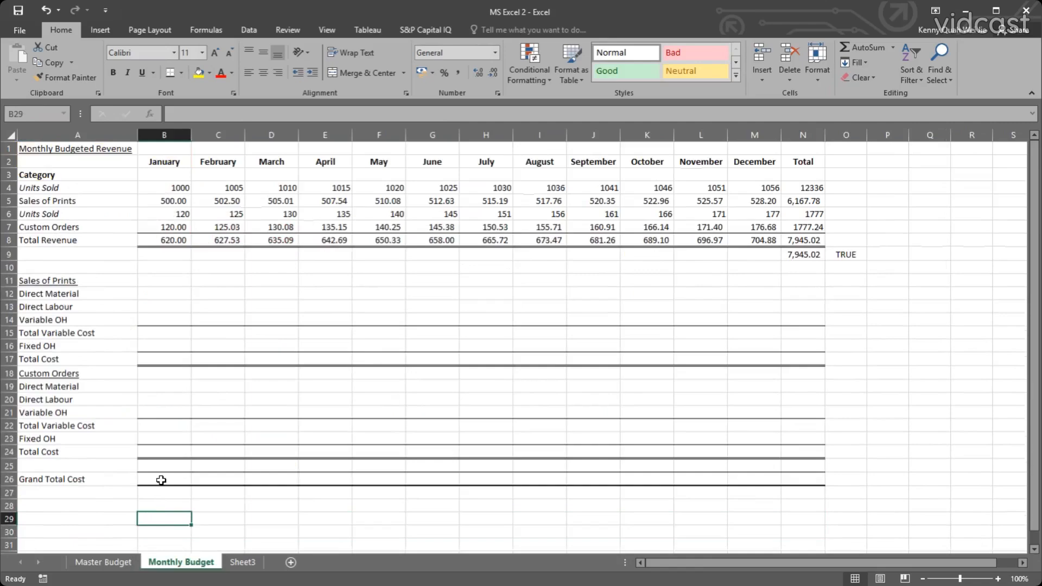
Enter Fixed OH of 100 on Master Budget for both Sales of Prints in I17 and Custom Orders in I22.
click(122, 561)
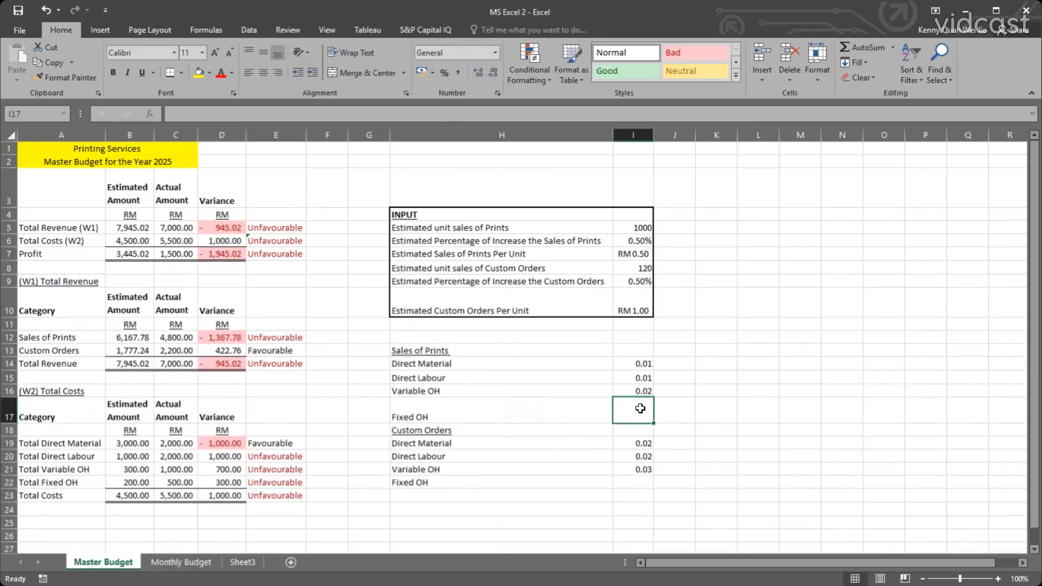
text(100)
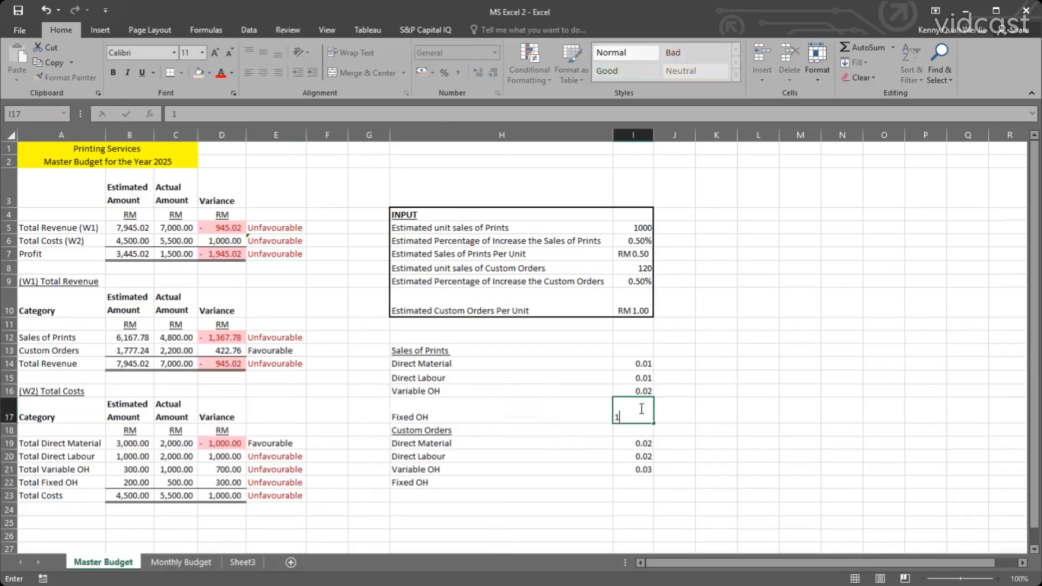
key(Return)
key(Down)
key(Down)
key(Down)
key(Down)
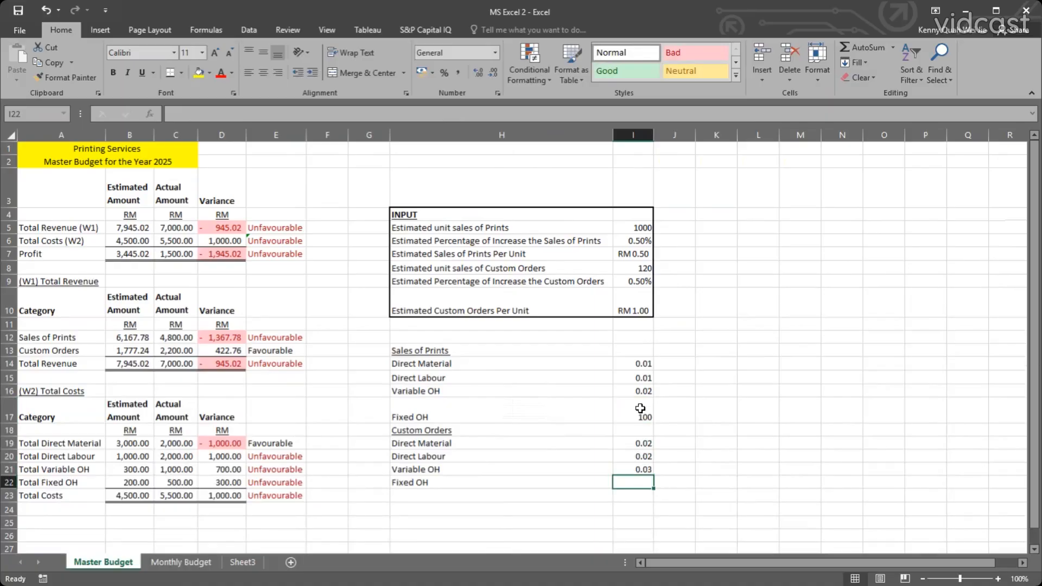
text(100)
key(Return)
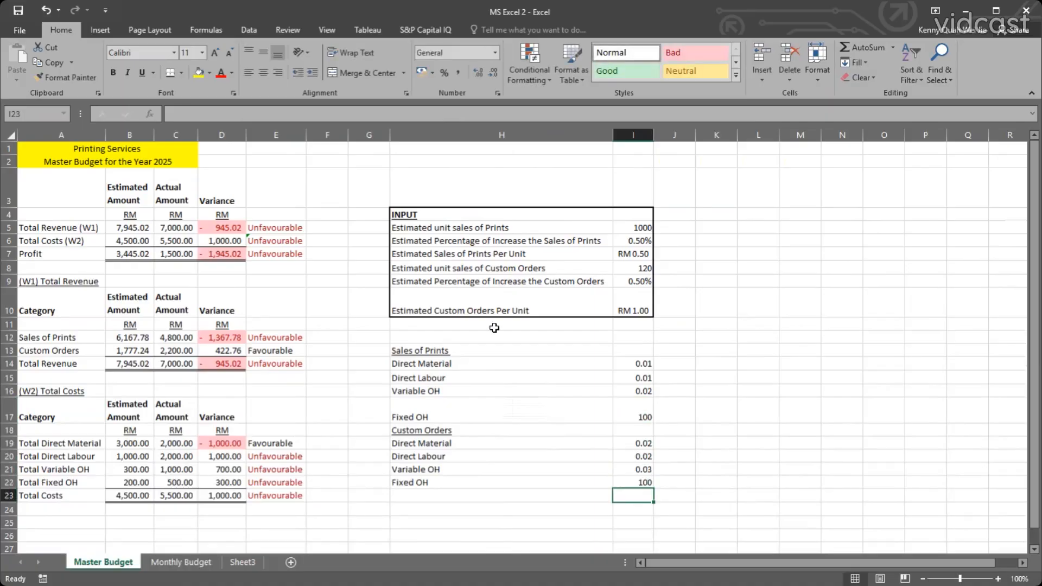
Calculate January Direct Material for Sales of Prints in B12 of Monthly Budget with the formula =B4*'Master Budget'!I14.
click(182, 562)
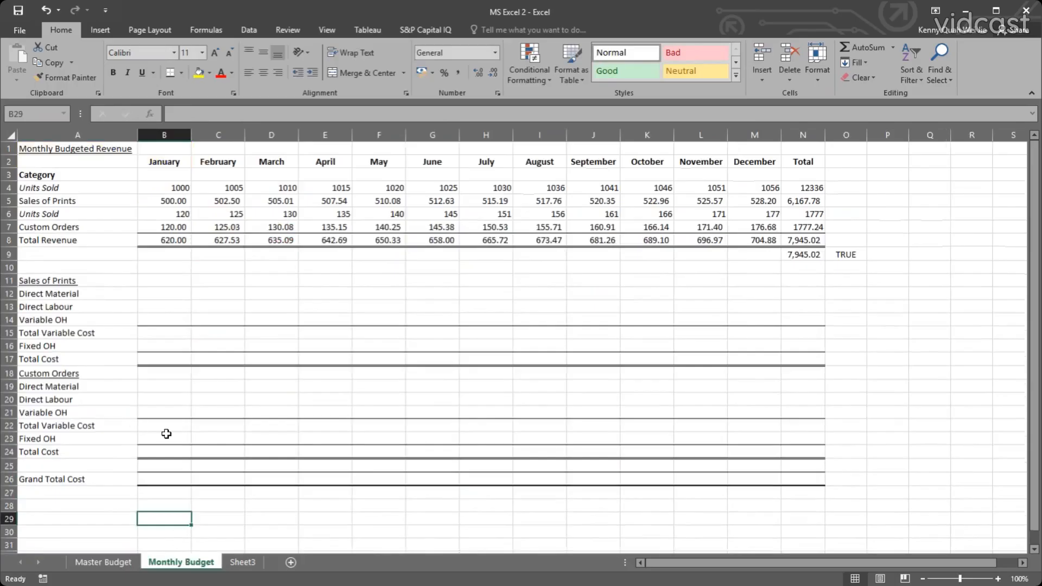
click(165, 439)
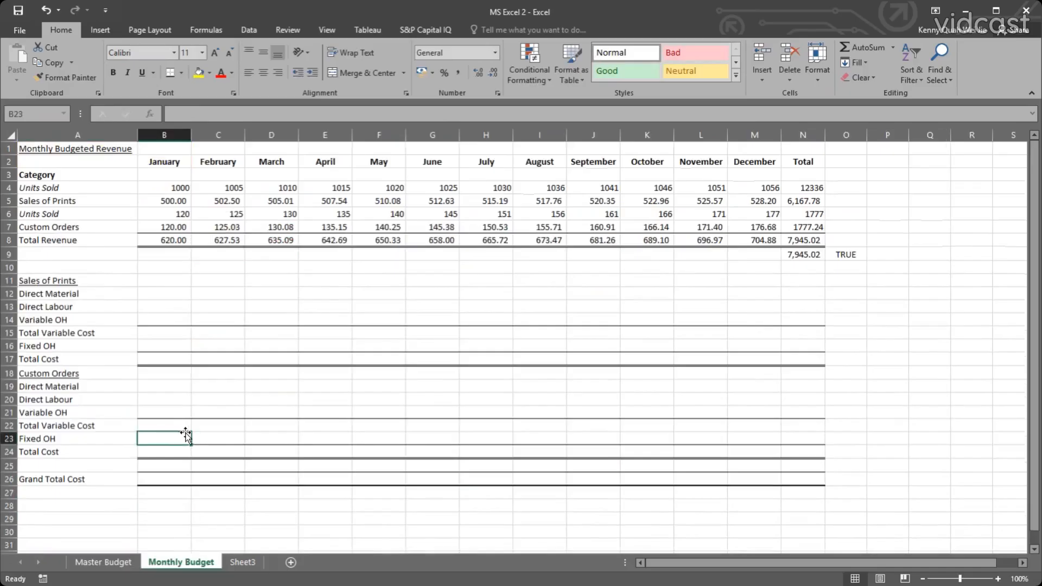
click(173, 317)
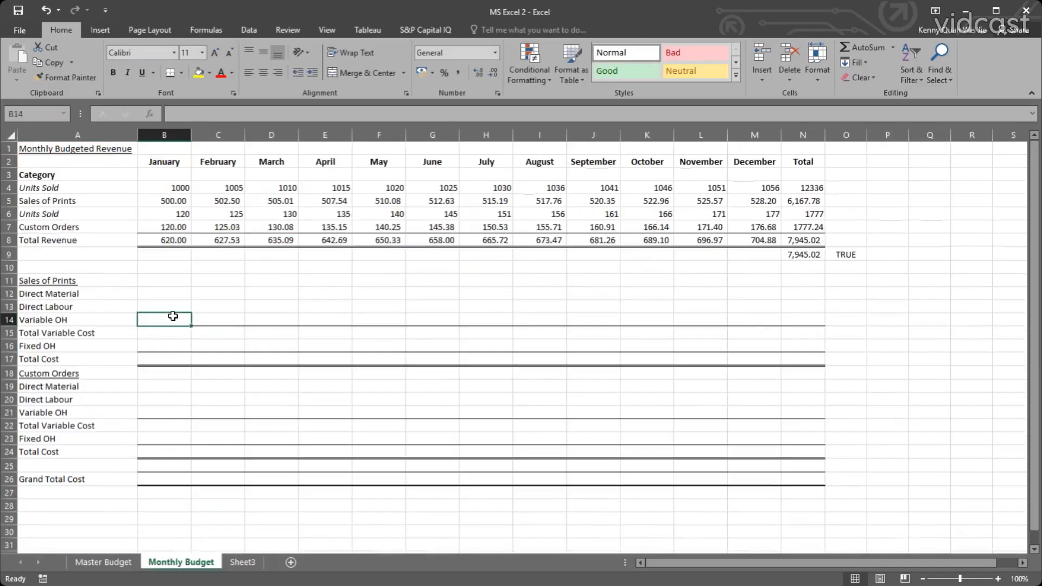
click(160, 347)
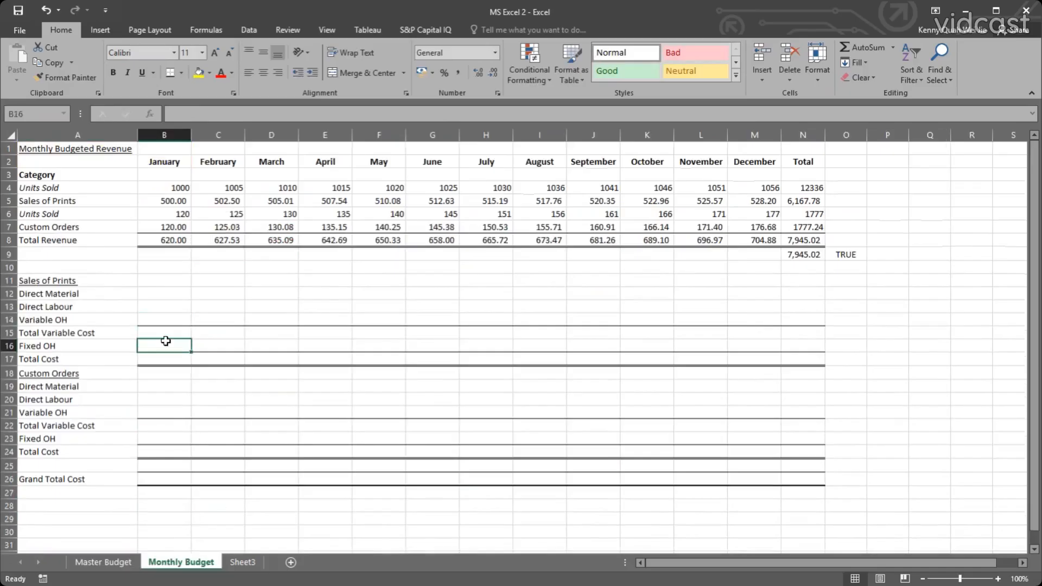
click(168, 292)
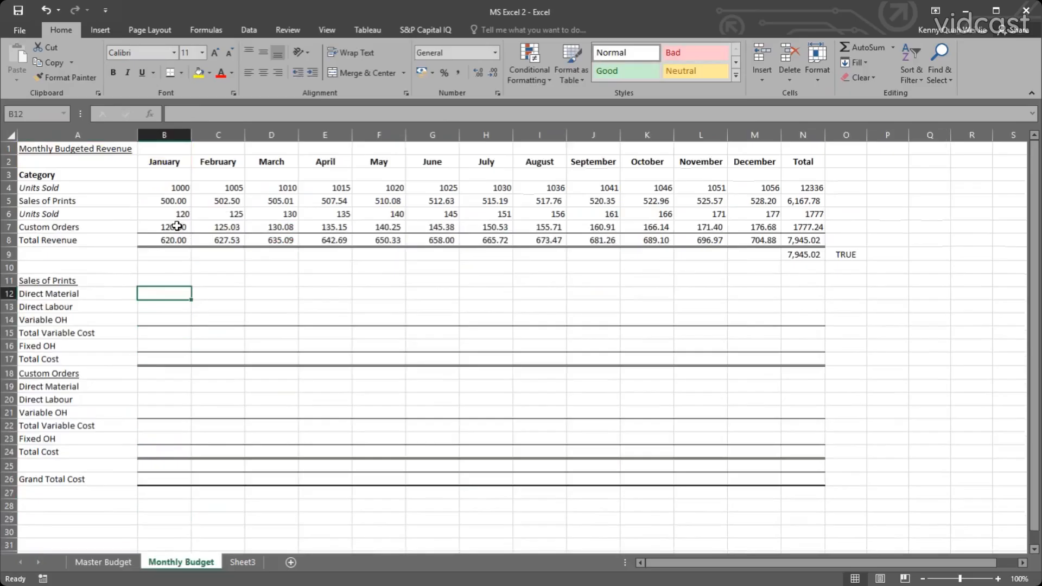
text(=)
click(164, 187)
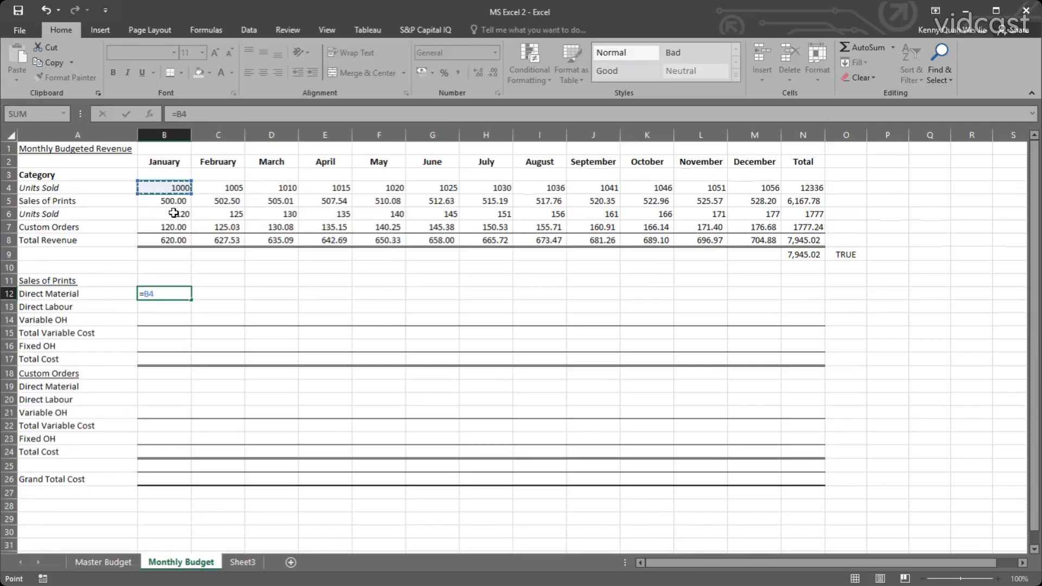
text(*)
click(114, 562)
click(634, 367)
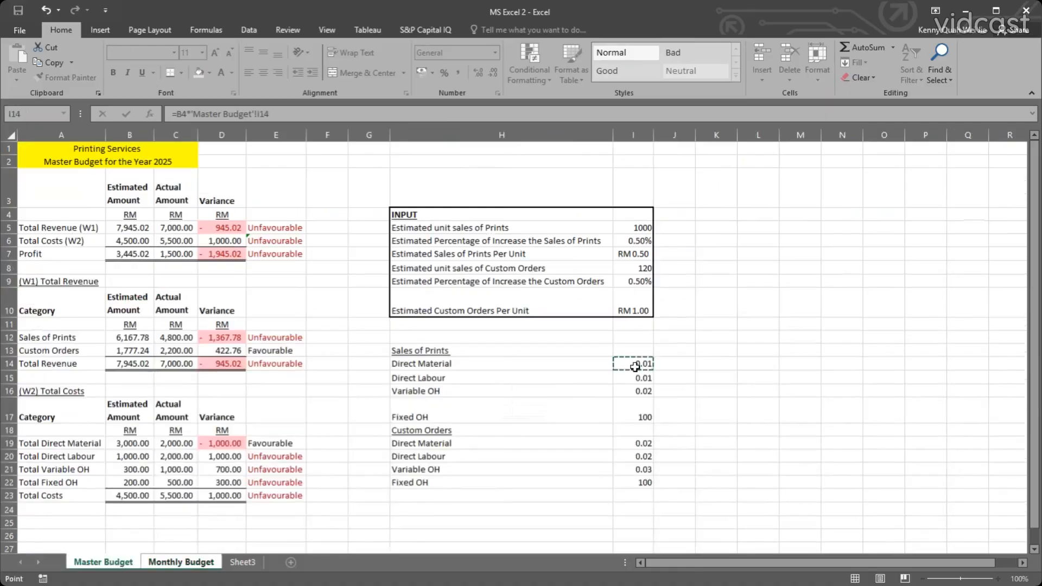
key(Return)
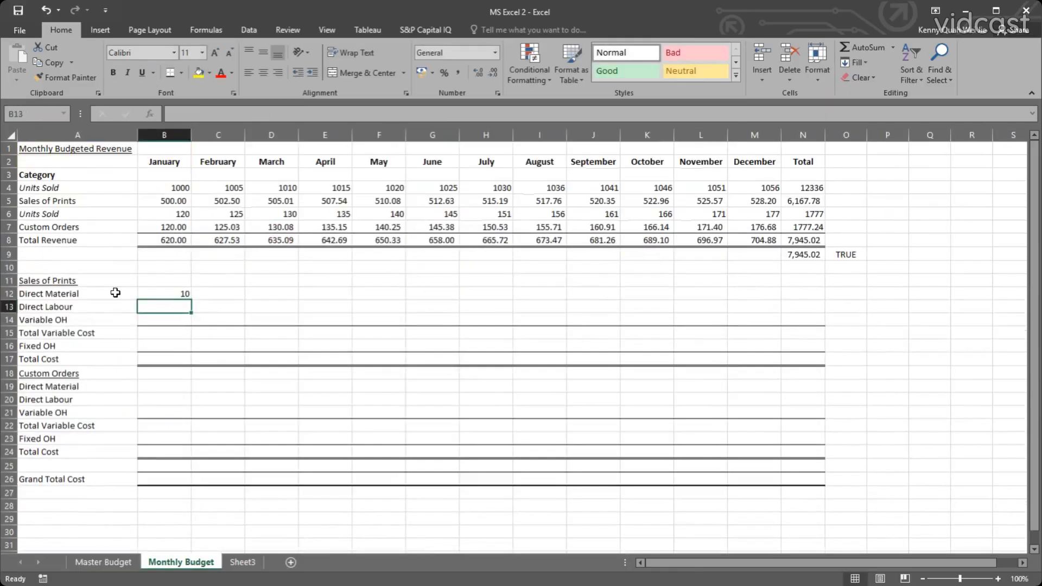
Make the Master Budget reference in B12 absolute as $I$14 and fill the Direct Material formula across through December in M12.
click(170, 294)
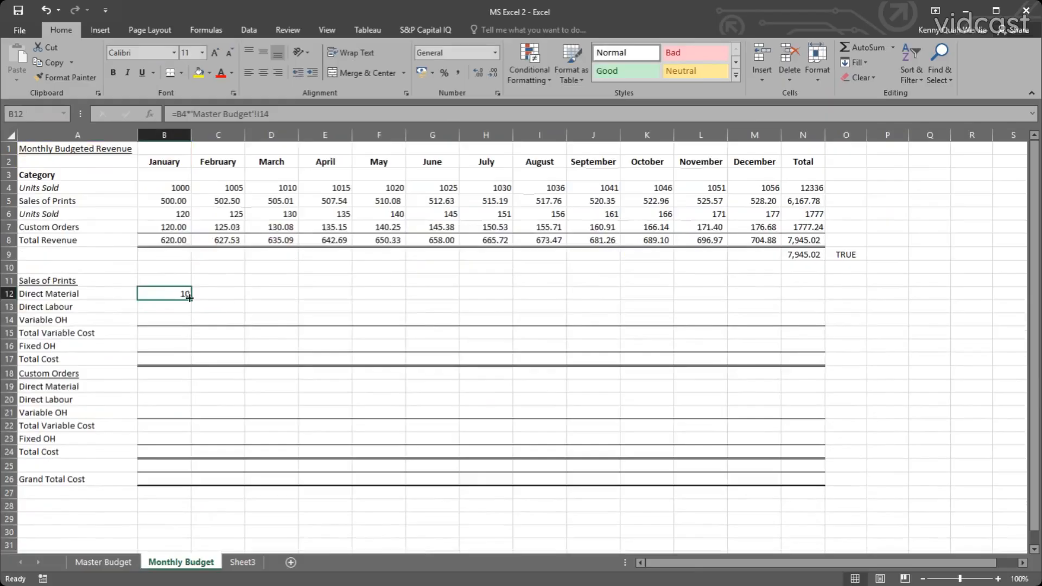
double_click(177, 293)
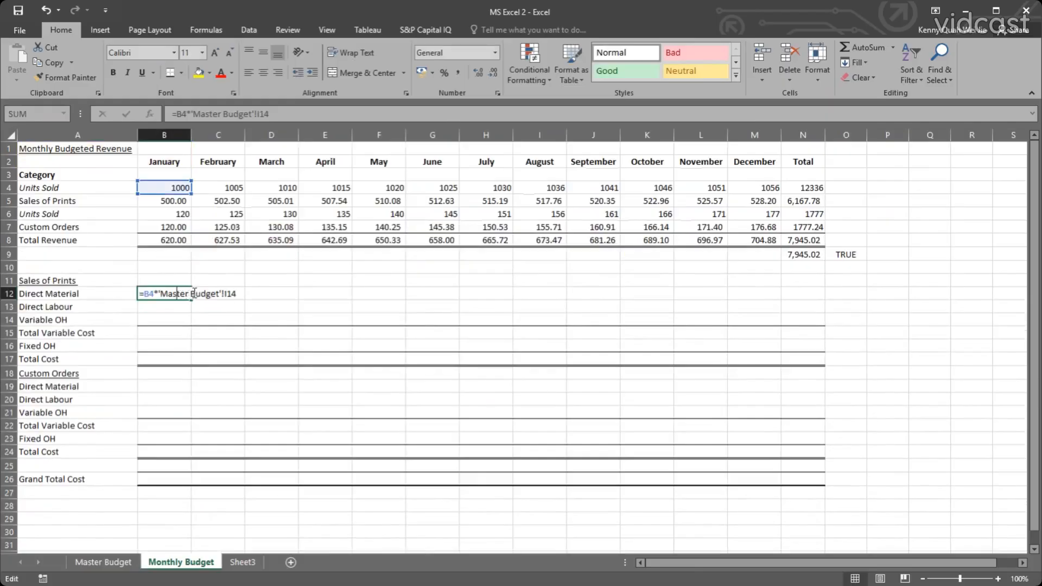
click(232, 293)
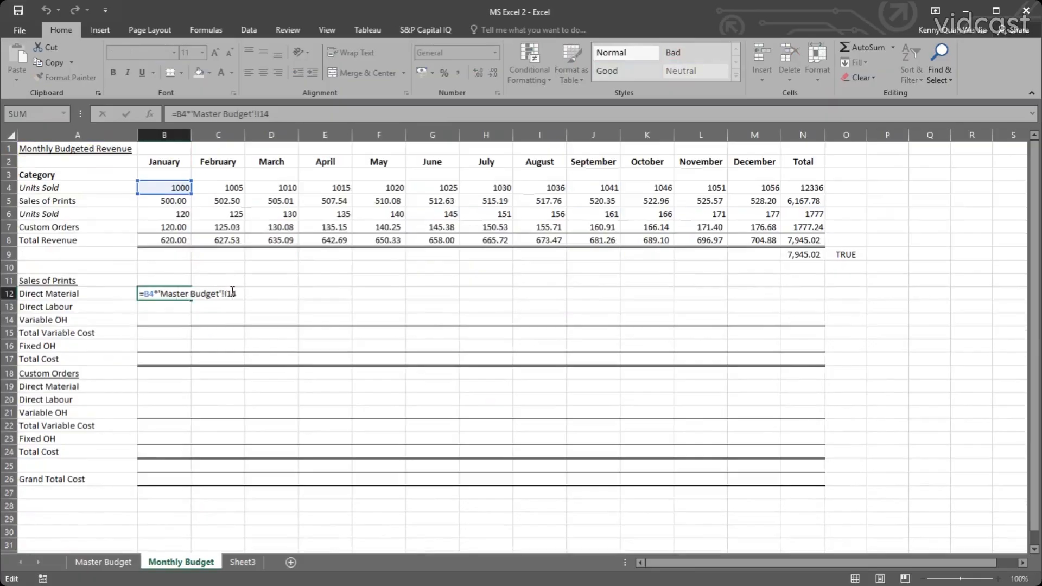
key(F4)
click(187, 298)
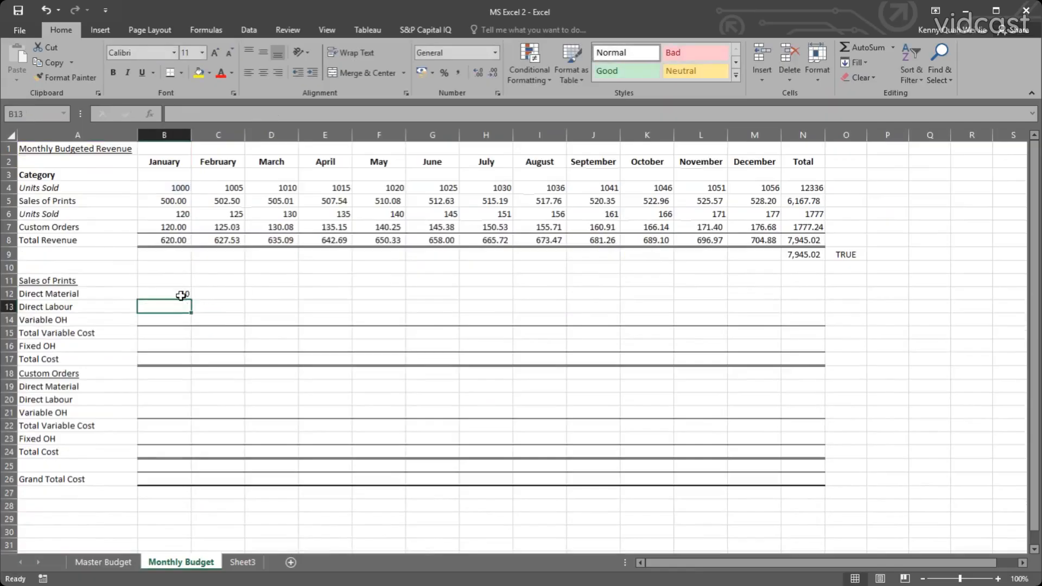
drag(191, 299, 775, 294)
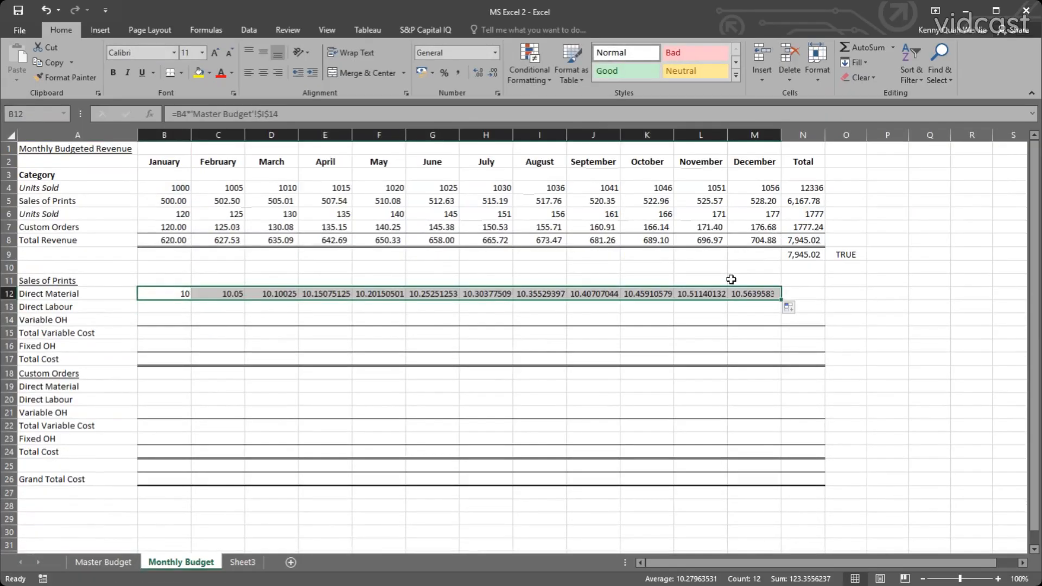
Check the filled Direct Material formulas from February to August for their Units Sold and fixed Master Budget references.
double_click(215, 294)
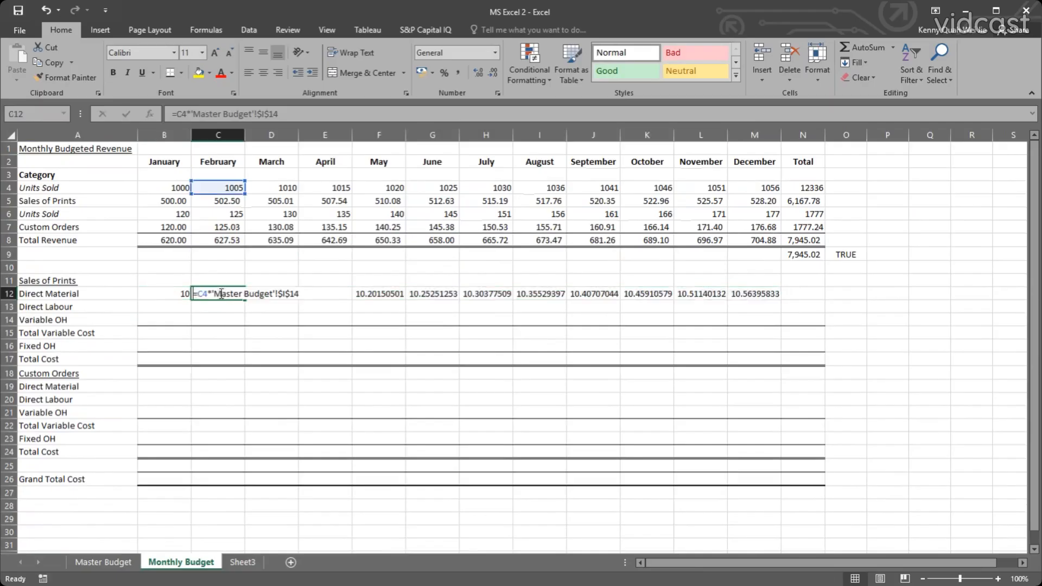
double_click(270, 294)
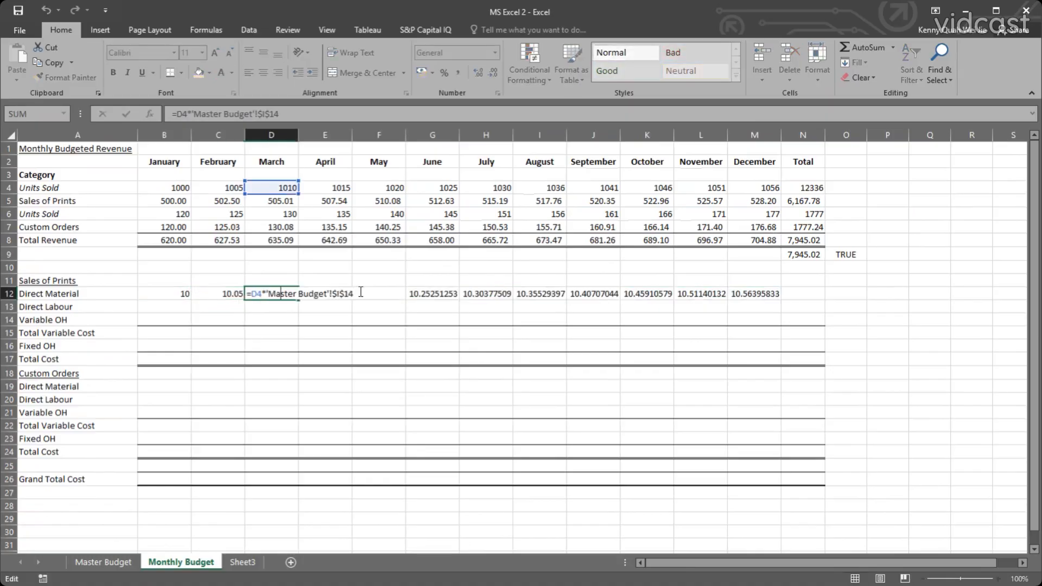
click(336, 293)
double_click(344, 294)
click(391, 294)
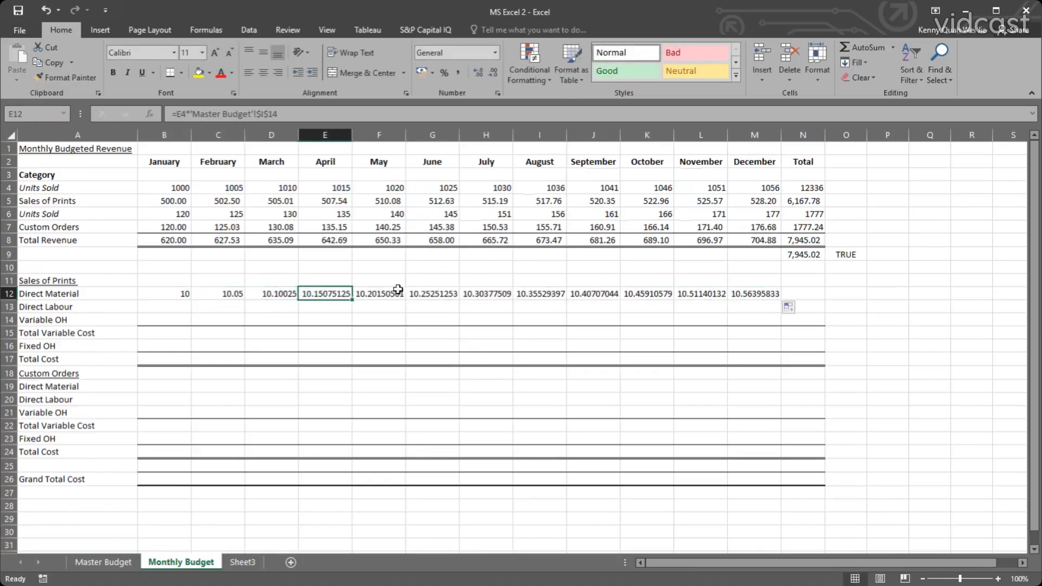
double_click(394, 293)
click(434, 293)
double_click(434, 293)
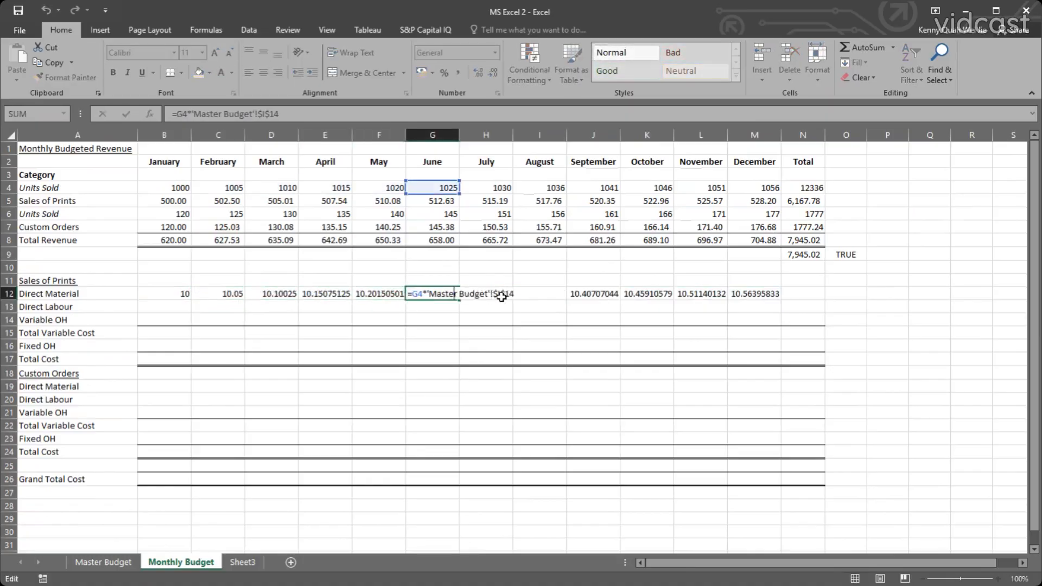
click(491, 294)
double_click(501, 294)
click(550, 293)
double_click(550, 294)
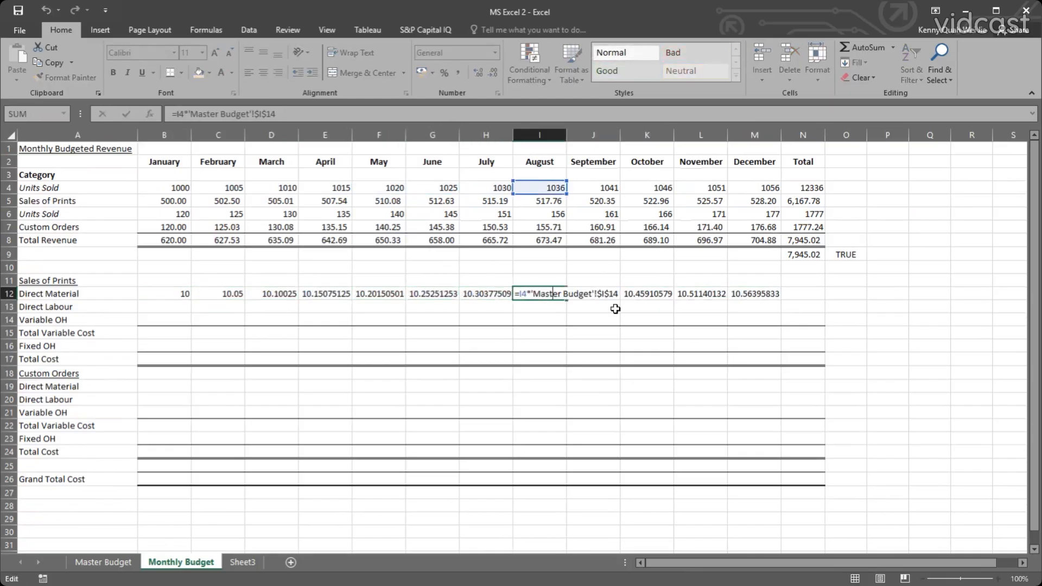
key(Escape)
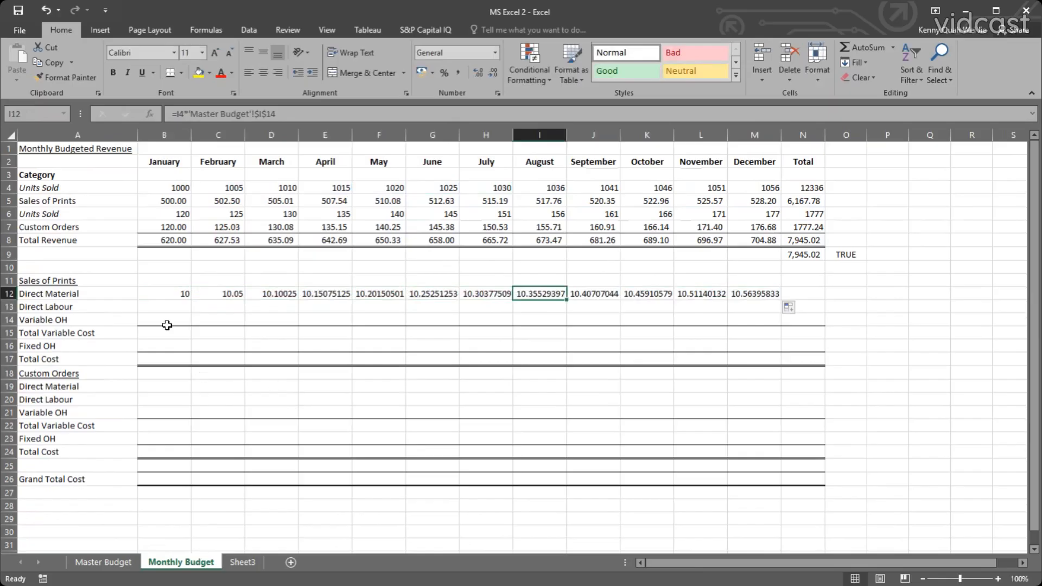
Apply the comma number format to the monthly Direct Material values in B12:M12 and recheck the February formula in C12.
drag(172, 295, 768, 295)
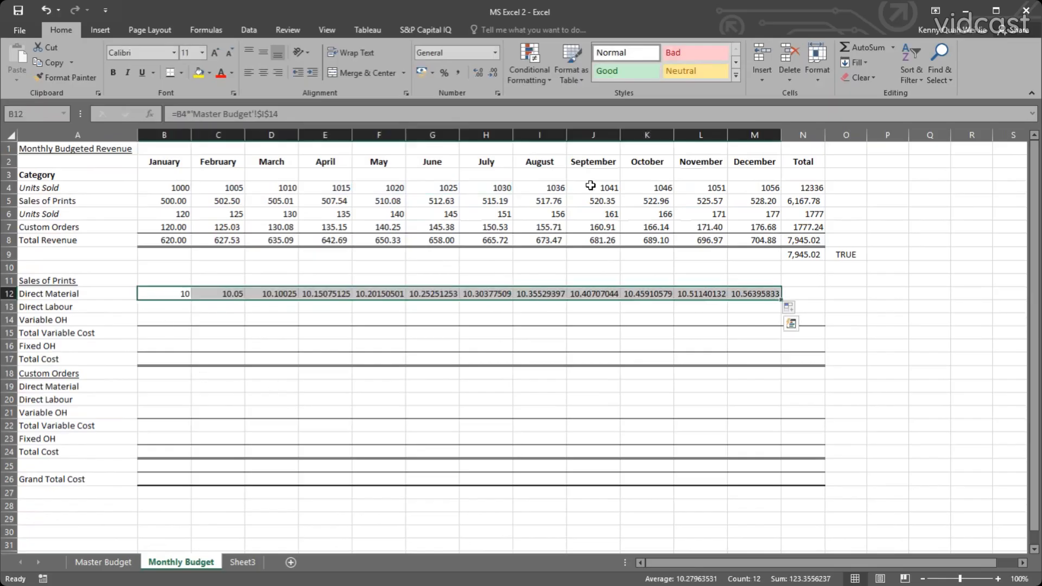
click(458, 72)
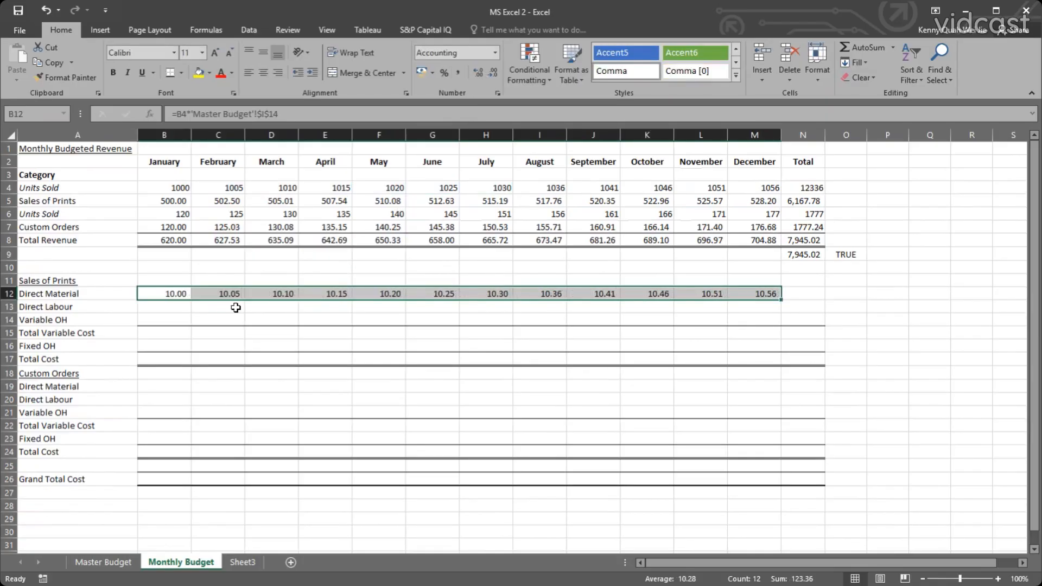
click(183, 308)
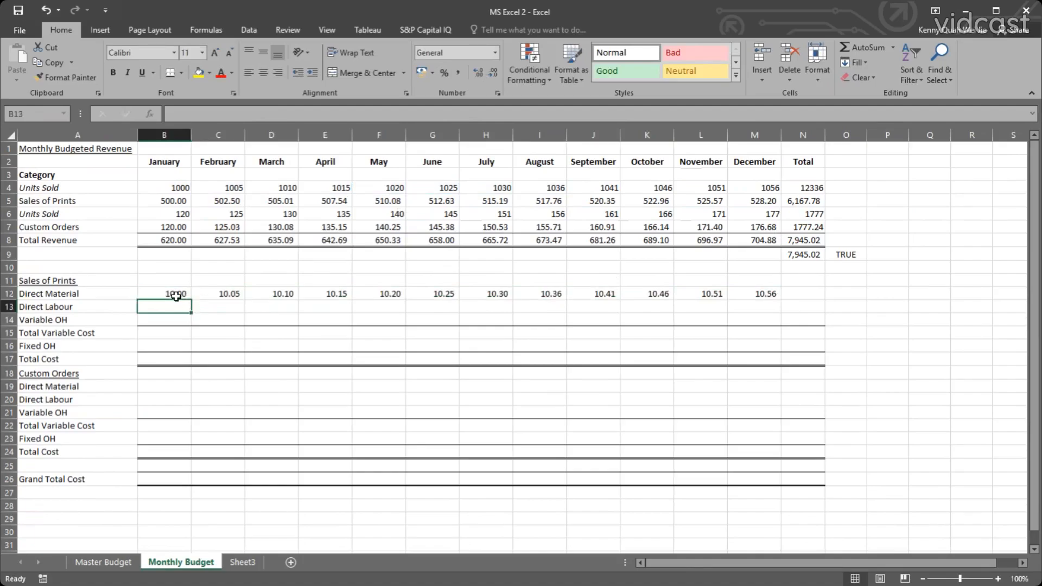
drag(176, 294, 751, 294)
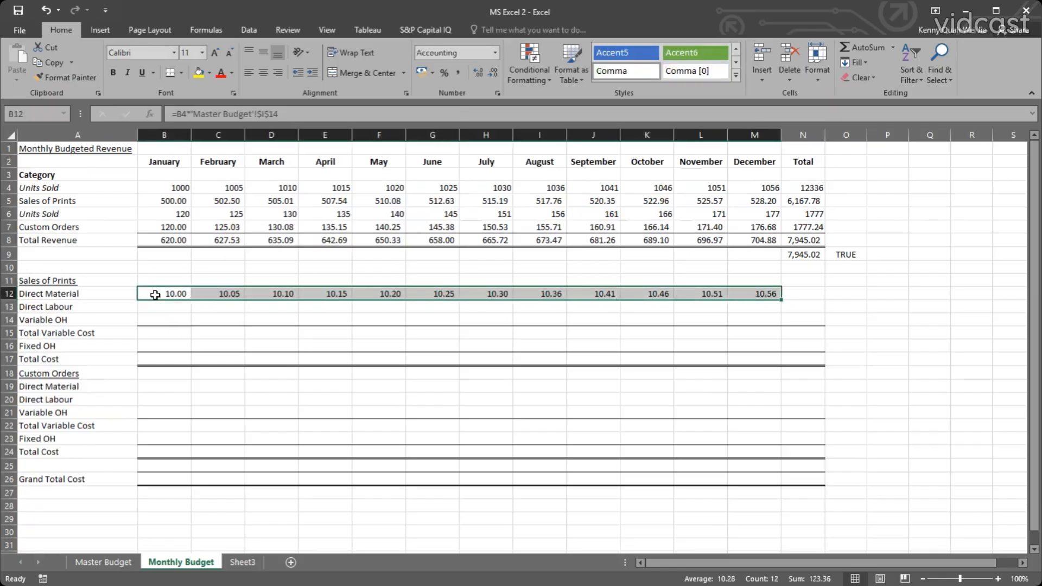
click(201, 293)
double_click(201, 293)
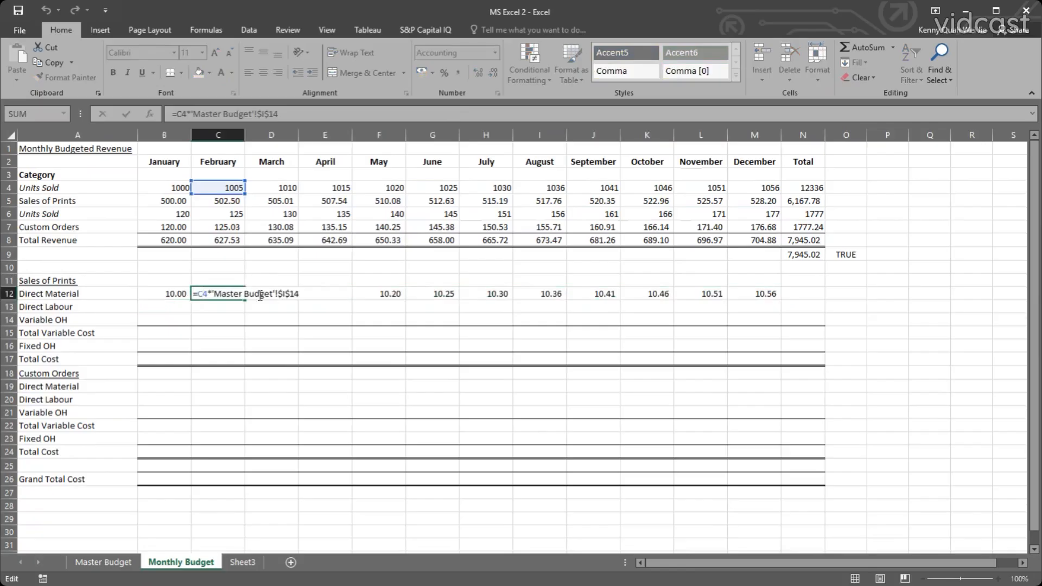
key(Escape)
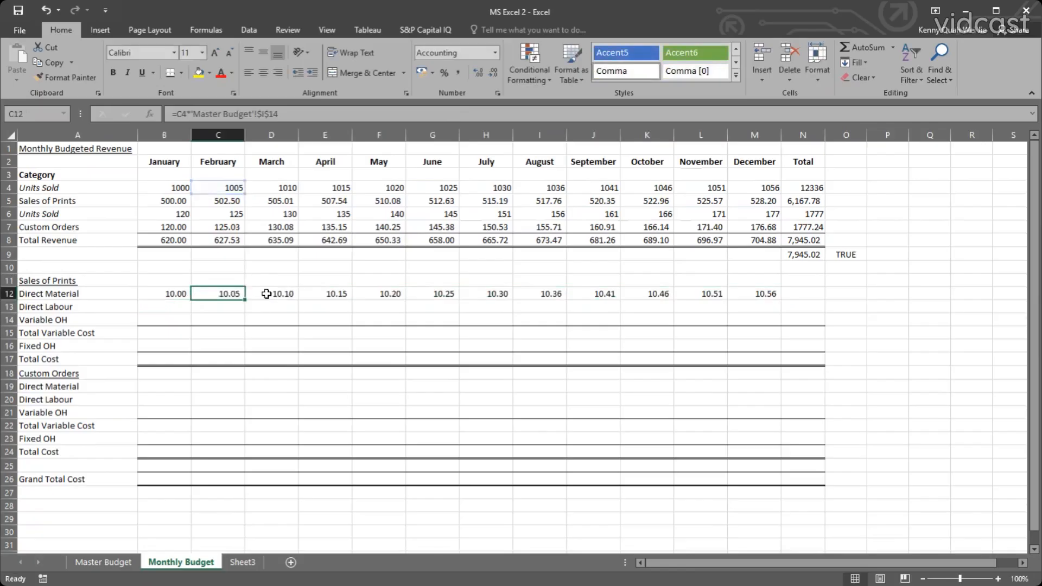
Review the February Direct Material formula in C12 and the Sales of Prints Direct Labour input in I15 of Master Budget.
double_click(233, 293)
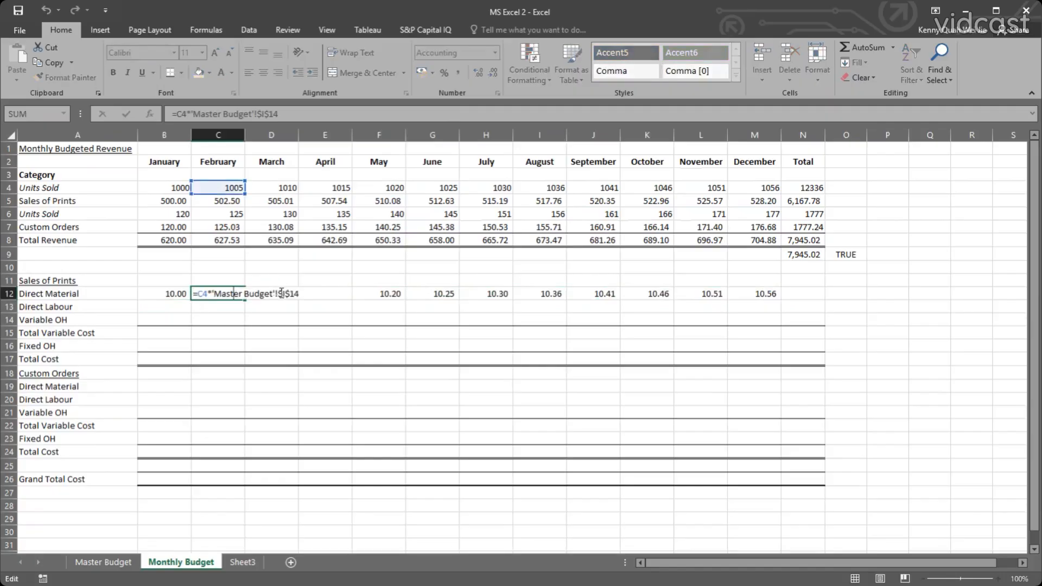
key(Escape)
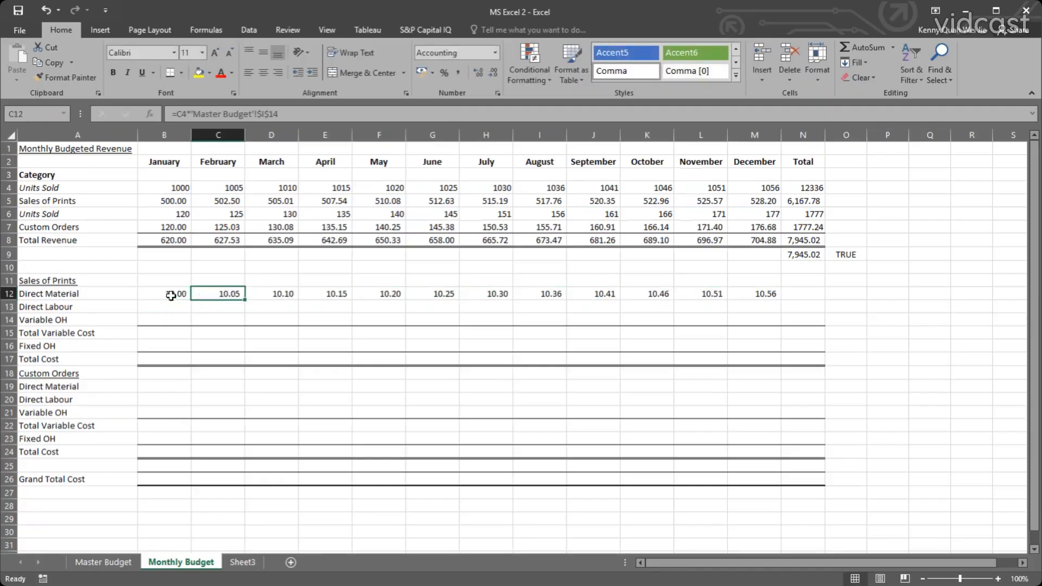
click(171, 294)
click(72, 308)
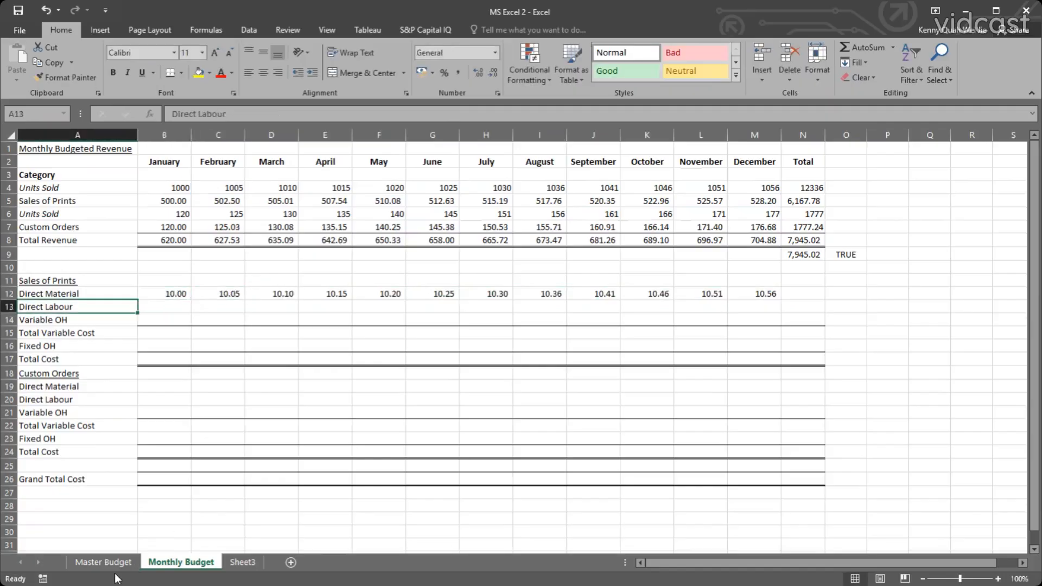
click(103, 561)
click(624, 376)
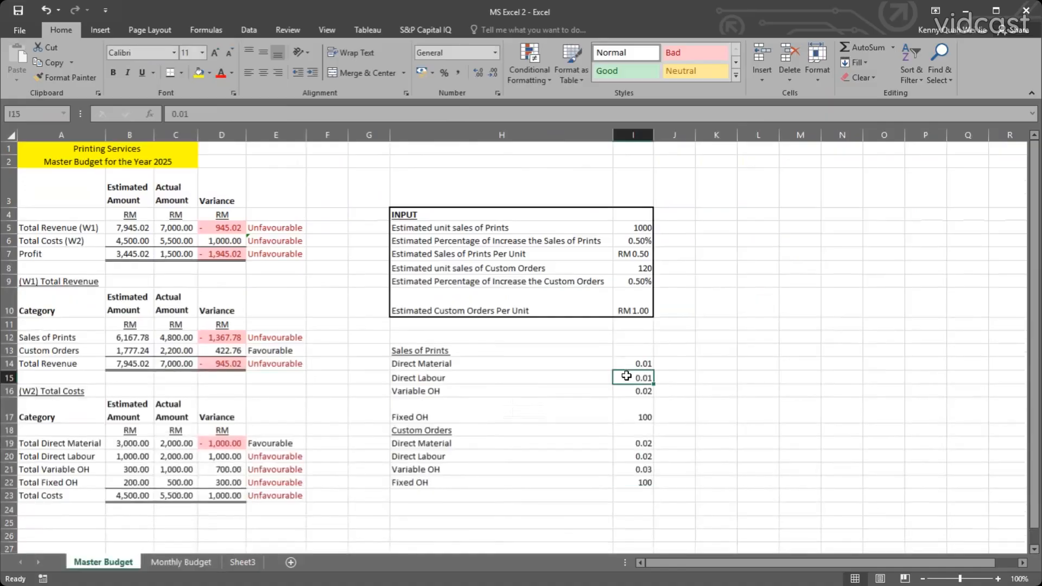
click(181, 563)
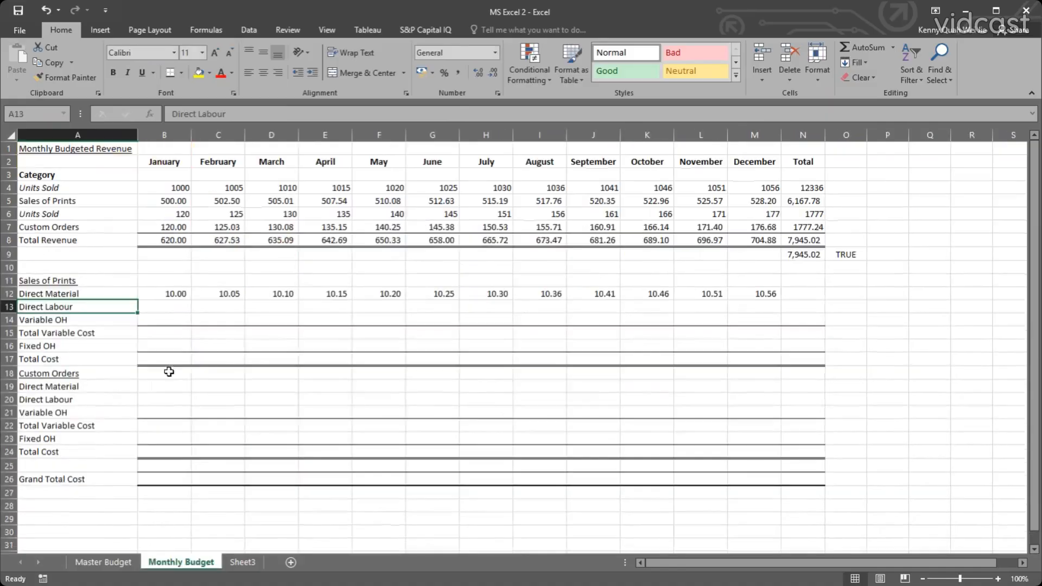
Fill the January Direct Material formula from B12 down to Direct Labour in B13 and compare the references in both formulas.
click(163, 296)
drag(191, 301, 189, 315)
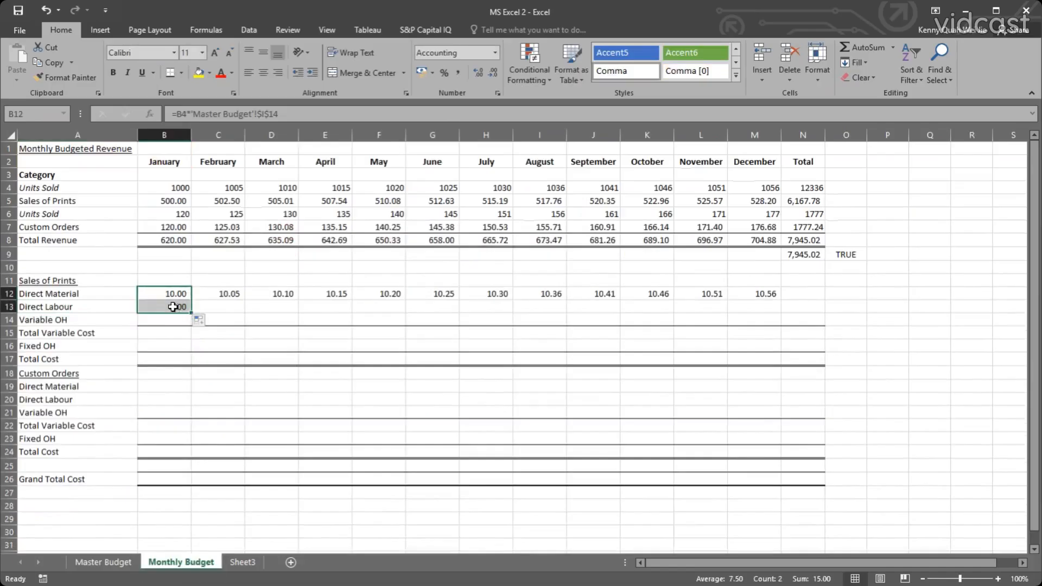
click(174, 307)
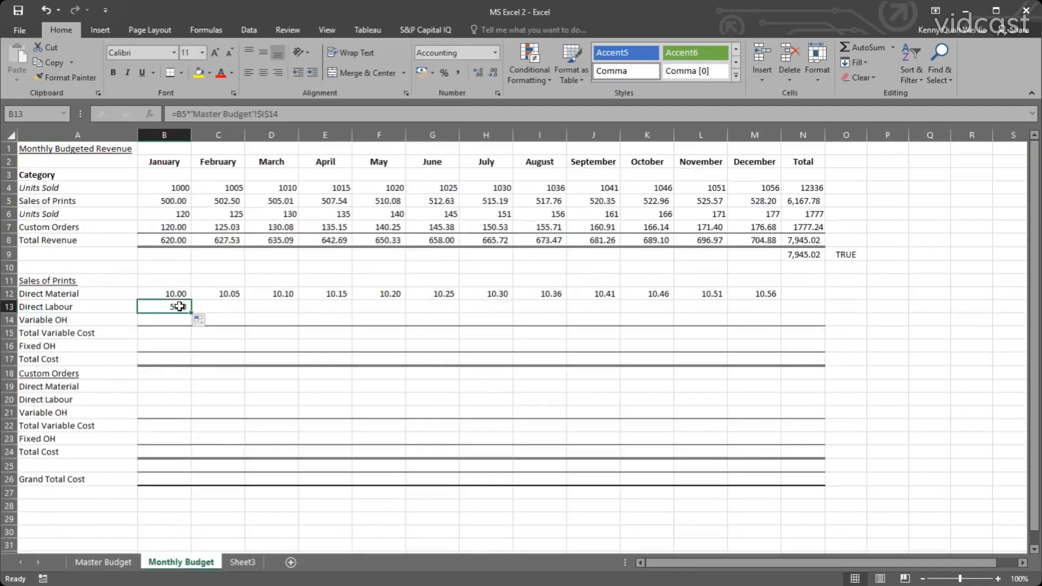
click(178, 294)
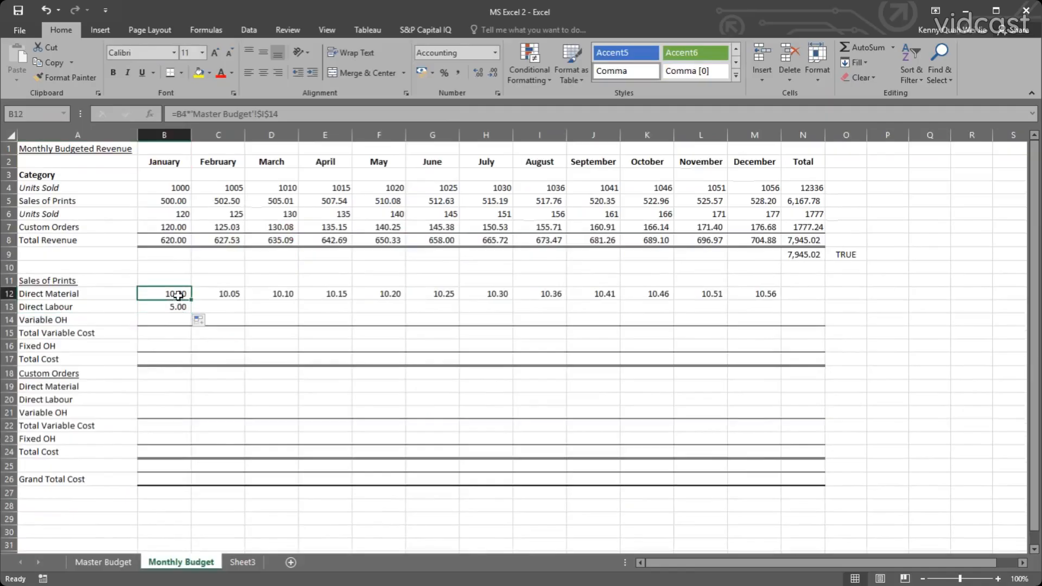
double_click(179, 294)
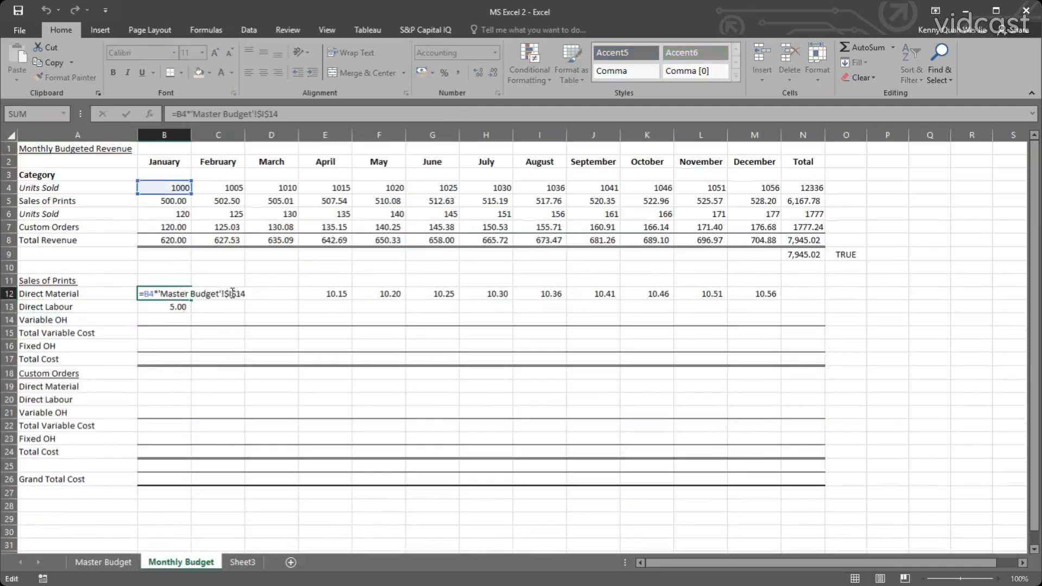
click(232, 293)
key(Escape)
double_click(172, 307)
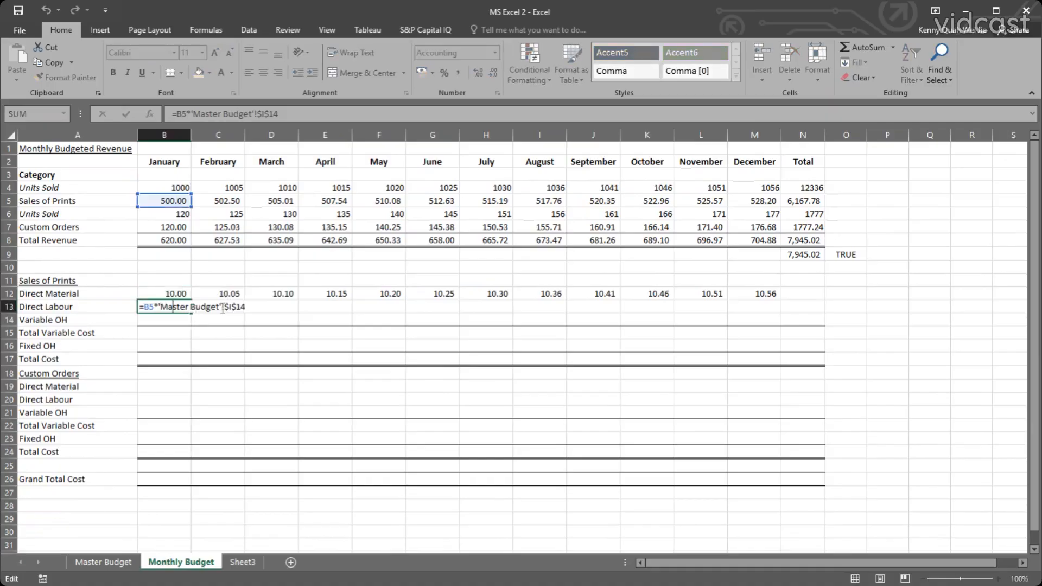
key(Escape)
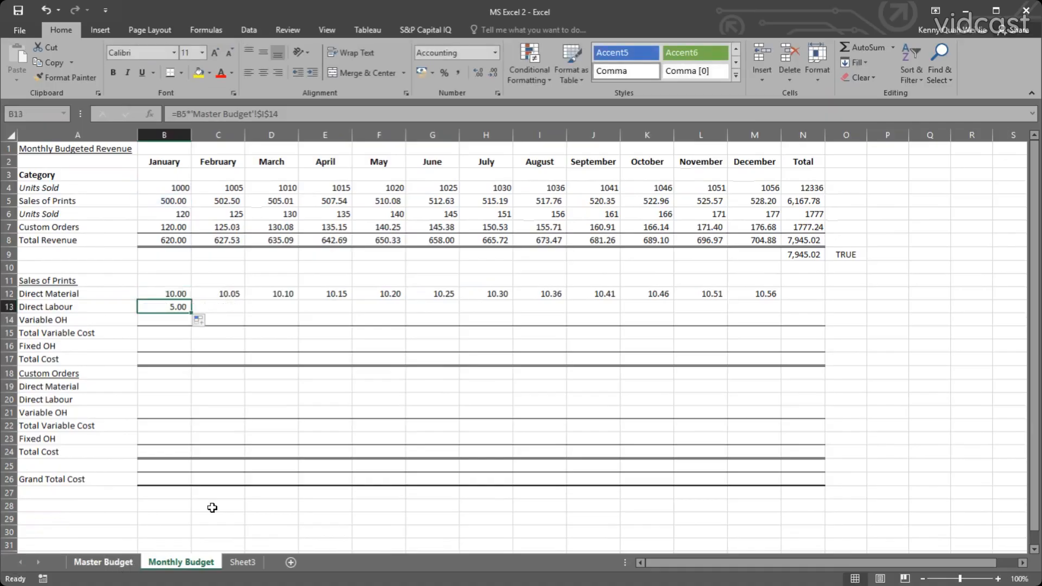
Check which row of Master Budget holds the Direct Labour input for Sales of Prints.
click(103, 562)
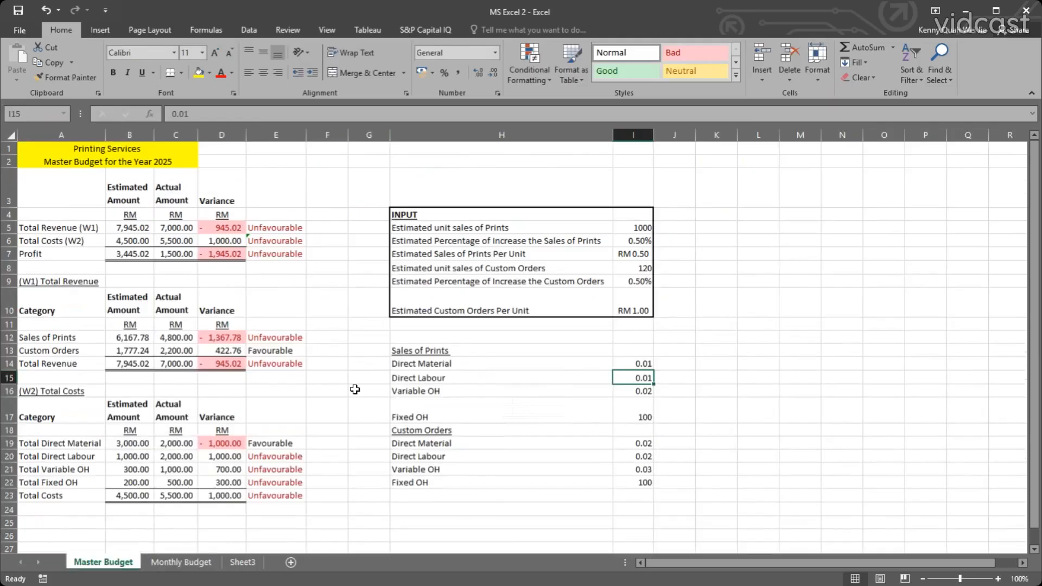
click(8, 377)
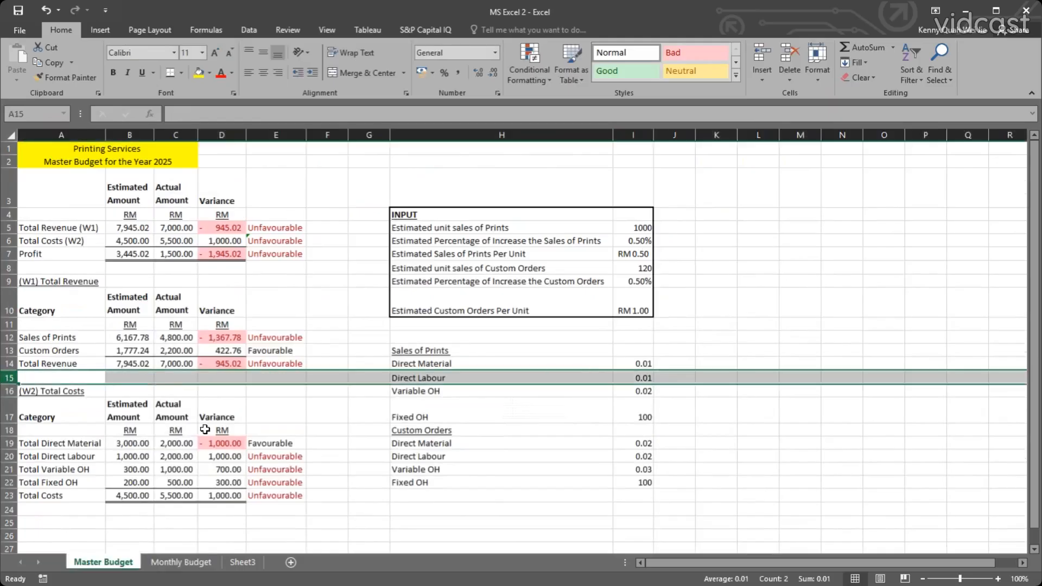
click(158, 563)
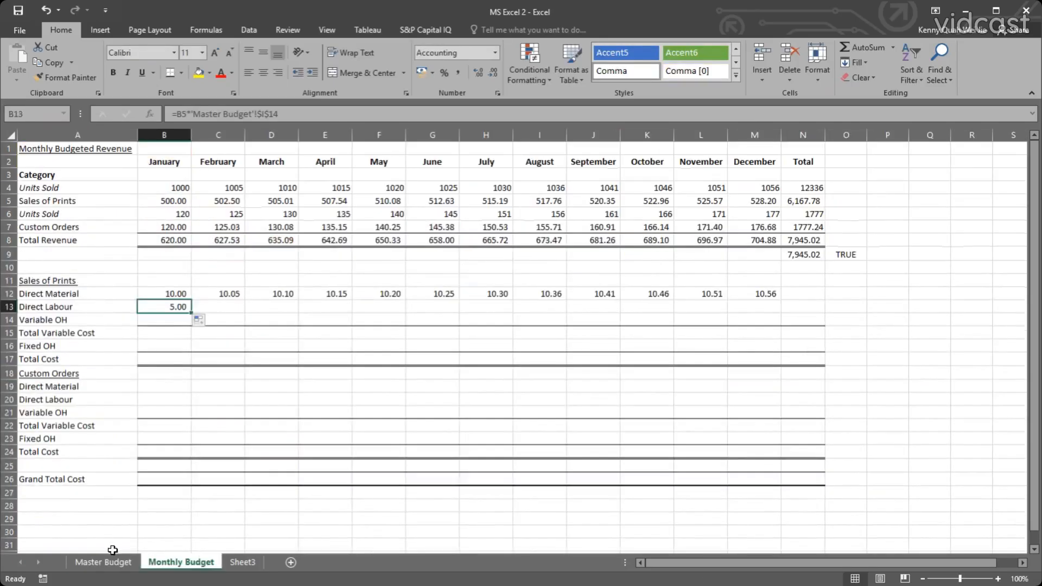
Change the Master Budget reference in B12 to $I14, leaving the row relative, and refill the Direct Material formula through December in M12.
click(165, 295)
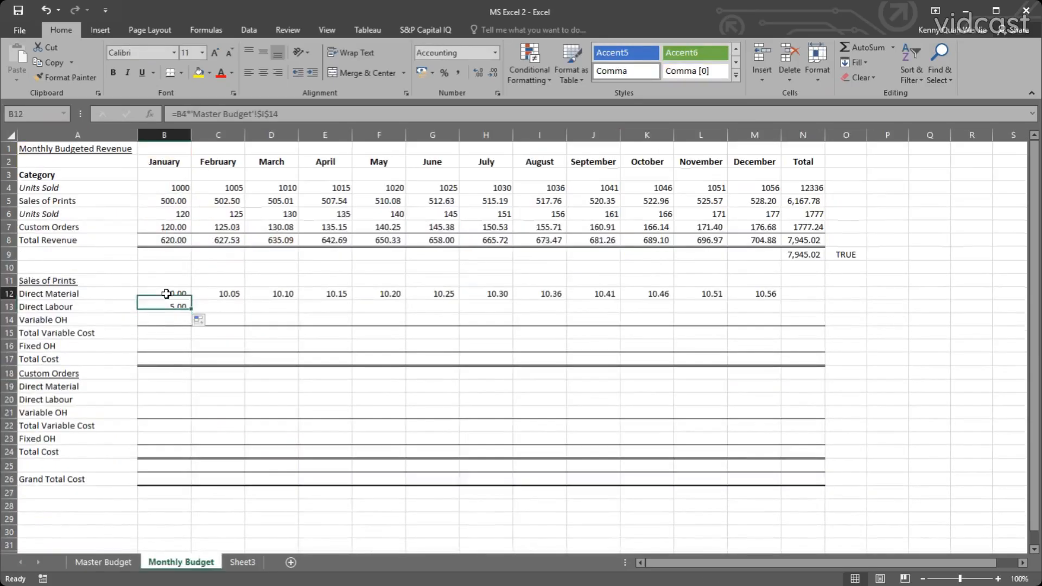
double_click(166, 294)
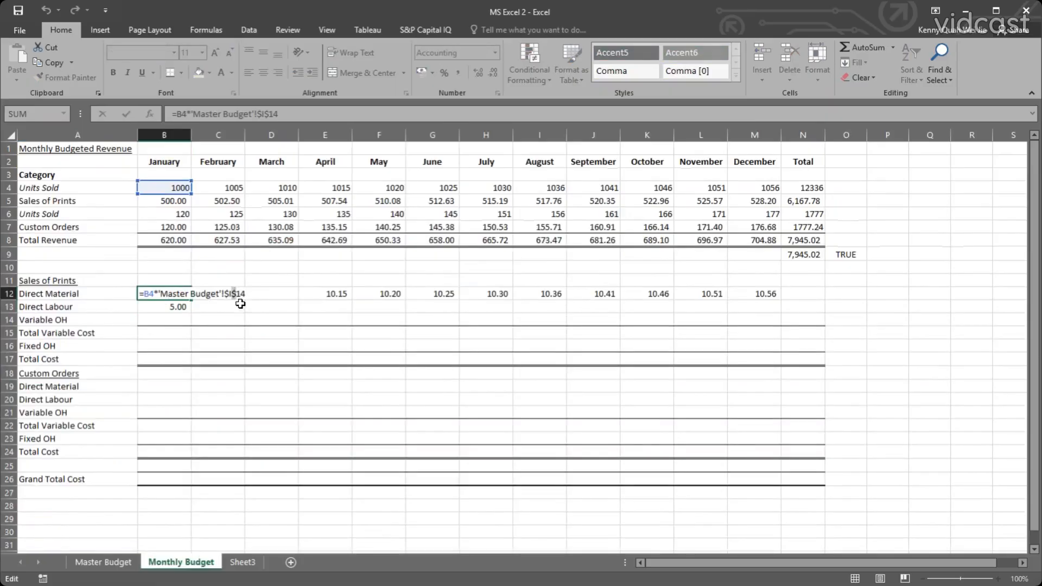
key(BackSpace)
key(Return)
click(177, 296)
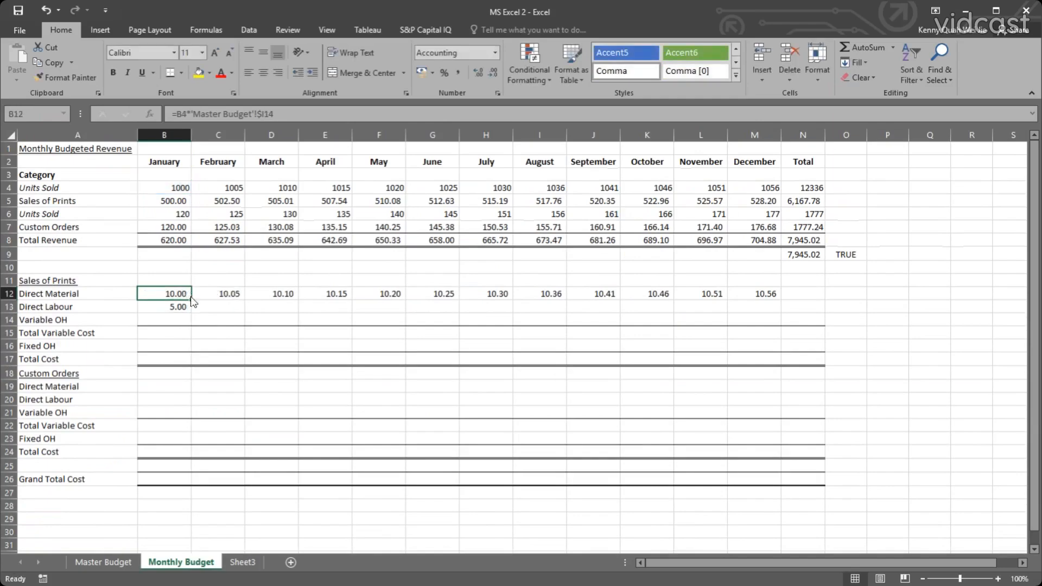
drag(191, 299, 785, 290)
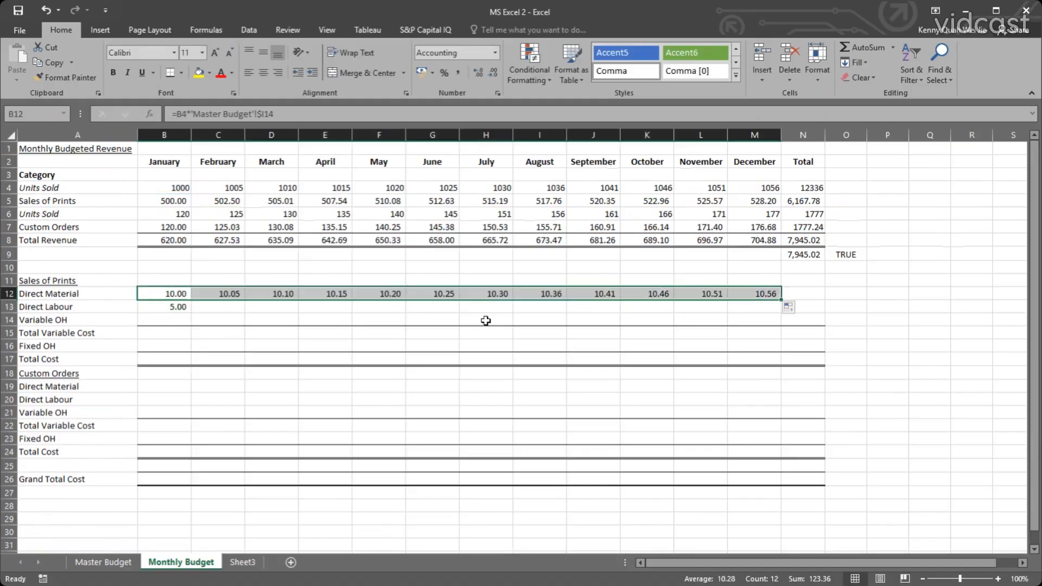
Check the refilled Direct Material formulas from June to December for their Units Sold and Master Budget references.
click(431, 294)
click(481, 293)
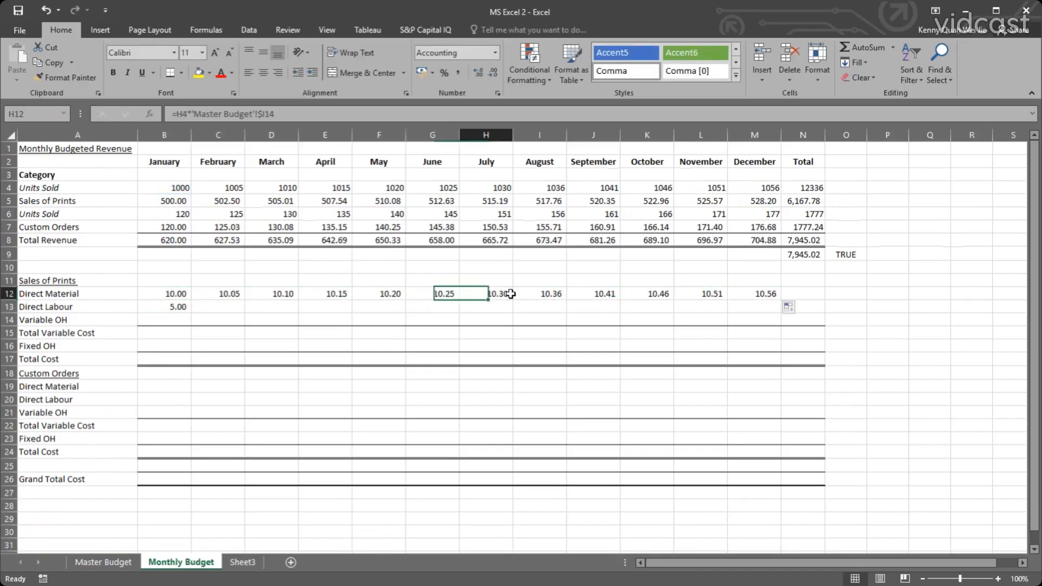
click(537, 293)
click(591, 294)
click(645, 293)
click(700, 294)
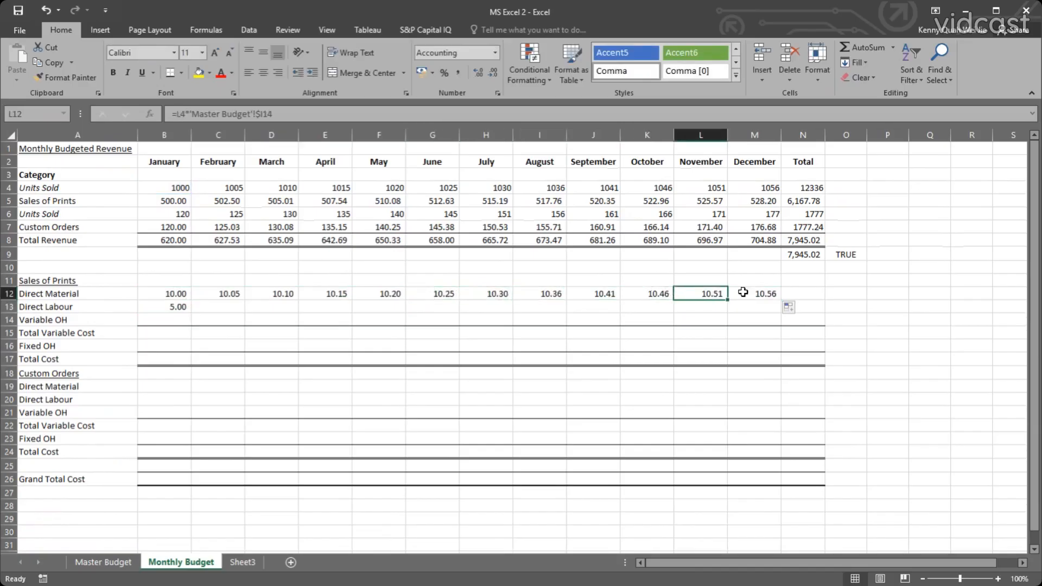
click(755, 294)
Fill the January Direct Material formula from B12 down to Direct Labour in B13 and inspect the copied formula.
click(186, 294)
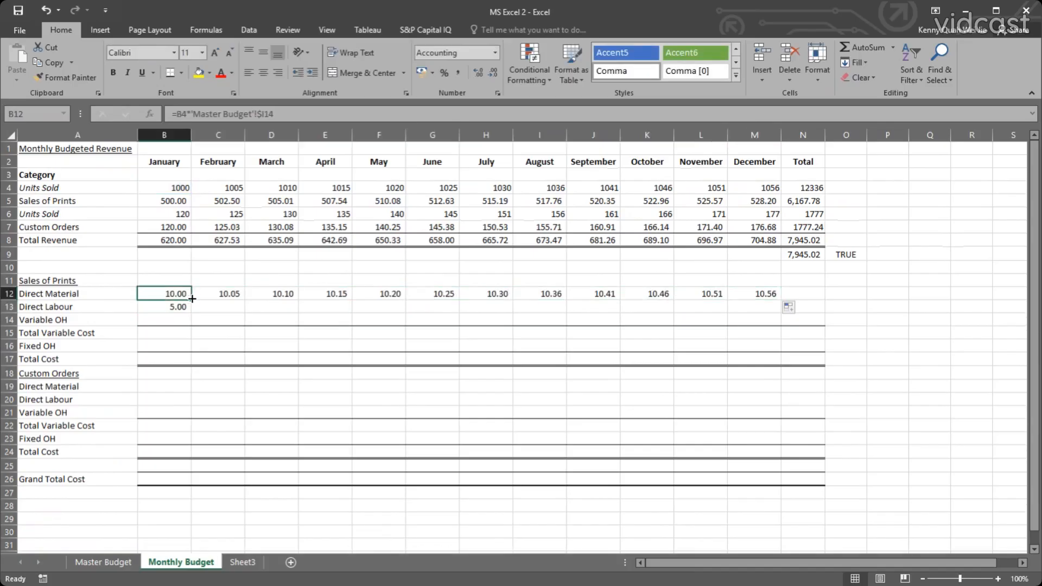
drag(192, 298, 184, 308)
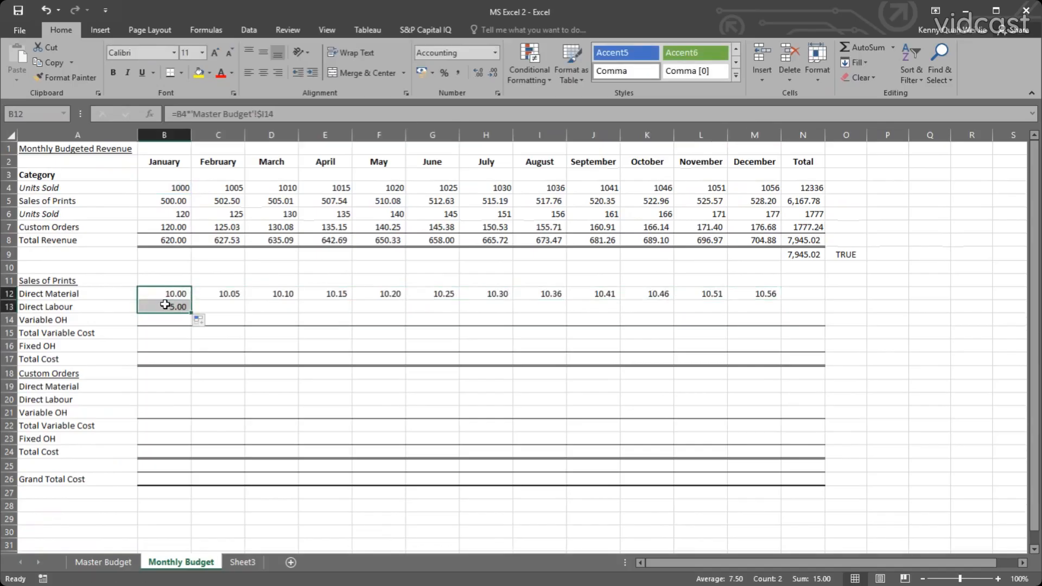
double_click(165, 305)
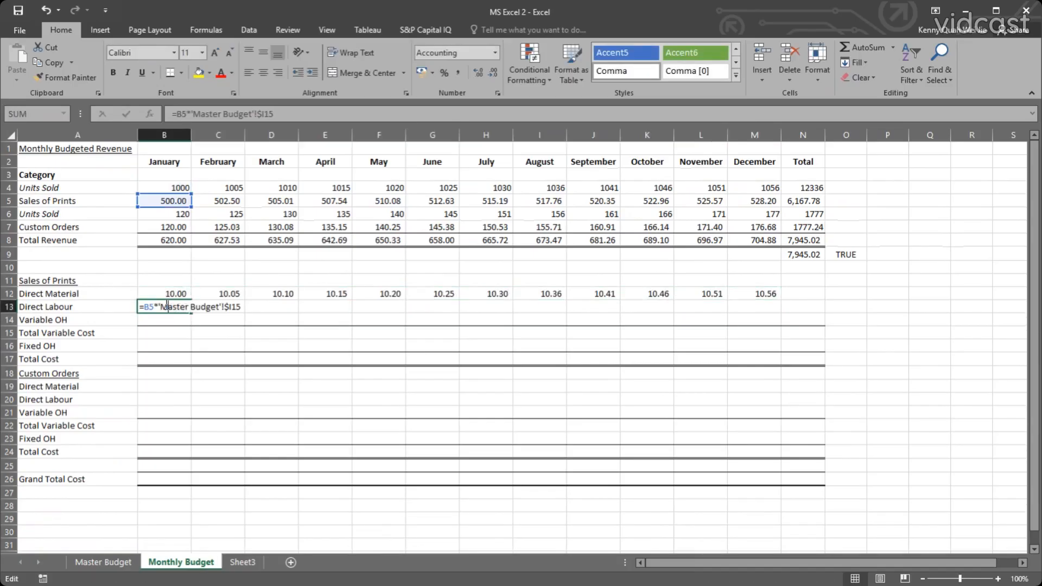
key(Escape)
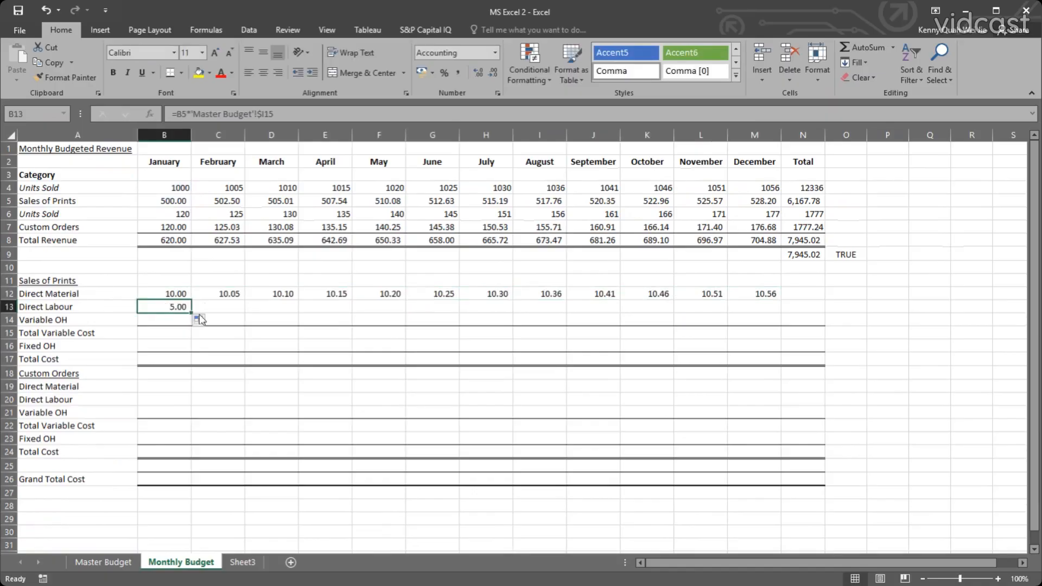
Compare the January Direct Material and Direct Labour formulas in B12 and B13 for their Units Sold and Master Budget references.
click(163, 299)
double_click(164, 305)
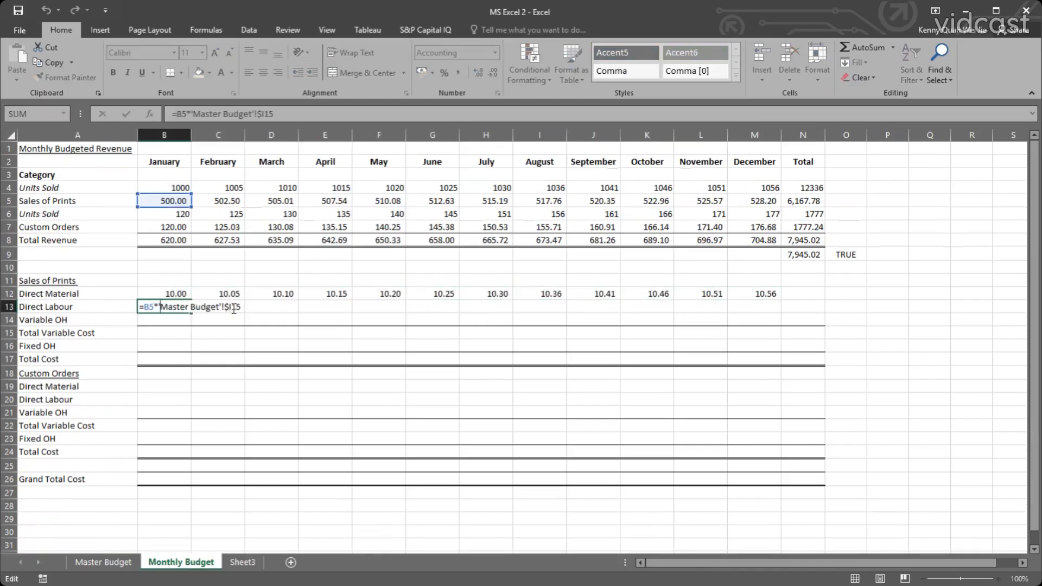
key(Return)
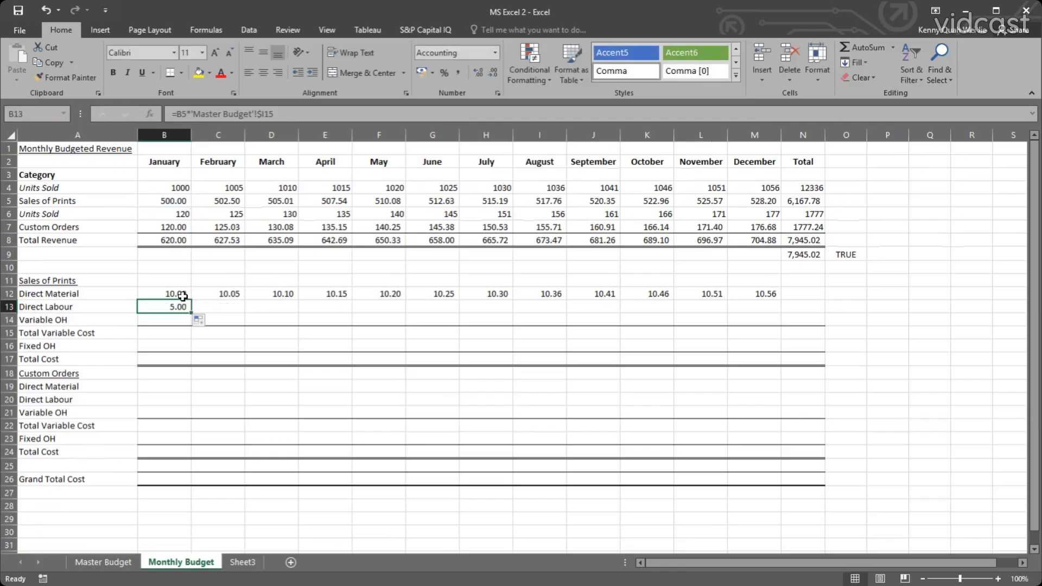
double_click(179, 295)
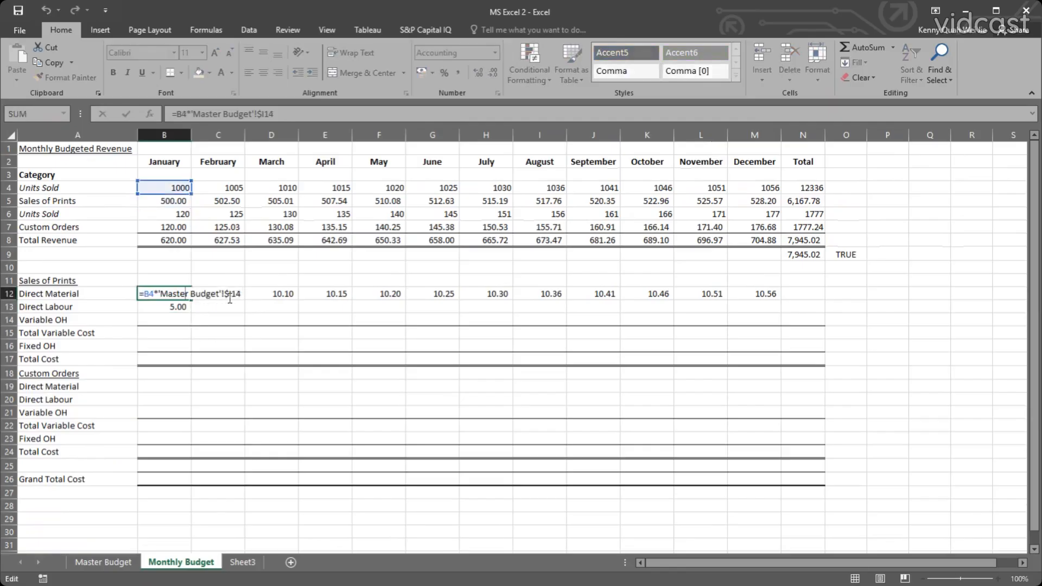
key(Return)
double_click(175, 306)
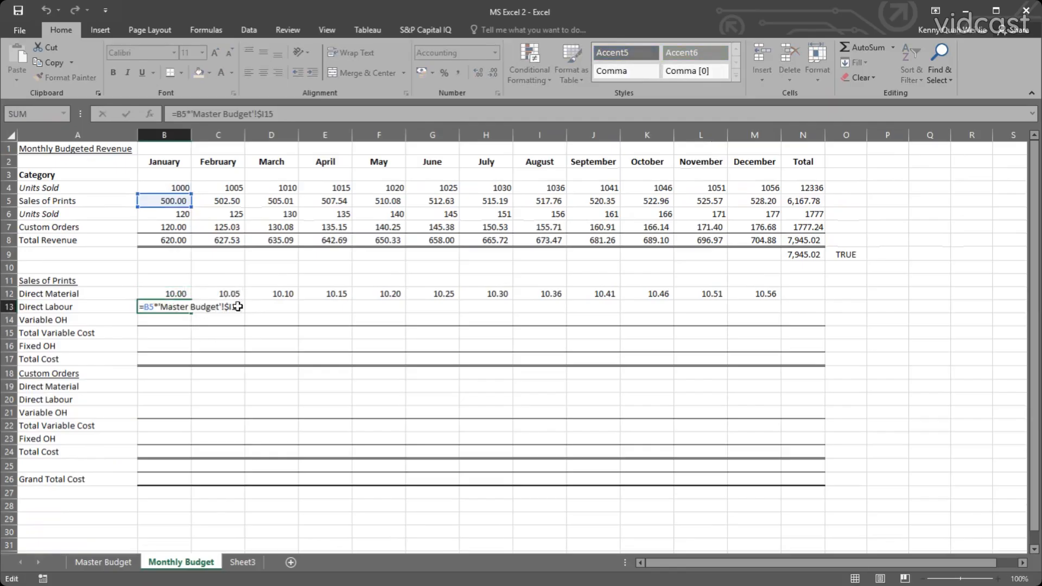
key(Escape)
double_click(172, 305)
key(Return)
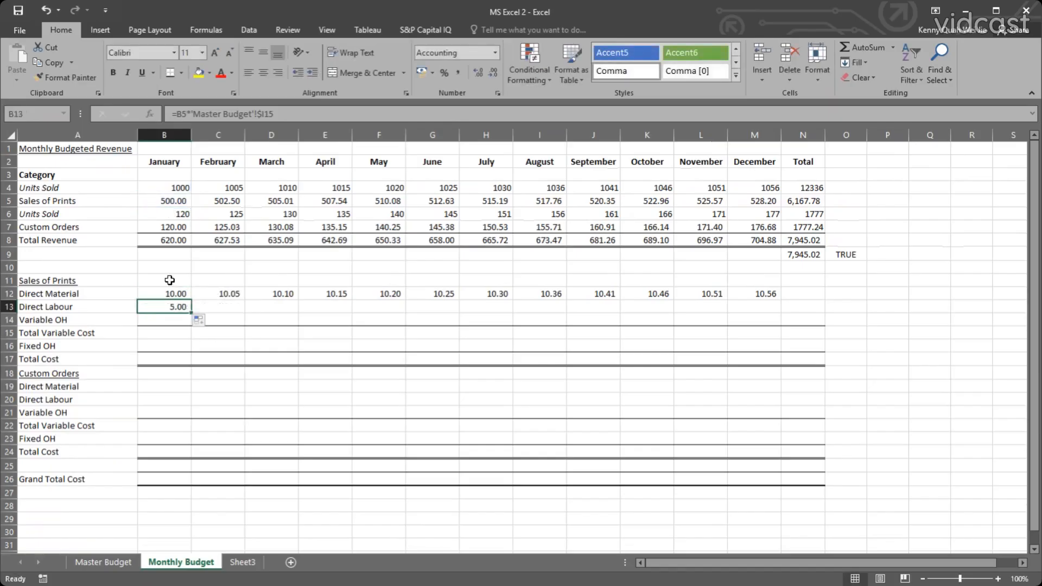
Open the January Direct Material formula in B12 for editing.
double_click(168, 293)
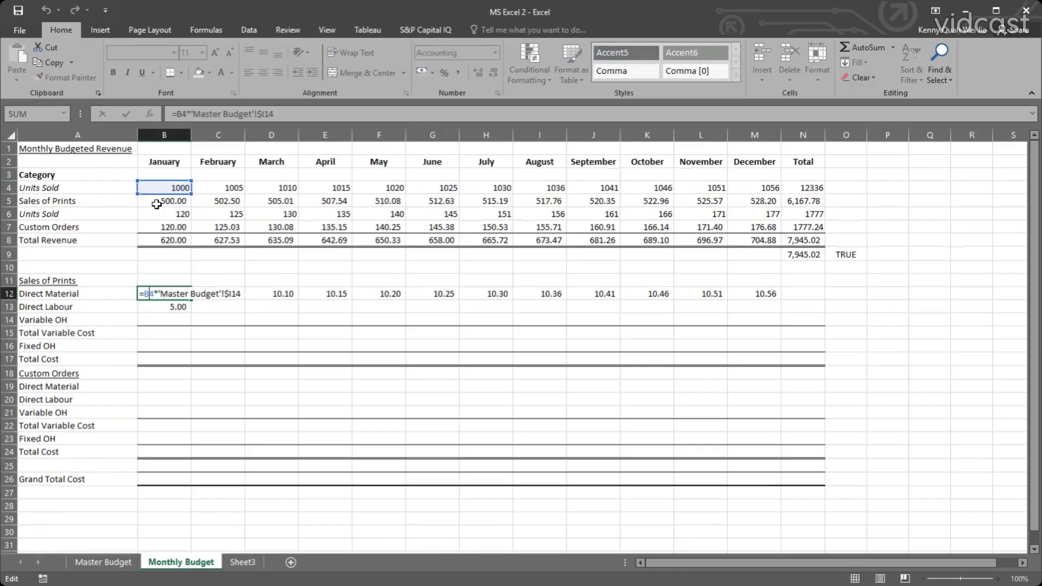
Lock the Units Sold row in January's Direct Material formula as B$4 and fill it through December and down into Direct Labour, B12:M13.
text($)
key(Return)
click(181, 296)
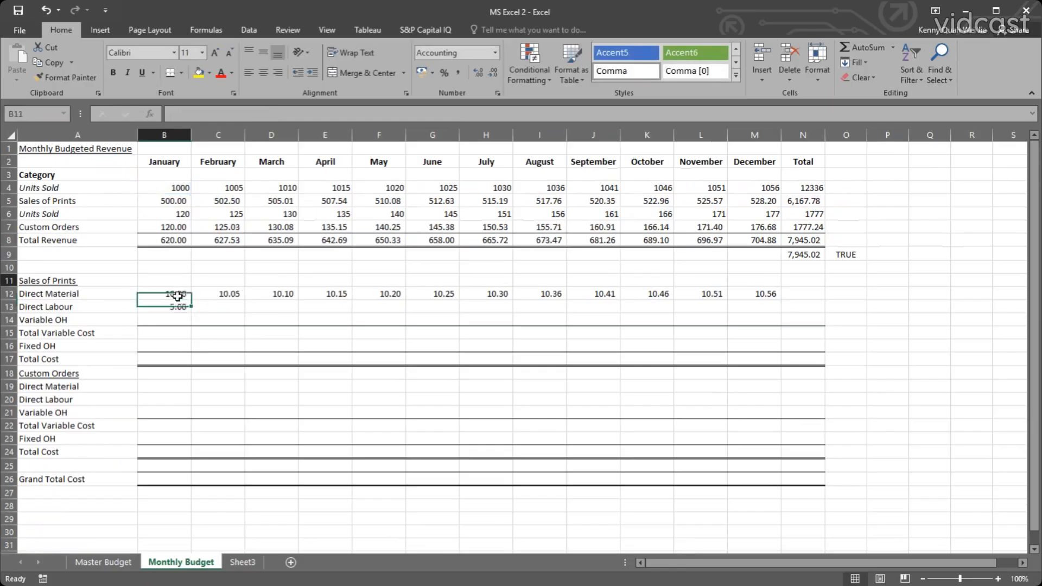
drag(194, 298, 777, 309)
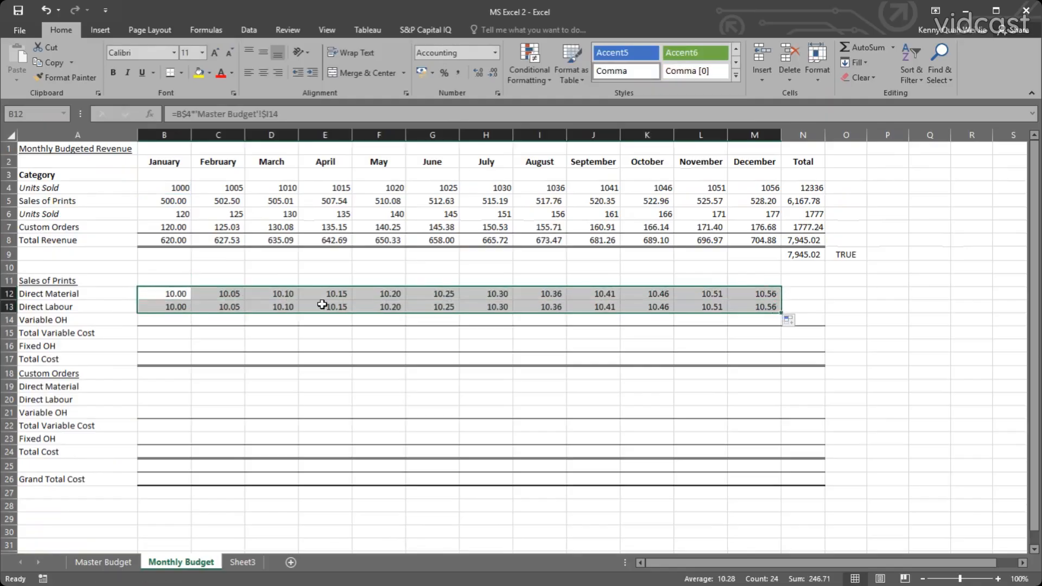
Check the Direct Labour formulas for January to April and December for their Units Sold and Master Budget references.
double_click(165, 306)
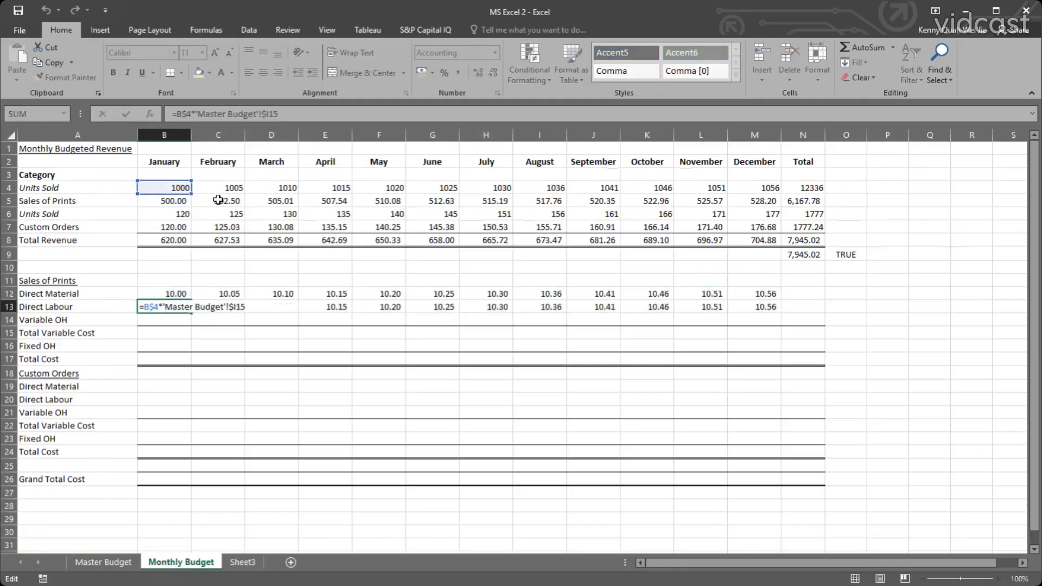
key(Escape)
click(223, 310)
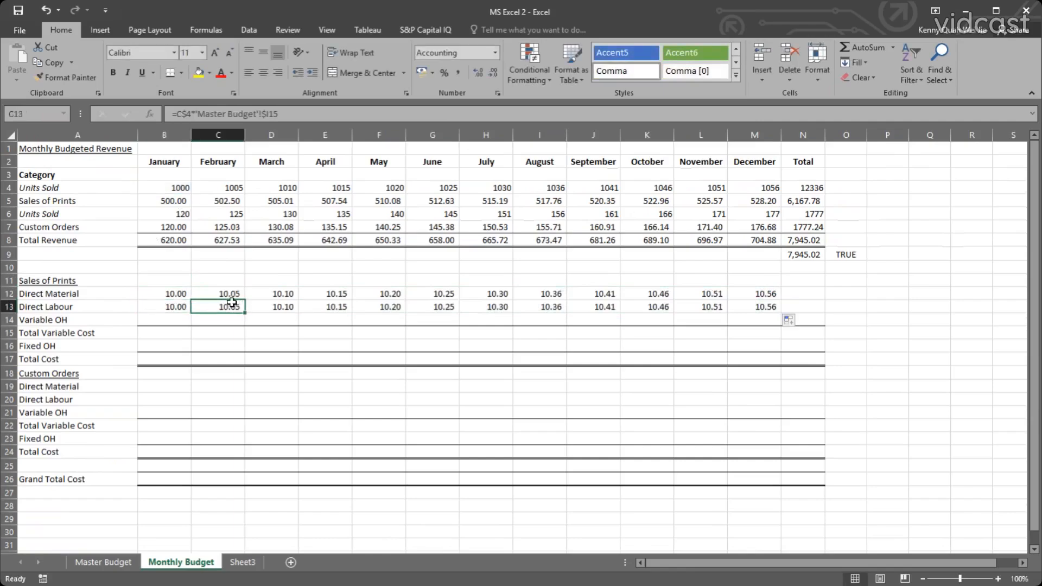
double_click(225, 307)
key(Escape)
double_click(278, 306)
key(Escape)
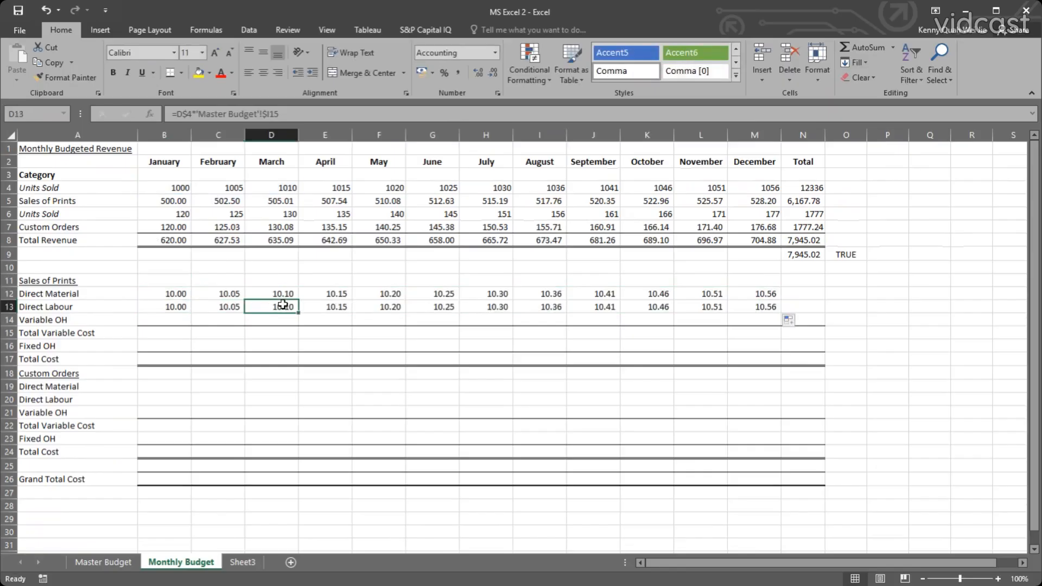
double_click(284, 306)
key(Escape)
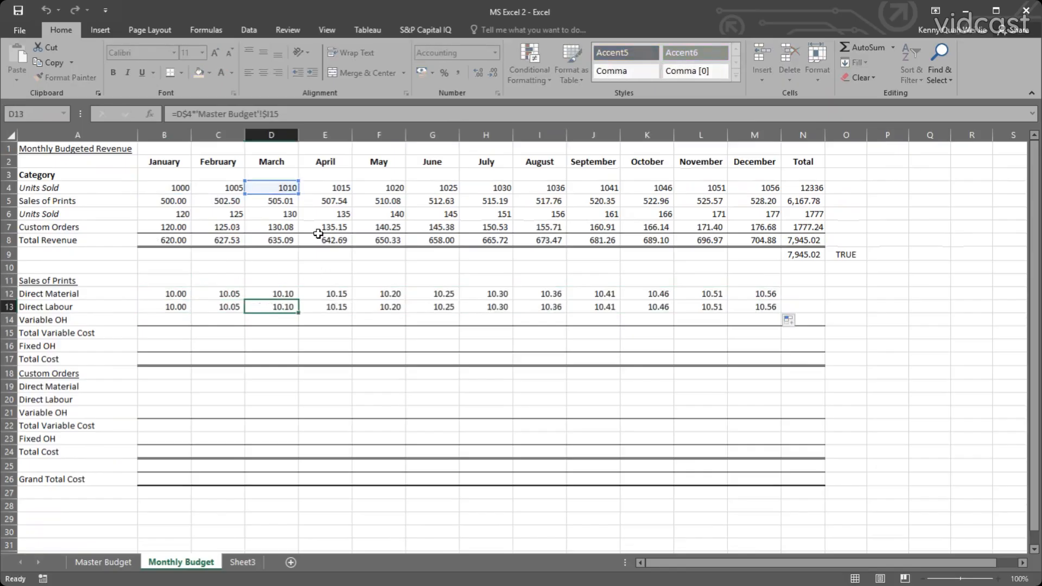
double_click(340, 306)
key(Escape)
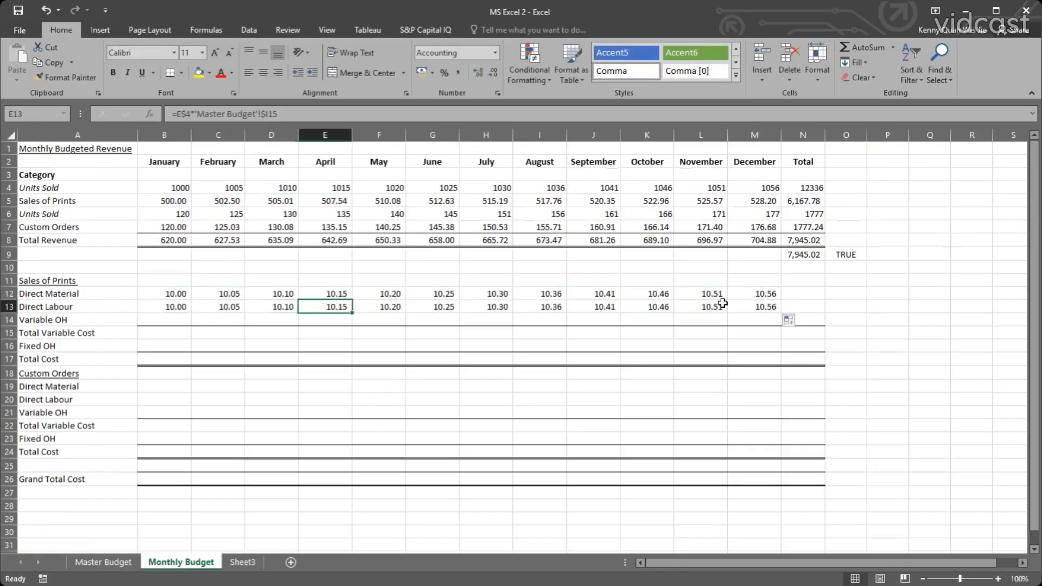
double_click(739, 307)
key(Escape)
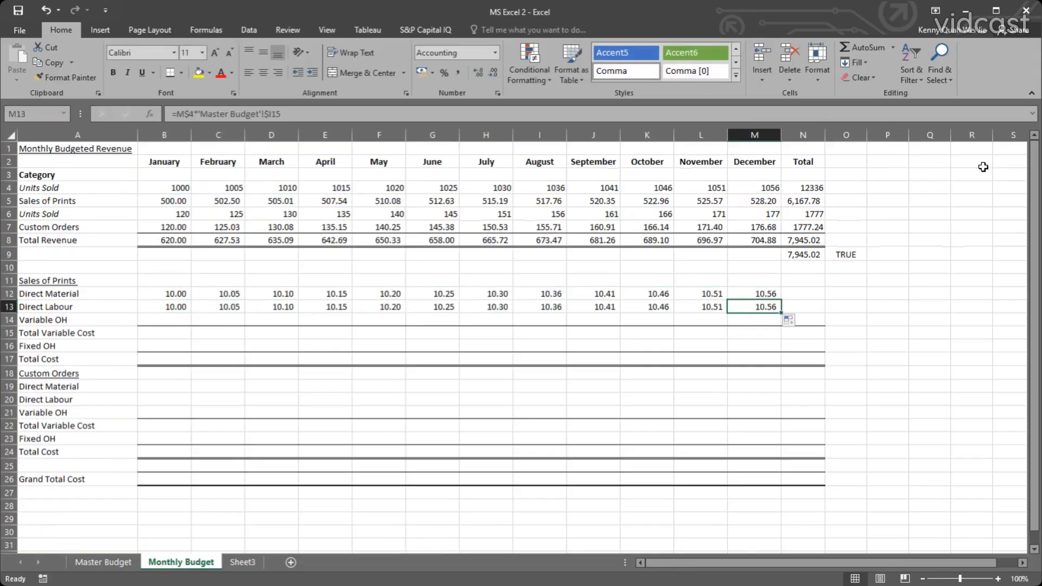
key(F2)
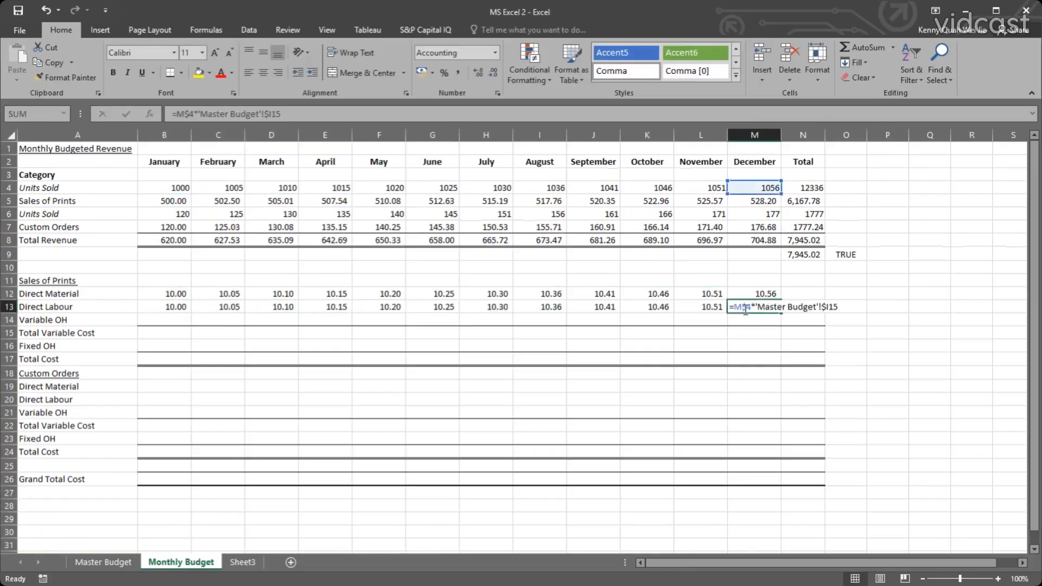
key(Escape)
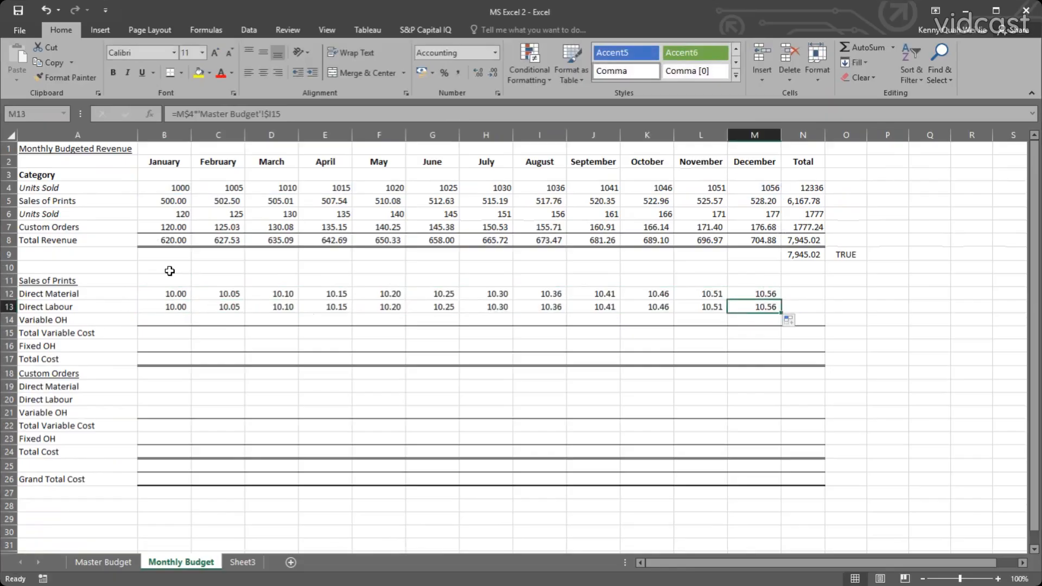
Fill the Direct Labour formulas down into Variable OH for January to December and inspect the January formula in B14.
drag(162, 307, 780, 325)
click(754, 346)
double_click(169, 320)
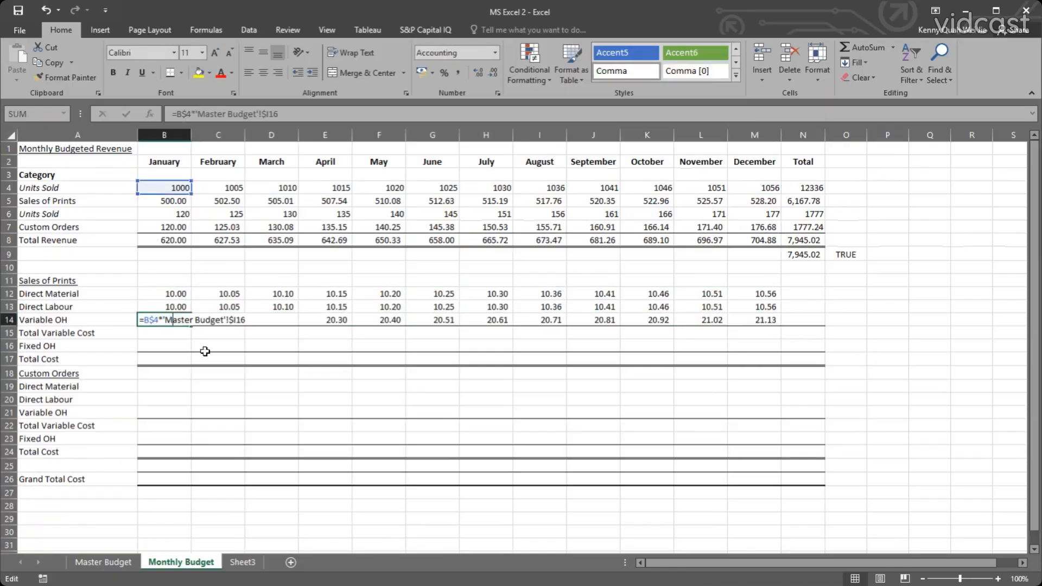
key(Escape)
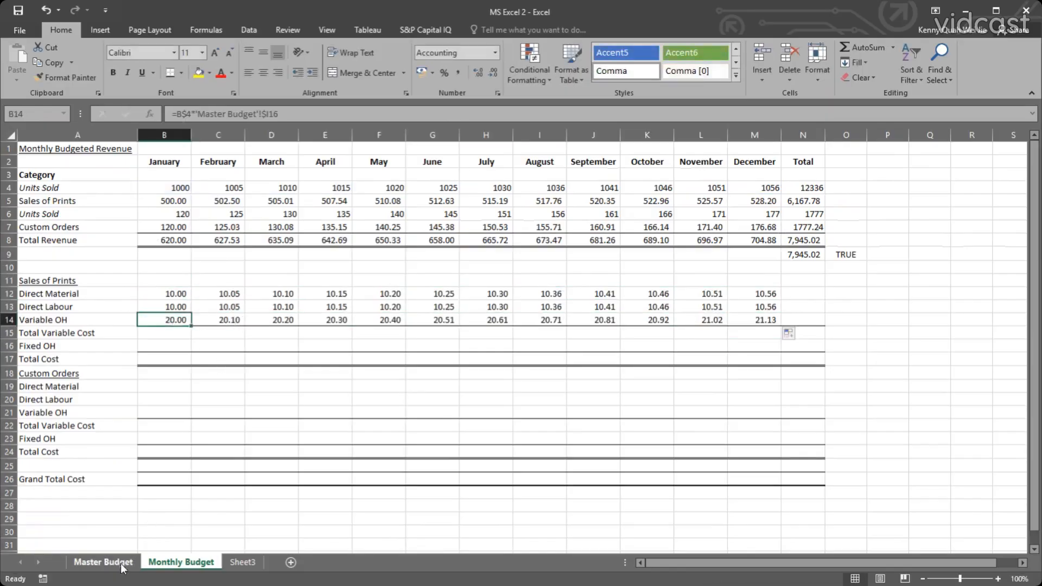
Check the Sales of Prints Variable OH input in row 16 of the Master Budget sheet and return to Monthly Budget.
key(ctrl+Page_Up)
click(640, 392)
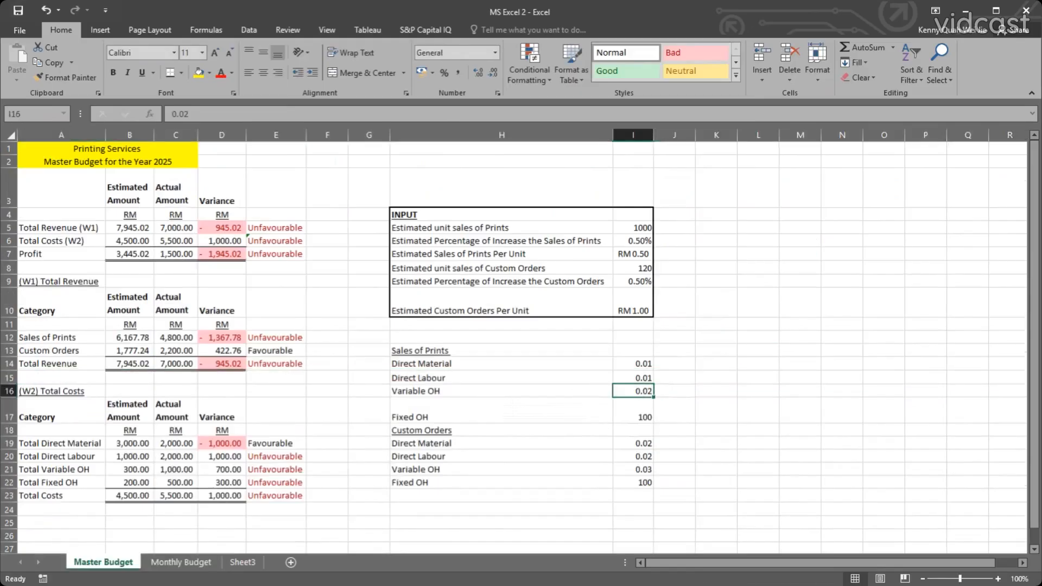
click(8, 391)
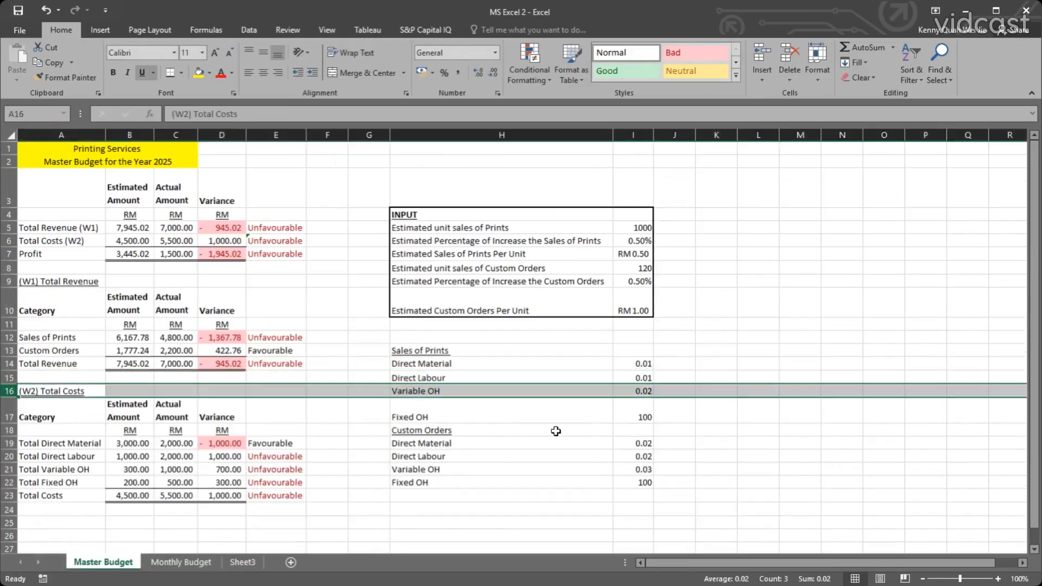
click(181, 563)
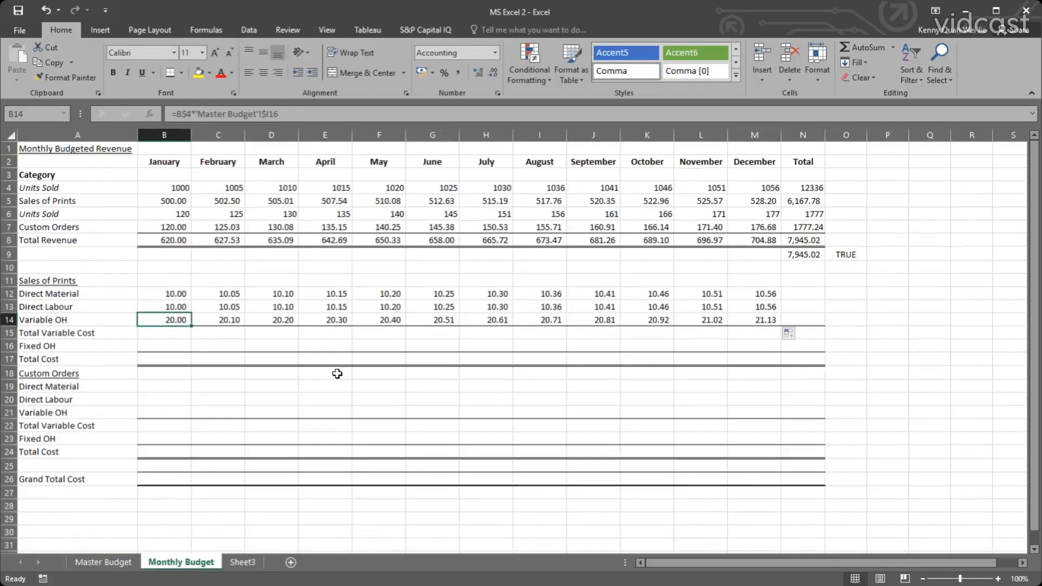
Sum the January variable costs B12:B14 in Total Variable Cost, cell B15, and fill the formula across to December.
click(157, 333)
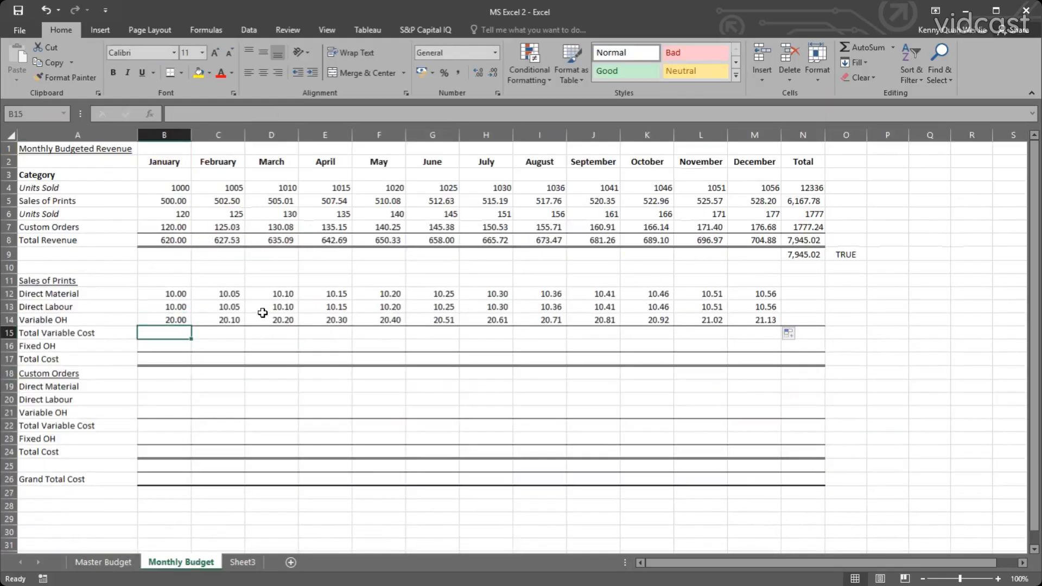
click(857, 47)
key(ctrl+Return)
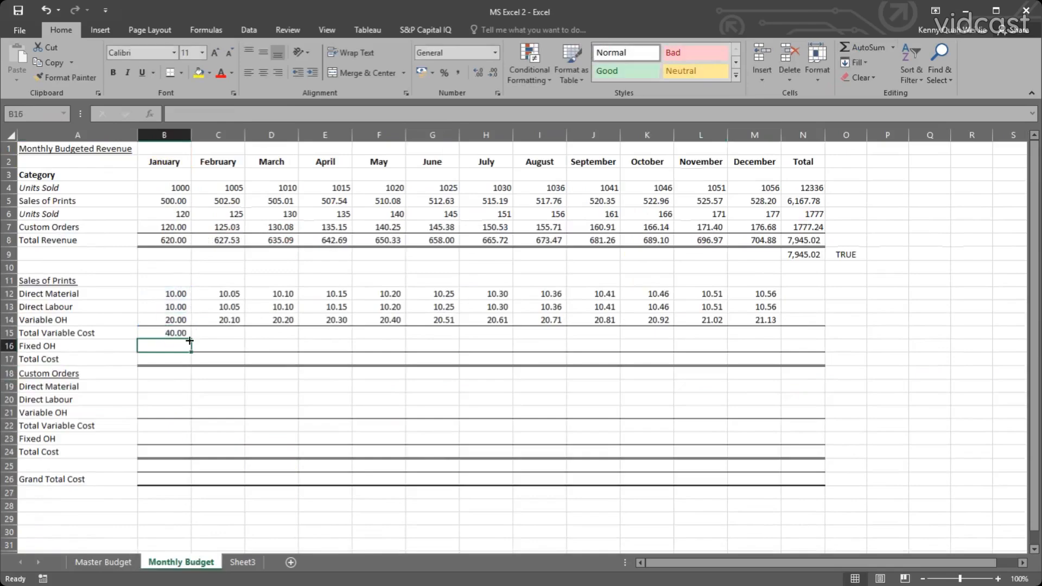
drag(191, 338, 784, 339)
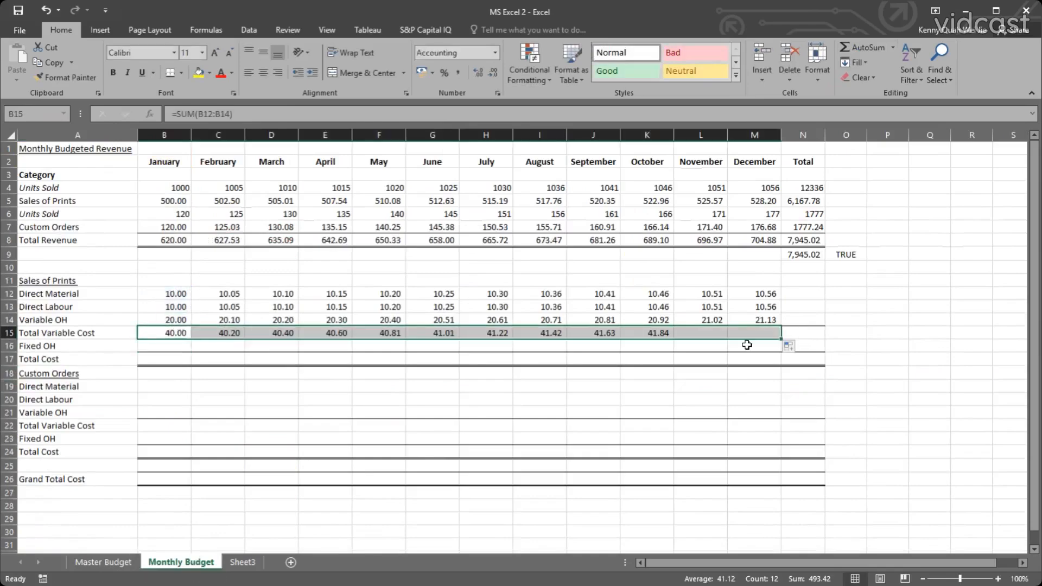
Link the January Fixed OH in B16 to the Sales of Prints Fixed OH input in Master Budget cell I17.
click(189, 346)
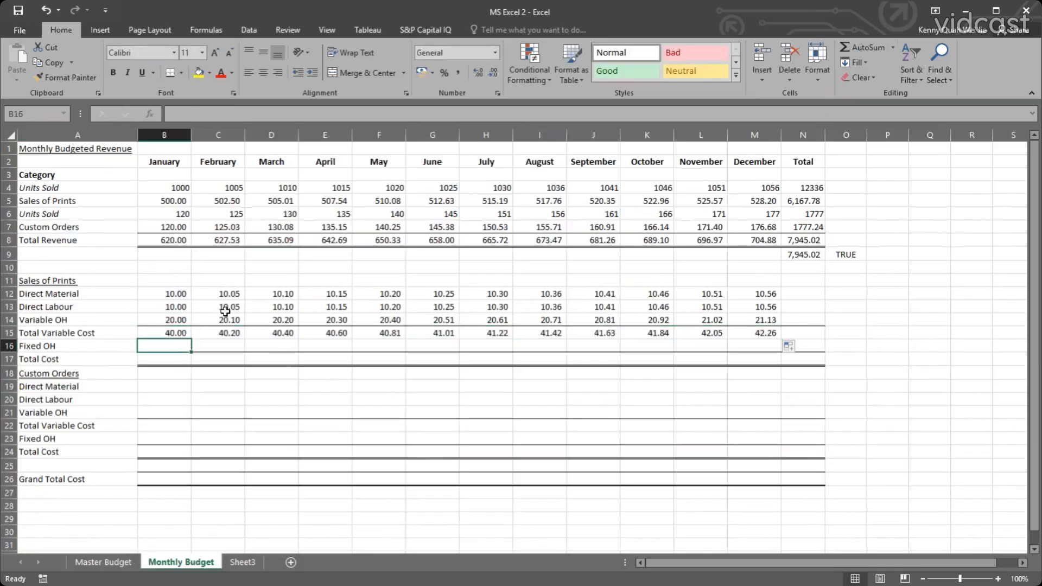
text(=)
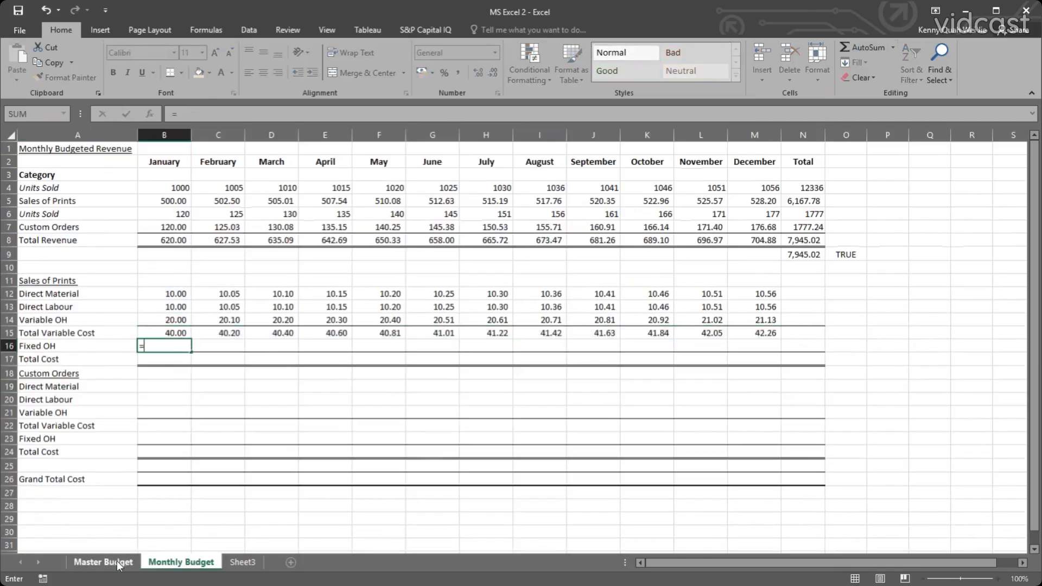
click(115, 561)
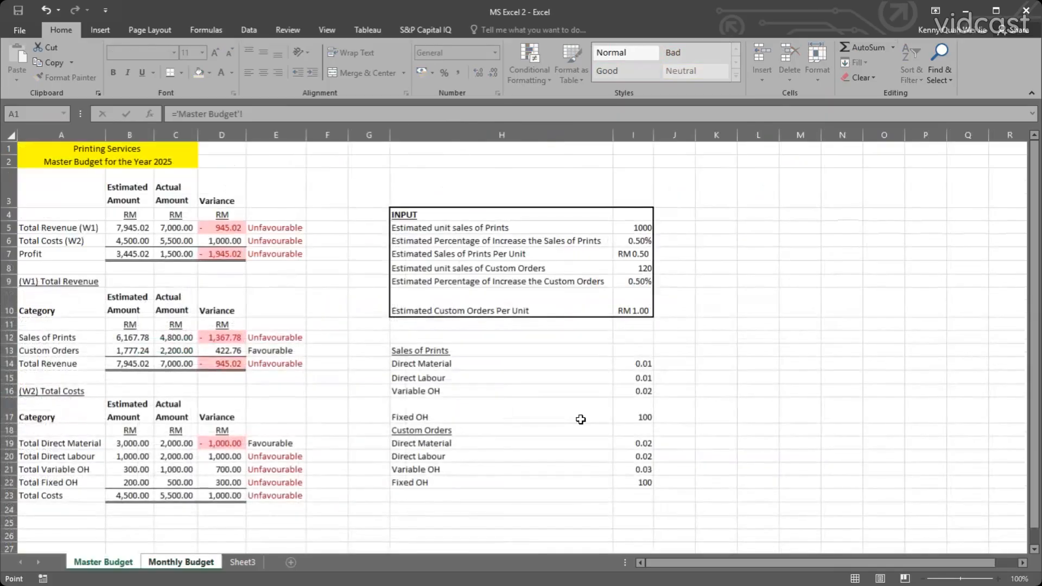
click(632, 410)
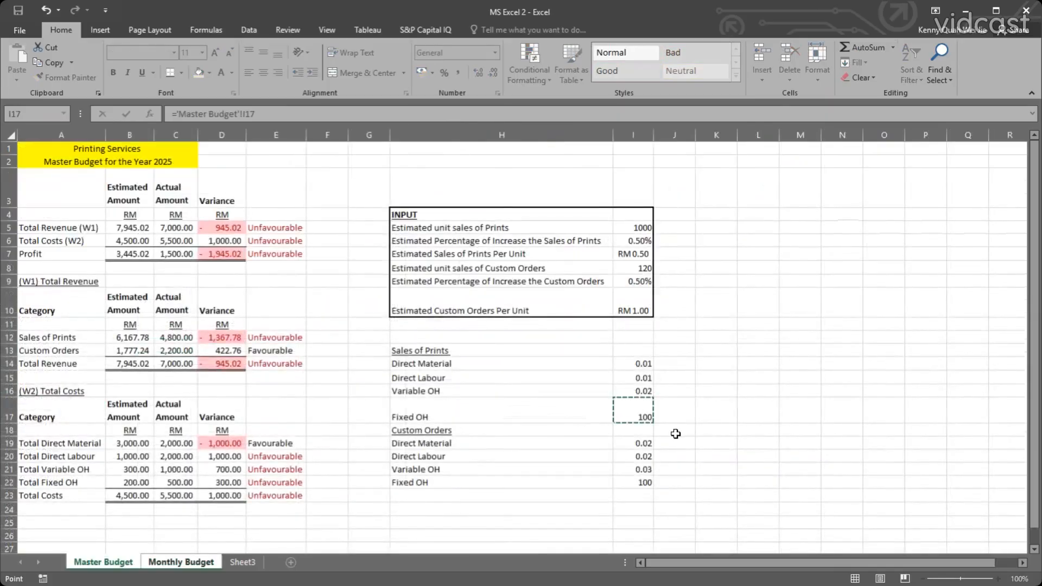
key(Return)
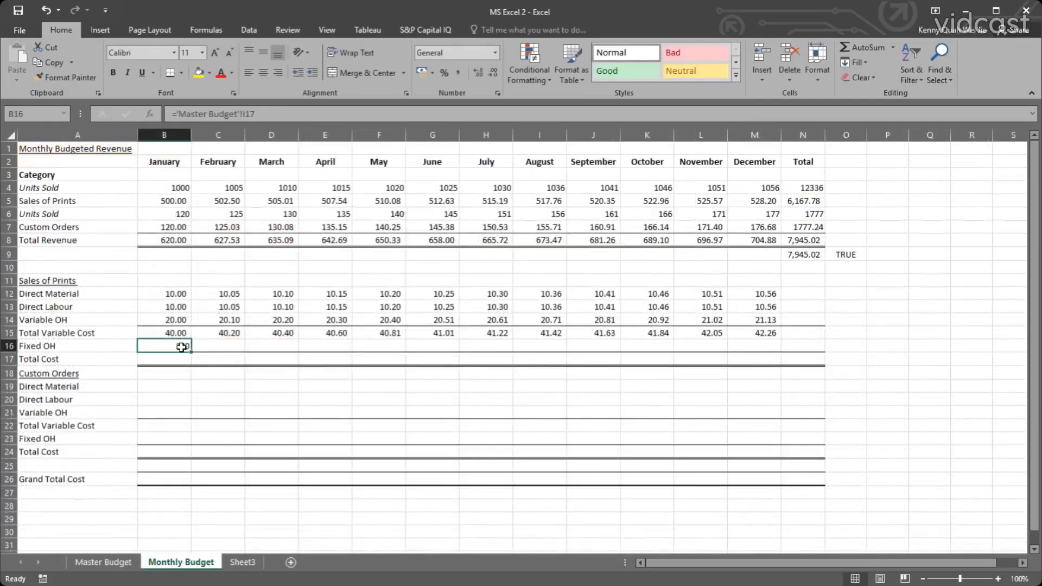
Make the January Fixed OH reference absolute as $I$17 and fill it across to December.
double_click(182, 348)
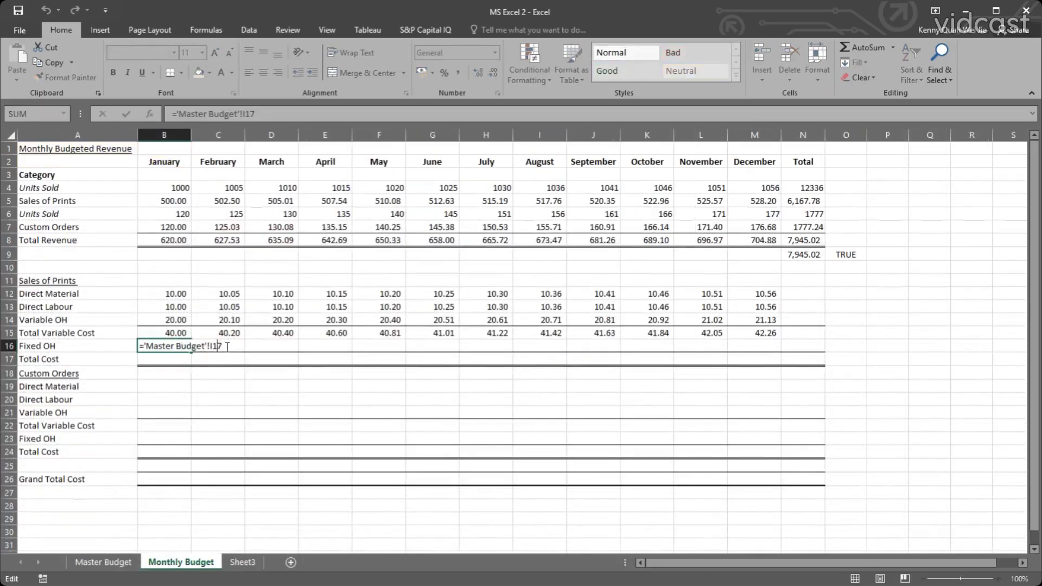
key(F4)
key(Return)
click(181, 348)
drag(191, 352, 773, 341)
click(776, 373)
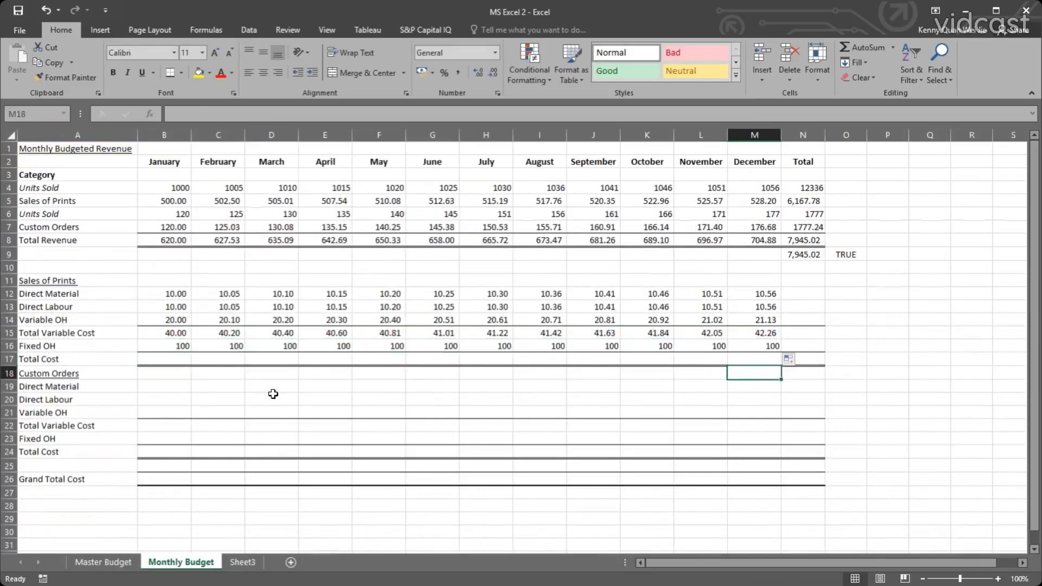
Apply the comma number format to the monthly cost range B12:M26.
drag(178, 347, 762, 354)
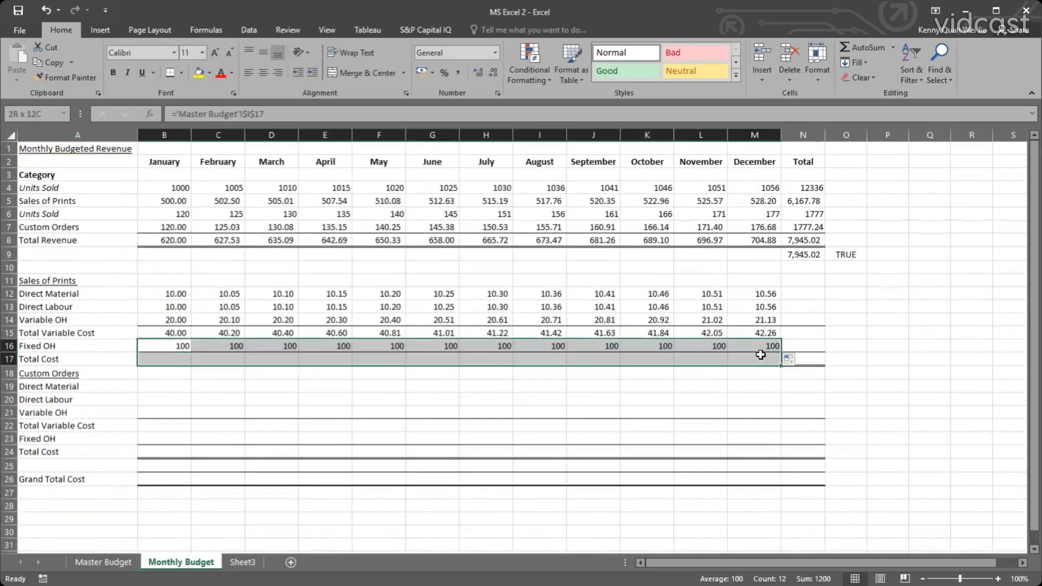
drag(167, 299, 756, 481)
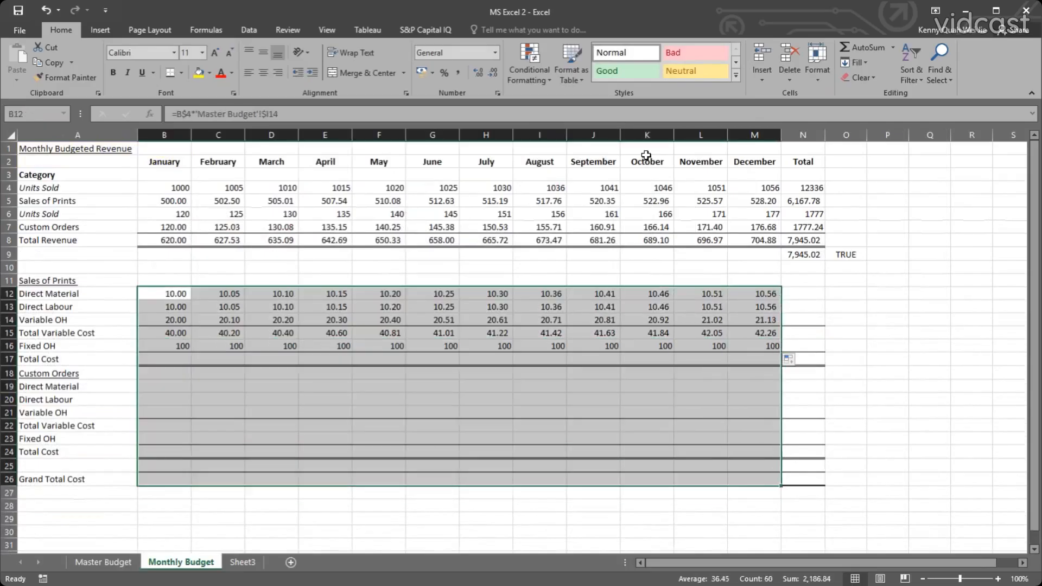
click(461, 70)
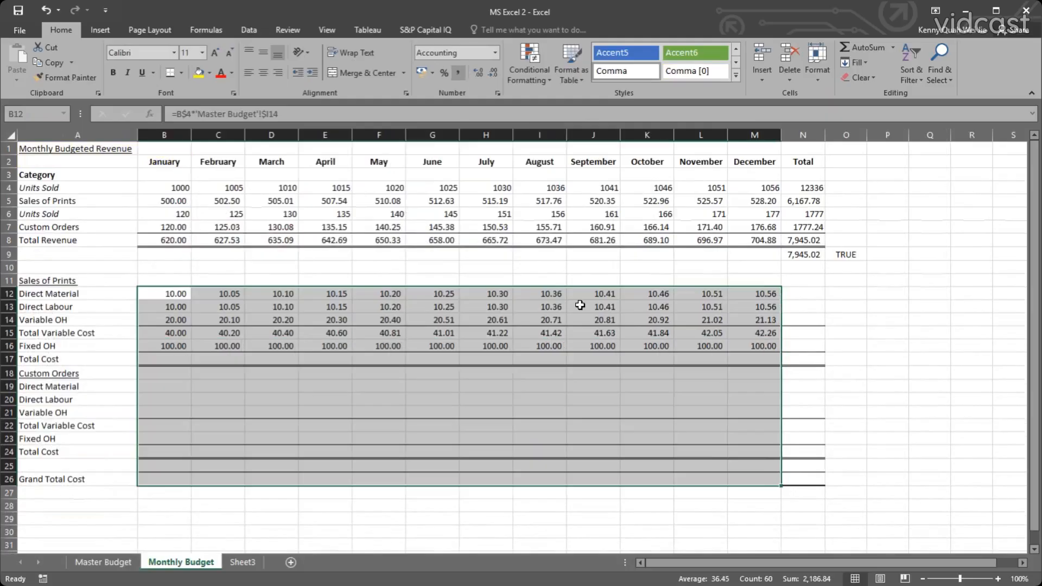
click(581, 306)
Total the Direct Material months in N12 with =SUM(B12:M12) and fill the formula down to Variable OH in N14.
click(786, 332)
click(793, 293)
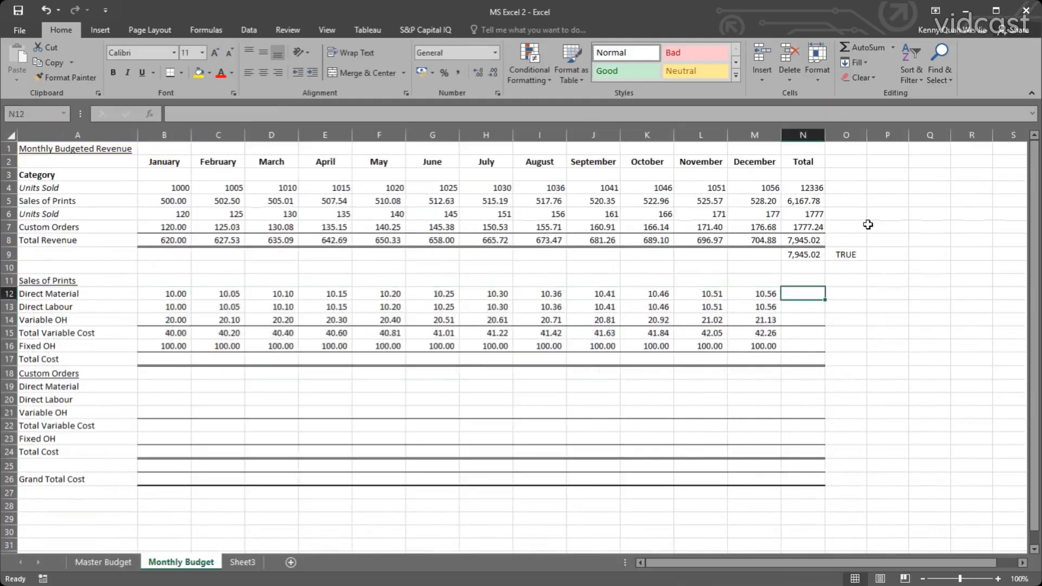
click(860, 46)
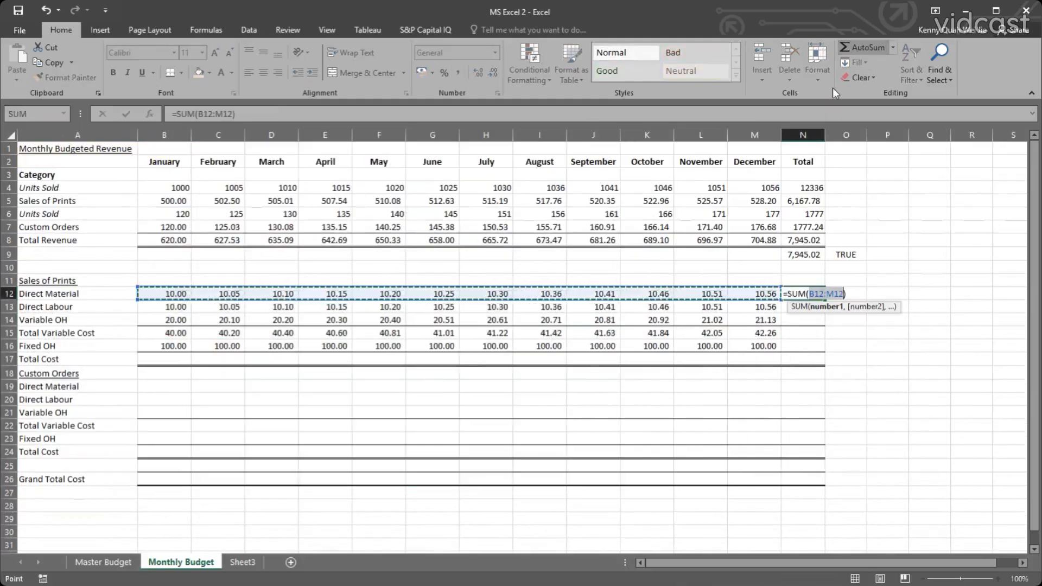
key(Return)
click(817, 294)
drag(824, 300, 821, 347)
Try to fill the Variable OH total in N14 down through Fixed OH in N16, and undo the fill.
click(811, 332)
click(821, 321)
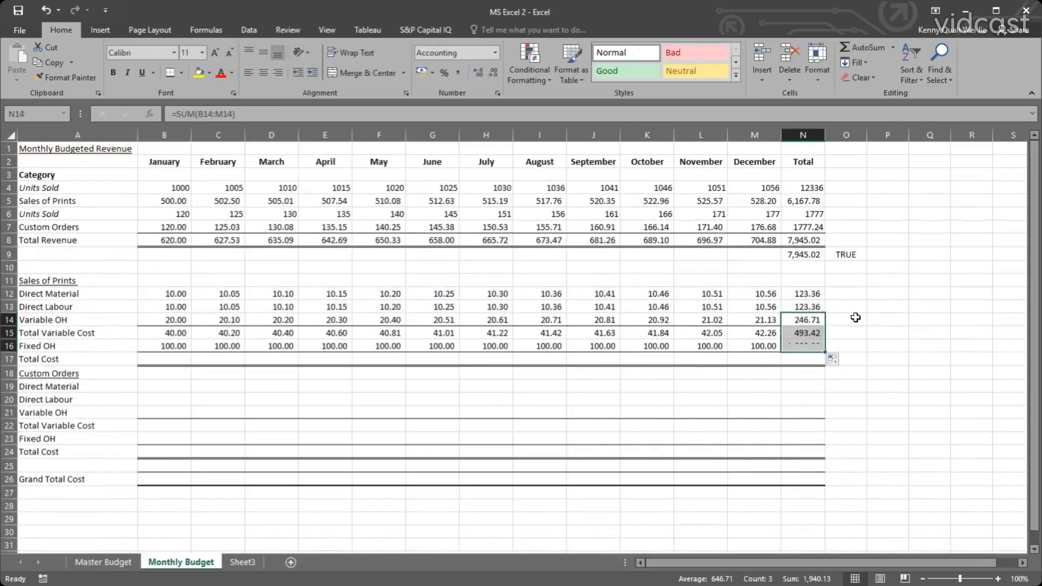
click(850, 310)
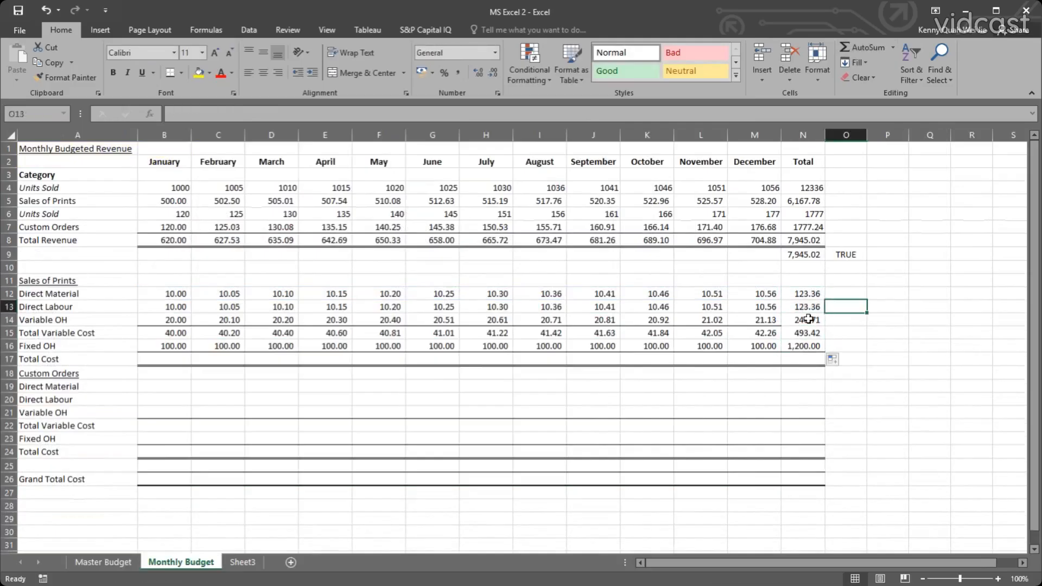
click(803, 320)
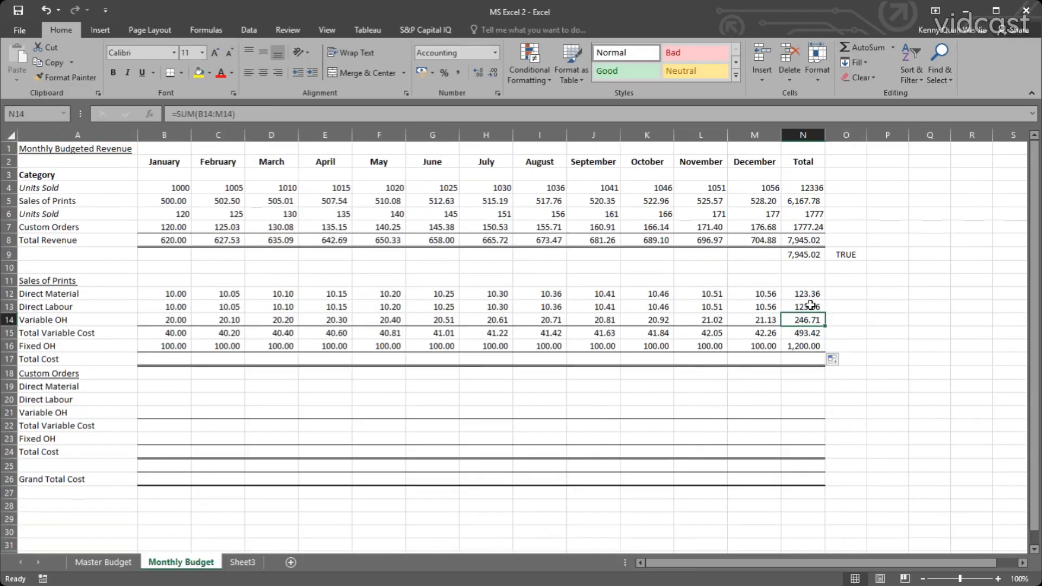
key(ctrl+z)
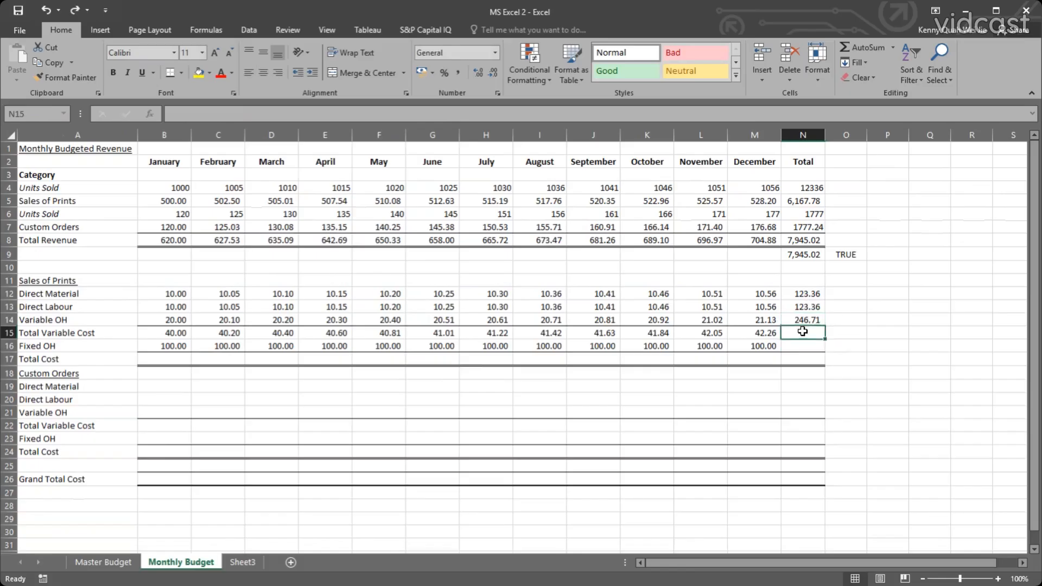
Copy the Variable OH total formula from N14 into the Total Variable Cost and Fixed OH totals, N15:N16.
key(ctrl+c)
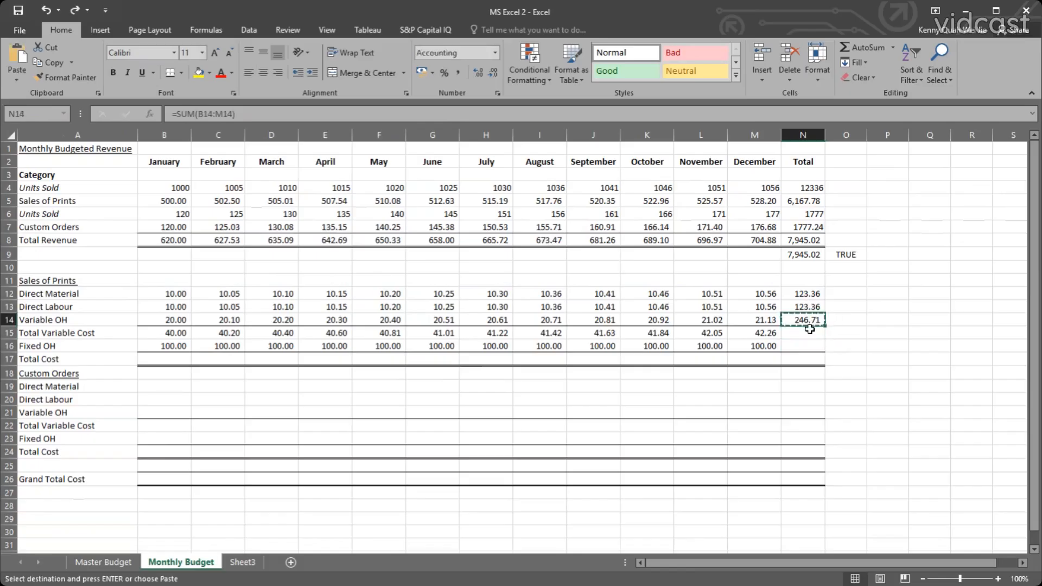
drag(803, 332, 803, 345)
key(ctrl+v)
click(812, 363)
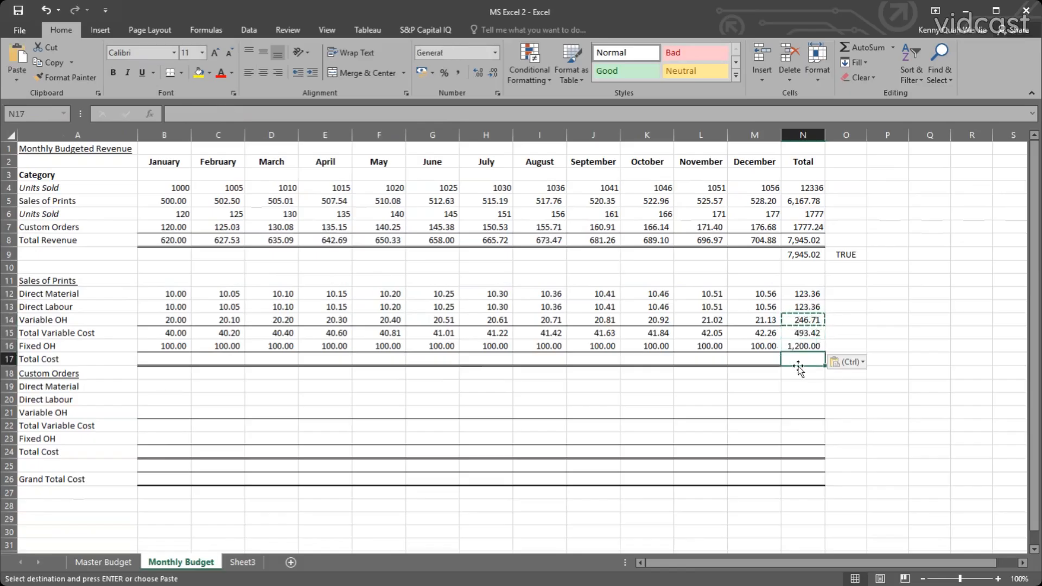
click(802, 373)
key(Escape)
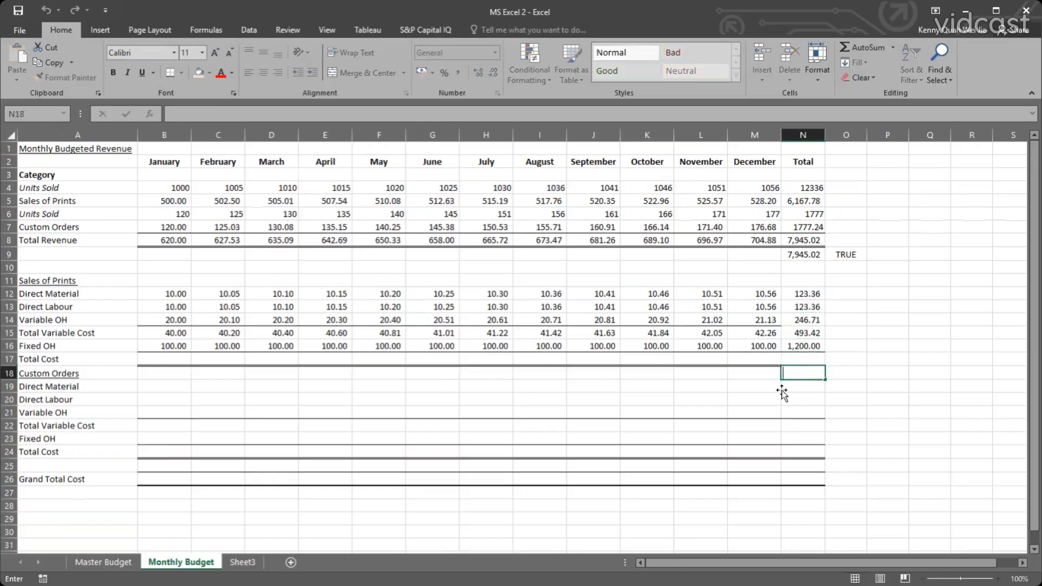
click(783, 386)
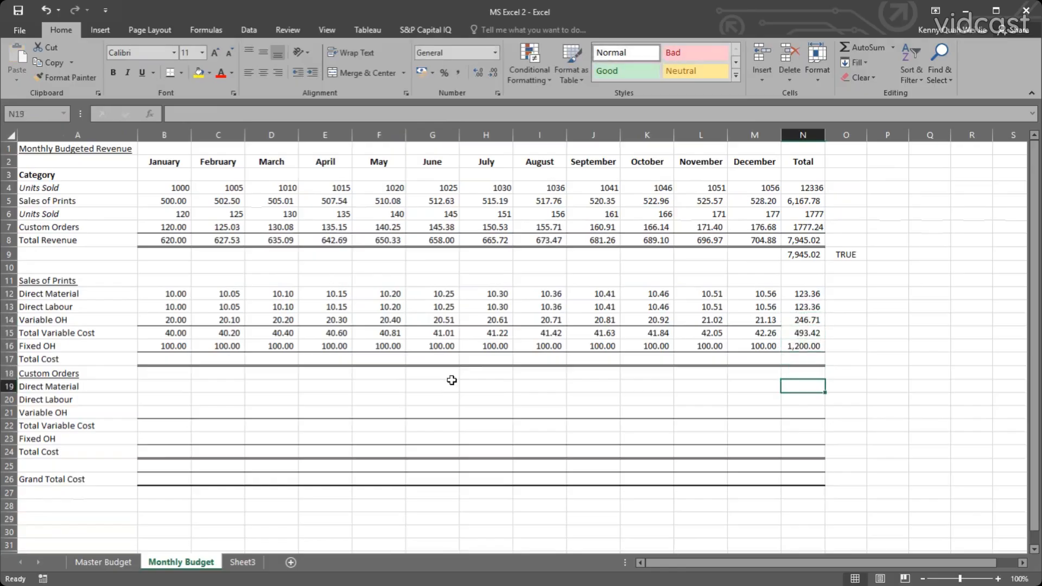
Add a top border to the Total Variable Cost total in N15.
click(796, 332)
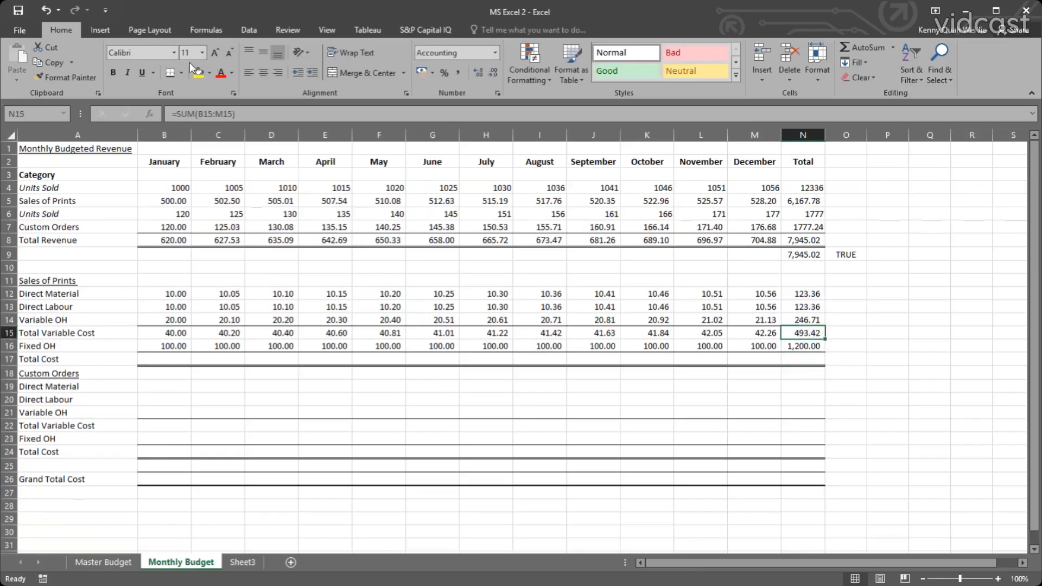
click(181, 72)
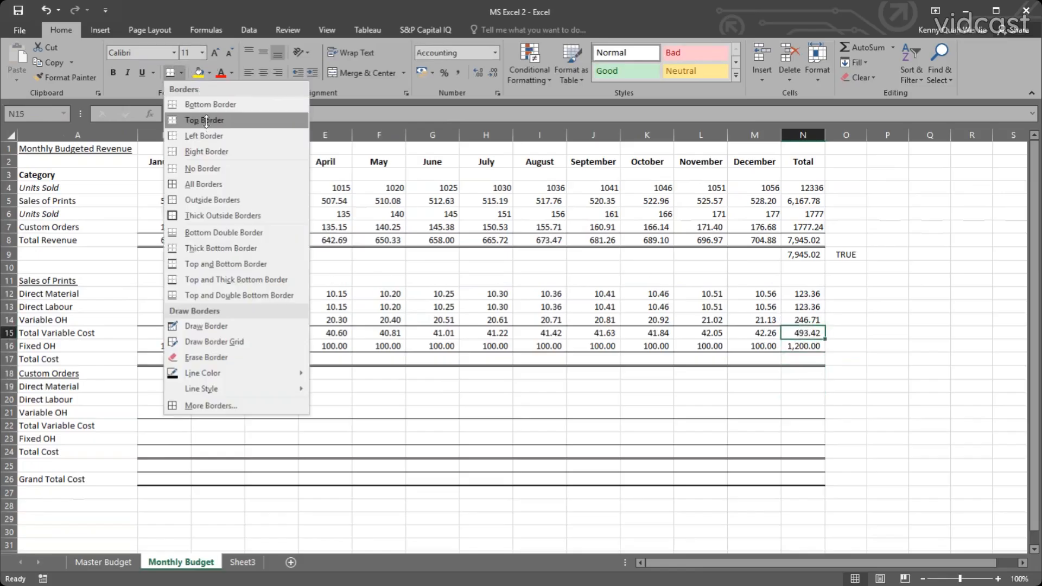
click(701, 320)
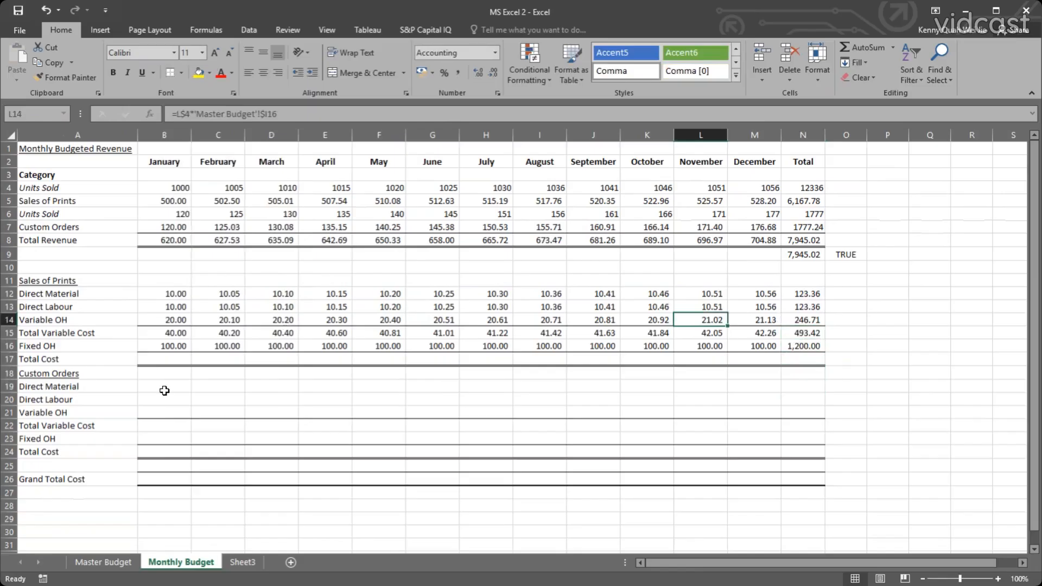
Calculate January's Total Cost for Sales of Prints in B17 with =SUM(B15:B16) and fill the formula across to December.
click(166, 357)
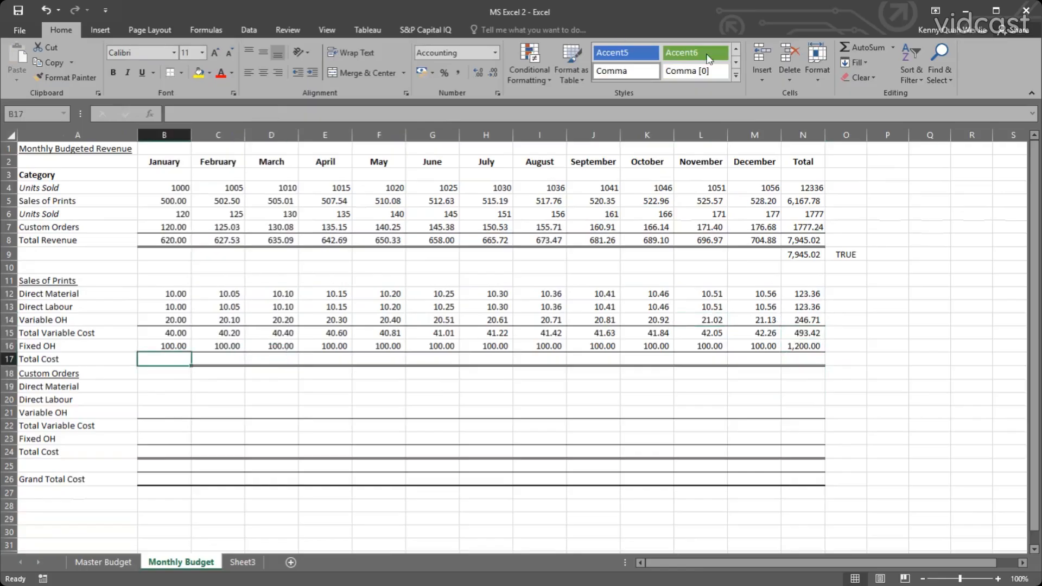
click(858, 46)
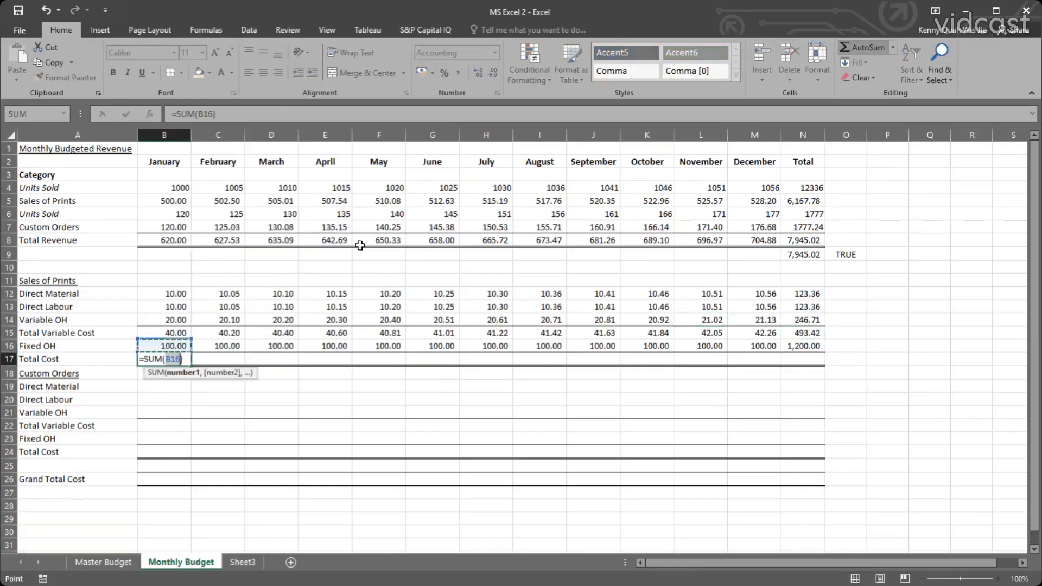
click(174, 346)
drag(174, 346, 180, 340)
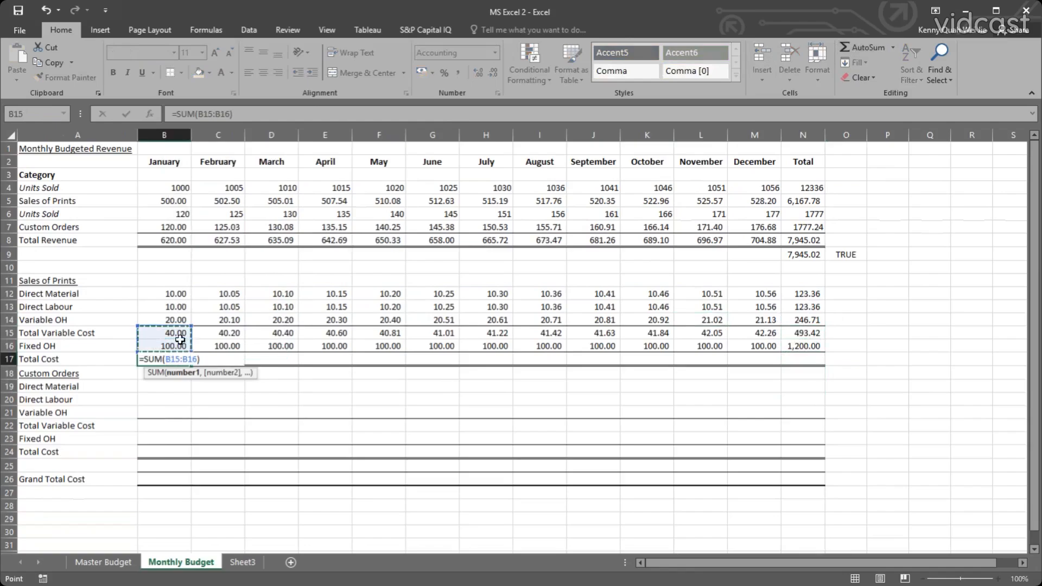
key(Return)
click(179, 345)
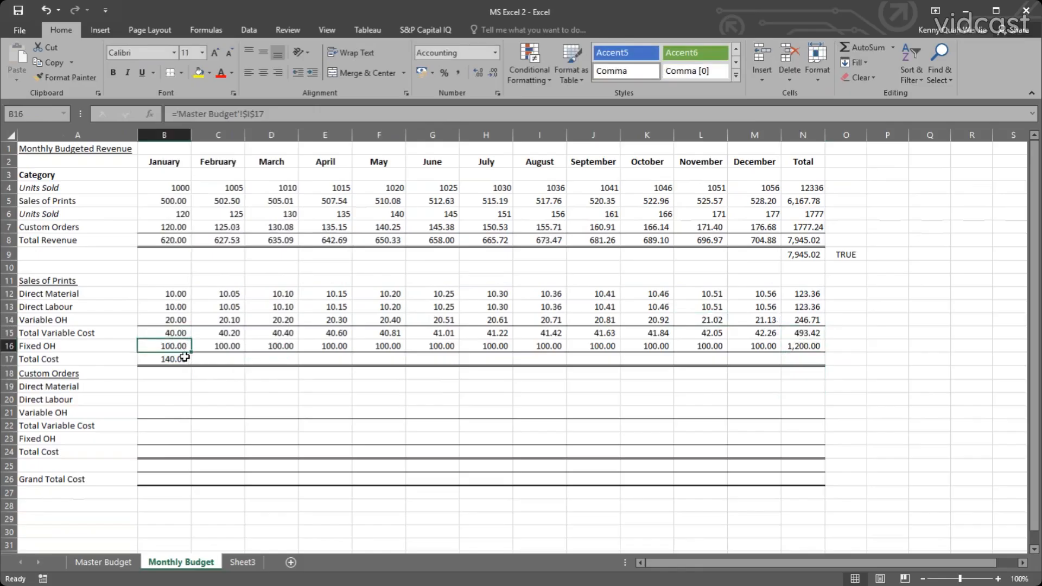
click(179, 358)
drag(191, 365, 790, 388)
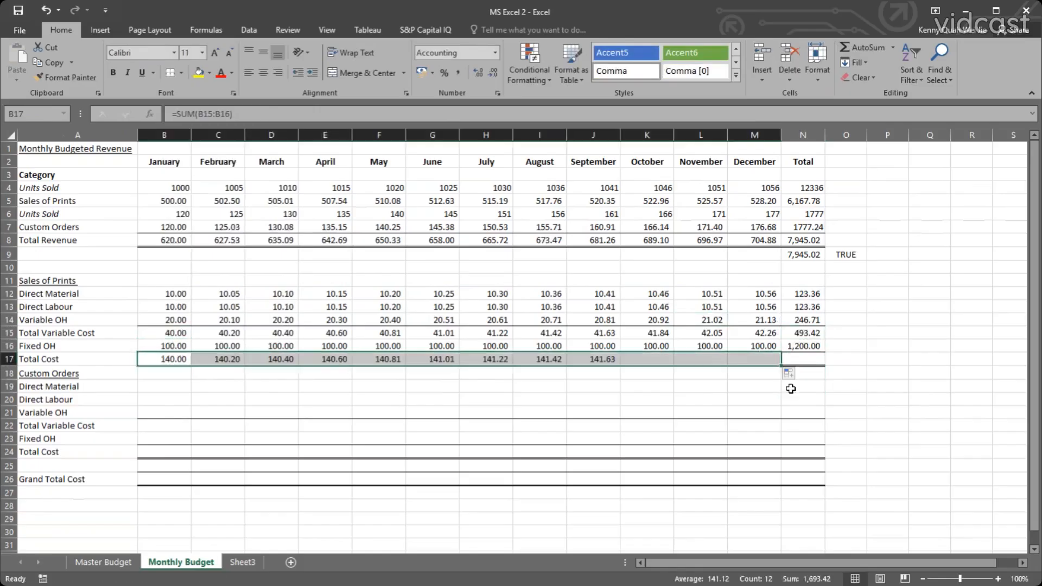
Enter the annual Total Cost for Sales of Prints in N17 using AutoSum.
click(808, 358)
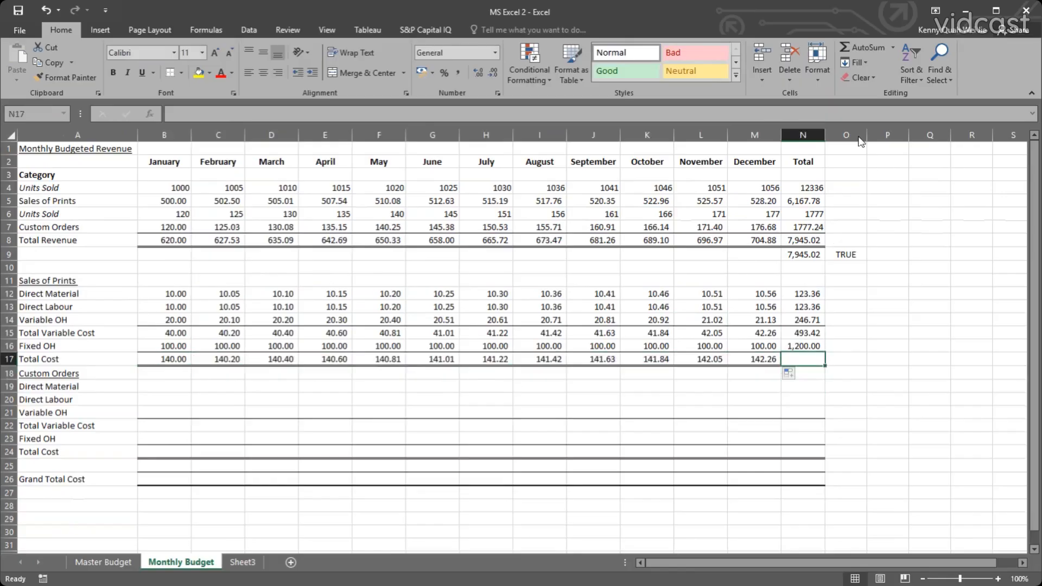
key(alt+equal)
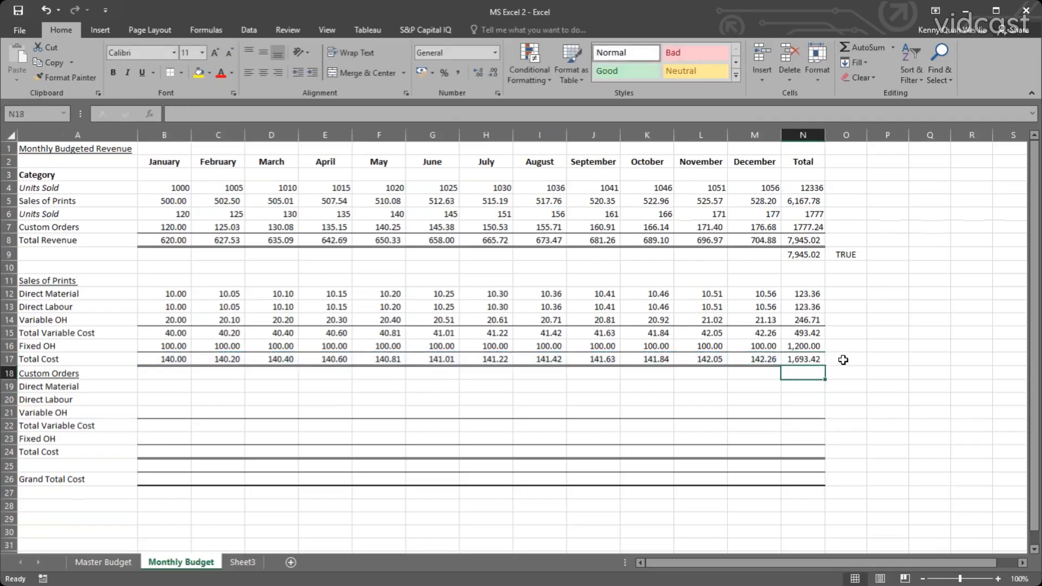
key(Tab)
click(814, 374)
Add a cross-check in O17 that adds the annual Total Variable Cost and Fixed OH, =N15+N16.
click(854, 361)
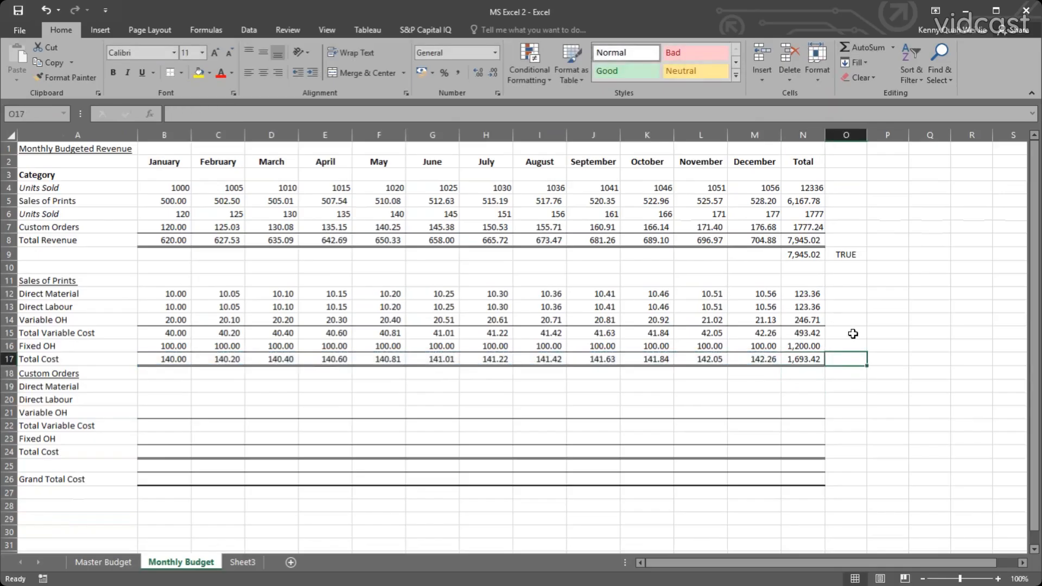
text(=)
click(820, 334)
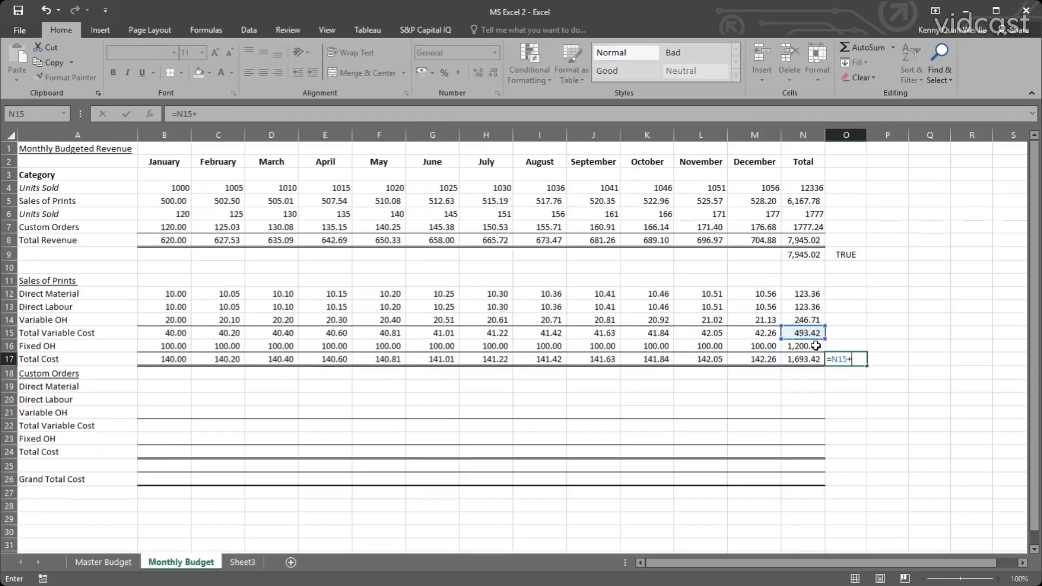
click(808, 359)
key(Return)
Compare the annual Total Cost with its cross-check by entering =N17=O17 in P17.
click(880, 359)
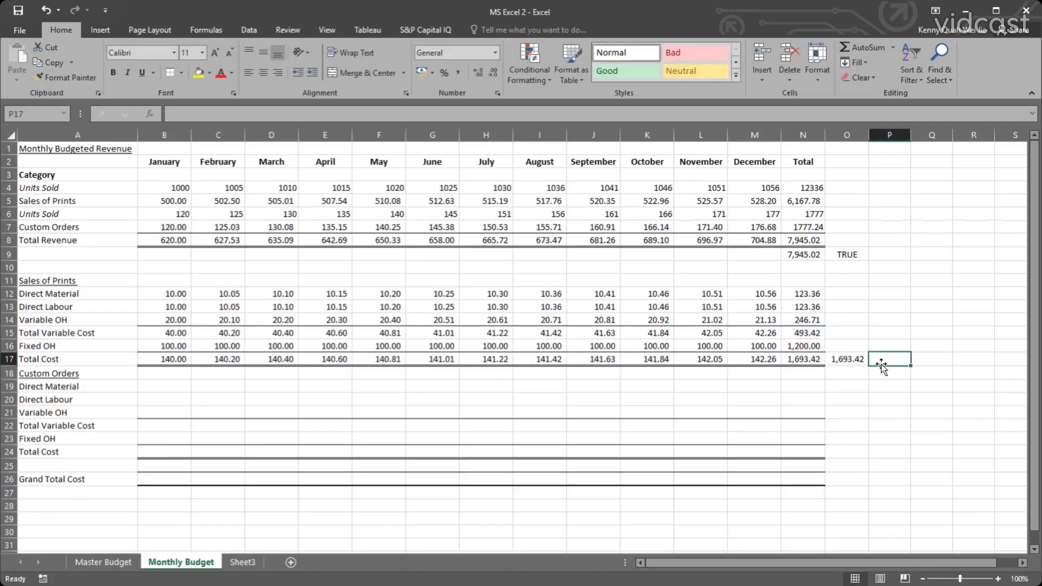
text(=)
click(803, 358)
text(=)
click(847, 359)
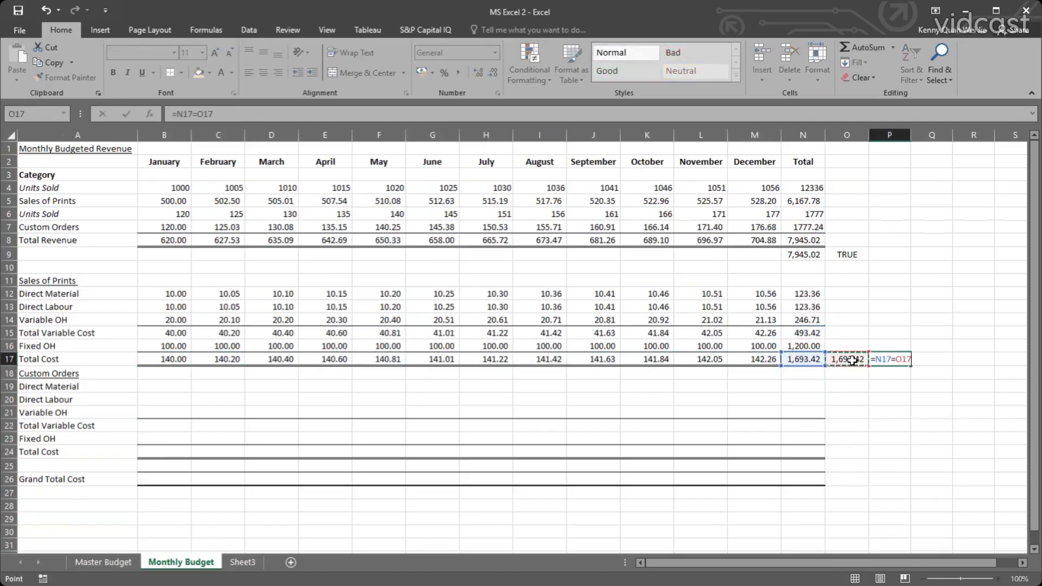
key(Return)
click(895, 360)
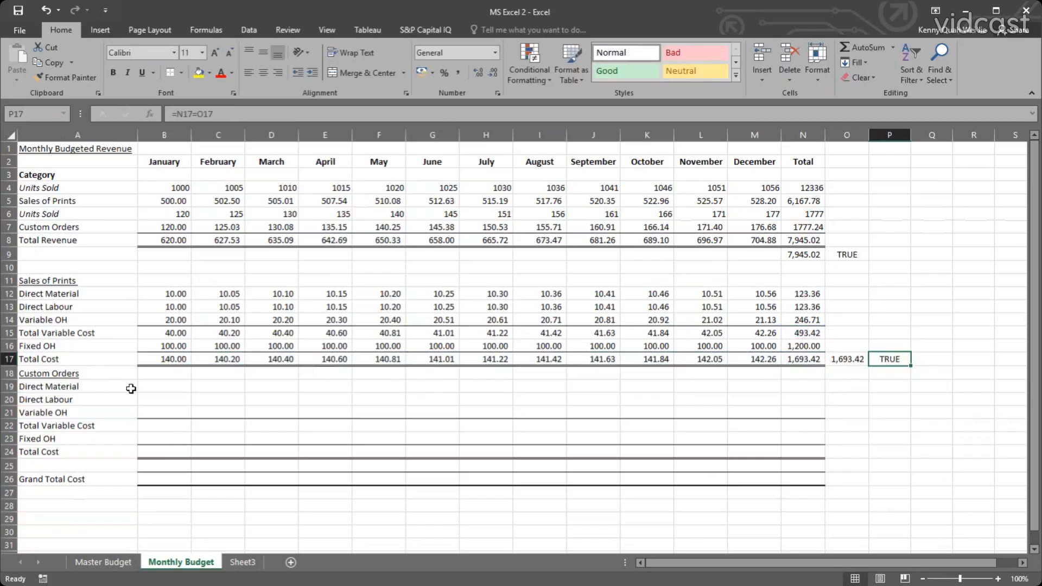
Calculate January's Direct Material for Custom Orders in B19 as =B$6*'Master Budget'!I19.
click(157, 388)
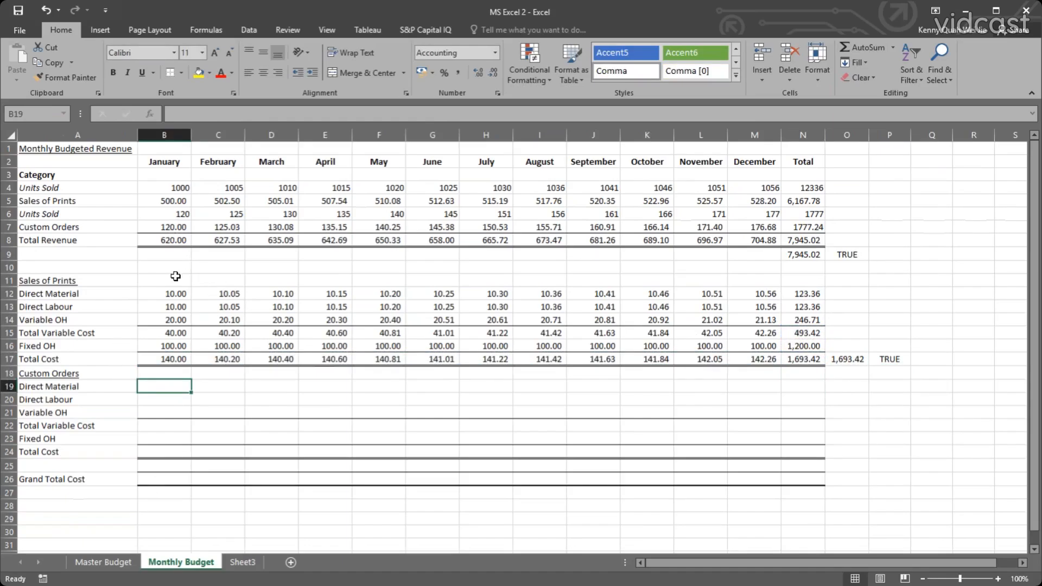
text(=)
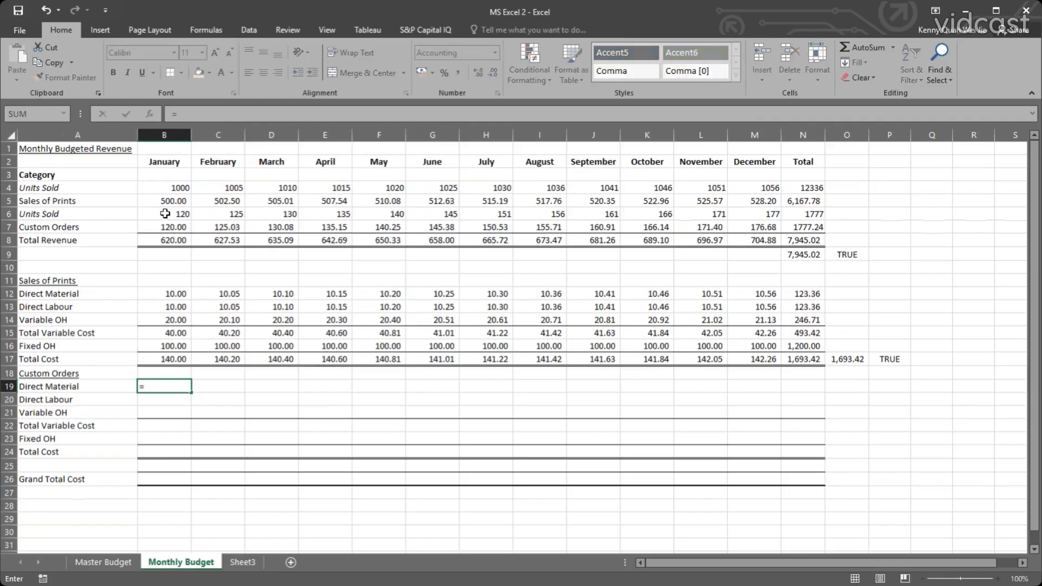
click(165, 213)
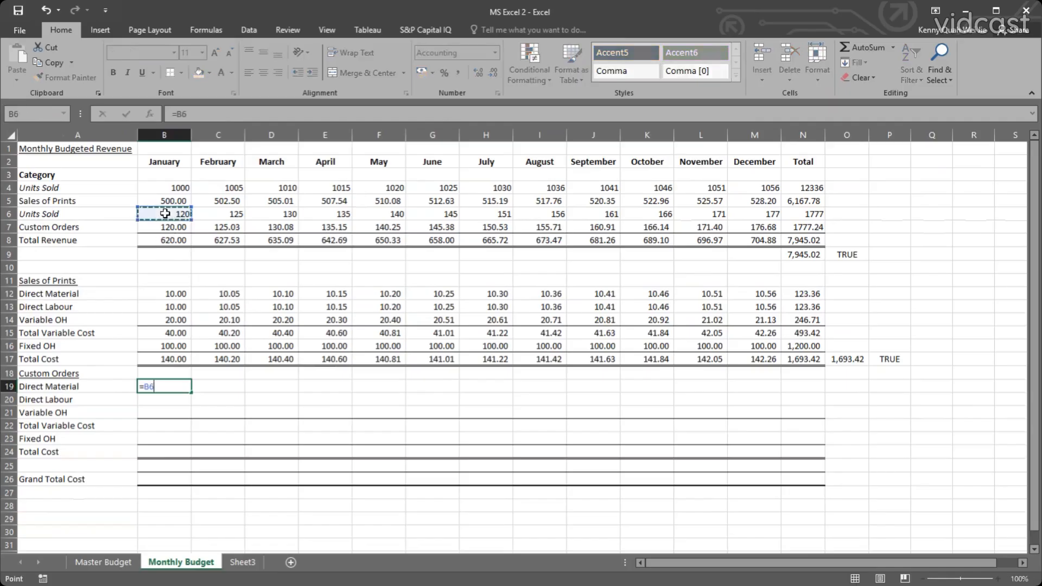
click(170, 389)
text($6*)
click(109, 561)
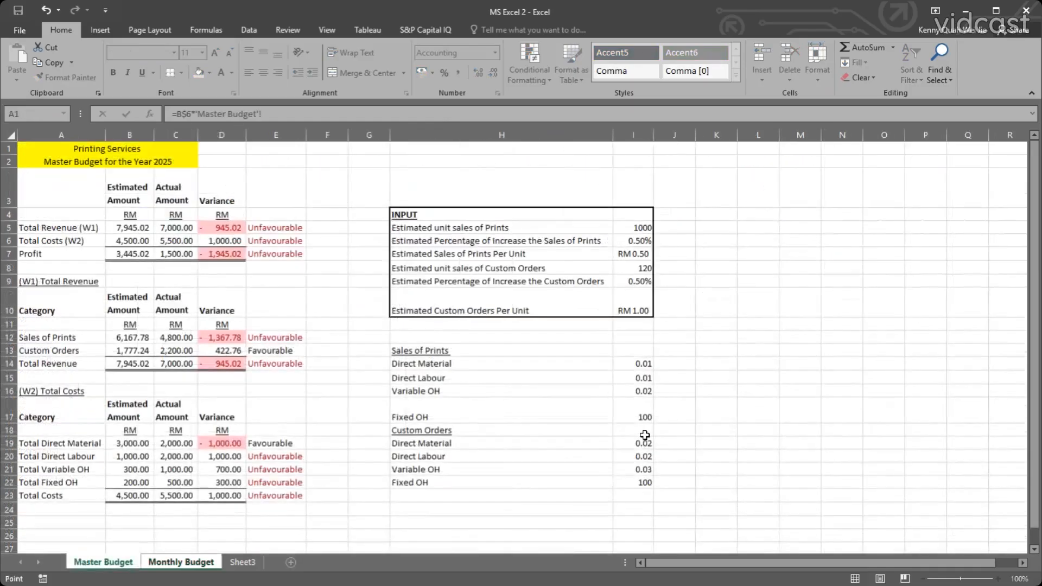
click(645, 442)
key(Return)
Lock the column of the Master Budget reference in B19 as $I19 and fill the formula across to December and down to Variable OH.
click(171, 385)
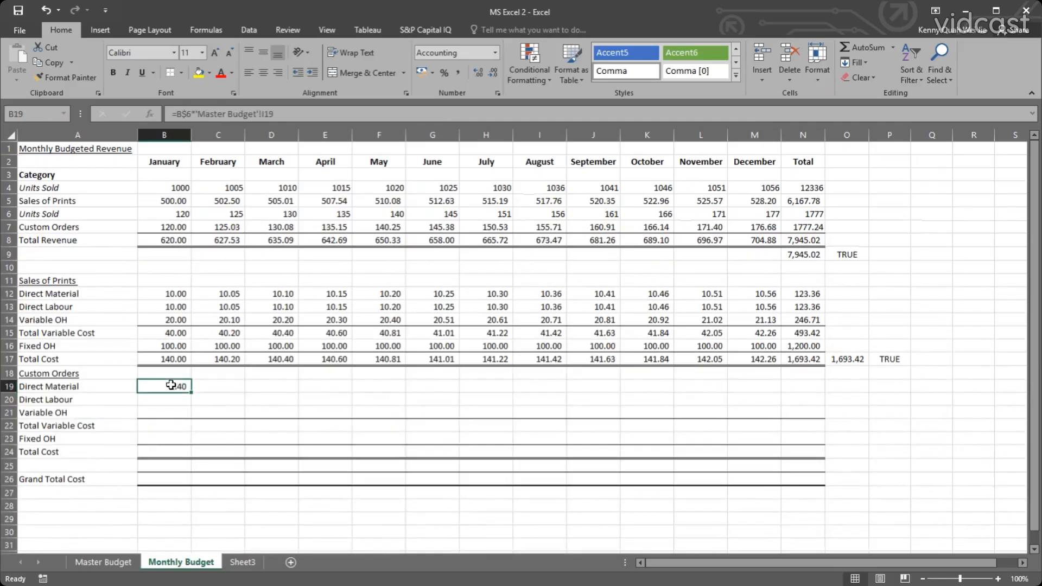
double_click(171, 385)
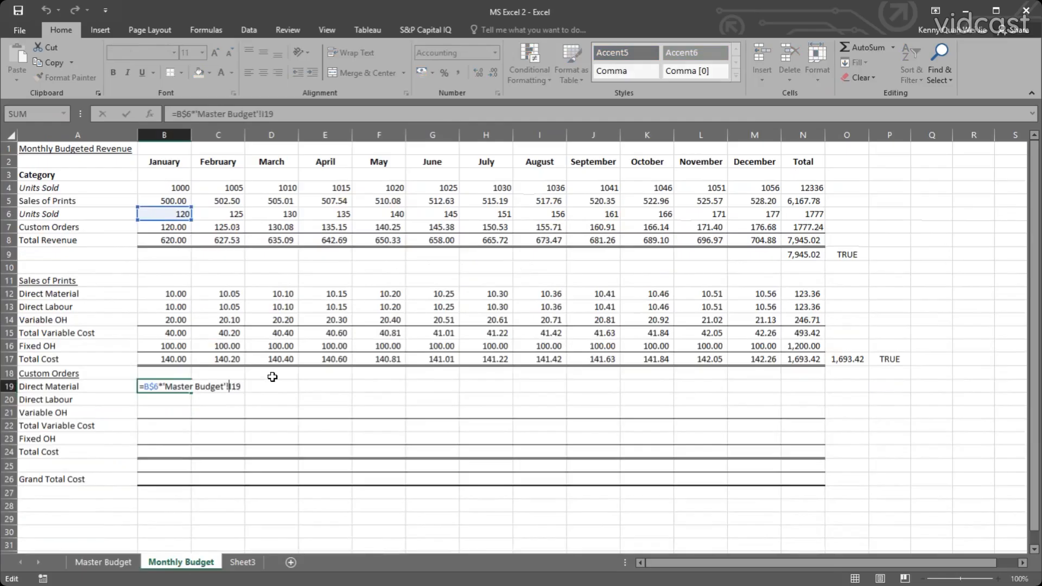
text($)
key(ctrl+Return)
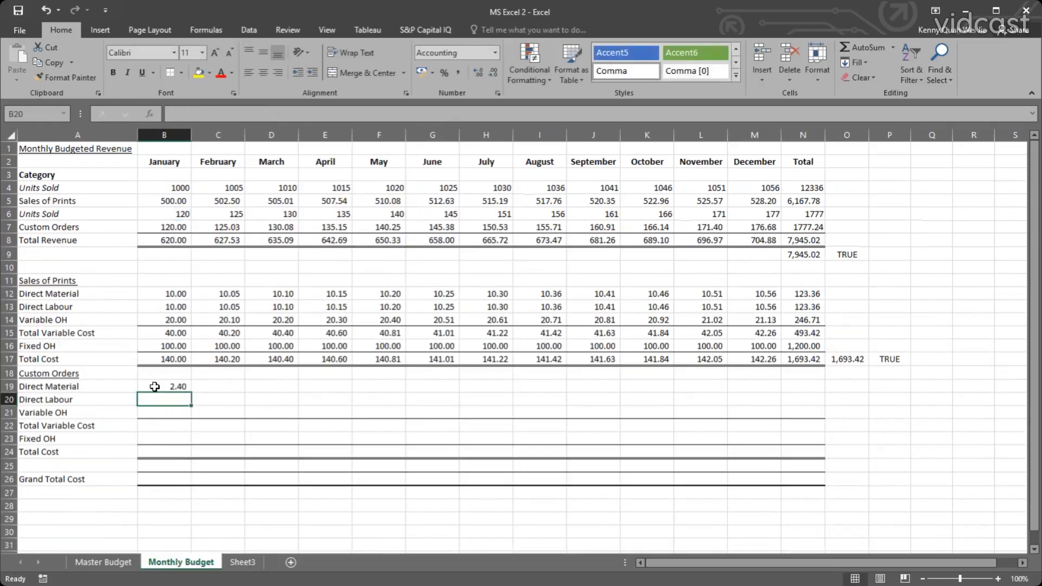
drag(191, 392, 784, 419)
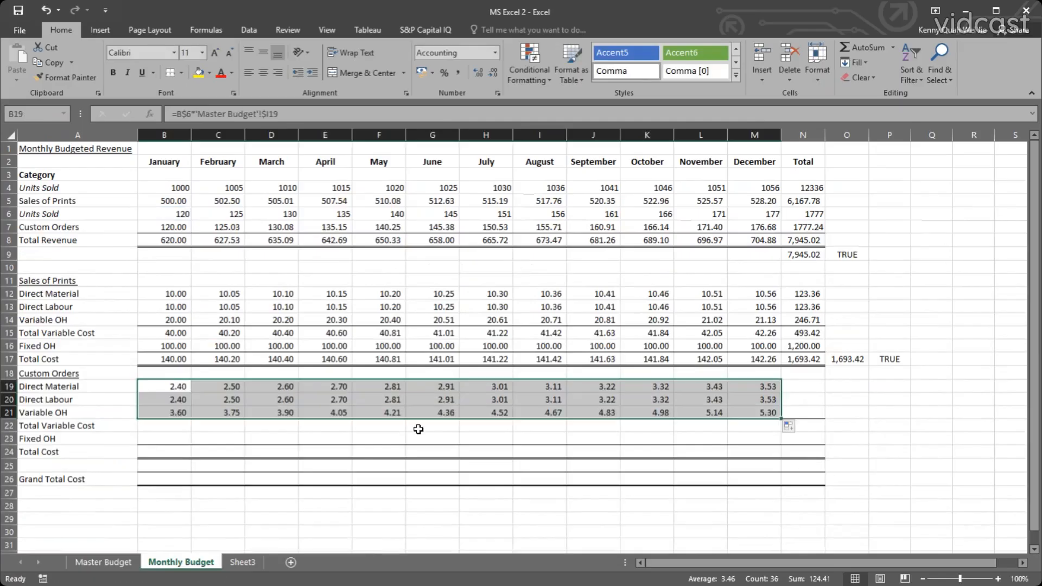
Check January's Custom Orders Variable OH formula in B21 against the Variable OH rate in I21 of the Master Budget sheet.
click(186, 414)
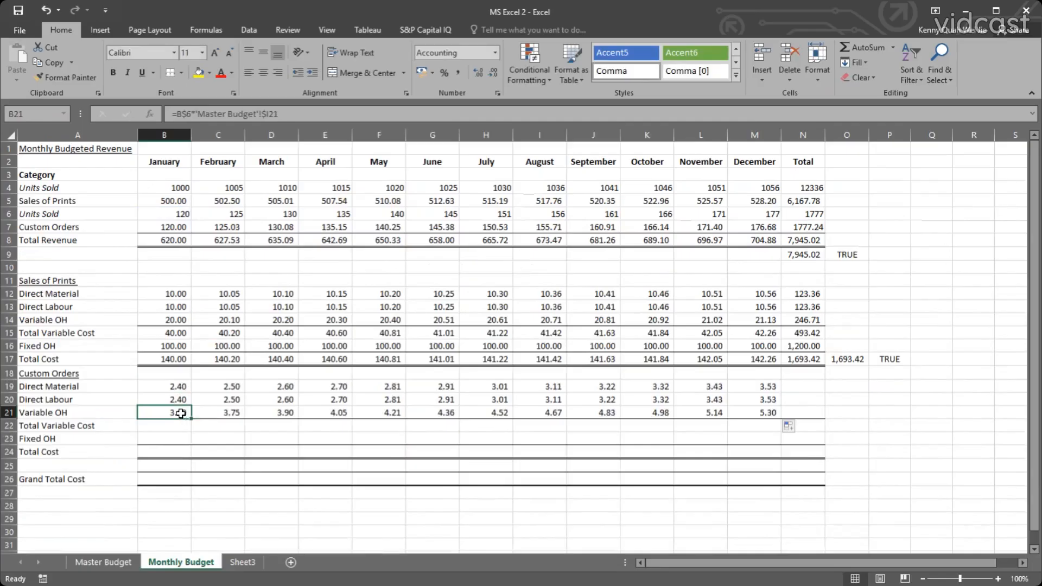
double_click(183, 413)
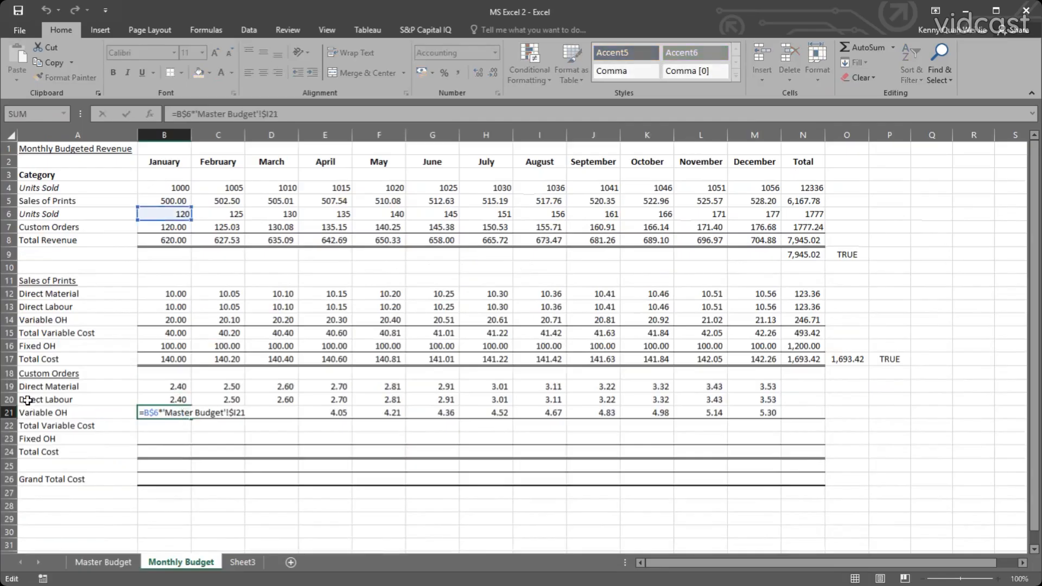
key(Escape)
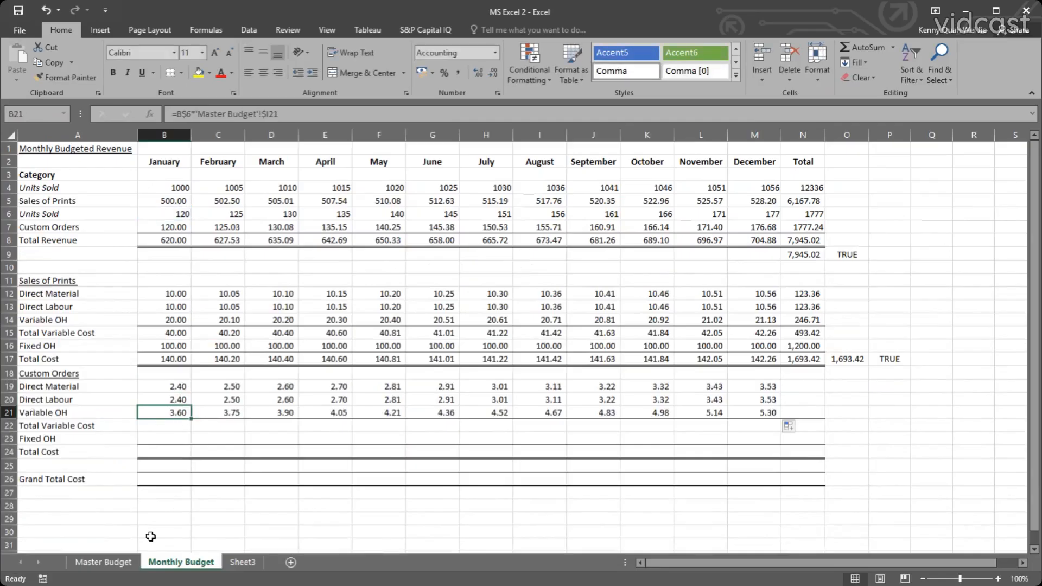
click(115, 562)
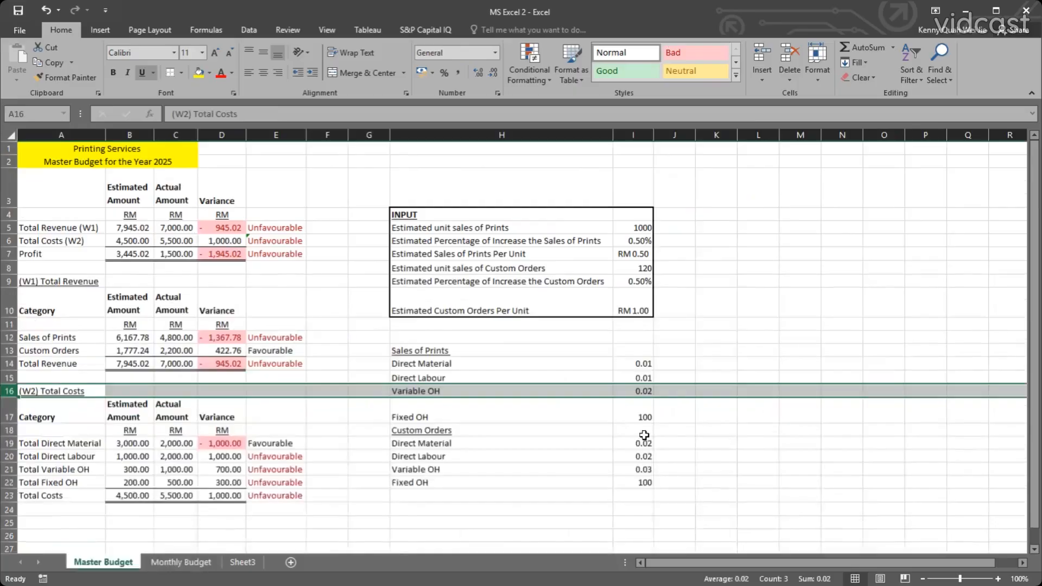
click(643, 469)
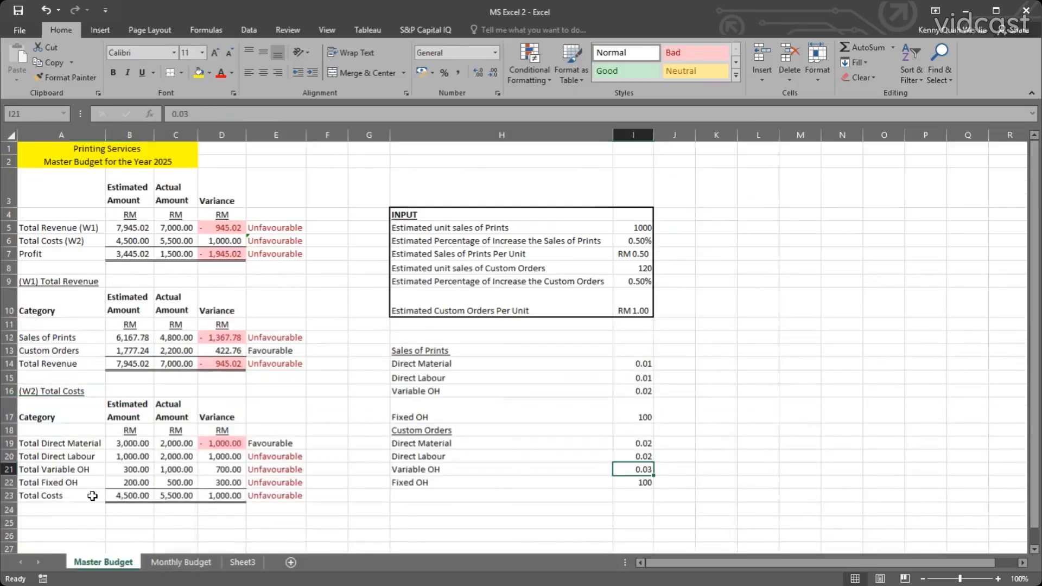
click(181, 562)
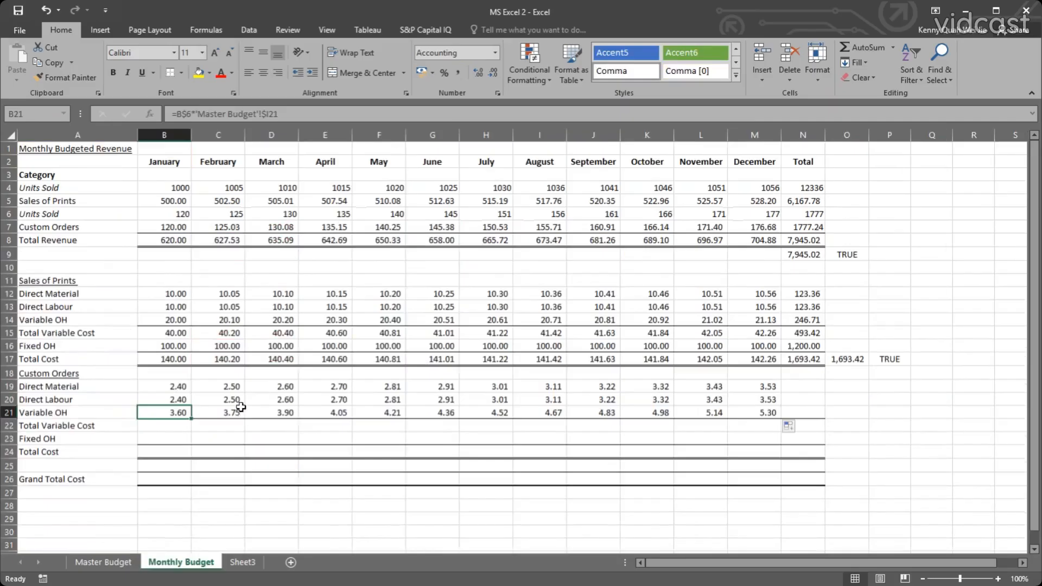
Copy the Sales of Prints Total Variable Cost and Fixed OH rows, B15:N16, into the Custom Orders section starting at B22.
click(162, 426)
drag(166, 335, 805, 348)
key(ctrl+c)
click(165, 425)
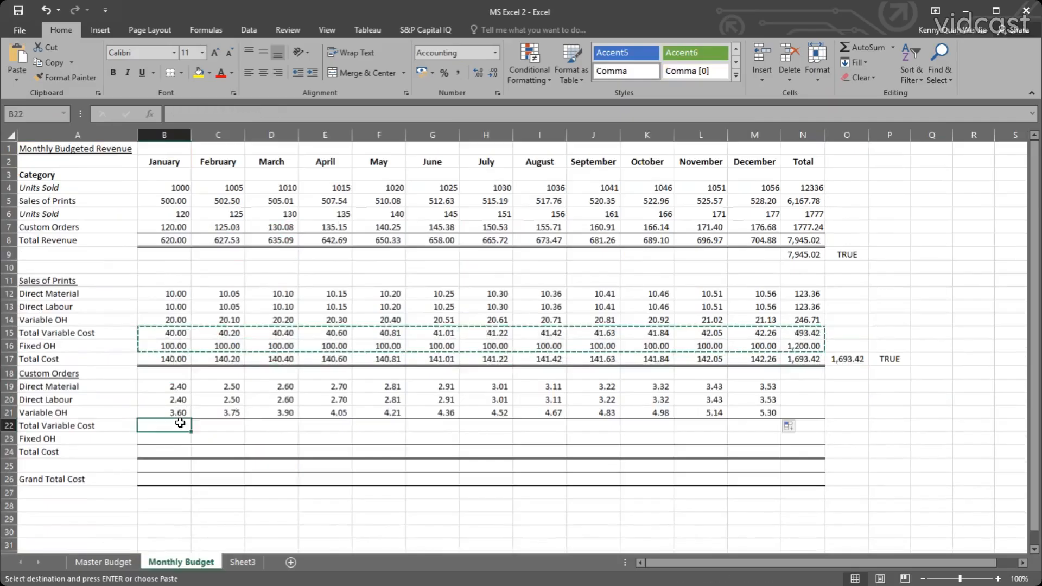
key(ctrl+v)
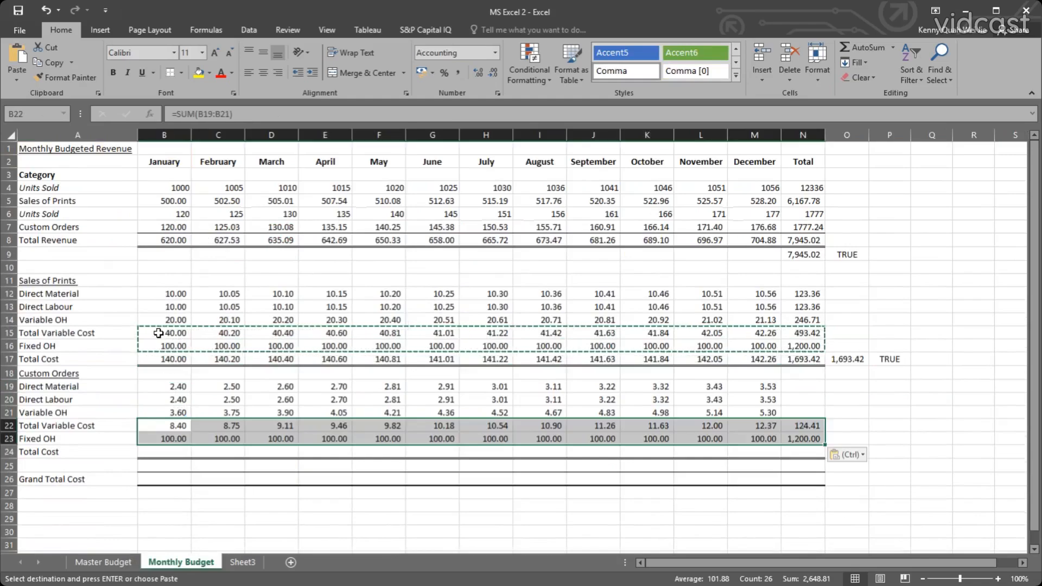
Check January's Custom Orders Fixed OH formula in B23 against the Custom Orders Fixed OH input in I22 of the Master Budget sheet.
click(166, 437)
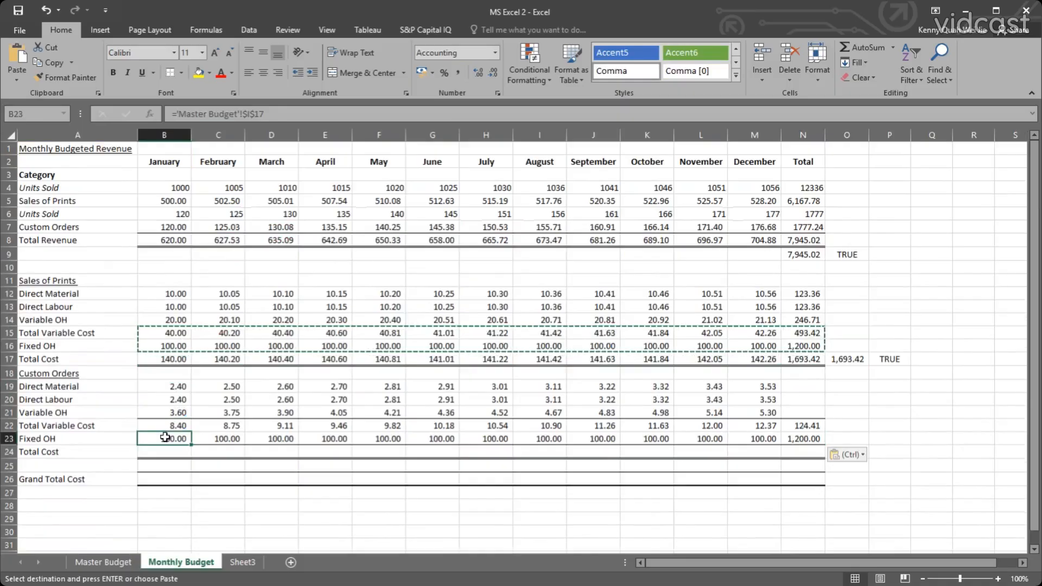
double_click(166, 436)
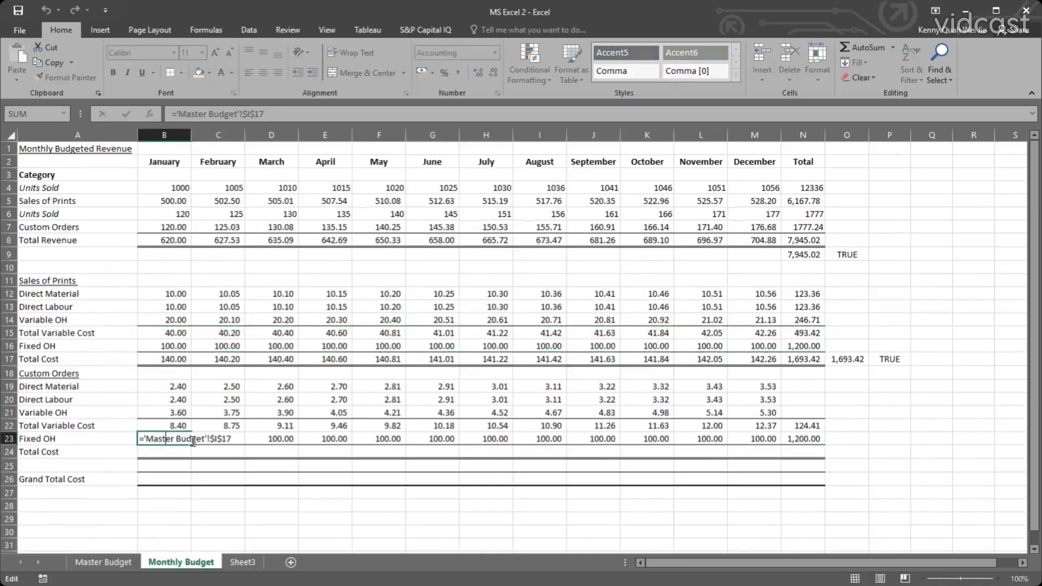
key(Escape)
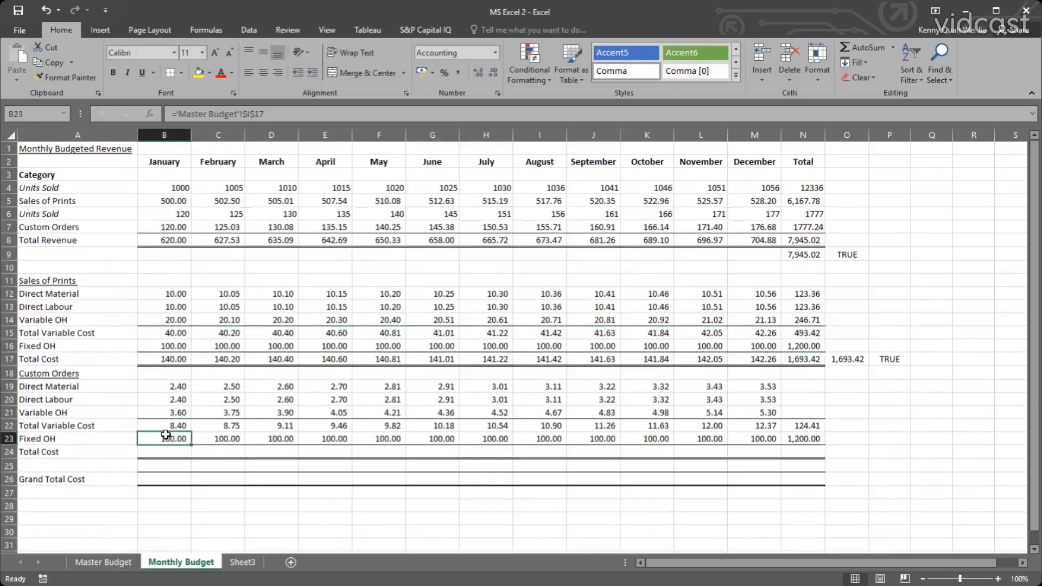
click(131, 559)
click(644, 480)
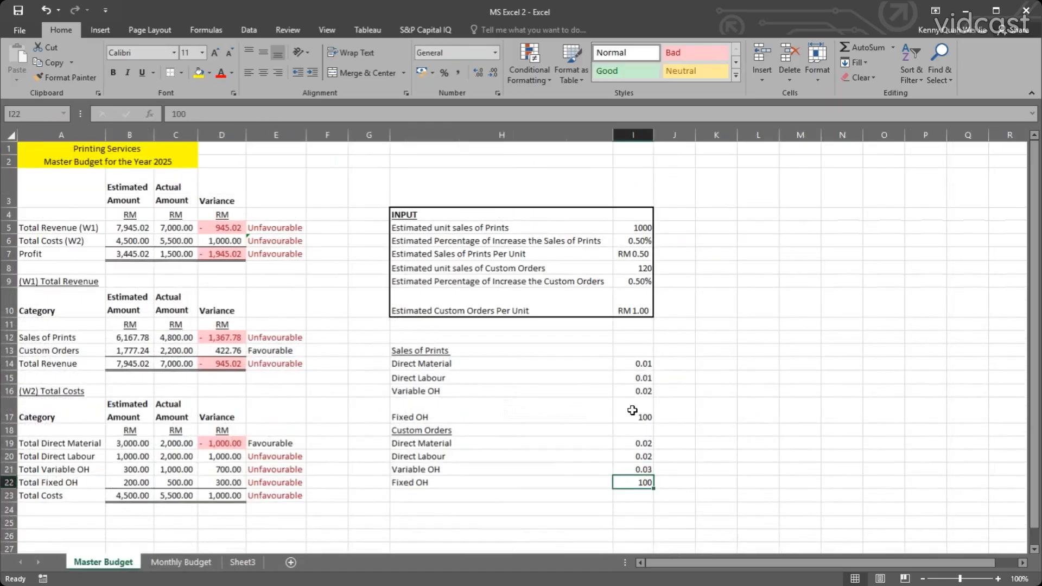
click(180, 562)
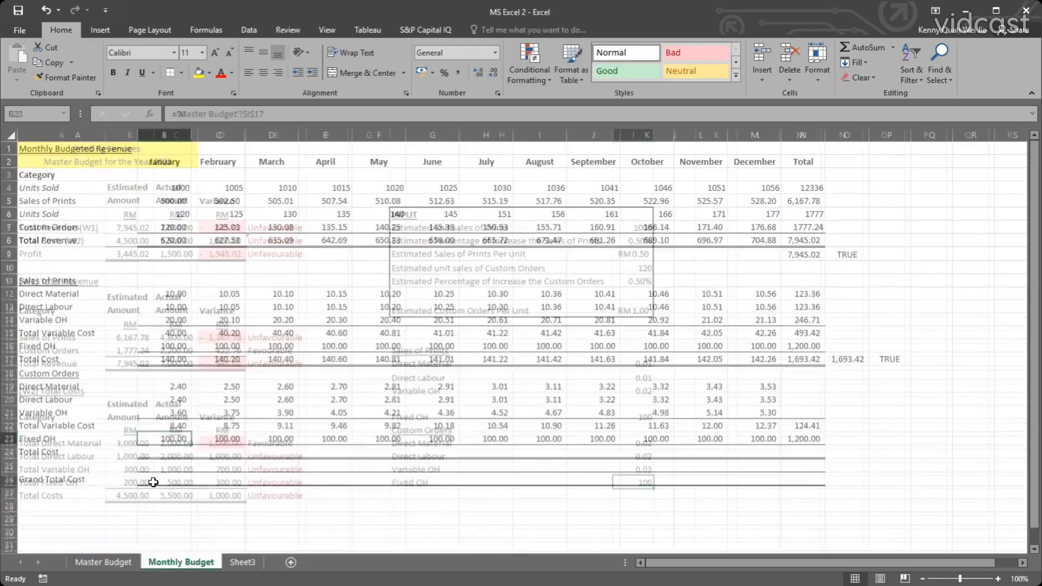
Set January's Custom Orders Fixed OH in B23 to ='Master Budget'!I22 and fill it across to December.
text(=)
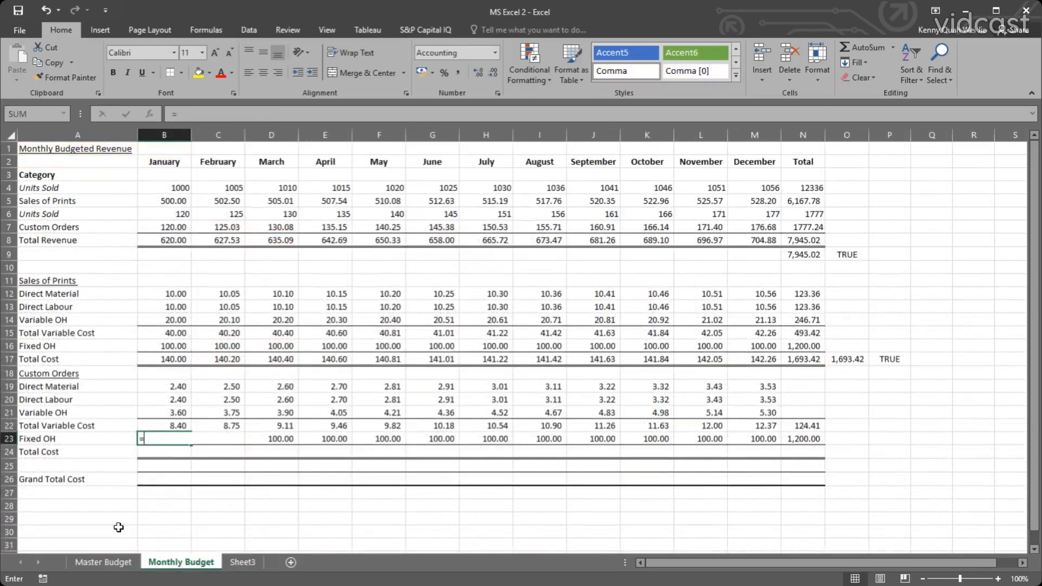
click(103, 562)
click(640, 480)
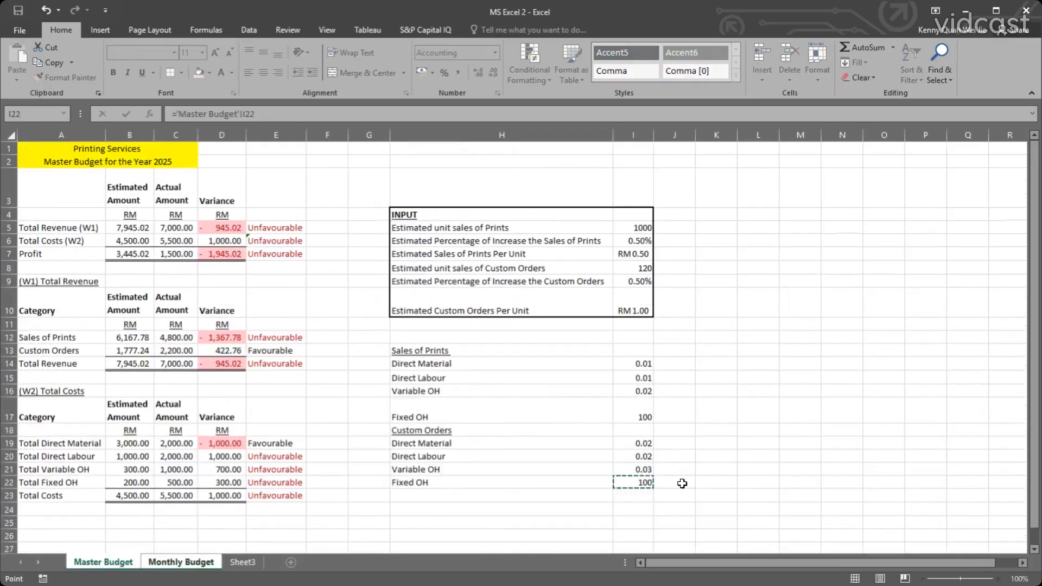
key(Return)
click(183, 440)
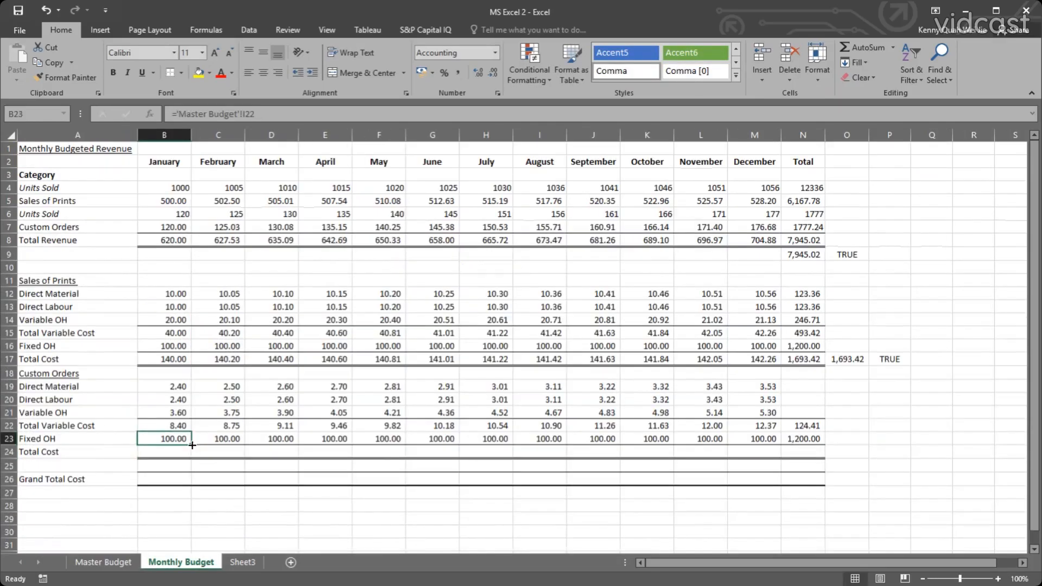
drag(191, 445, 779, 460)
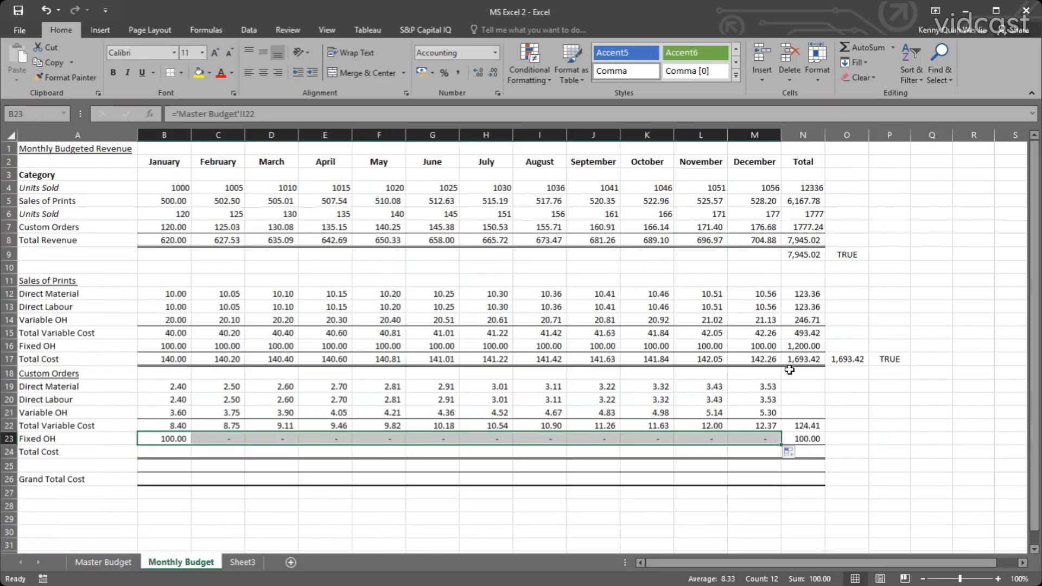
Make the Master Budget reference in B23 absolute as $I$22, refill the Fixed OH row across to December and check the formula.
double_click(169, 440)
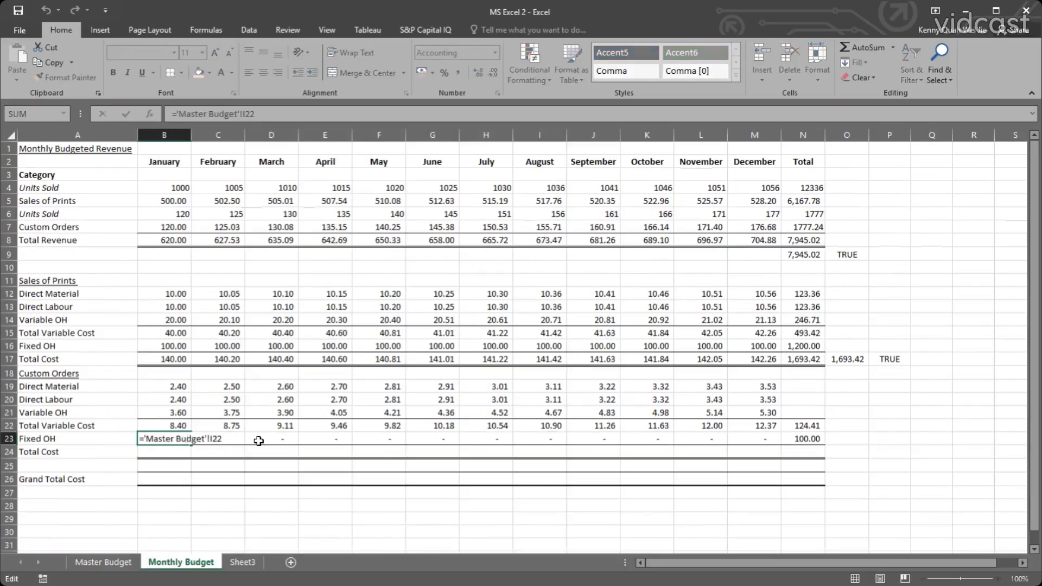
key(F4)
key(Return)
click(187, 440)
drag(191, 444, 770, 445)
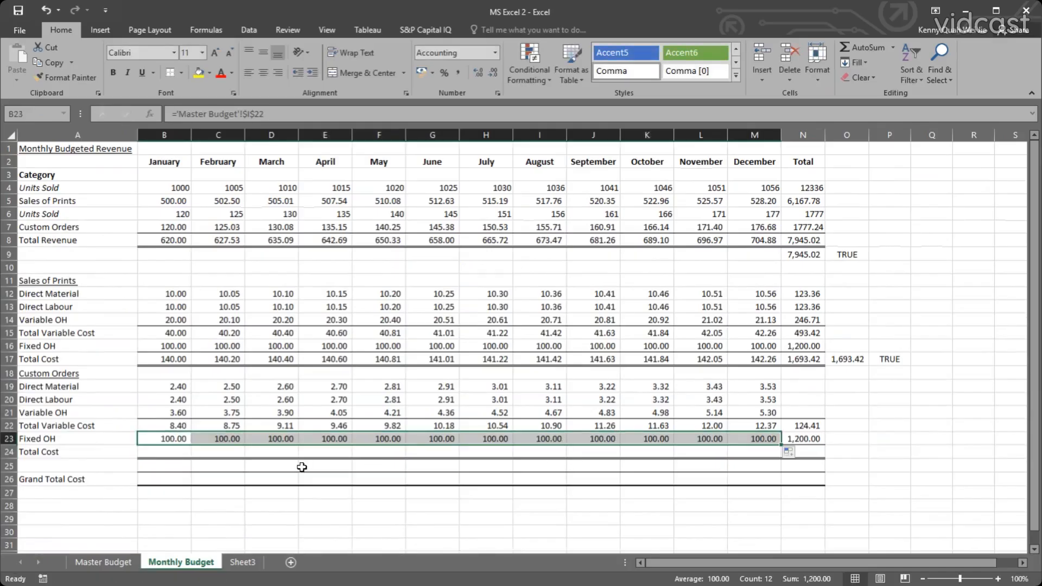
double_click(180, 439)
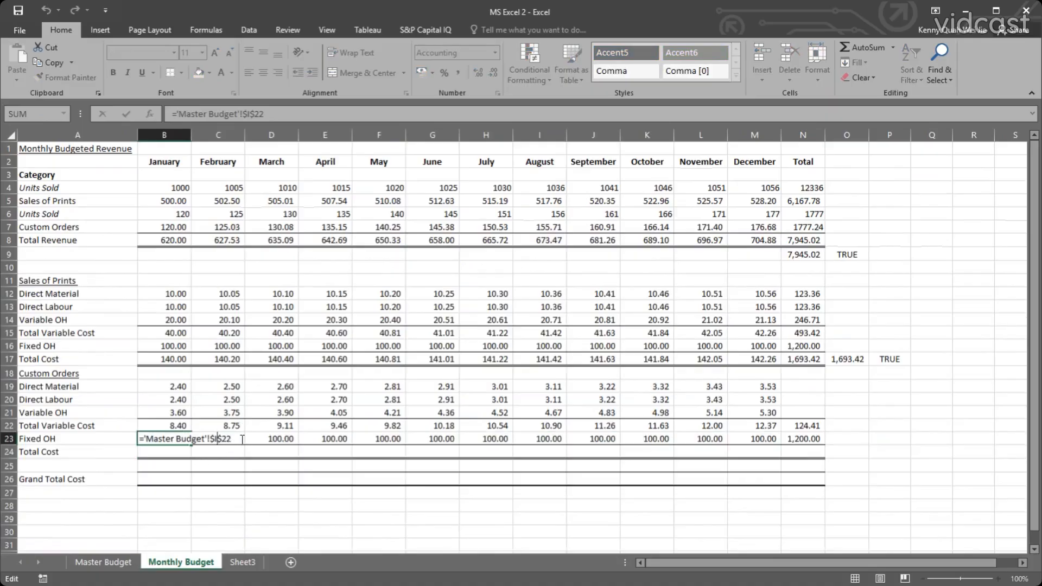
click(230, 465)
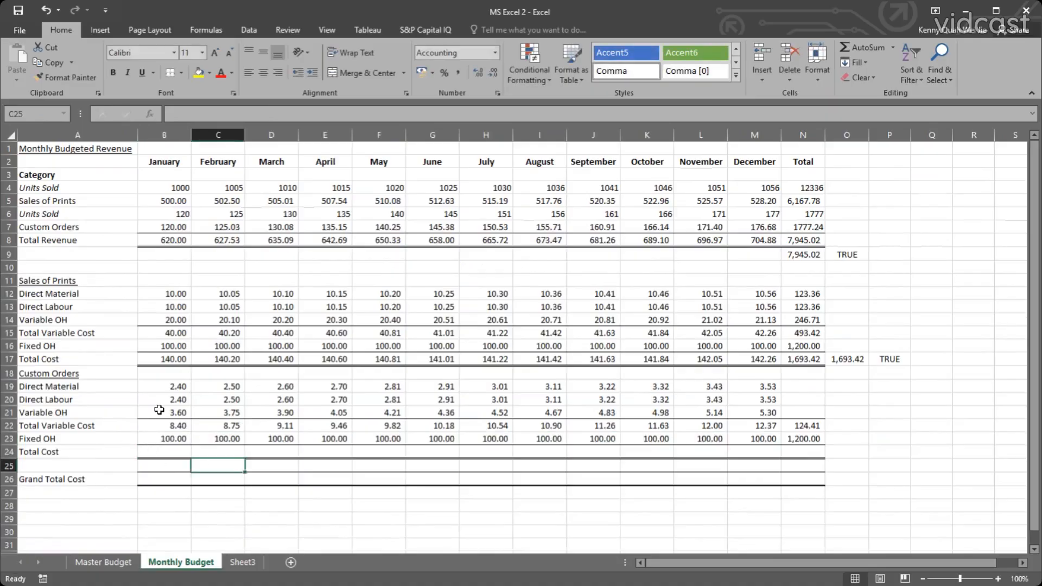
Copy the Sales of Prints Total Cost row, B17:N17, into the Custom Orders Total Cost row starting at B24.
drag(164, 360, 793, 355)
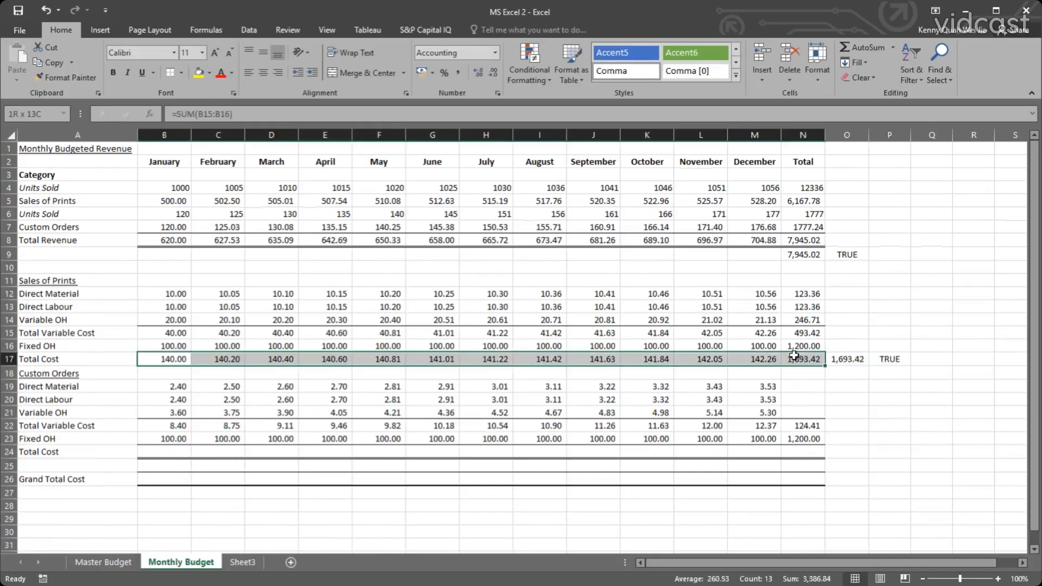
key(ctrl+c)
click(174, 452)
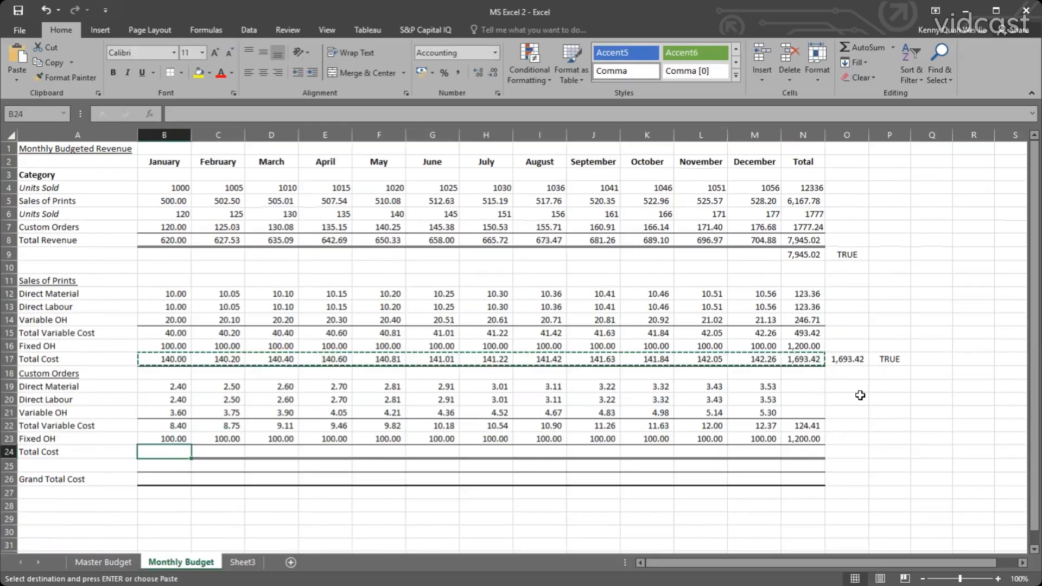
key(ctrl+v)
Copy the Sales of Prints cost totals in N12:N14 into the Custom Orders Total column, N19:N21.
drag(807, 295, 810, 320)
key(ctrl+c)
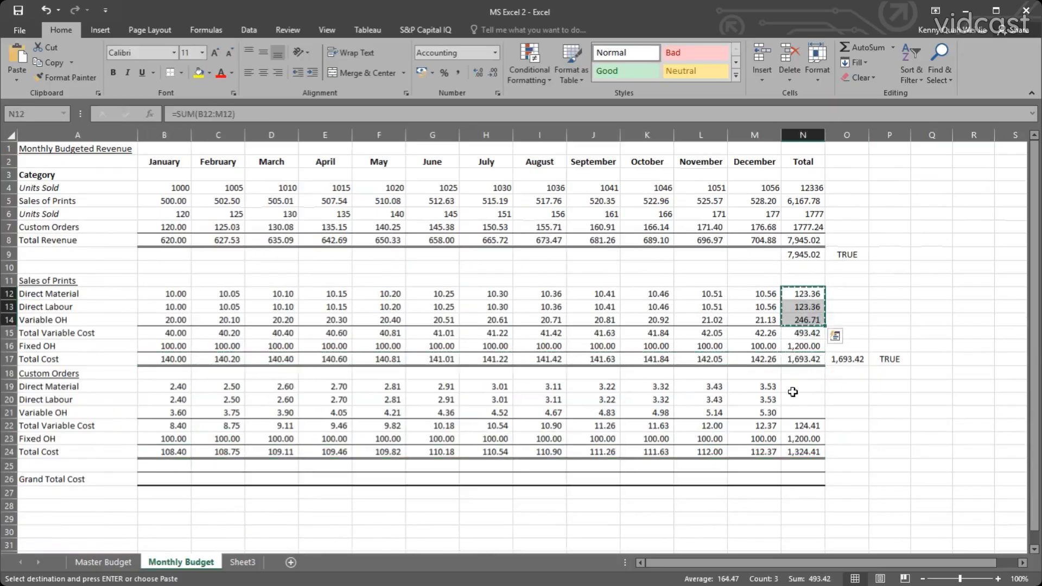
key(ctrl+v)
Copy the Sales of Prints cross-check formulas from O17 and P17 into O24 and P24 for Custom Orders.
click(849, 359)
key(ctrl+c)
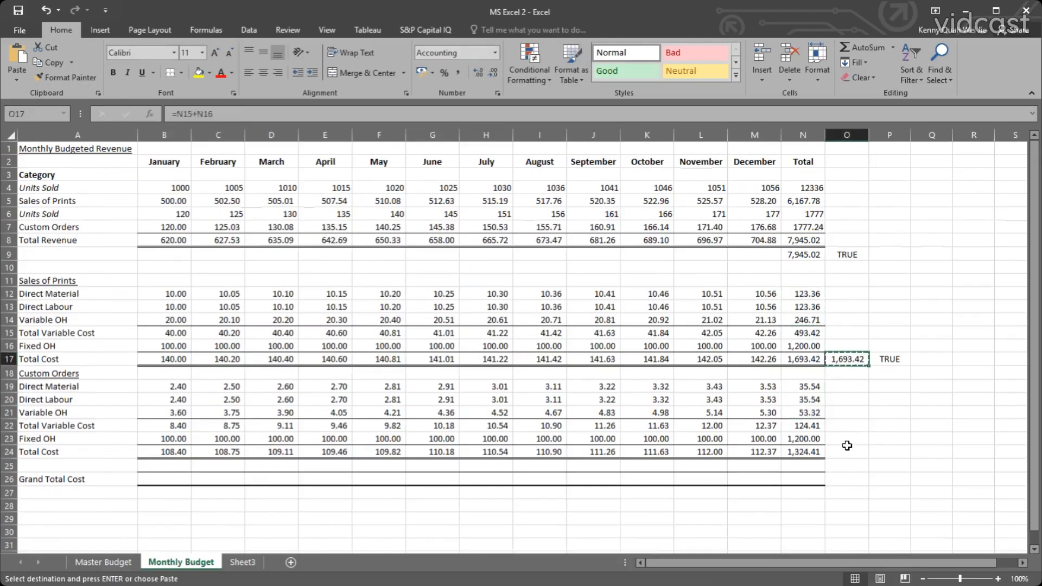
click(853, 448)
key(ctrl+v)
click(888, 361)
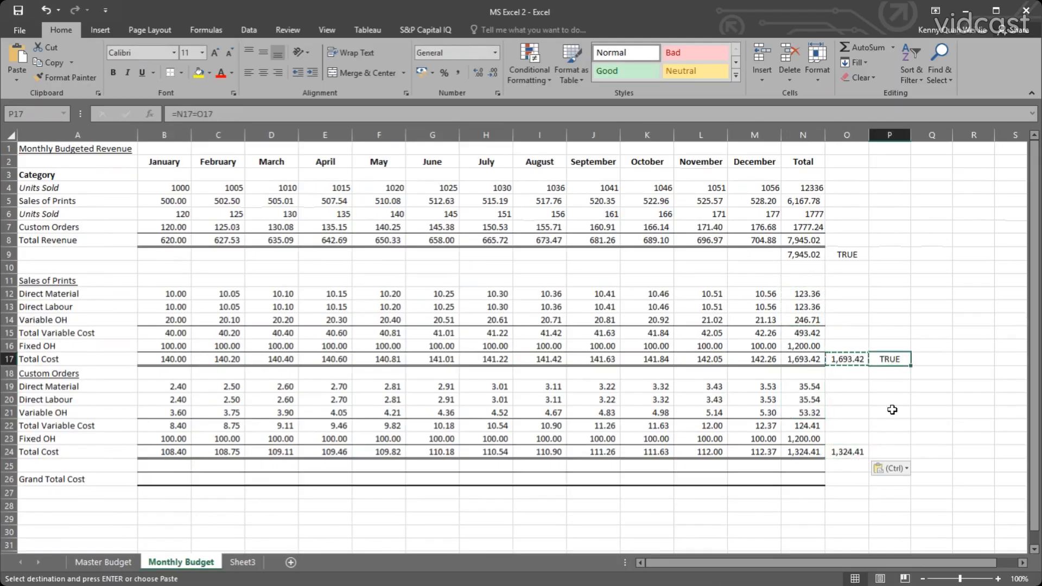
key(ctrl+c)
click(888, 449)
key(ctrl+v)
Inspect the Custom Orders cross-check formulas in P24 and O24, comparing them with the Sales of Prints check in O17.
double_click(892, 453)
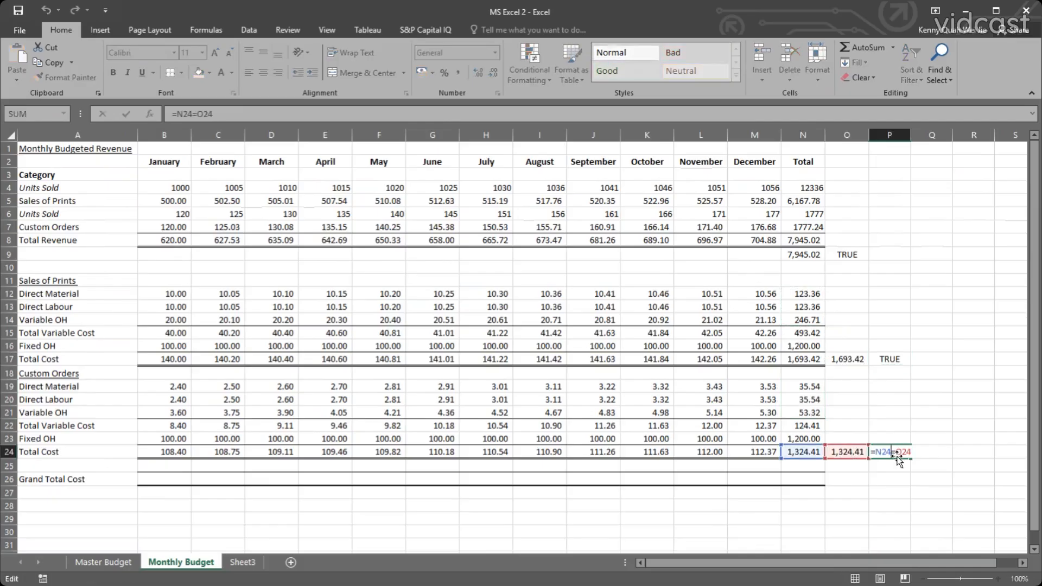
key(Escape)
double_click(854, 453)
key(Escape)
double_click(841, 363)
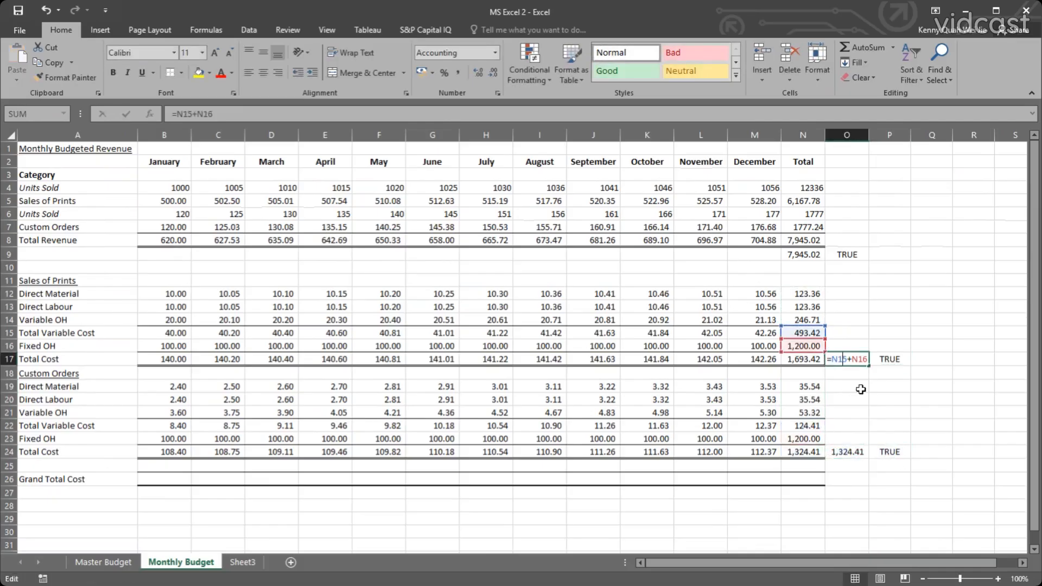
click(841, 402)
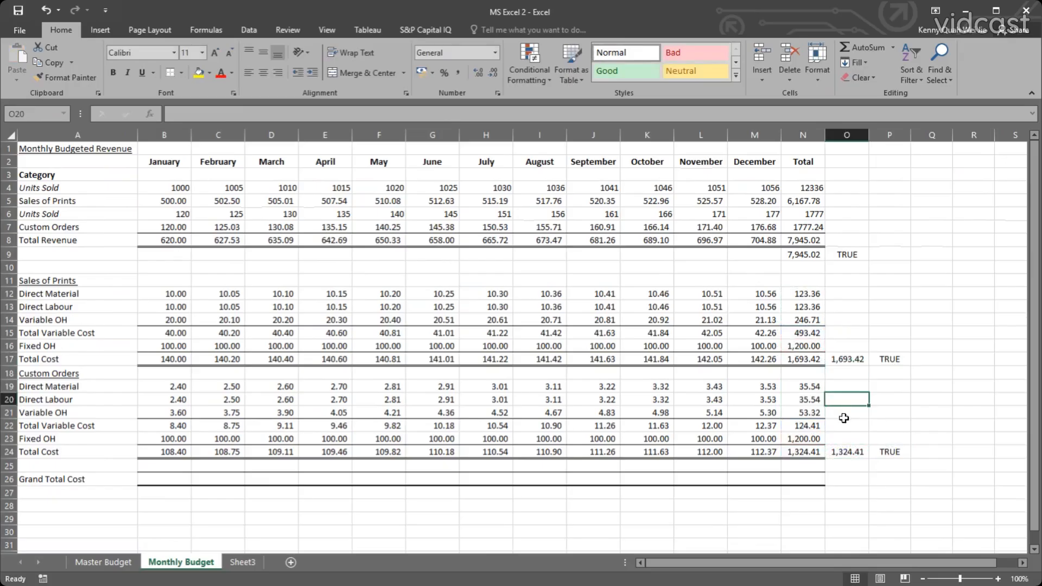
double_click(851, 449)
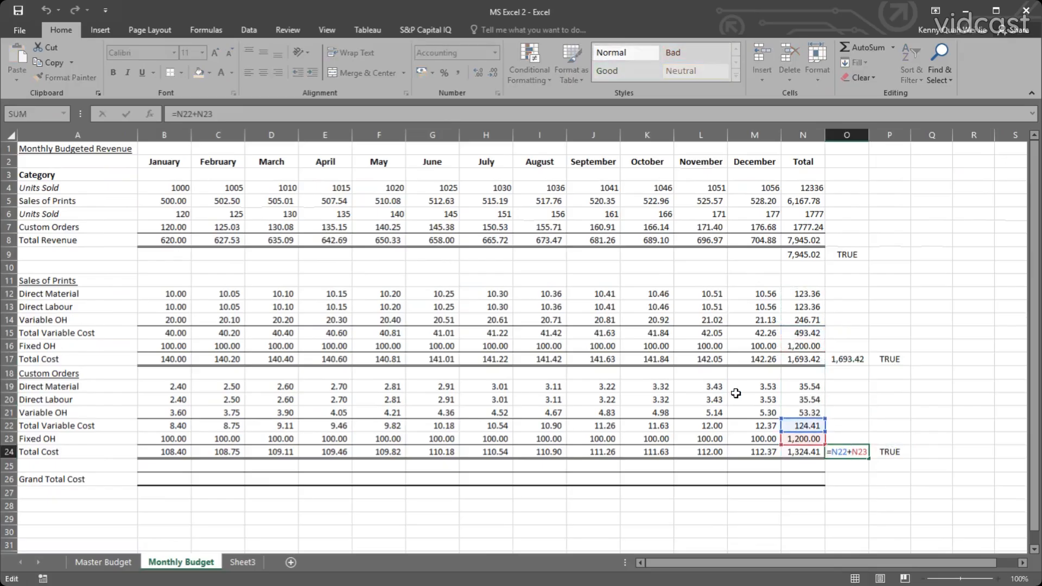
key(Escape)
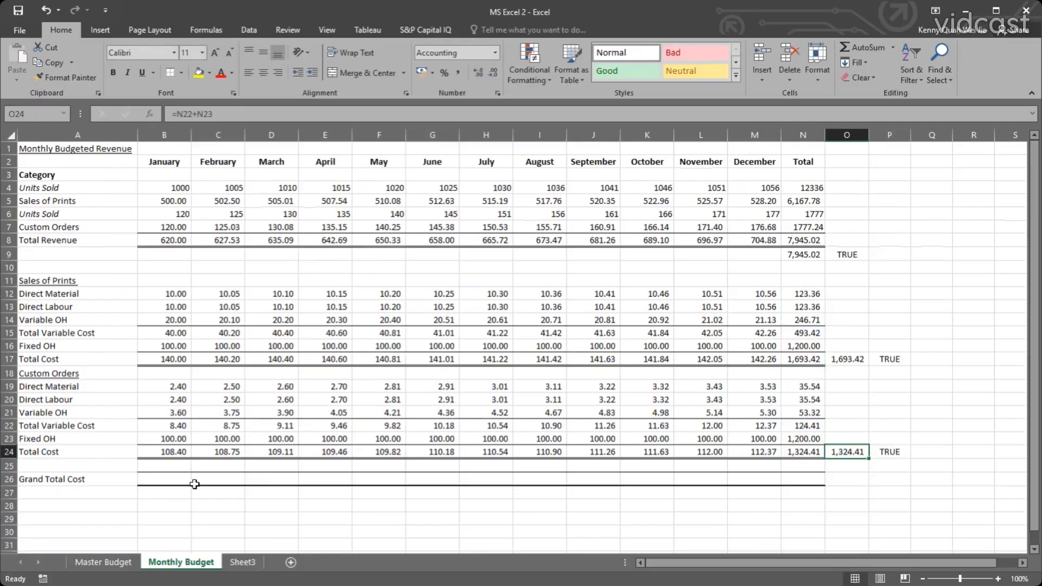
Calculate January's Grand Total Cost in B26 as =B17+B24 and fill it across to the Total column.
click(174, 478)
text(=)
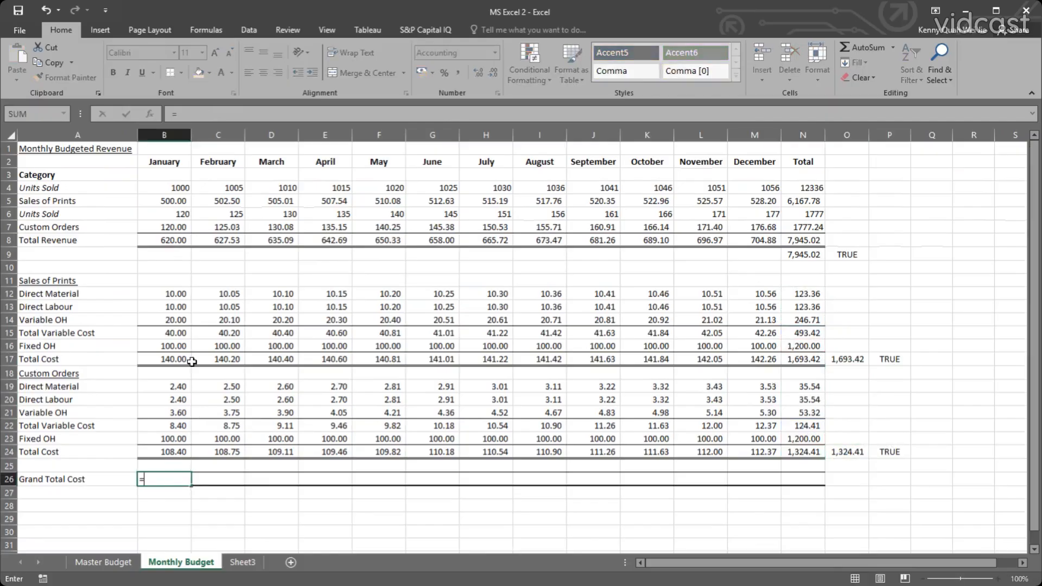
click(184, 358)
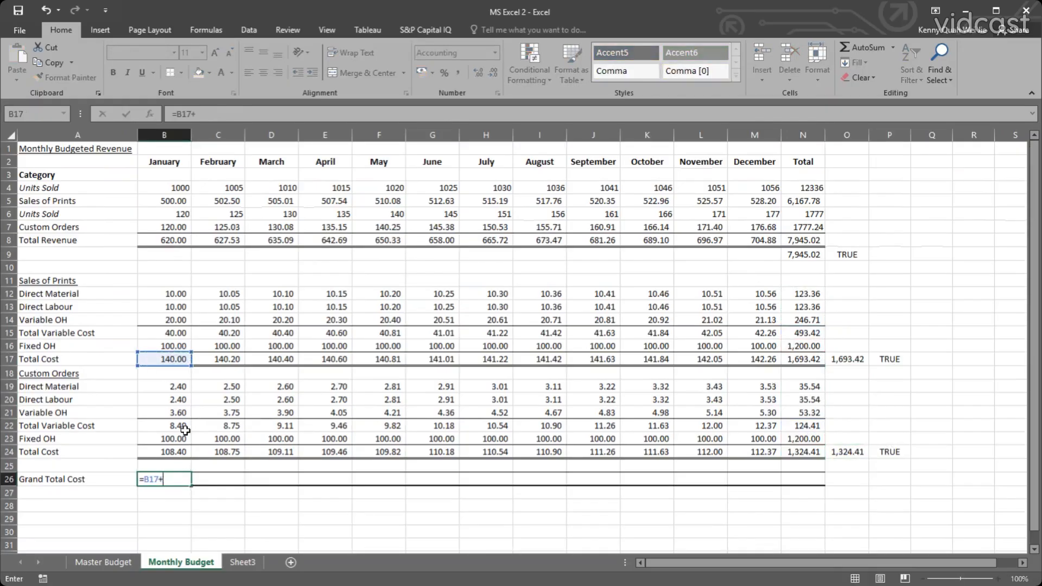
text(+)
click(169, 451)
key(Return)
click(169, 476)
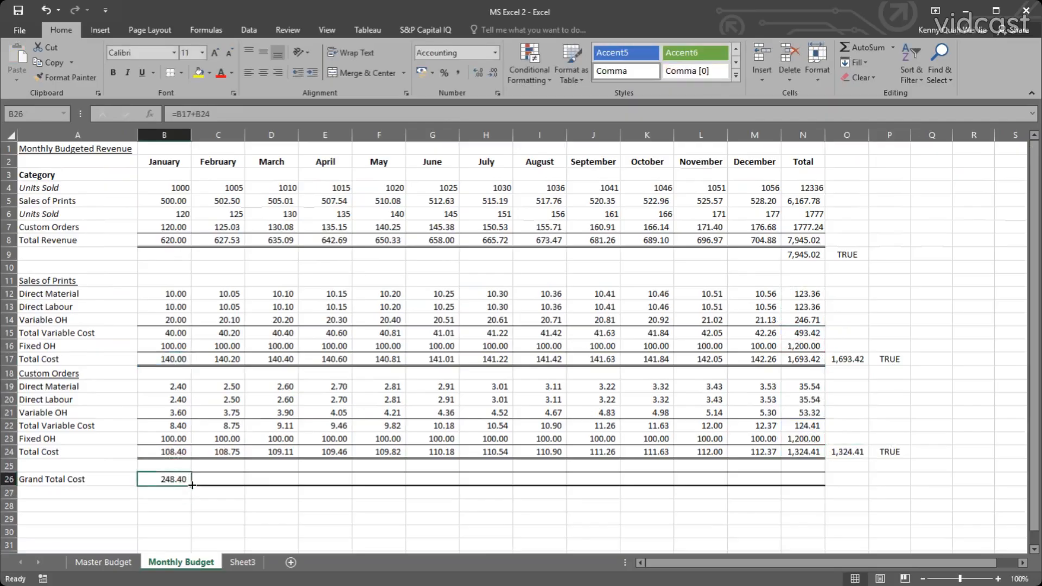
drag(191, 485, 758, 522)
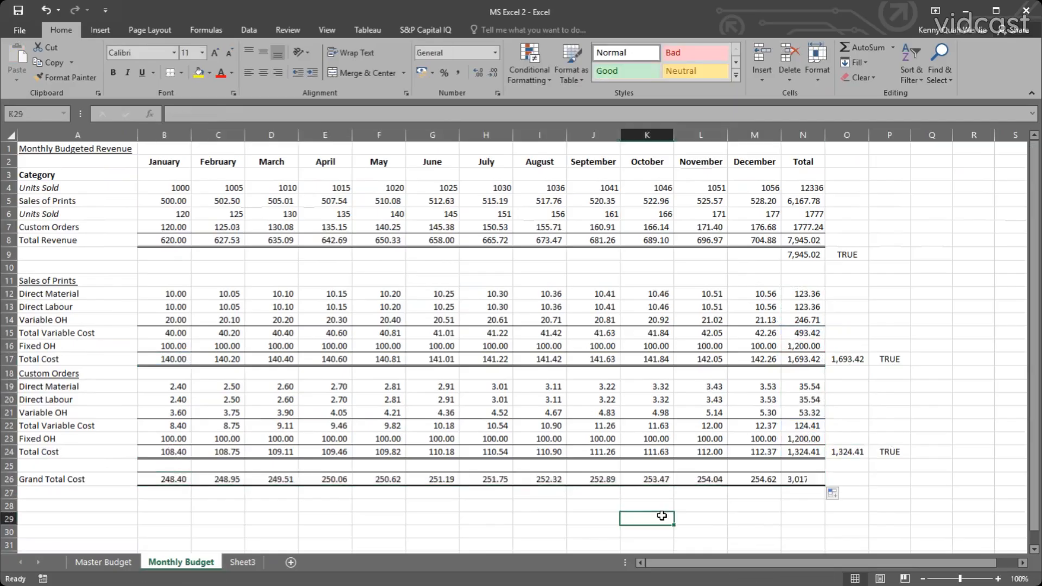
click(622, 514)
Set the estimated Total Direct Material in B19 of the Master Budget sheet to ='Monthly Budget'!N12+'Monthly Budget'!N19.
click(119, 559)
click(136, 444)
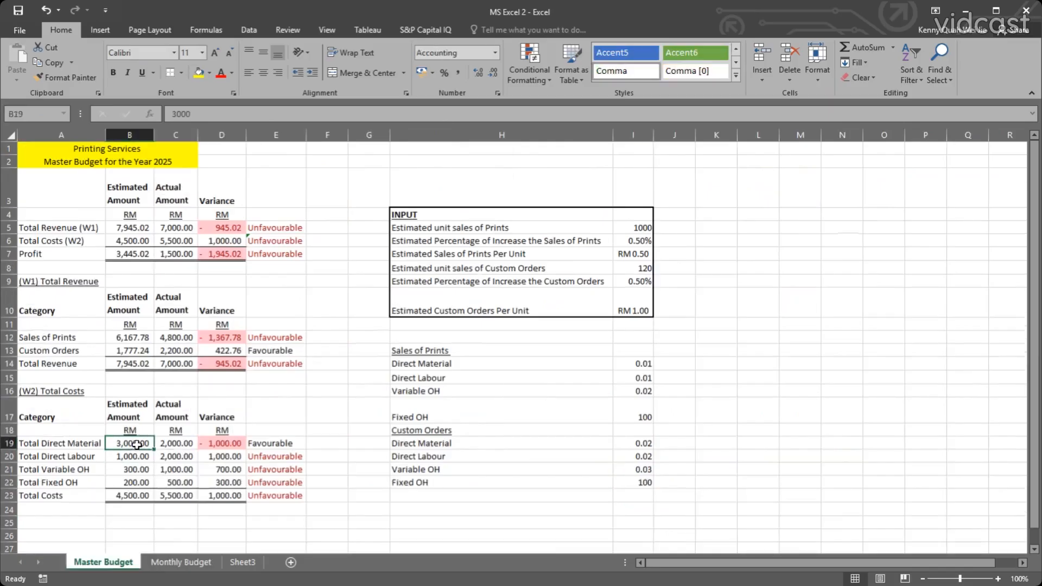
text(=)
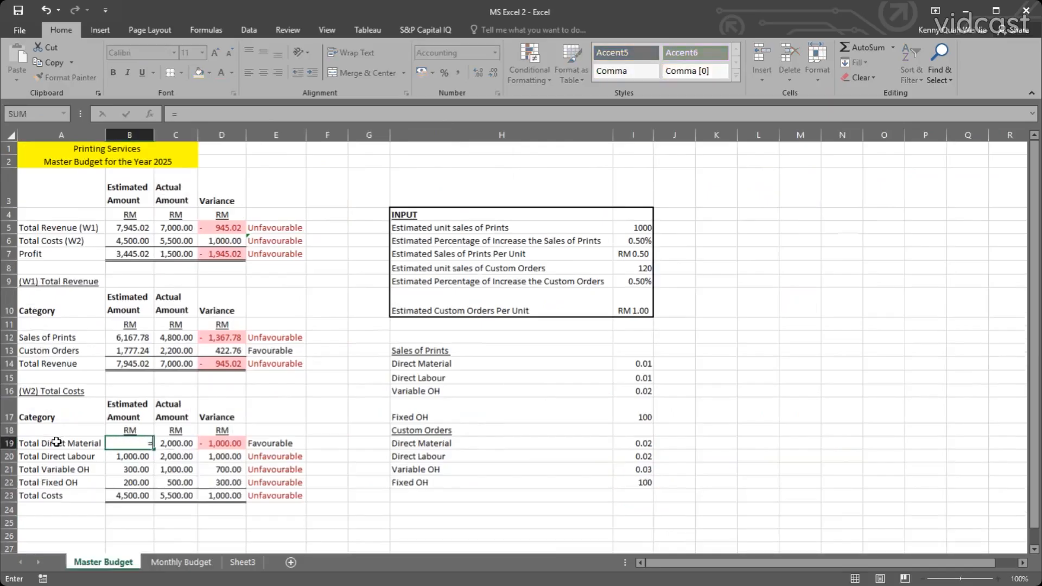
click(201, 563)
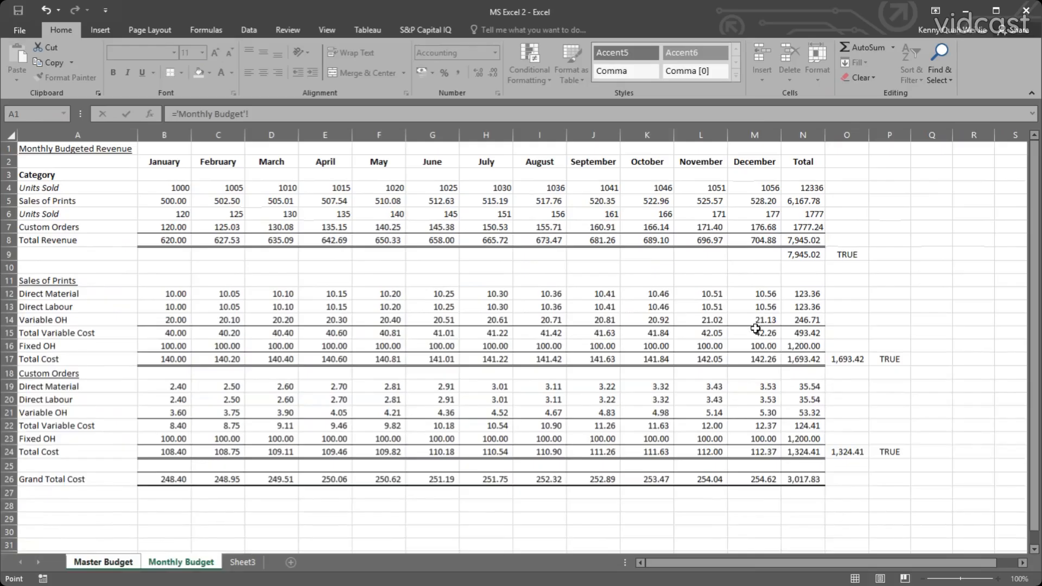
click(788, 294)
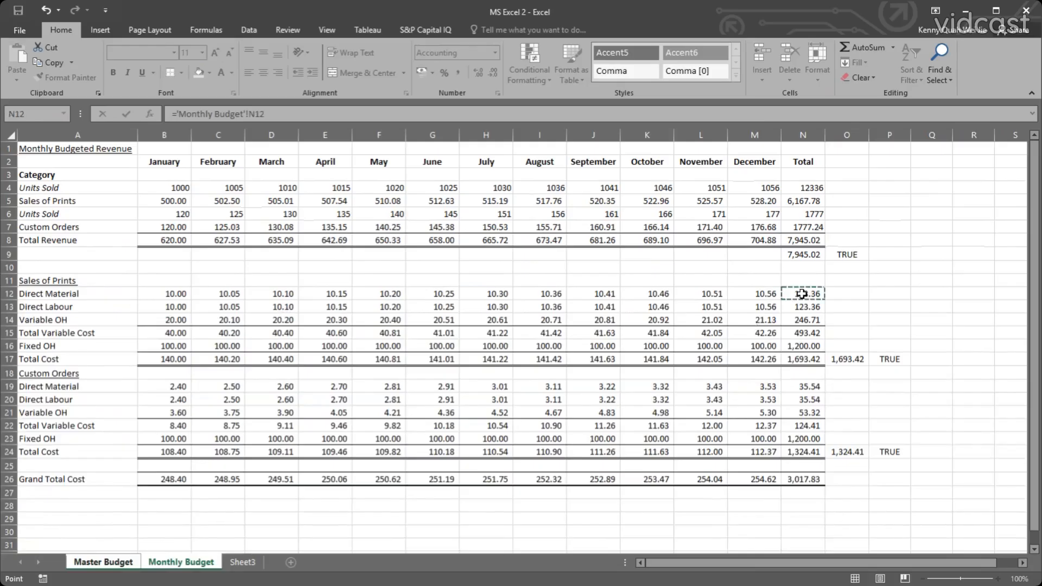
text(+)
click(802, 385)
key(Return)
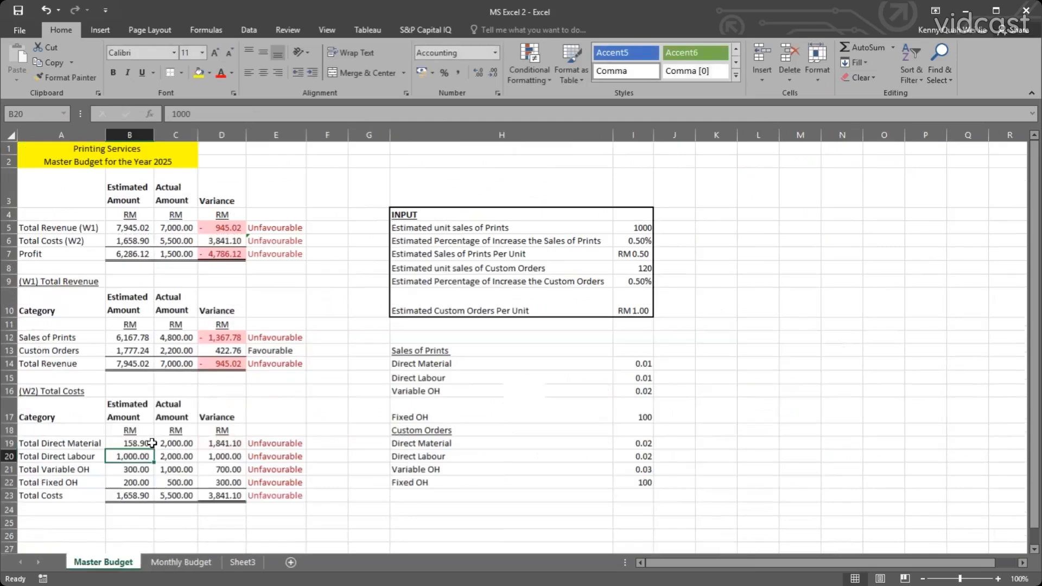
Set the estimated Total Direct Labour in B20 to ='Monthly Budget'!N13+'Monthly Budget'!N20.
text(=)
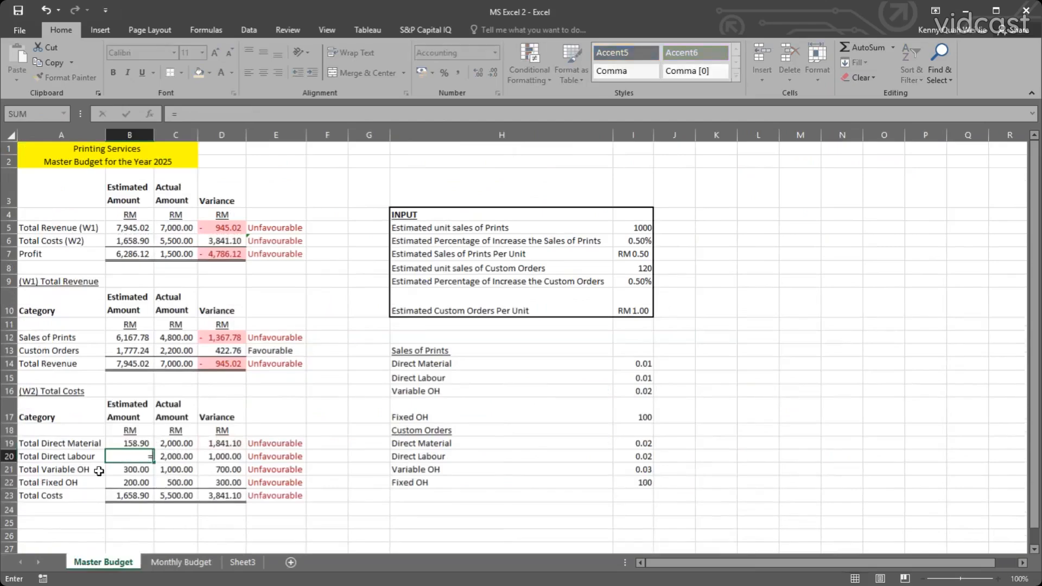
click(187, 564)
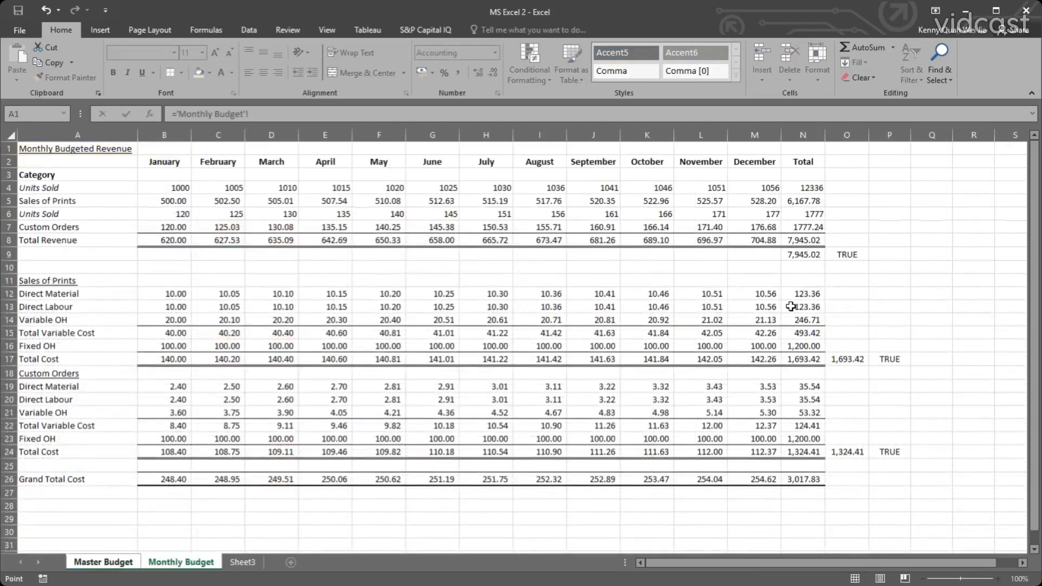
click(796, 305)
text(+)
click(802, 400)
key(Escape)
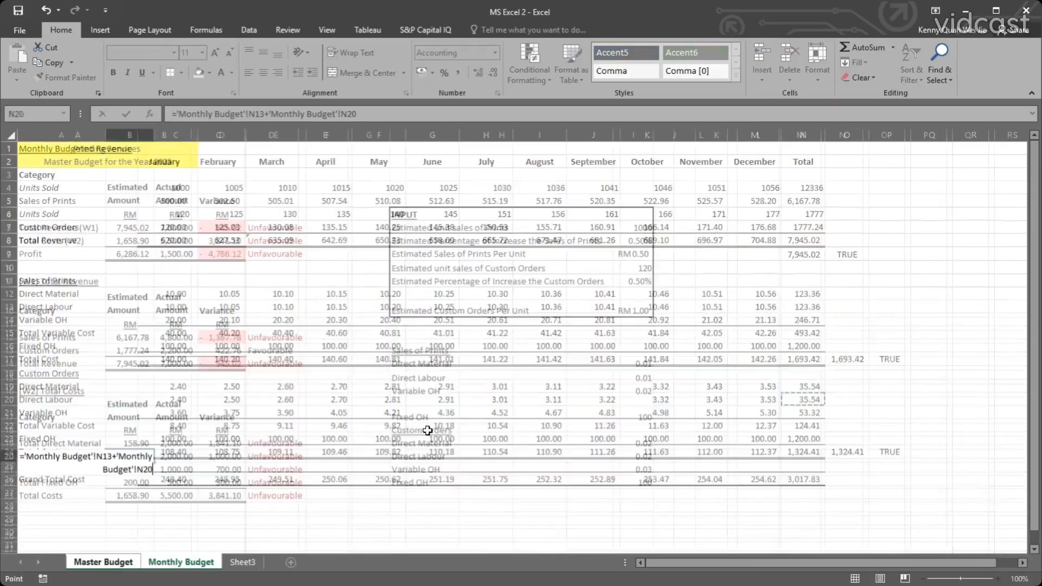
Set the estimated Total Variable OH in B21 of the Master Budget to ='Monthly Budget'!N14+'Monthly Budget'!N21.
text(=)
click(192, 563)
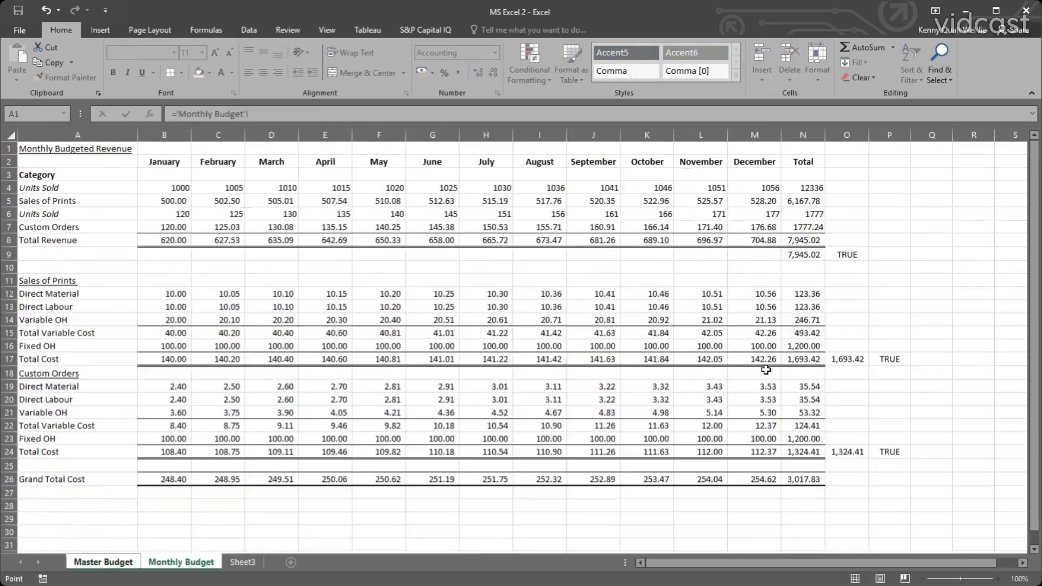
click(809, 320)
text(+)
click(800, 412)
key(Return)
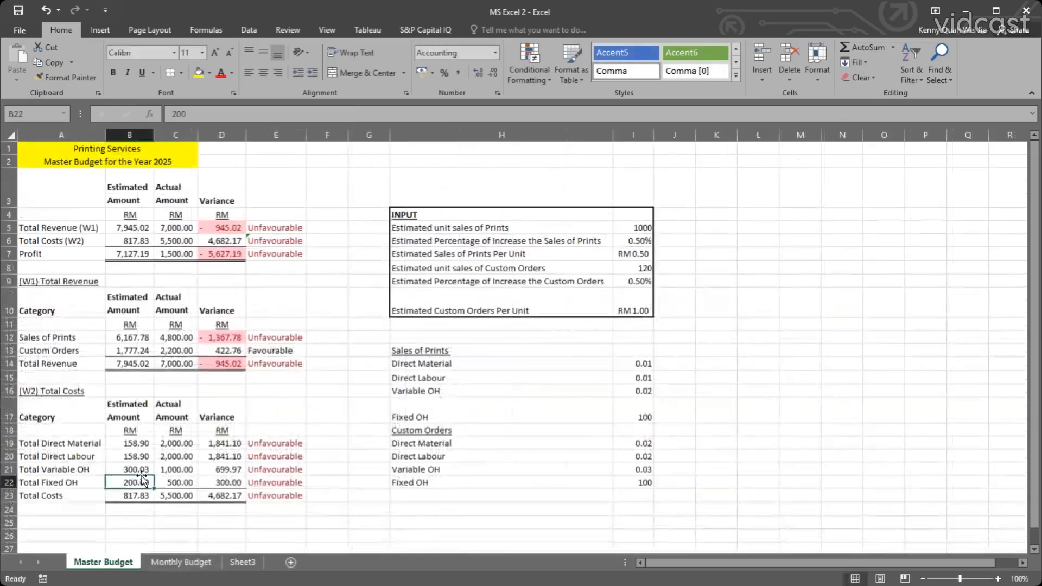
Set the estimated Total Fixed OH in B22 to ='Monthly Budget'!N16+'Monthly Budget'!N23.
text(=)
click(181, 562)
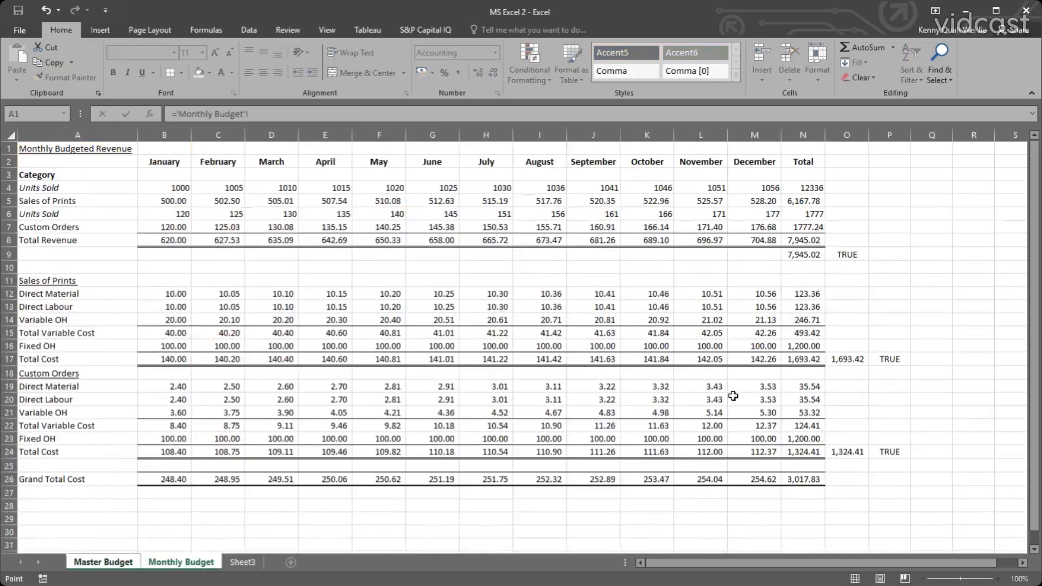
click(802, 346)
text(+)
click(803, 438)
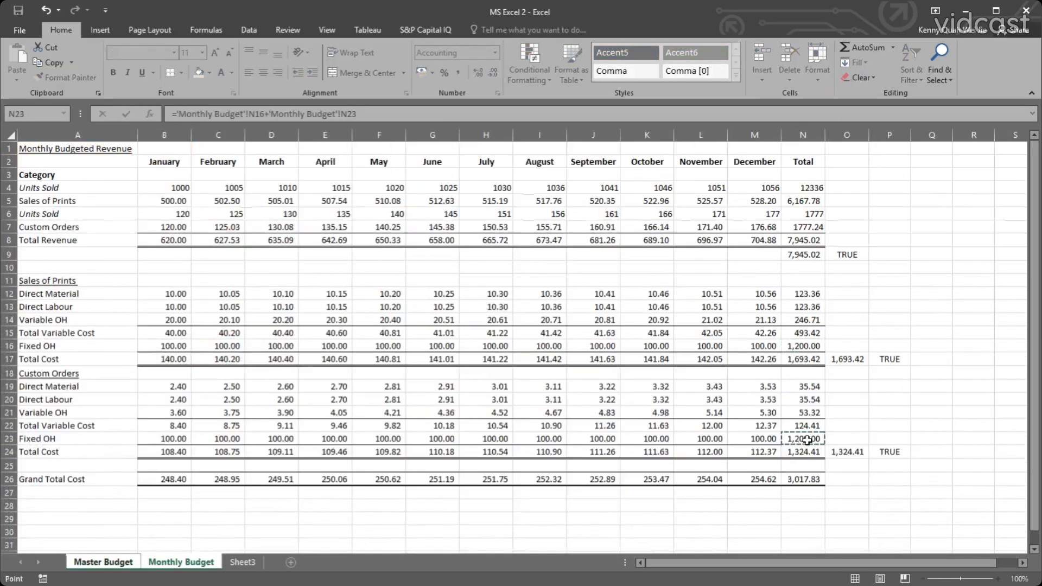
key(Return)
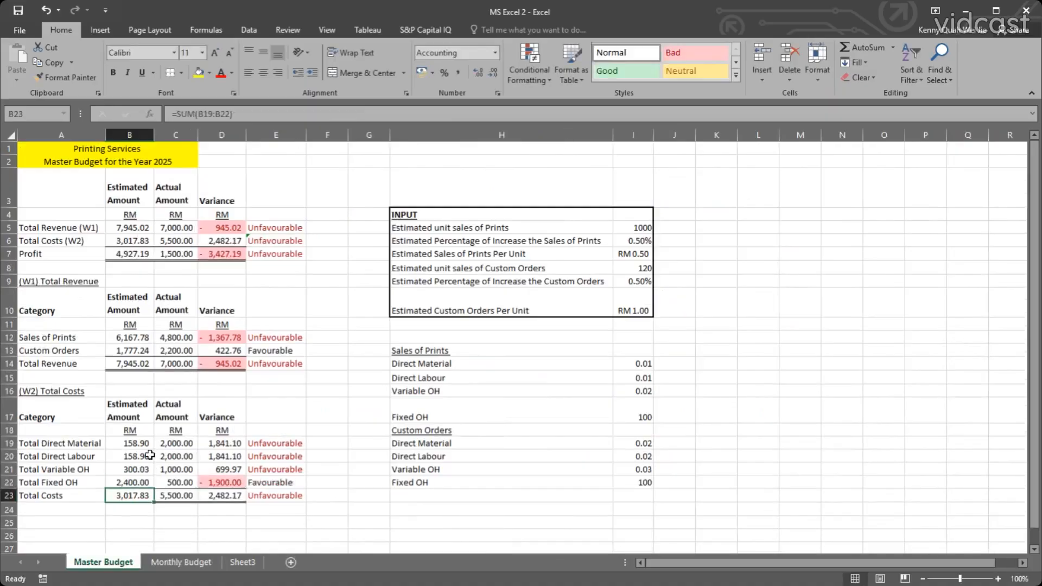
Compare the Master Budget's estimated Total Costs with the Grand Total Cost on the Monthly Budget sheet.
click(363, 390)
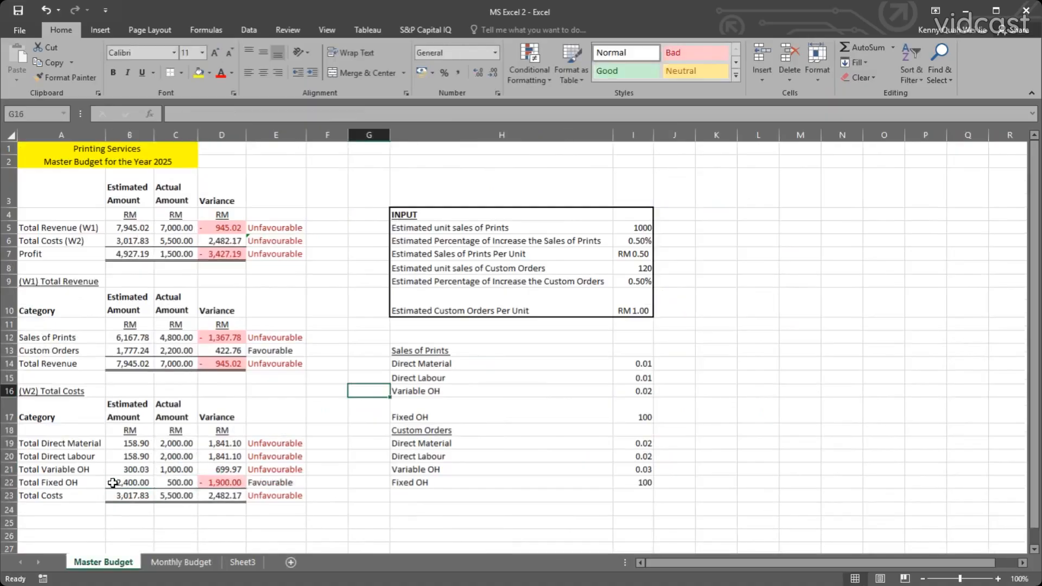
click(180, 561)
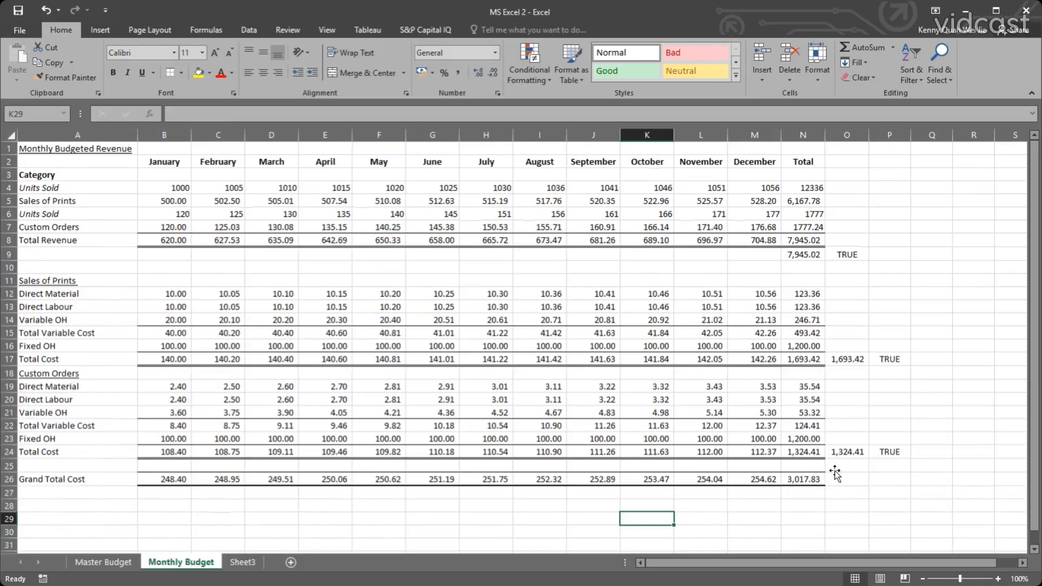
click(838, 468)
click(181, 495)
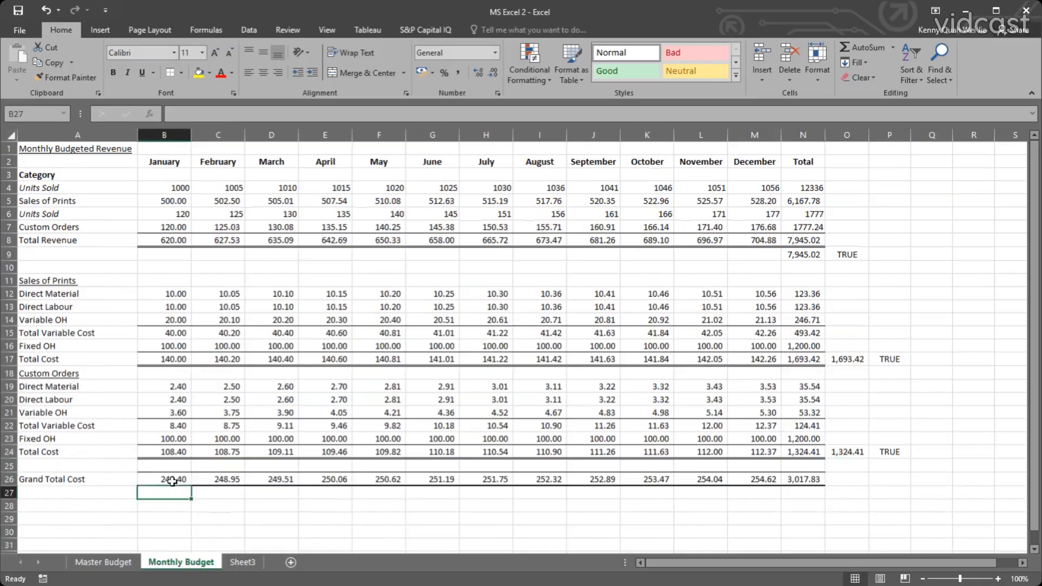
click(124, 563)
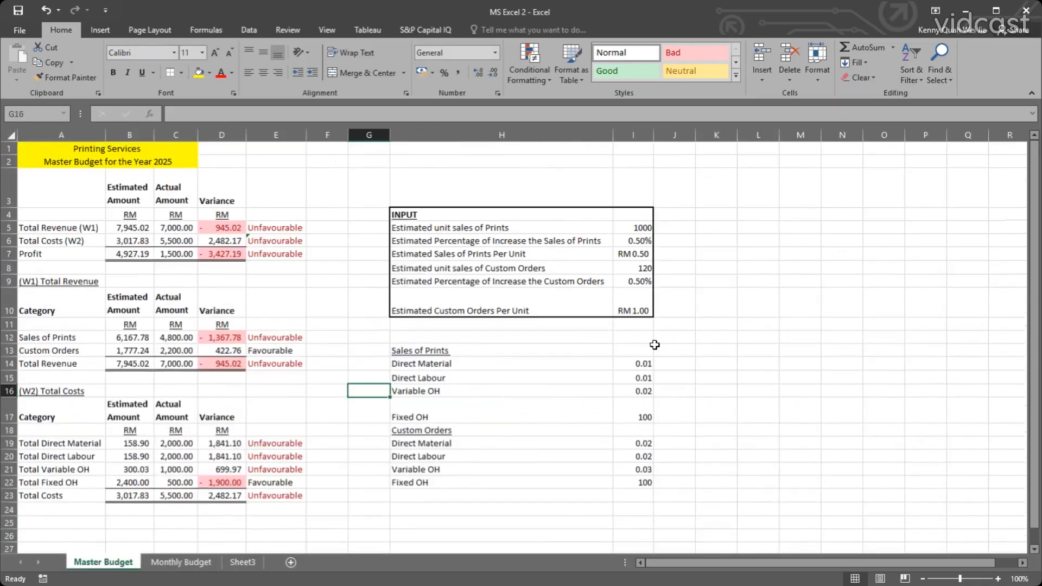
Set the Sales of Prints Direct Material input in I14 of the Master Budget to 0.02.
click(643, 364)
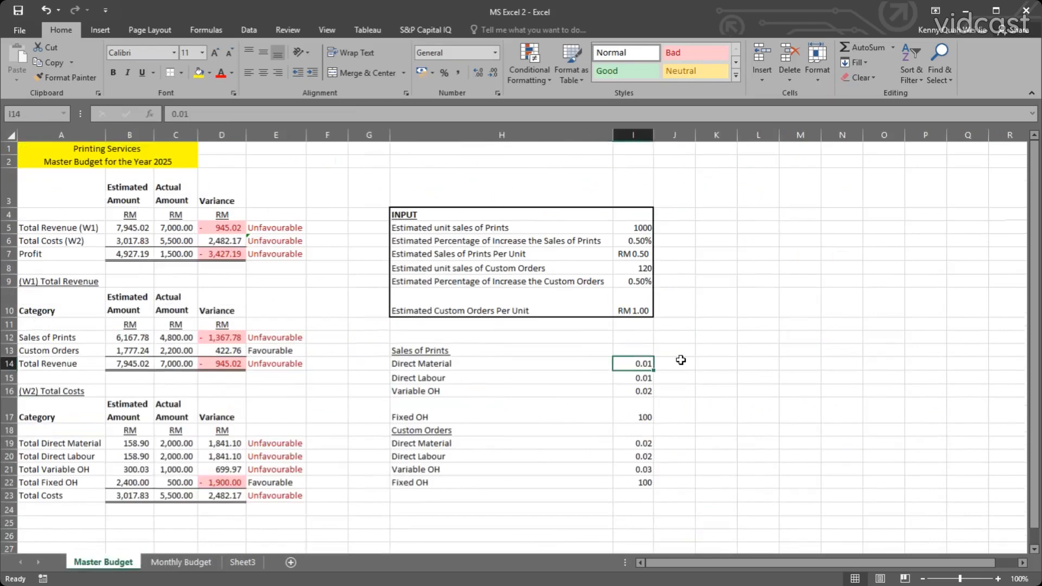
text(0.0)
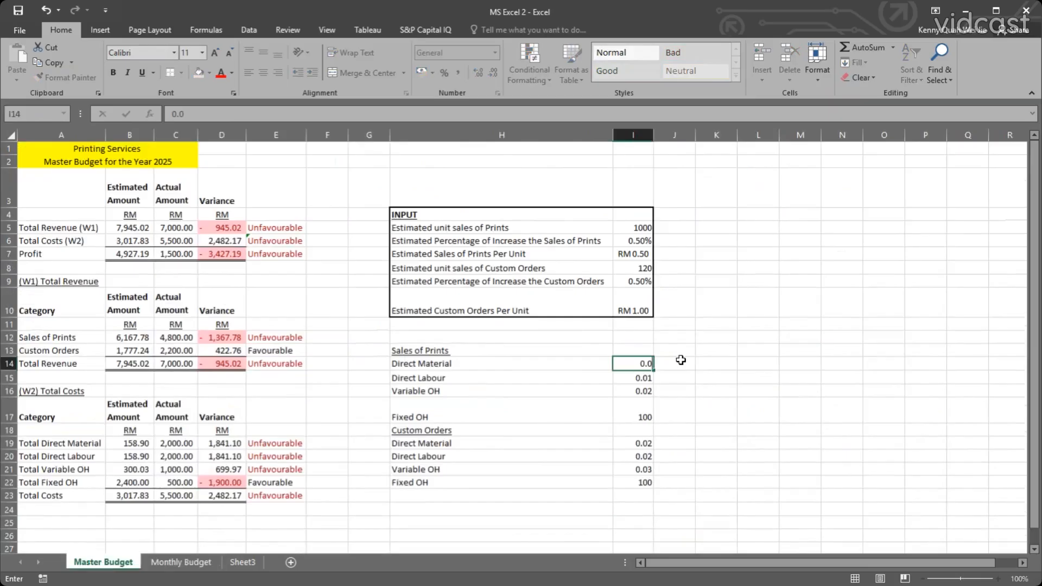
text(2)
key(Return)
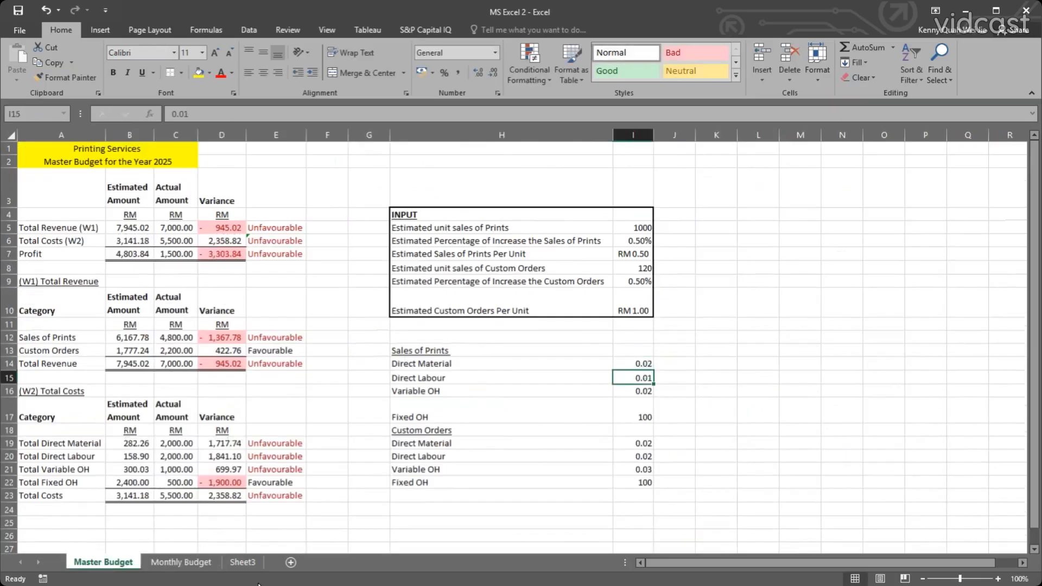
Add an outside border around the Sales of Prints and Custom Orders cost inputs in H13:I22.
drag(418, 350, 641, 482)
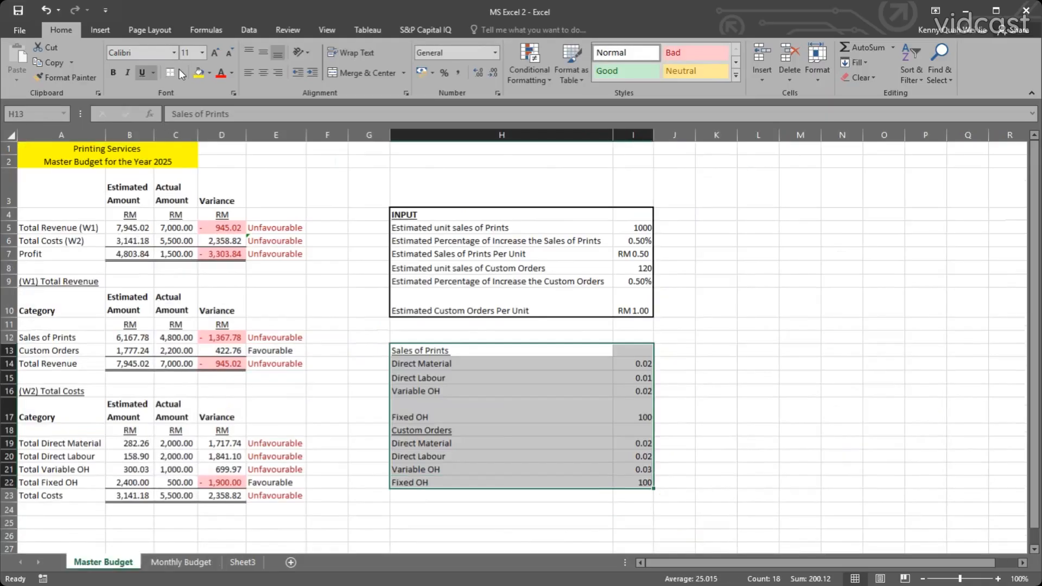
click(183, 72)
click(217, 217)
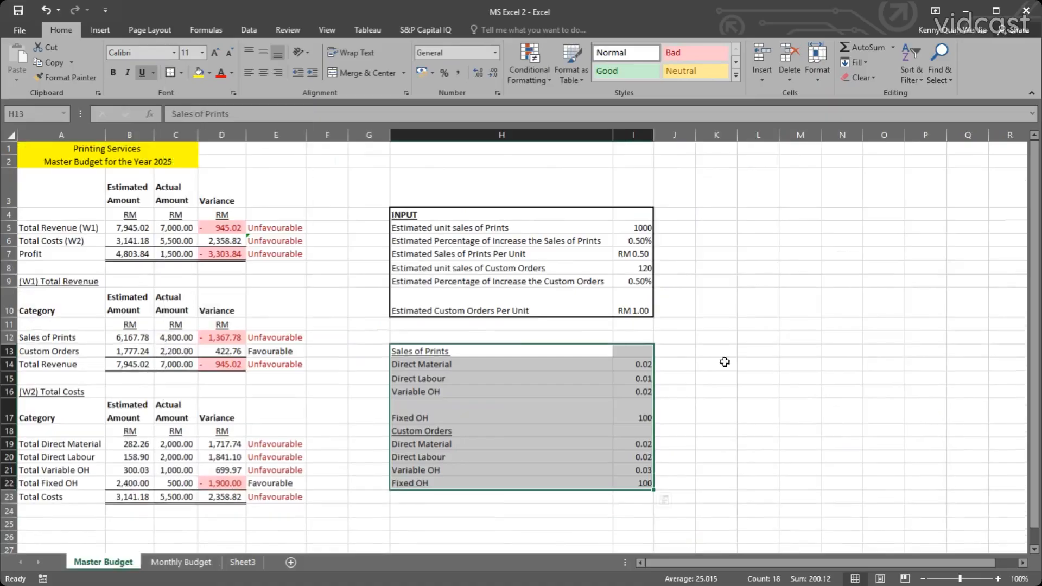
click(716, 350)
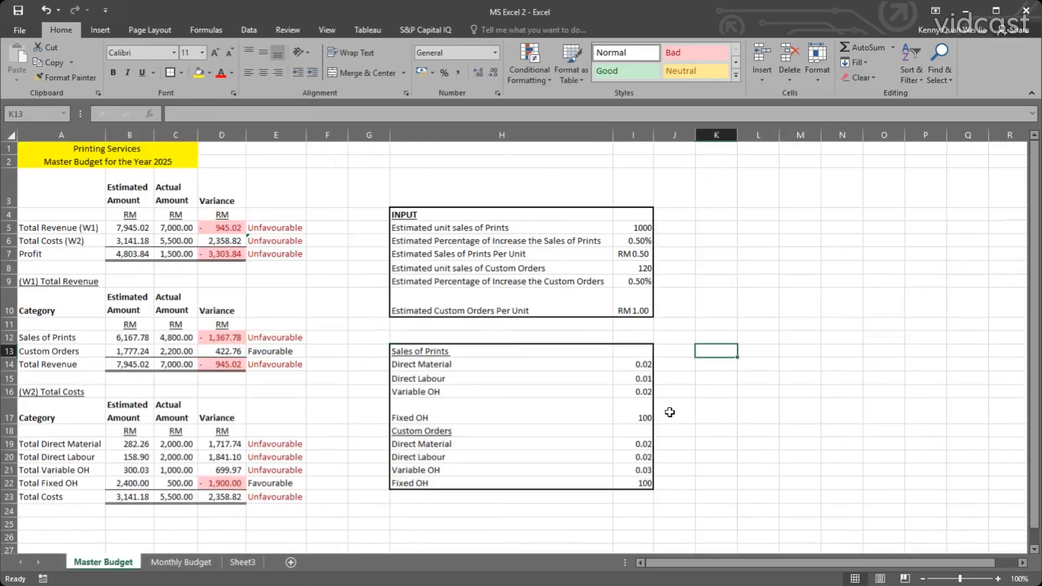
Format the cost input values in I14:I22 as accounting amounts with the RM currency symbol.
drag(644, 365, 642, 481)
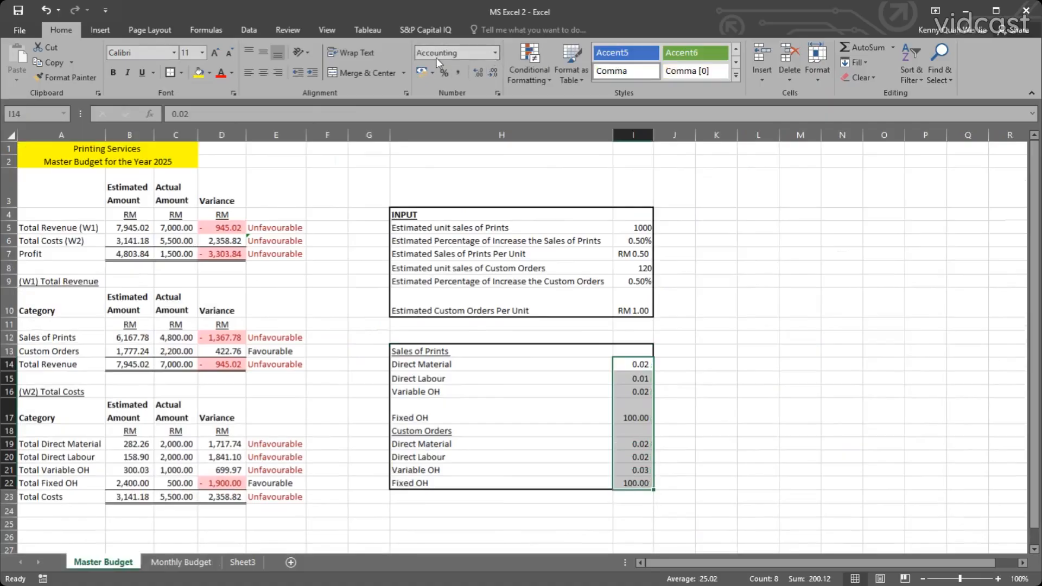
click(433, 73)
click(456, 91)
click(756, 325)
click(711, 410)
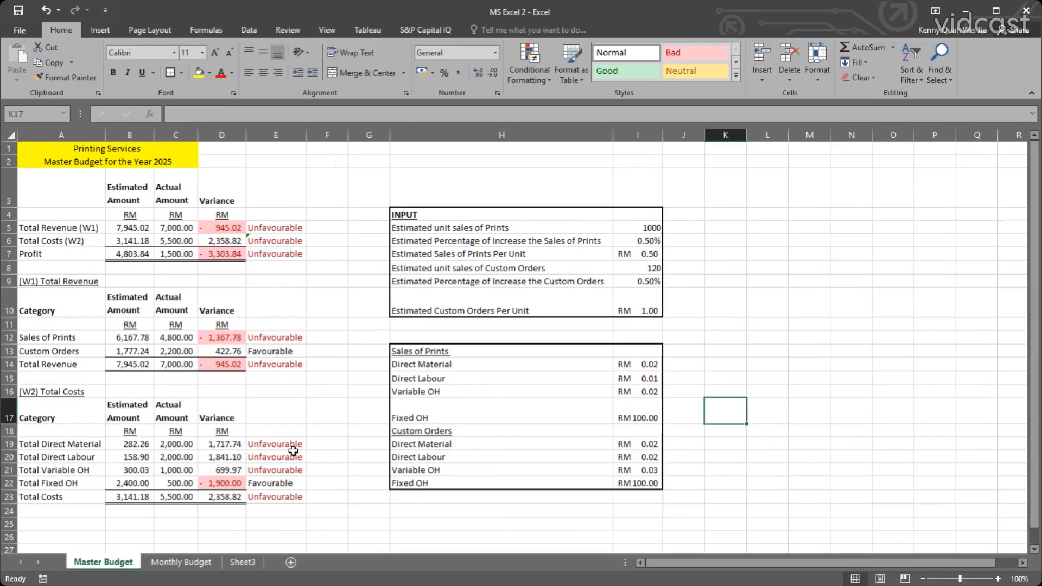
Review the recalculated monthly costs and Grand Total Cost on the Monthly Budget sheet alongside the Master Budget figures.
click(208, 563)
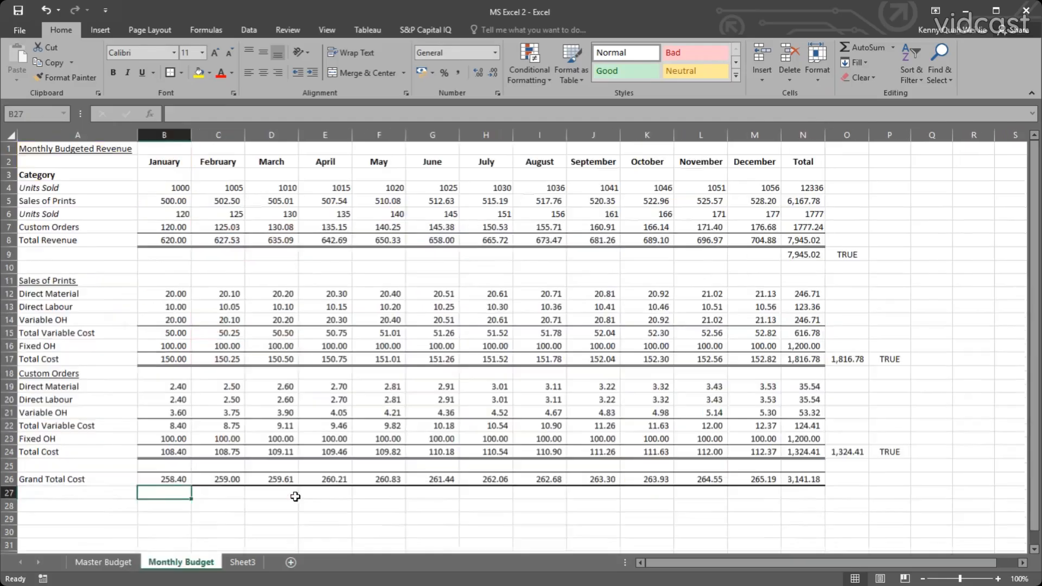
click(293, 517)
scroll(328, 503, down, 1)
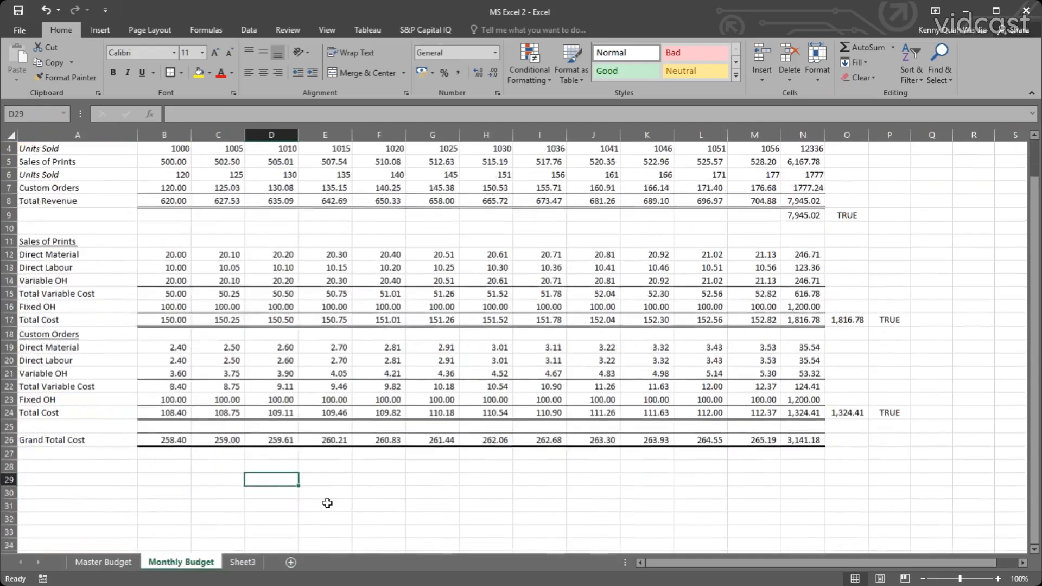
scroll(327, 503, up, 1)
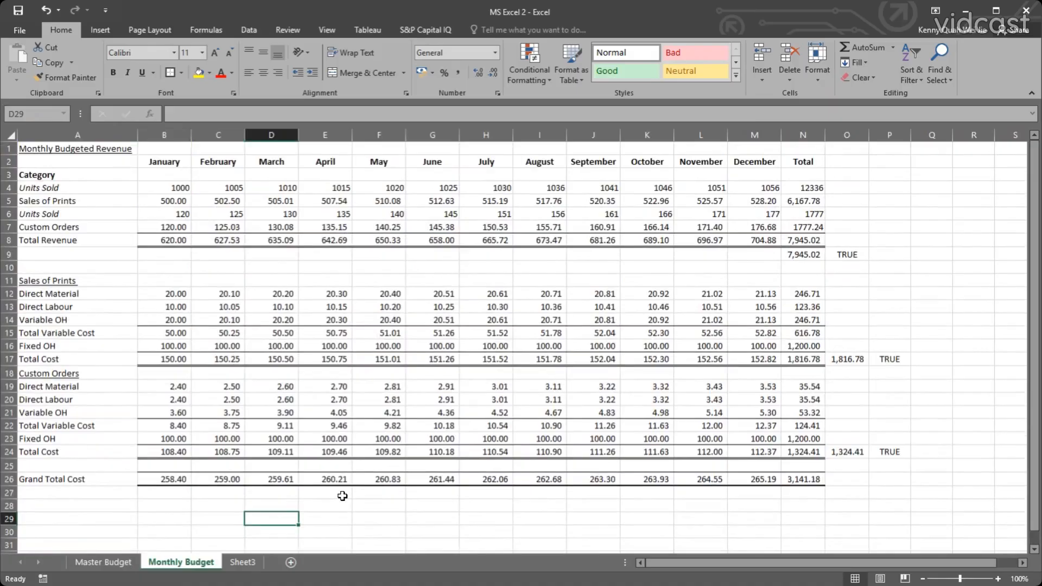
scroll(342, 496, down, 1)
scroll(290, 474, up, 1)
click(112, 564)
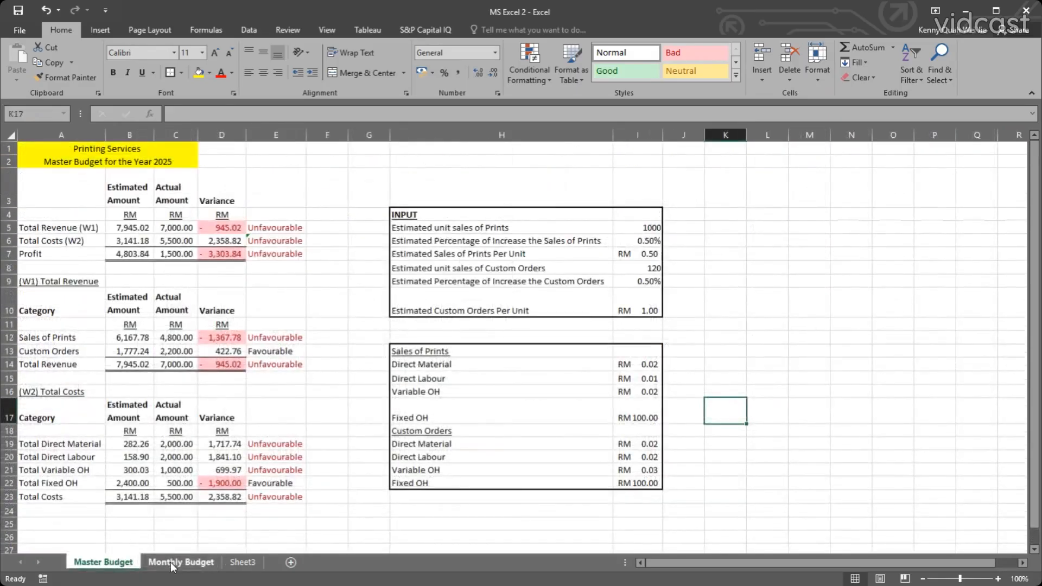
click(170, 563)
click(109, 562)
Link B29 of the Monthly Budget sheet to the January heading with =B2 and fill it across to N29.
click(180, 563)
scroll(172, 471, down, 1)
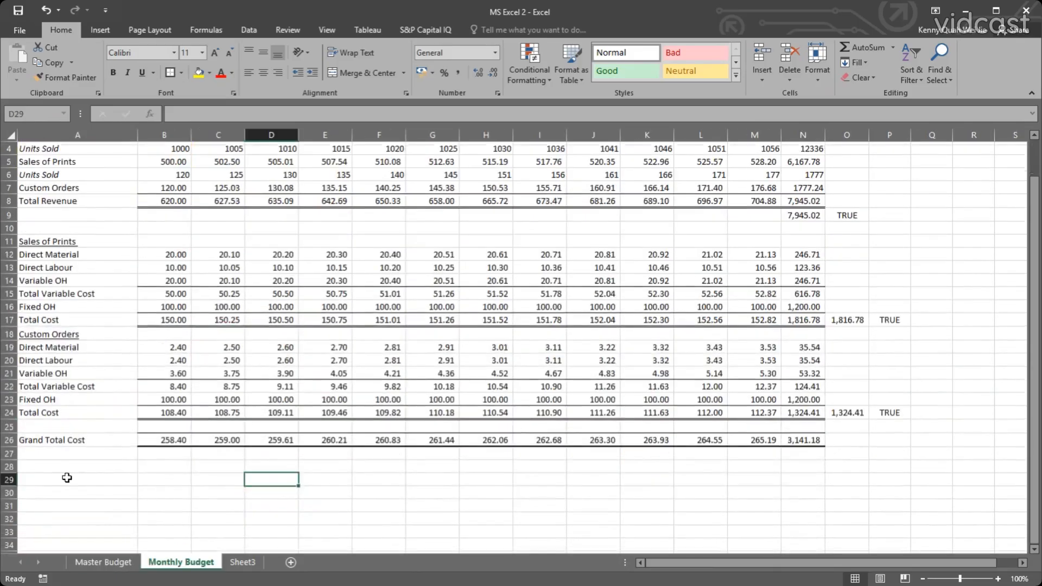
click(102, 476)
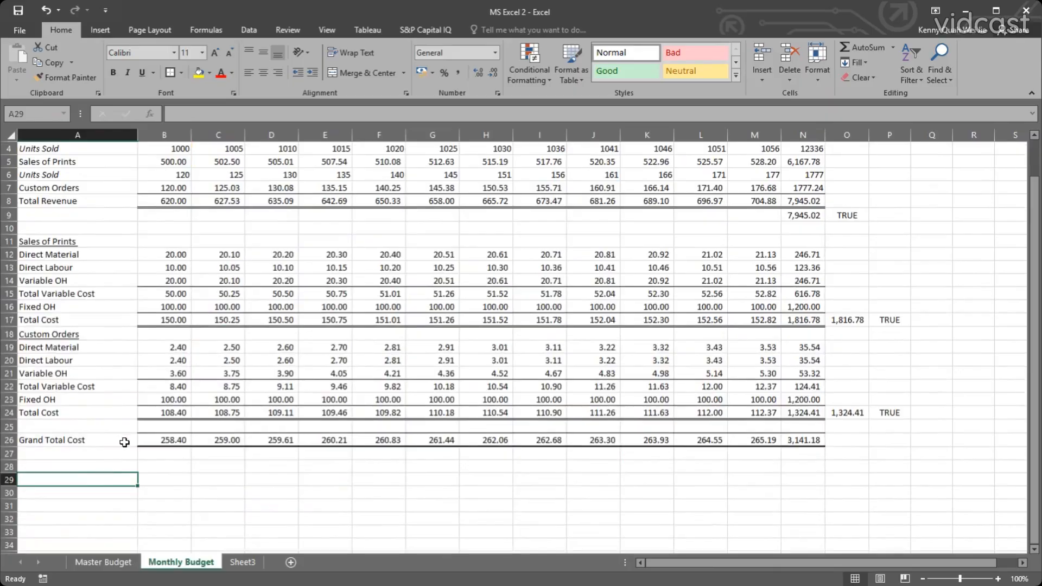
scroll(134, 445, up, 1)
scroll(149, 455, down, 1)
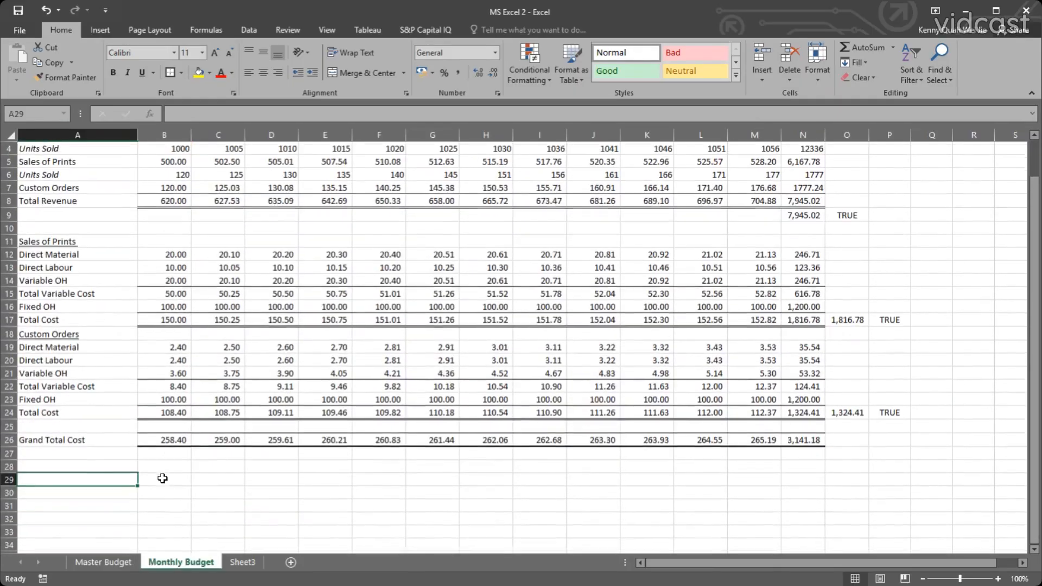
key(Right)
scroll(214, 460, up, 1)
text(=)
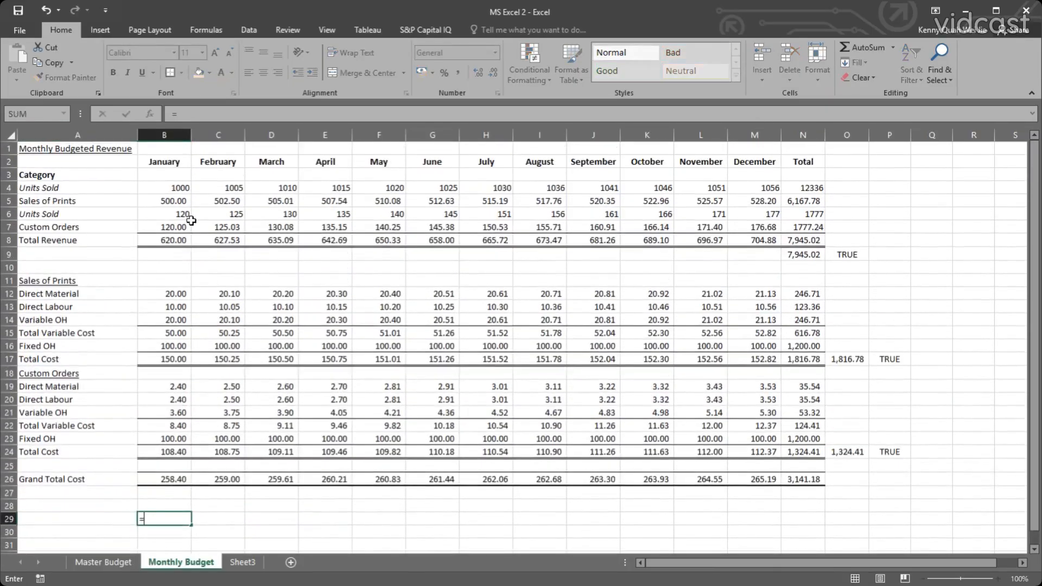
click(163, 161)
key(Return)
scroll(171, 392, down, 1)
click(163, 478)
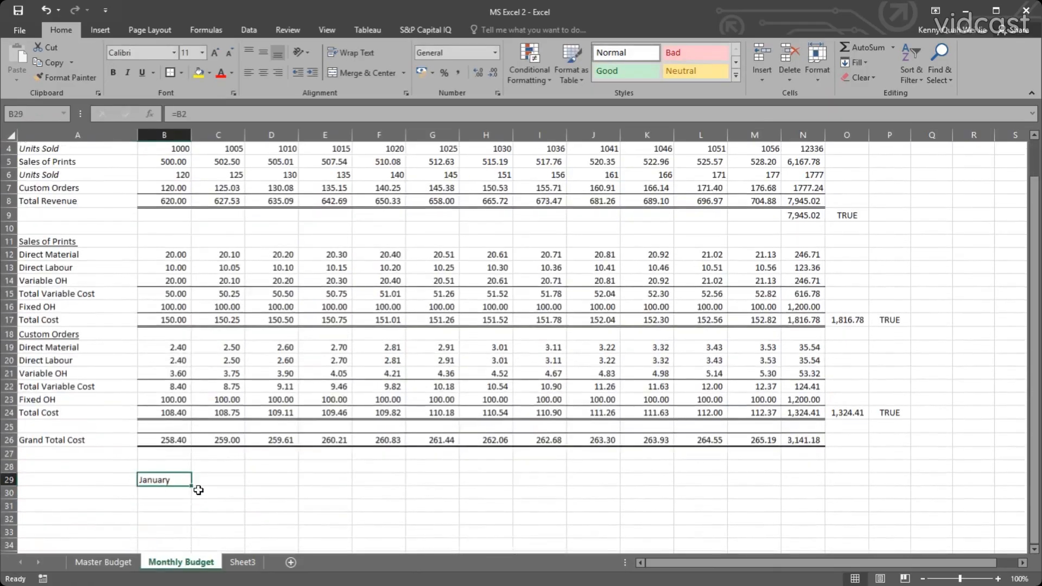
drag(191, 487, 822, 489)
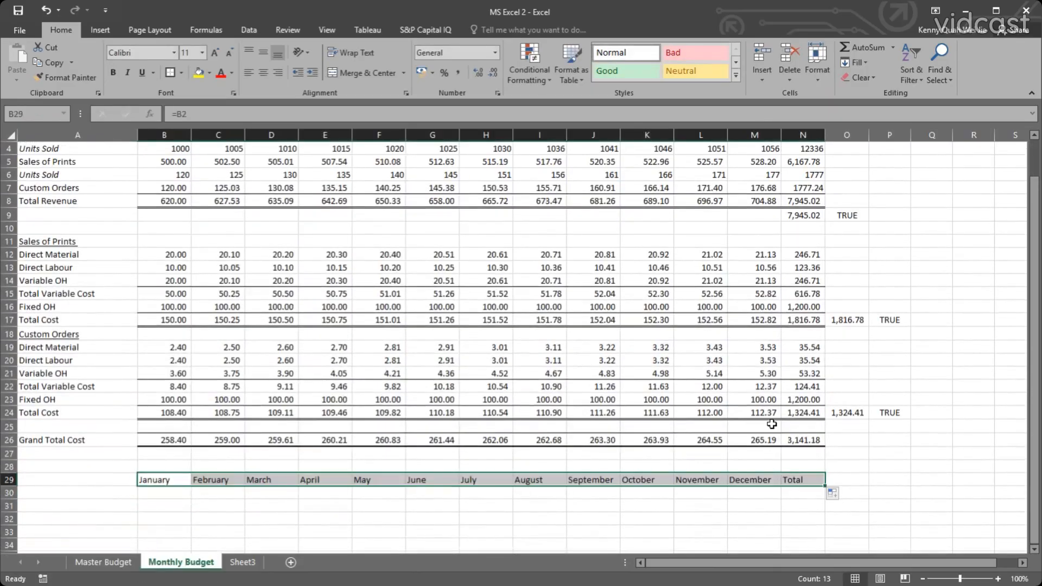
Clear the Total heading in N29 and make the month headings in B29:M29 bold.
scroll(772, 424, up, 1)
scroll(787, 461, down, 1)
click(796, 477)
key(Delete)
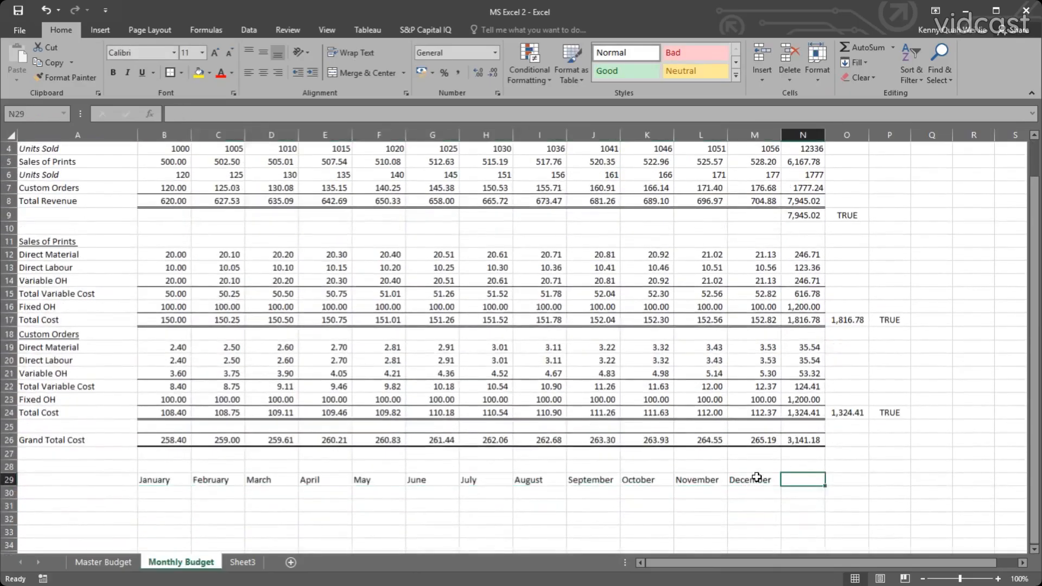
drag(754, 480, 149, 479)
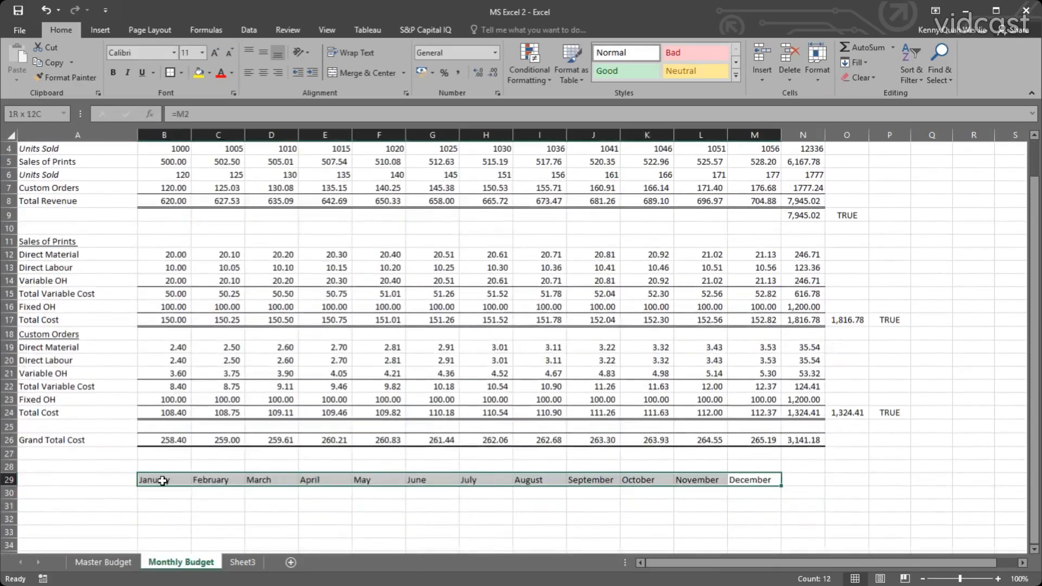
click(113, 73)
click(321, 238)
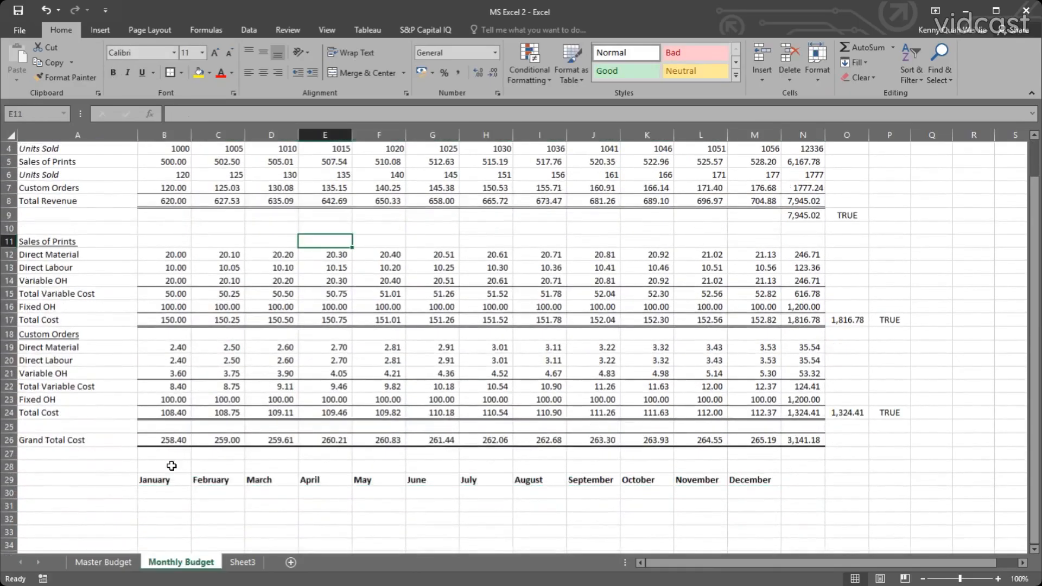
Link A30 to the Total Revenue label with =A8 and fill it across to December in M30.
click(103, 492)
scroll(135, 413, up, 1)
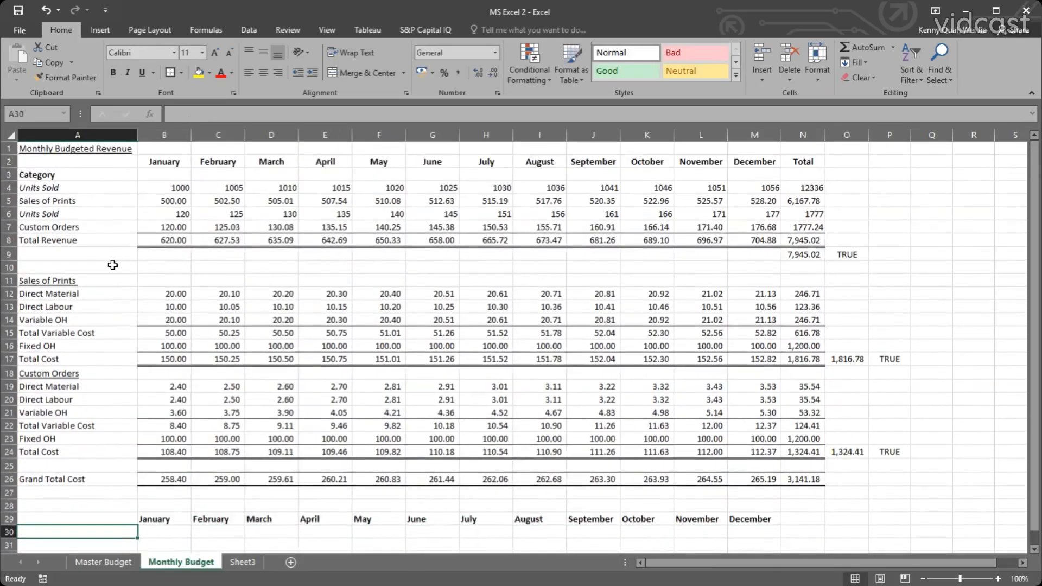
text(=)
click(80, 239)
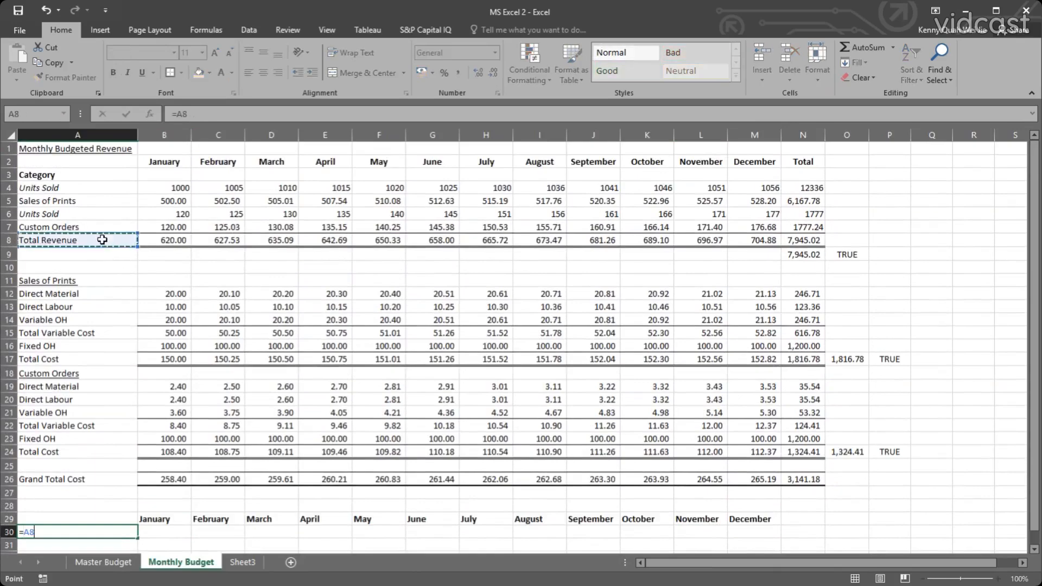
key(Return)
scroll(128, 423, down, 2)
click(130, 455)
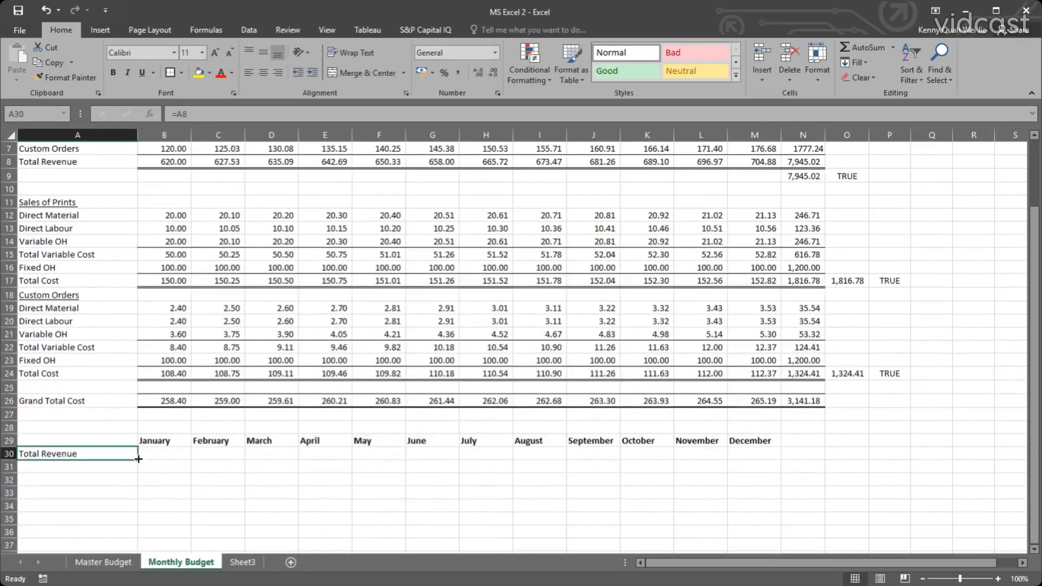
drag(138, 460, 777, 462)
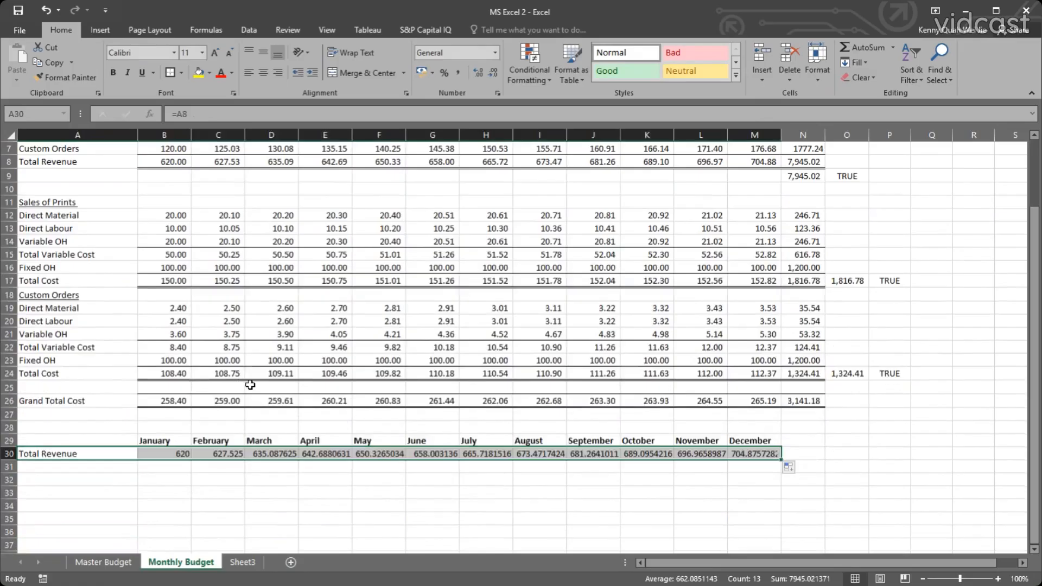
scroll(157, 267, up, 1)
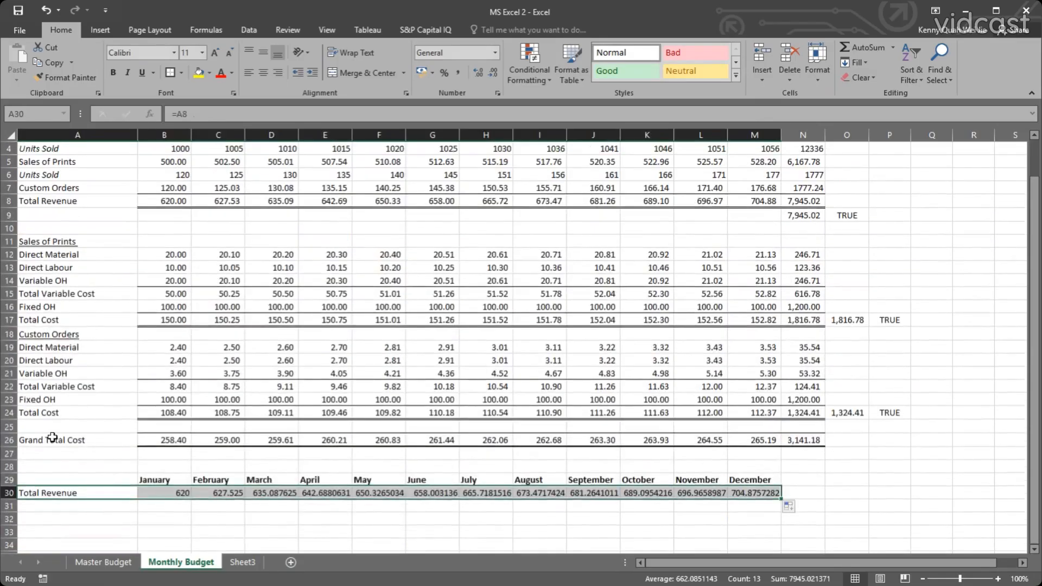
Link A31 to the Grand Total Cost label with =A26 and fill it across to December in M31.
click(87, 505)
text(=)
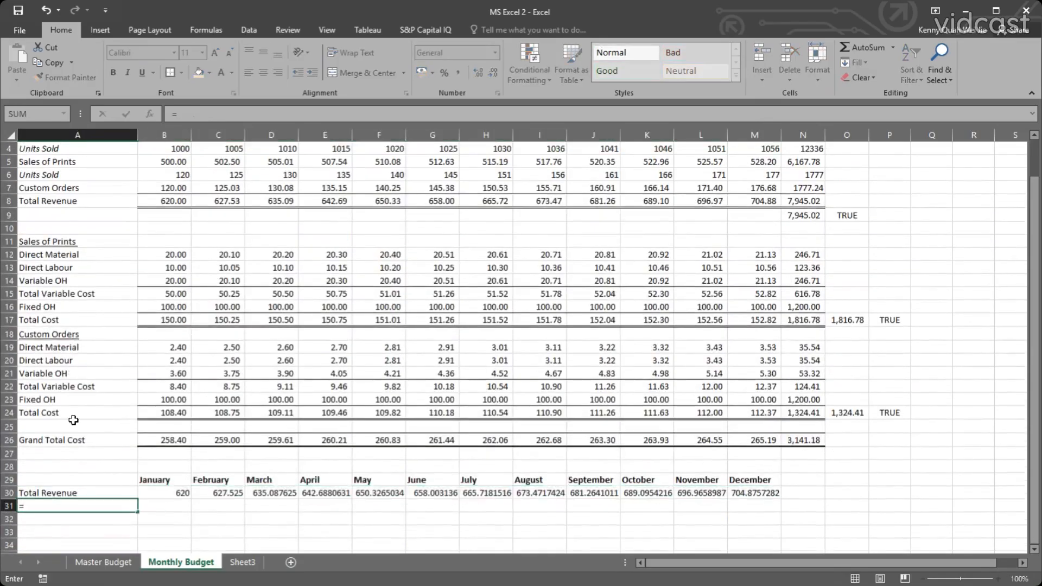
click(83, 444)
key(Return)
click(130, 507)
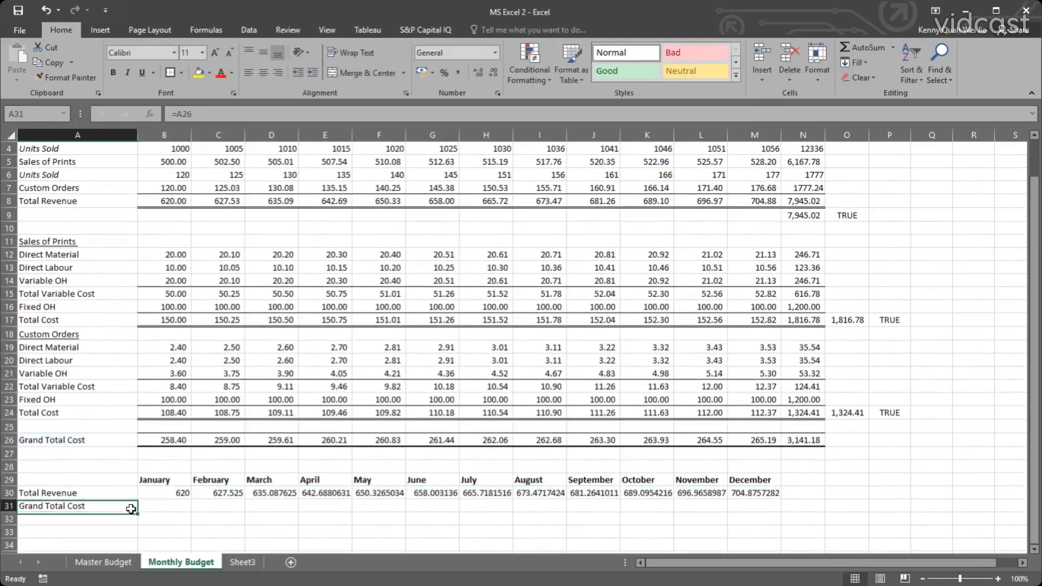
drag(139, 511, 770, 509)
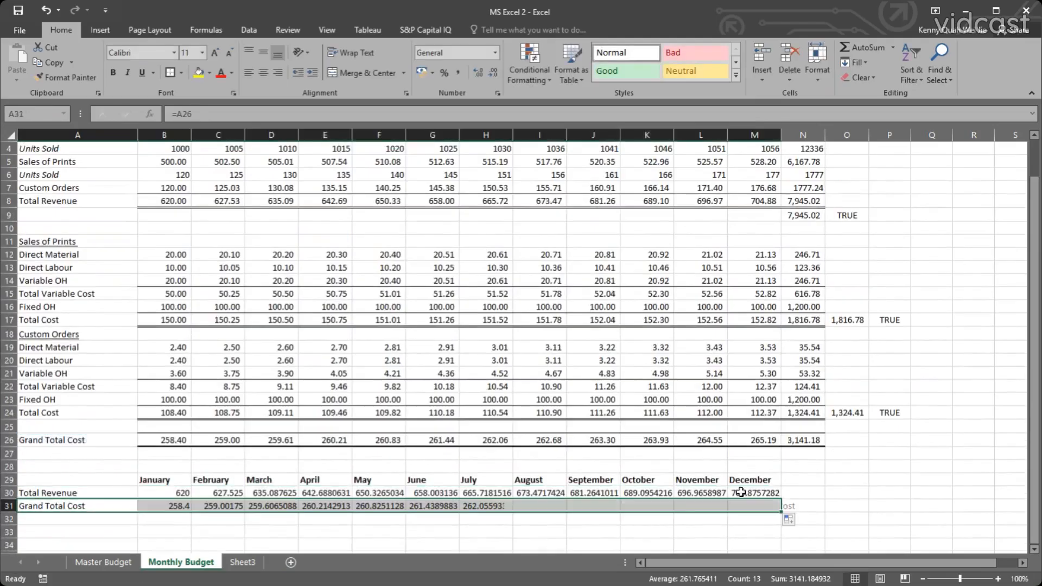
Apply the comma number format to the monthly revenue and cost figures in B30:M31.
scroll(725, 448, down, 1)
drag(178, 454, 744, 466)
click(458, 72)
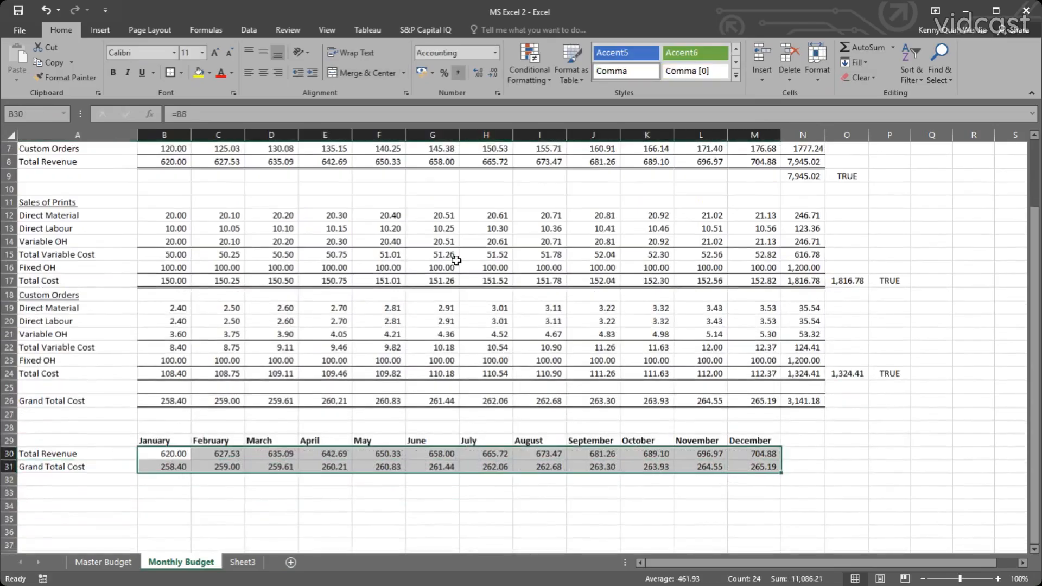
click(483, 424)
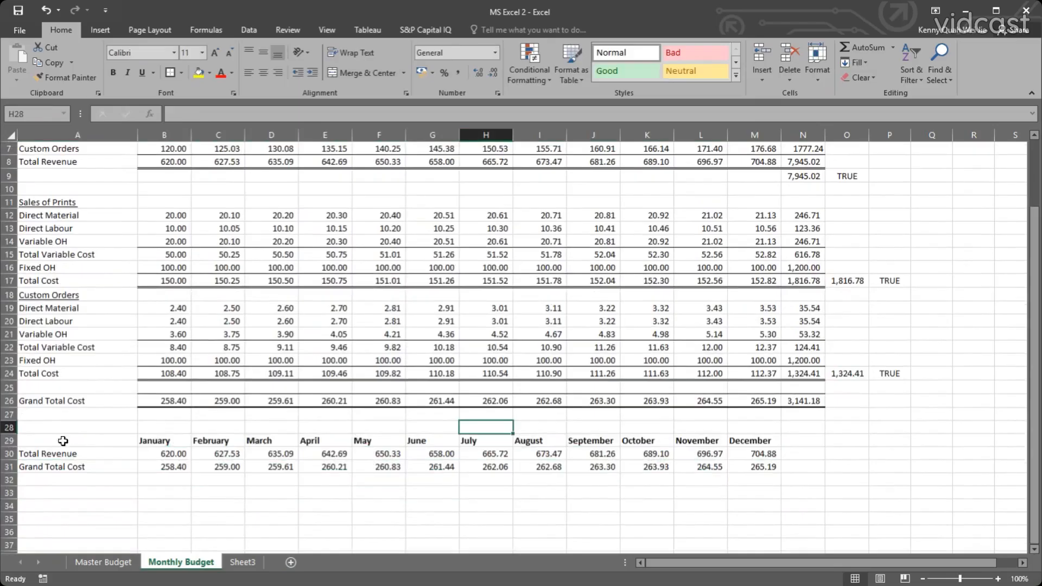
Add a thick outside border around the monthly summary table in A29:M31.
drag(62, 441, 760, 467)
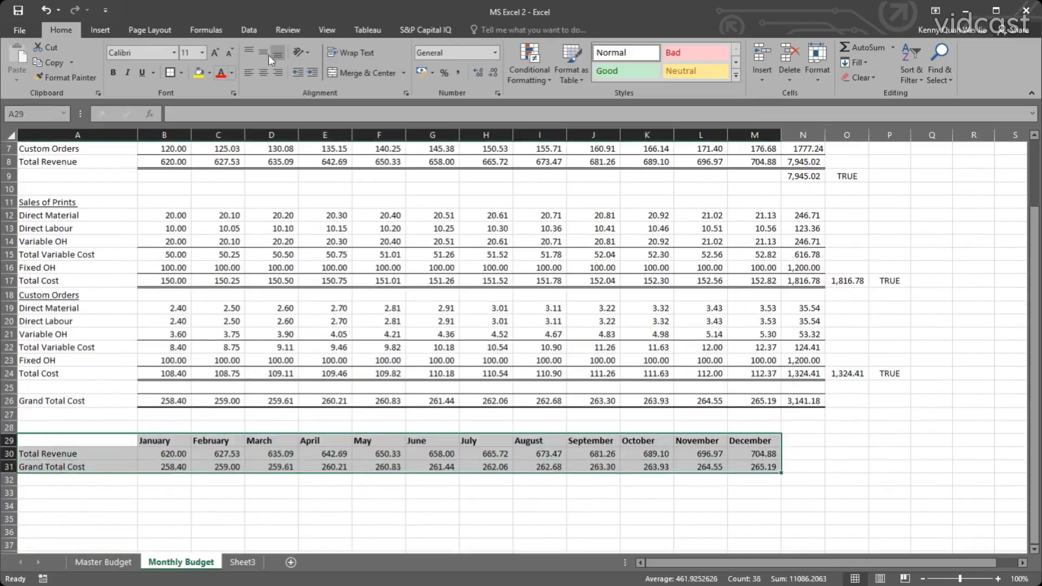
click(168, 72)
click(291, 239)
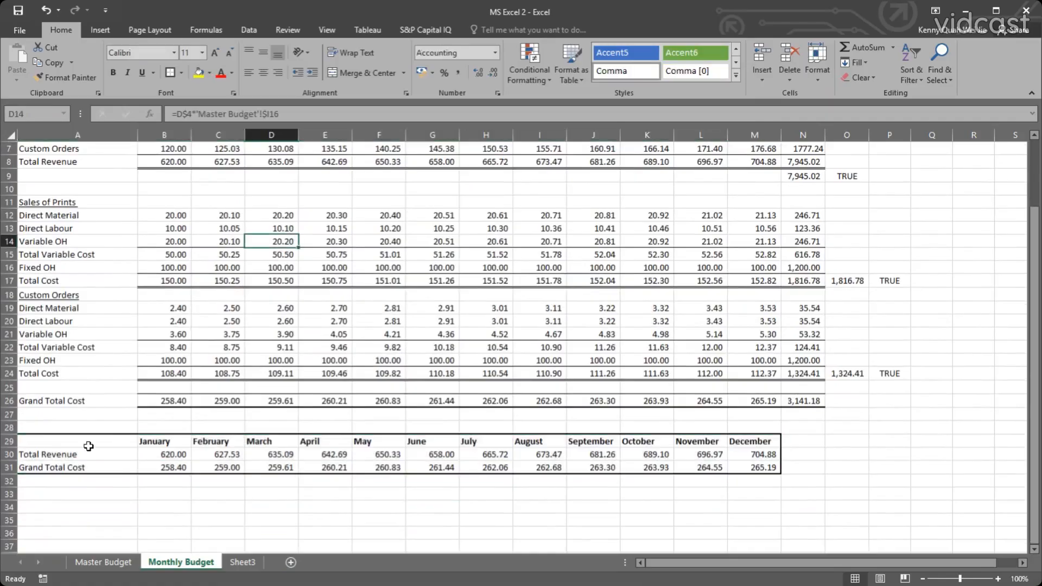
drag(89, 443, 215, 455)
click(215, 456)
click(163, 454)
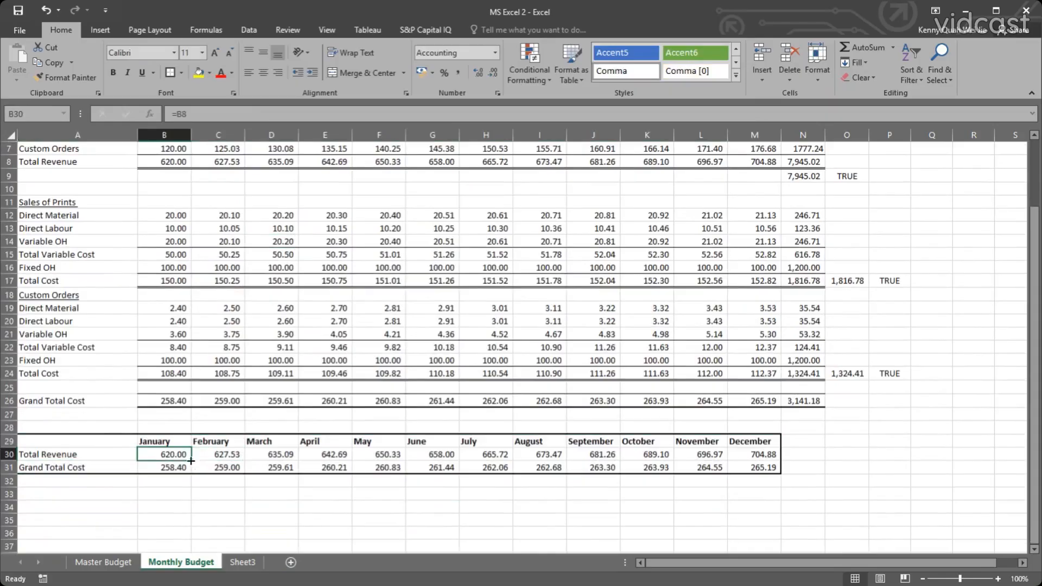
click(232, 456)
click(163, 454)
click(58, 449)
click(81, 468)
drag(138, 468, 181, 467)
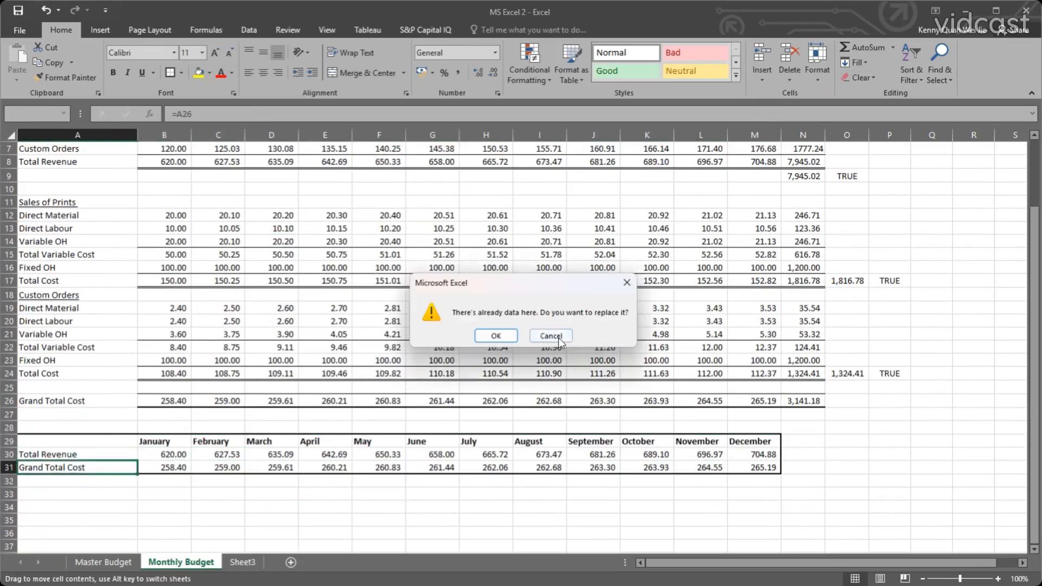
click(550, 336)
Insert a 2-D line chart from the monthly summary table and shift it slightly over the Monthly Budget sheet.
click(163, 454)
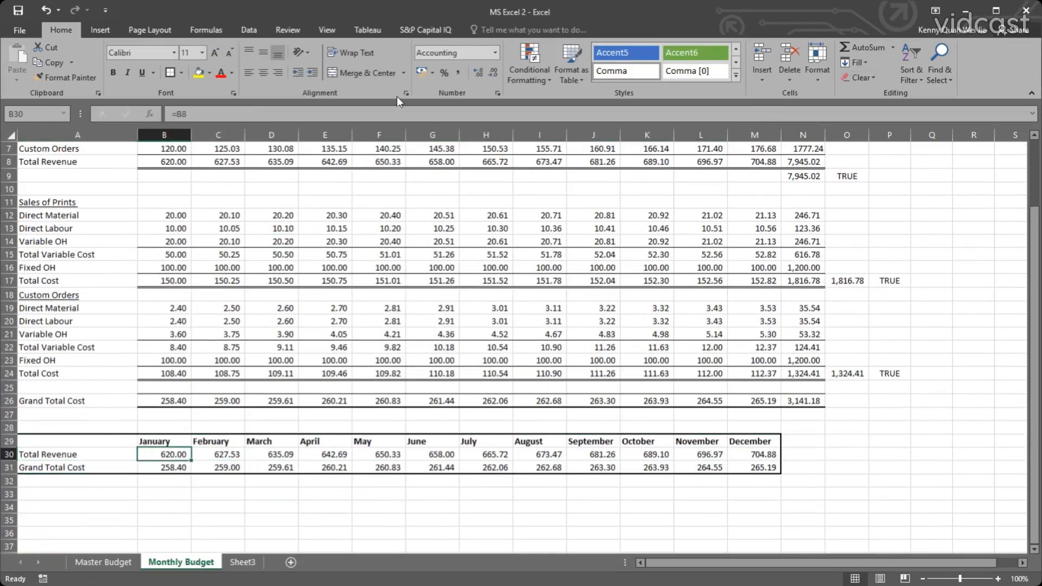
click(100, 30)
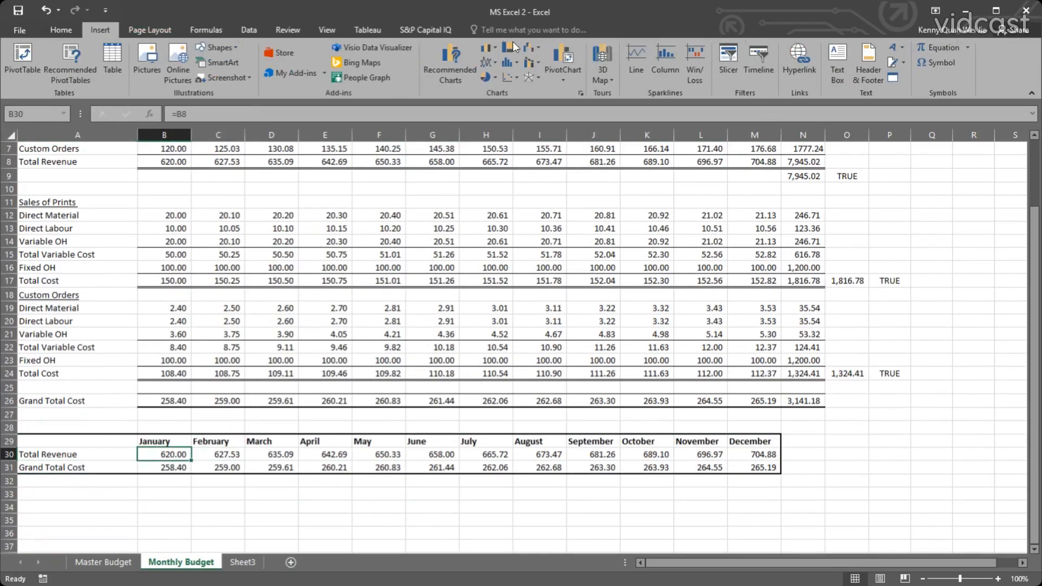
click(457, 54)
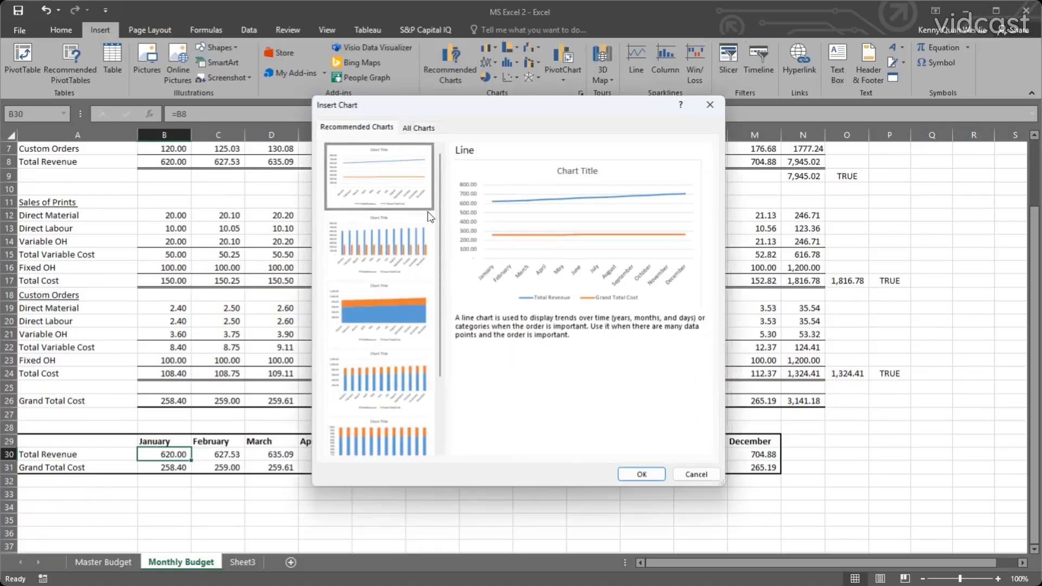
click(710, 106)
click(490, 64)
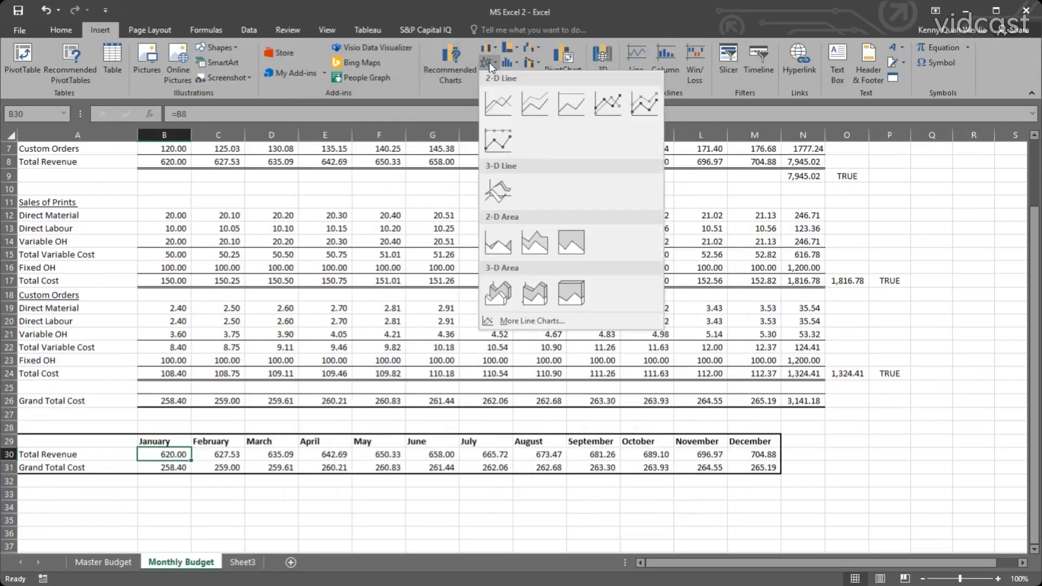
click(494, 102)
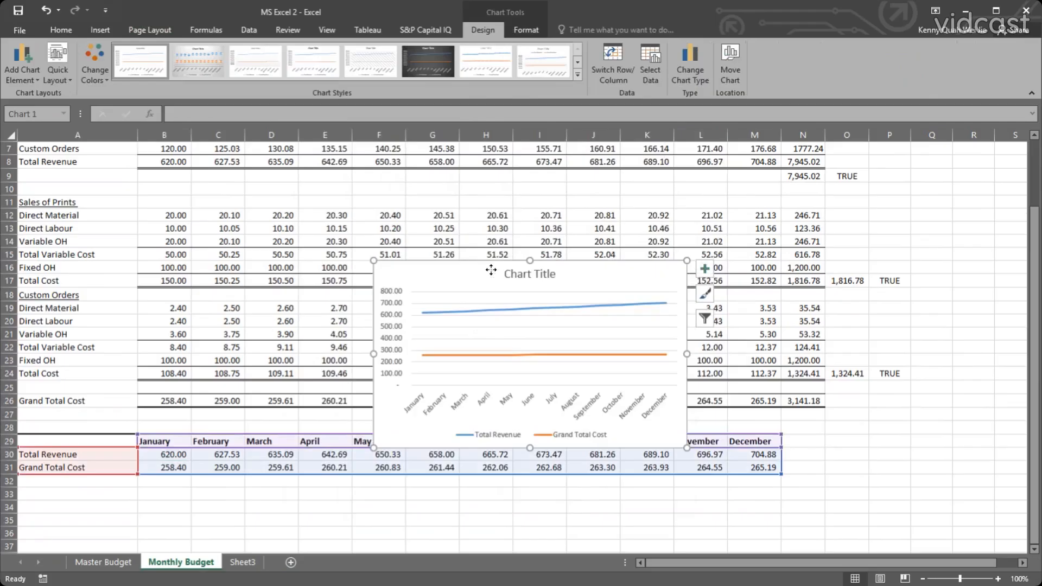
mouse_move(549, 294)
mouse_down()
mouse_move(700, 386)
mouse_move(705, 304)
mouse_move(727, 295)
mouse_move(728, 277)
mouse_move(624, 297)
mouse_move(491, 287)
mouse_up()
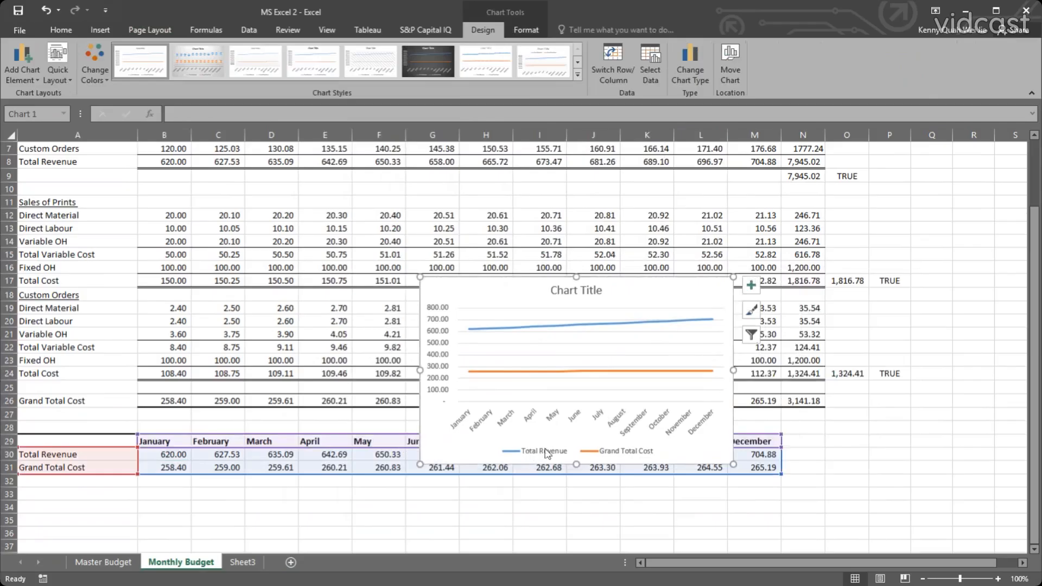
Replace the line chart's title with REVENUE VS COST.
click(588, 291)
click(588, 291)
double_click(588, 290)
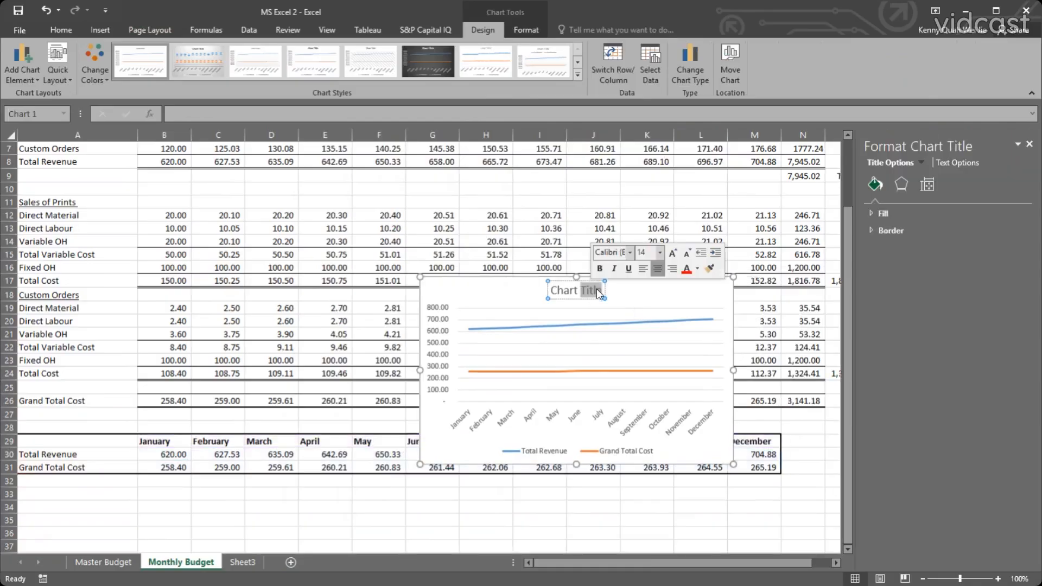
drag(553, 289, 611, 292)
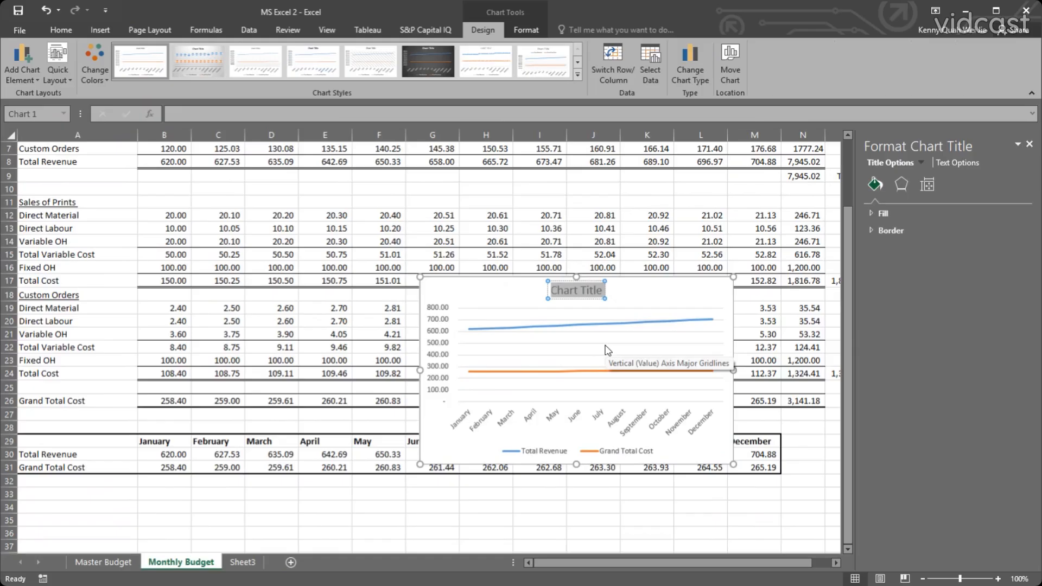
key(Delete)
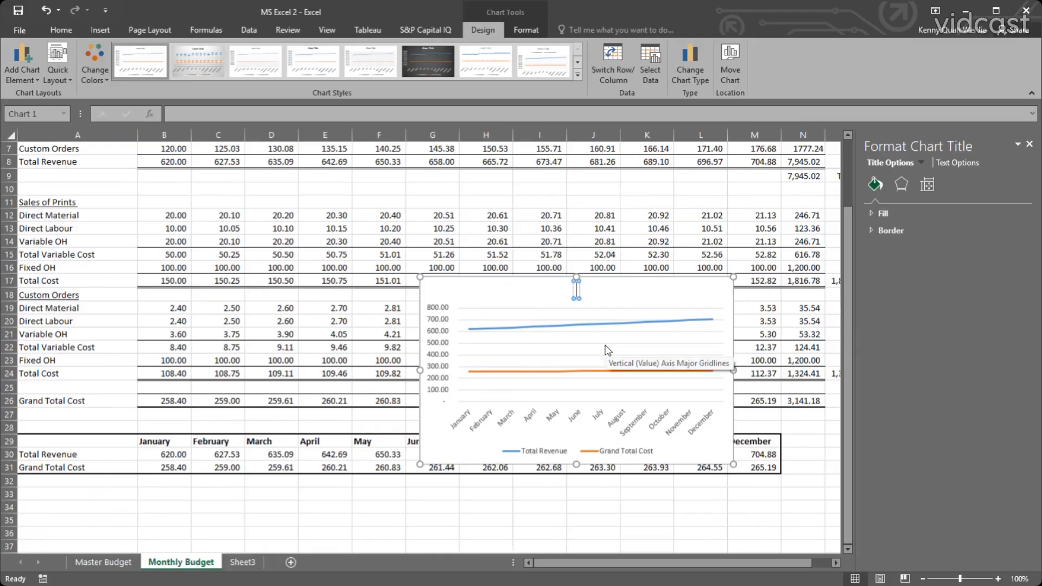
text(REVENUE)
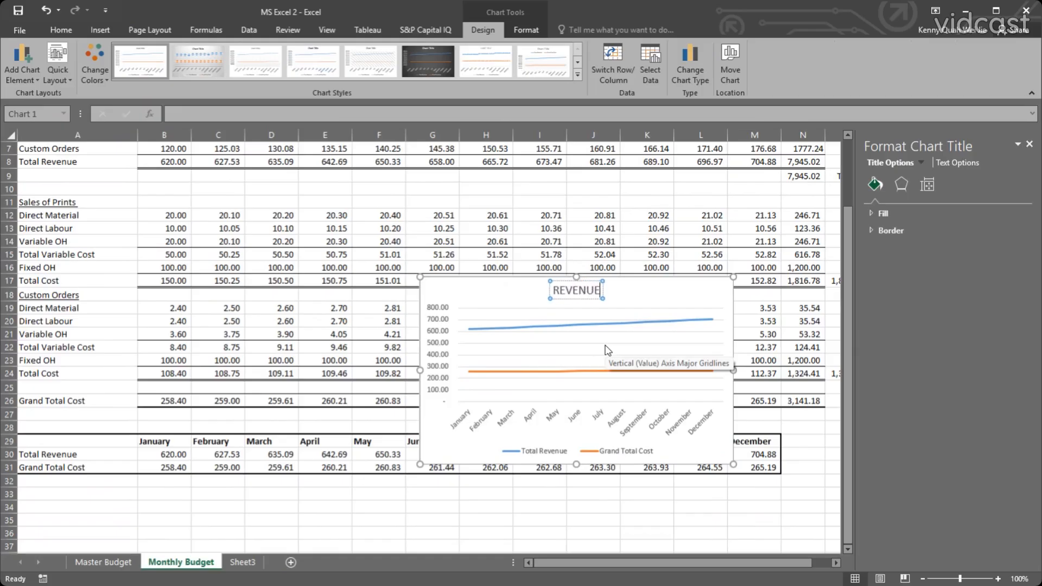
text( V)
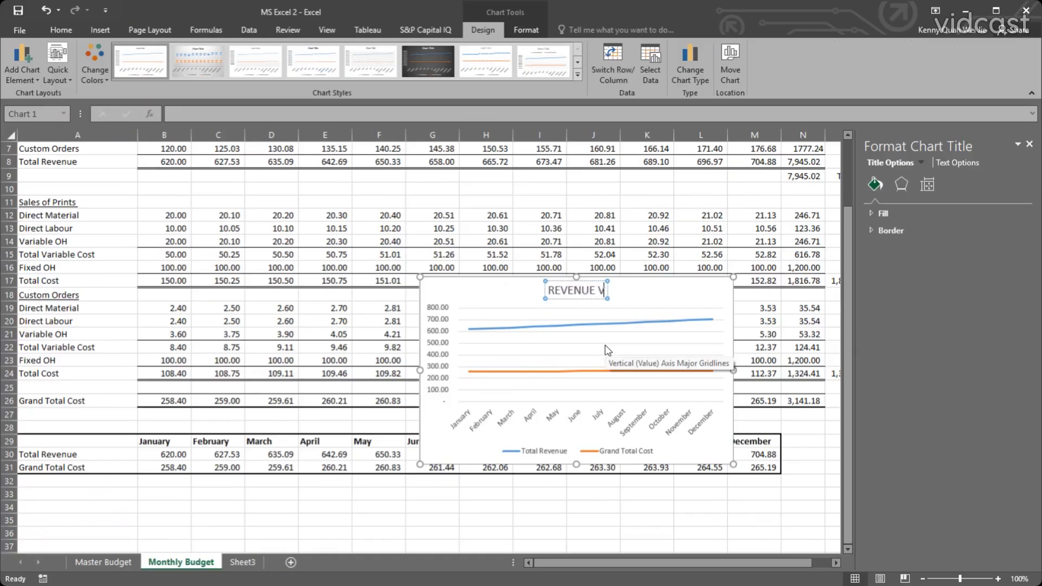
text(S COST)
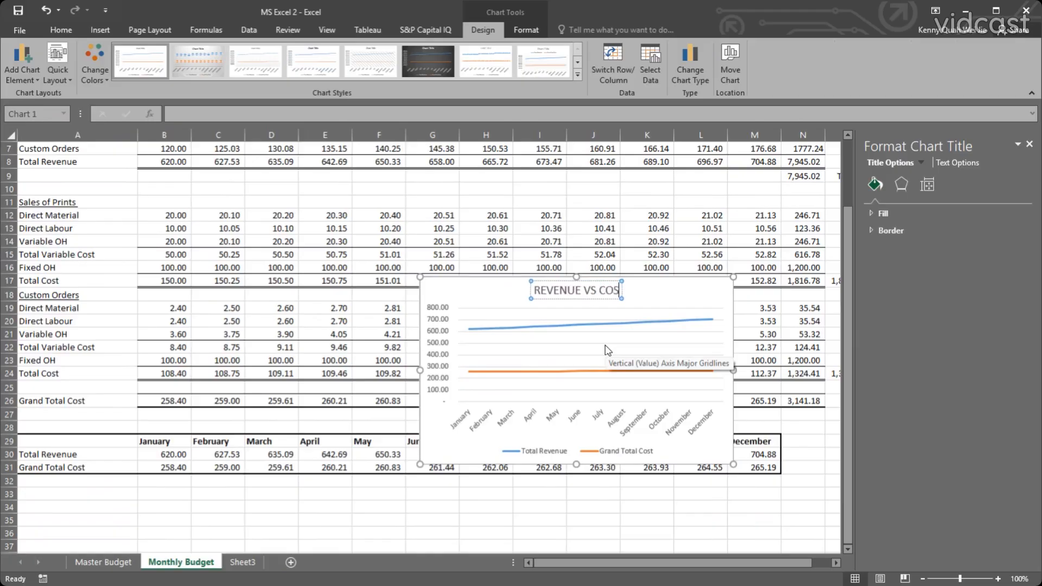
click(487, 241)
Cut the REVENUE VS COST chart and paste it on the Master Budget sheet beside the INPUT block, over columns J to Q.
click(483, 283)
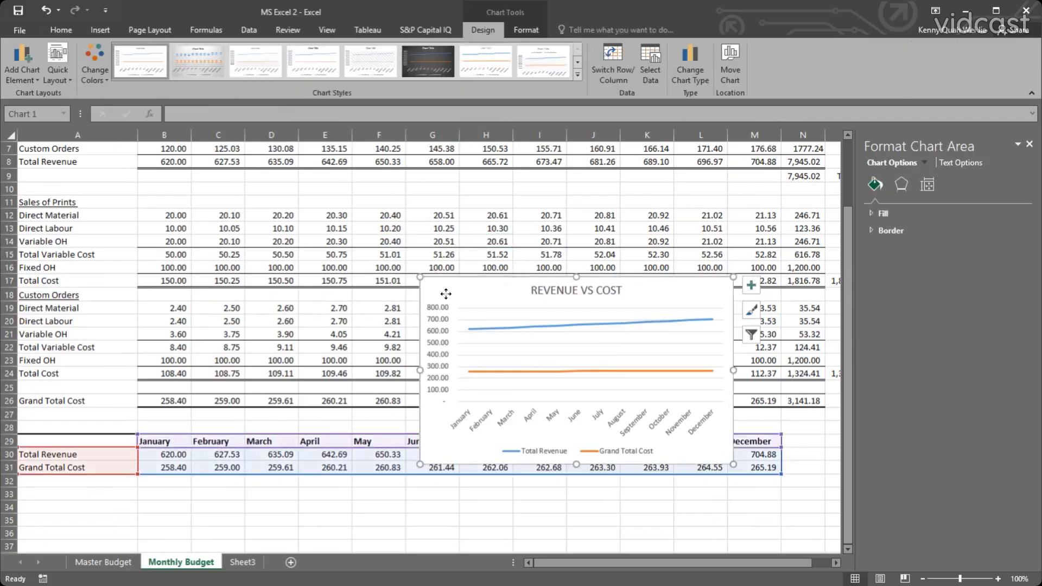
mouse_move(446, 294)
mouse_down()
mouse_move(426, 303)
mouse_move(277, 287)
mouse_move(276, 270)
mouse_up()
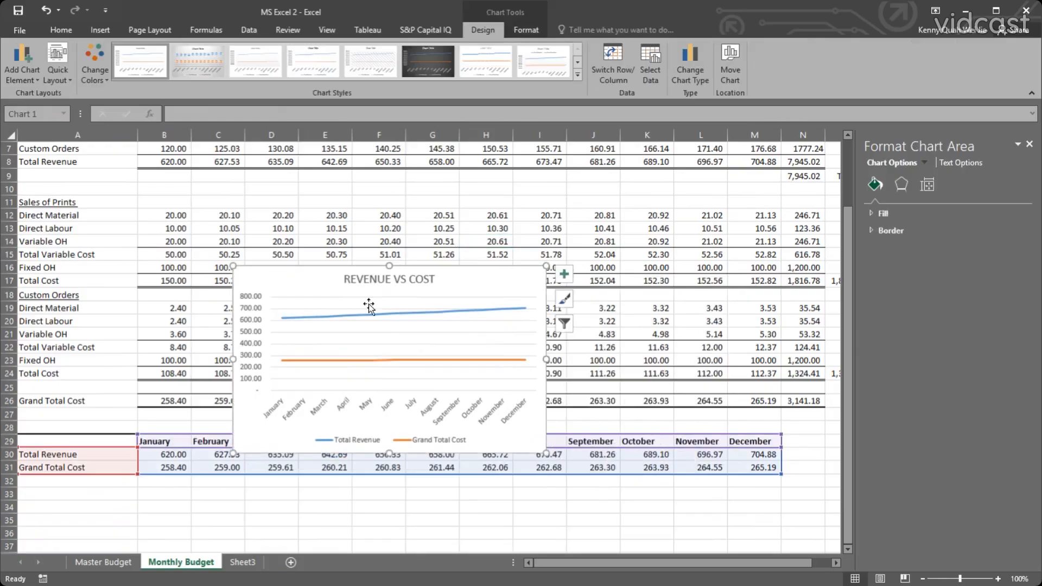
click(371, 217)
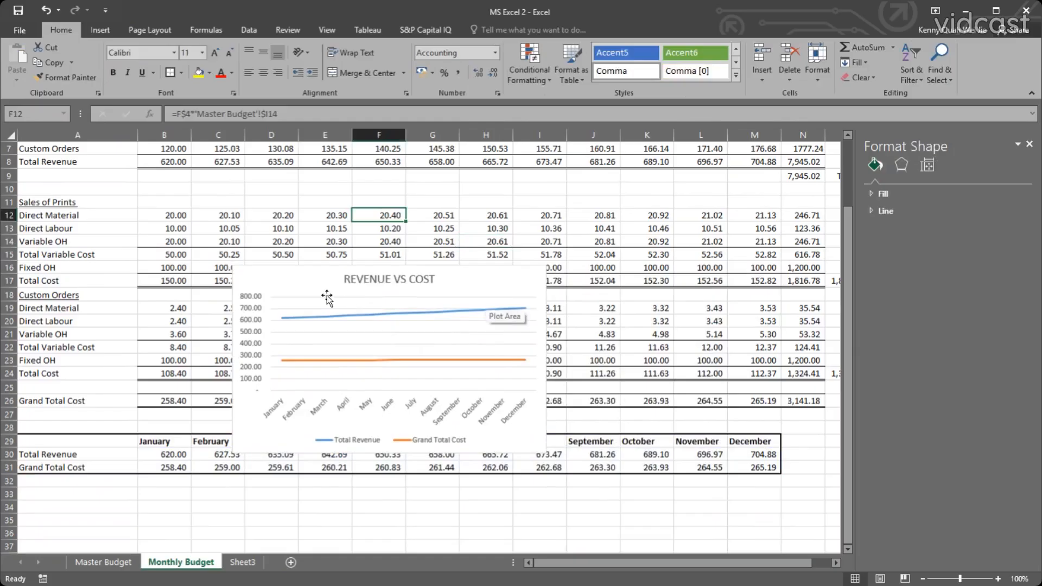
click(270, 276)
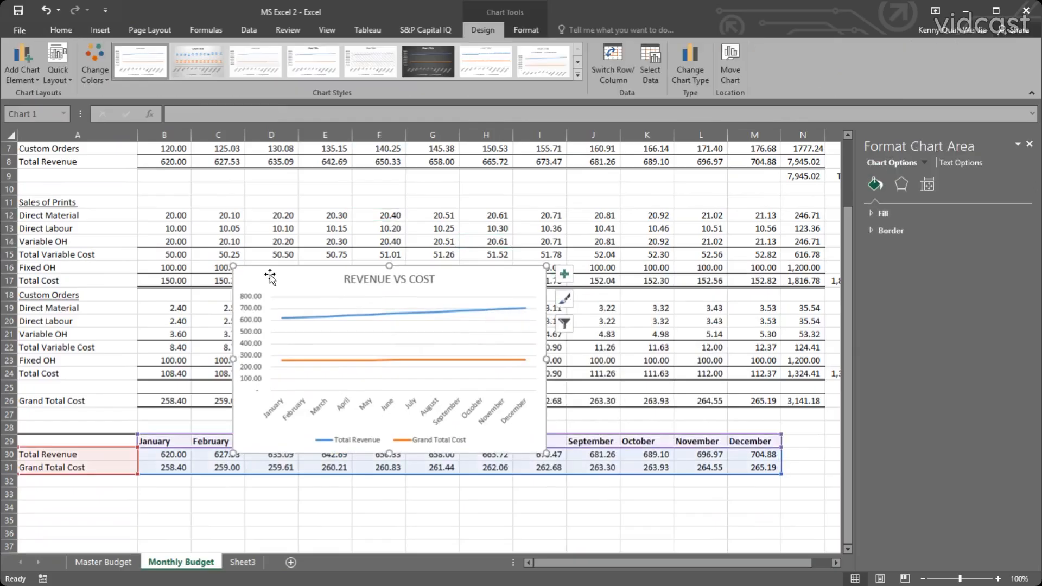
key(Delete)
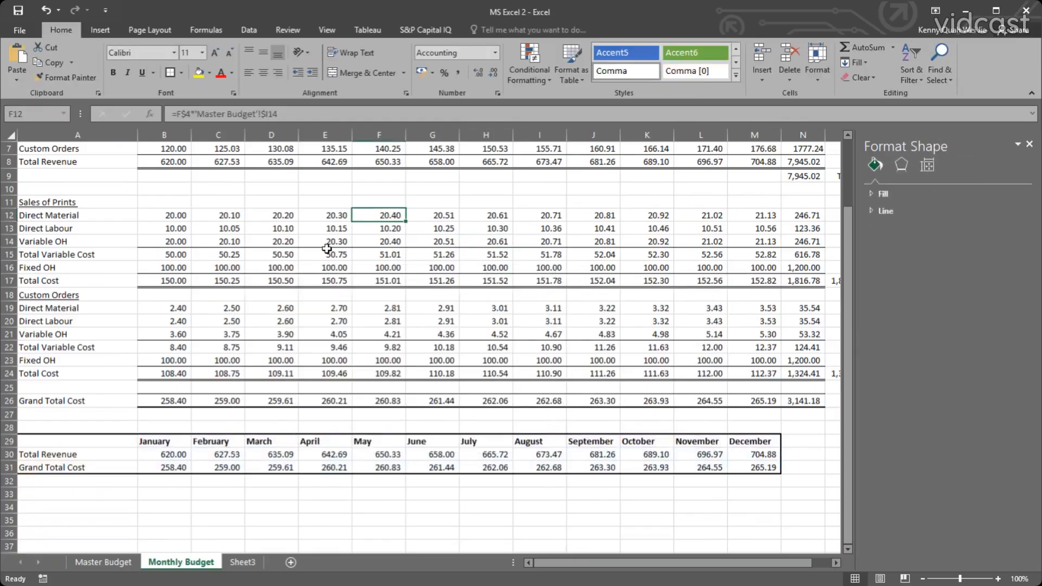
click(103, 562)
click(738, 353)
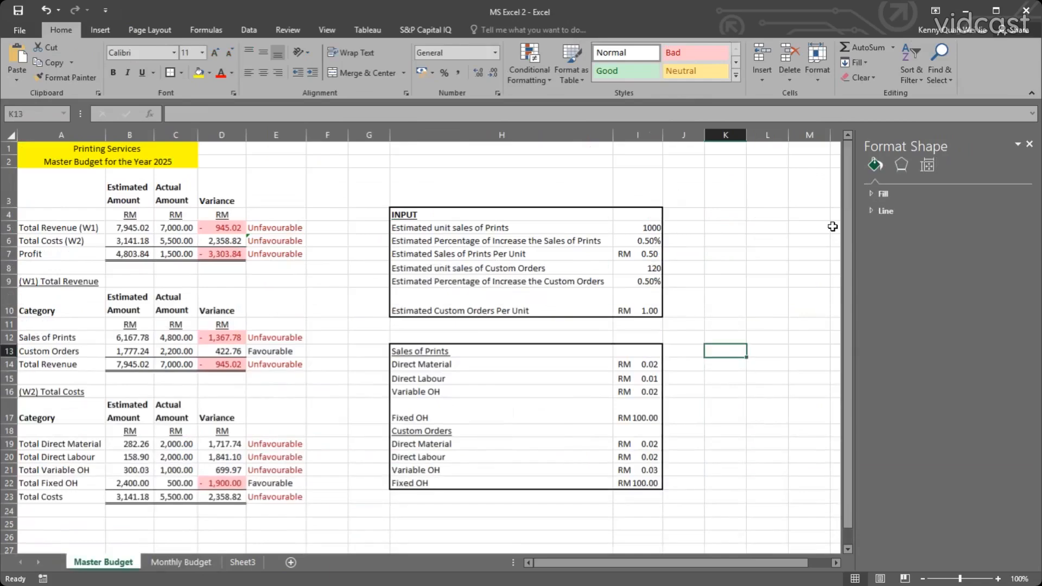
click(1030, 144)
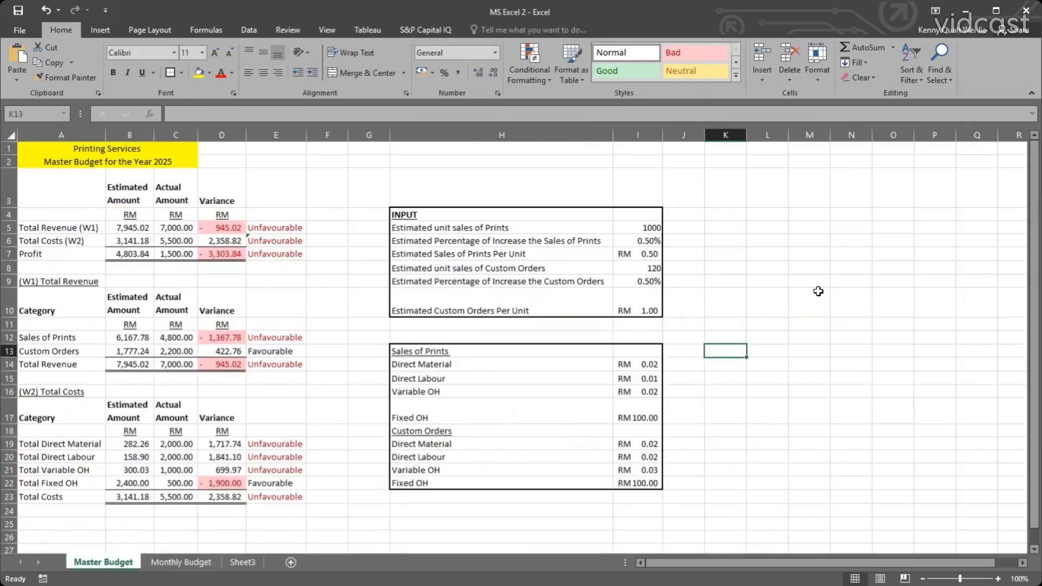
click(838, 293)
key(ctrl+v)
drag(874, 299, 715, 216)
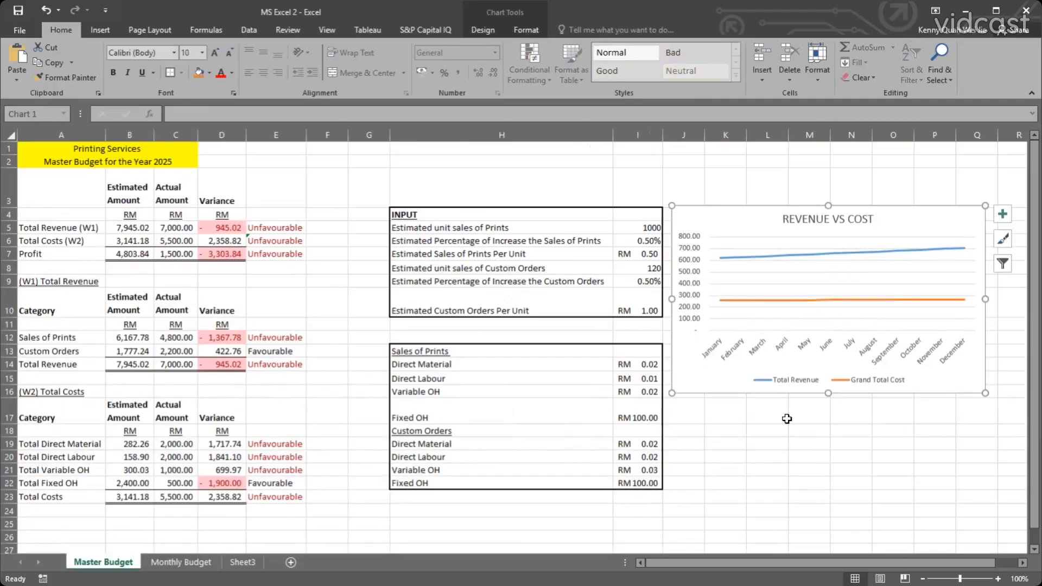
click(784, 429)
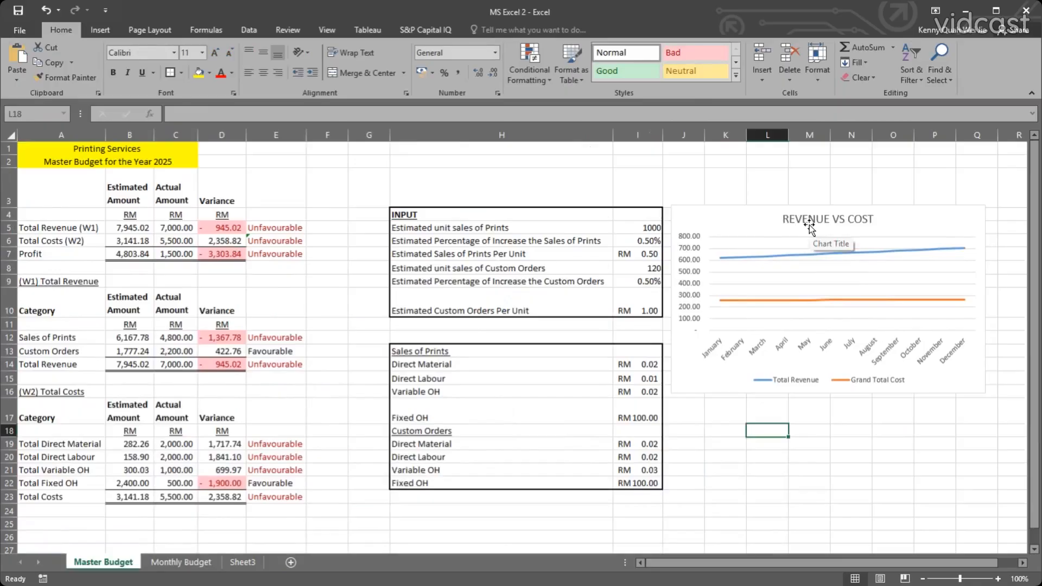
Set the Estimated unit sales of Prints in I5 to 500.
click(592, 377)
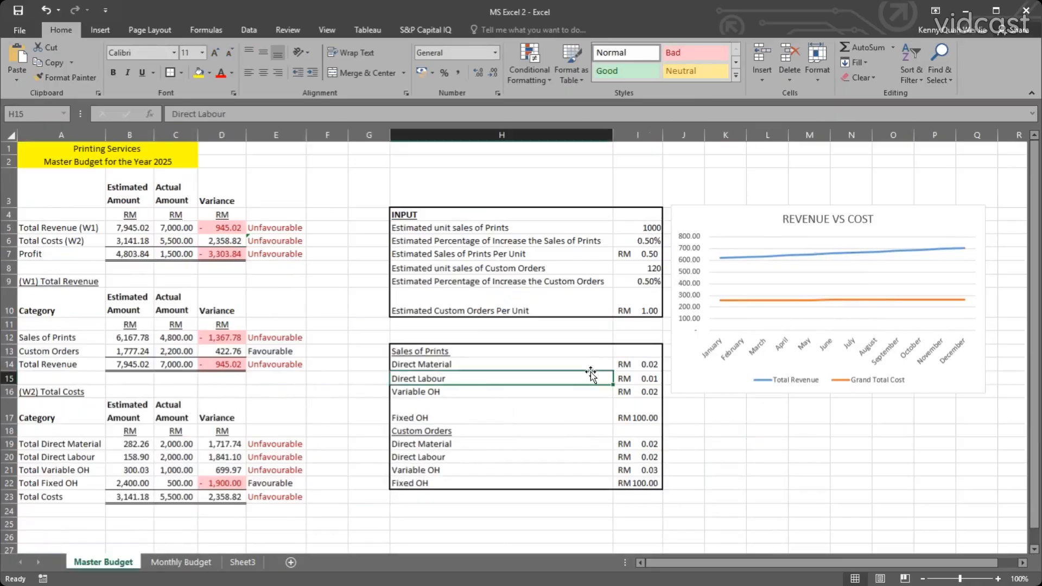
click(633, 364)
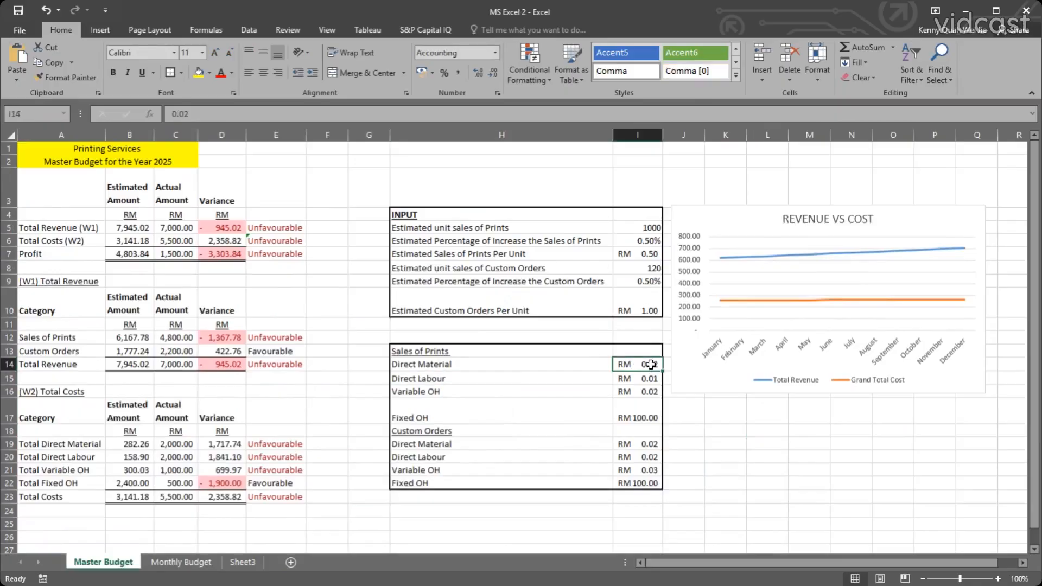
click(643, 229)
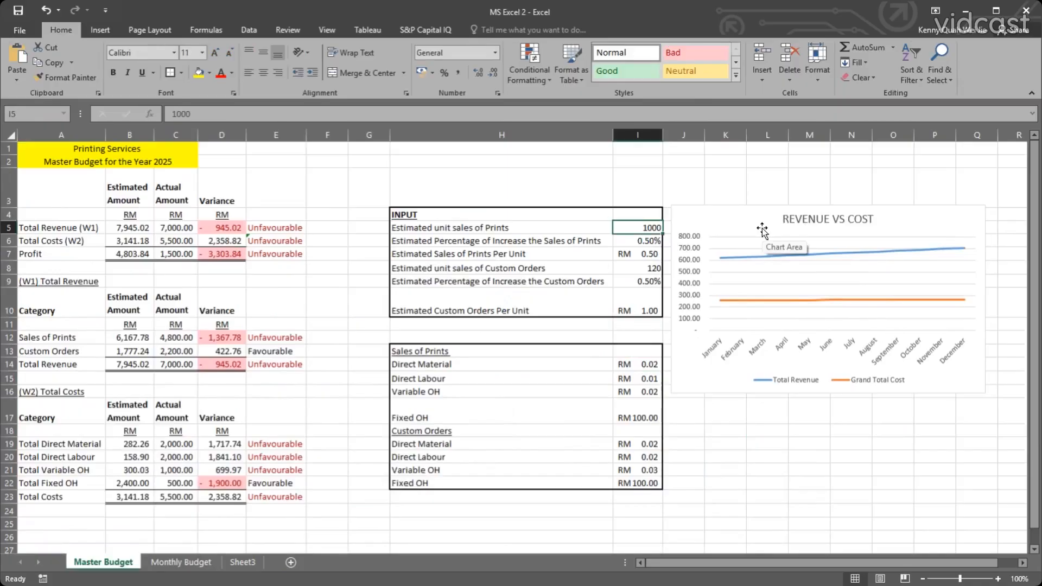
text(500)
key(Return)
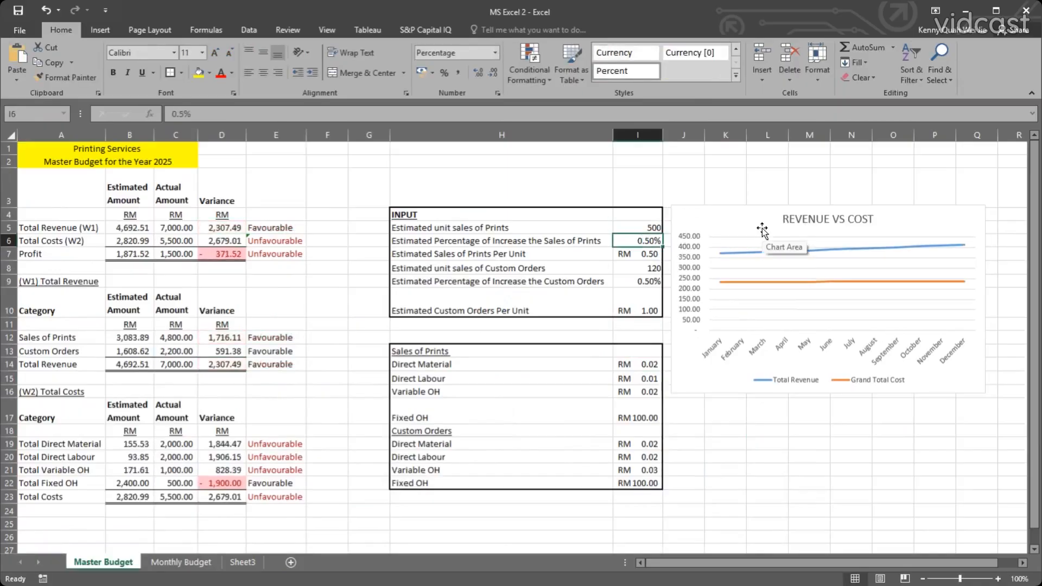
key(Up)
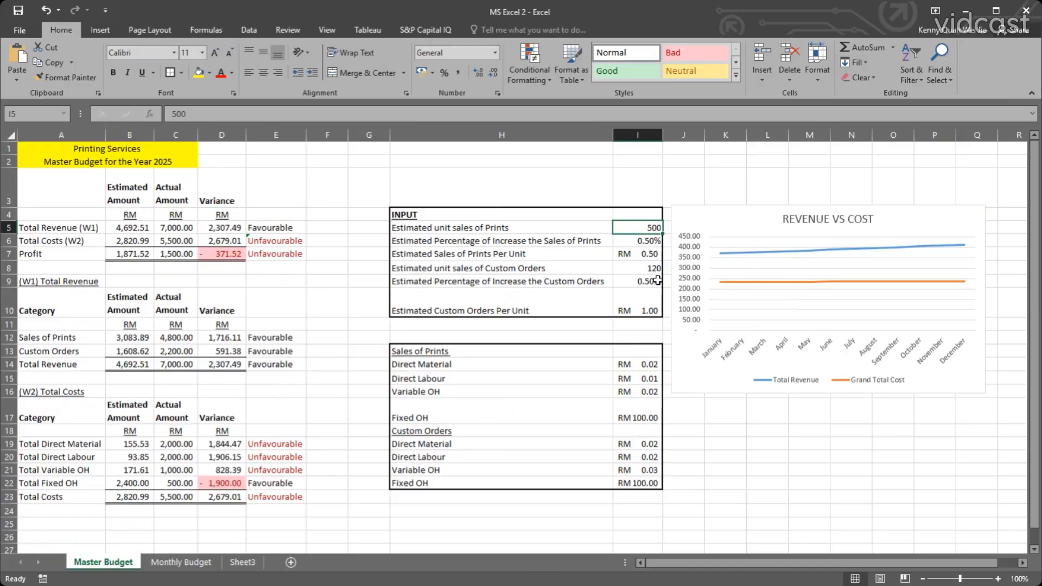
Set the Direct Material cost for Sales of Prints in I14 to 0.5 and compare it with the estimated sales price per unit.
click(662, 367)
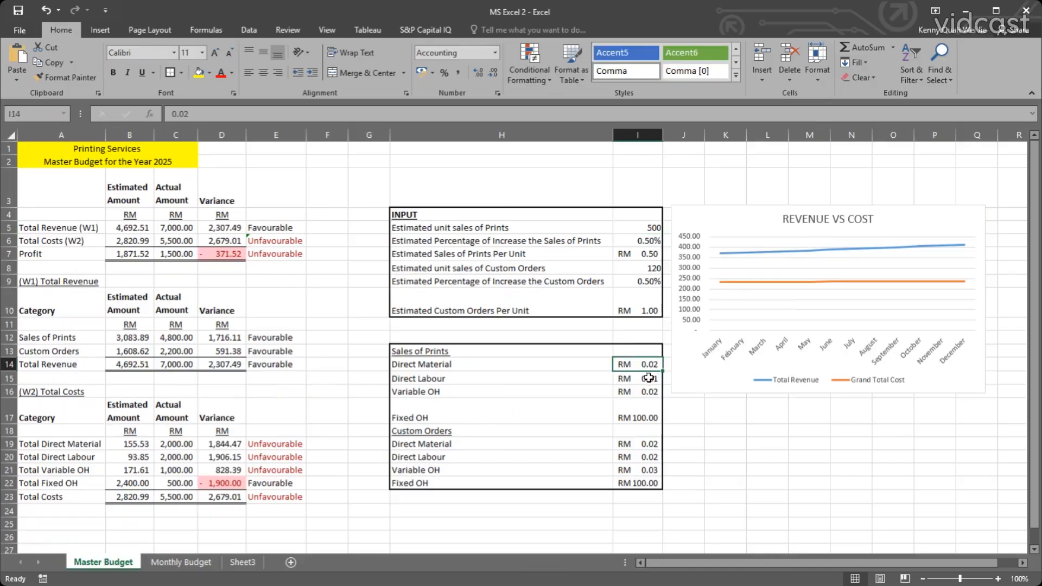
click(649, 377)
click(653, 363)
text(0.5)
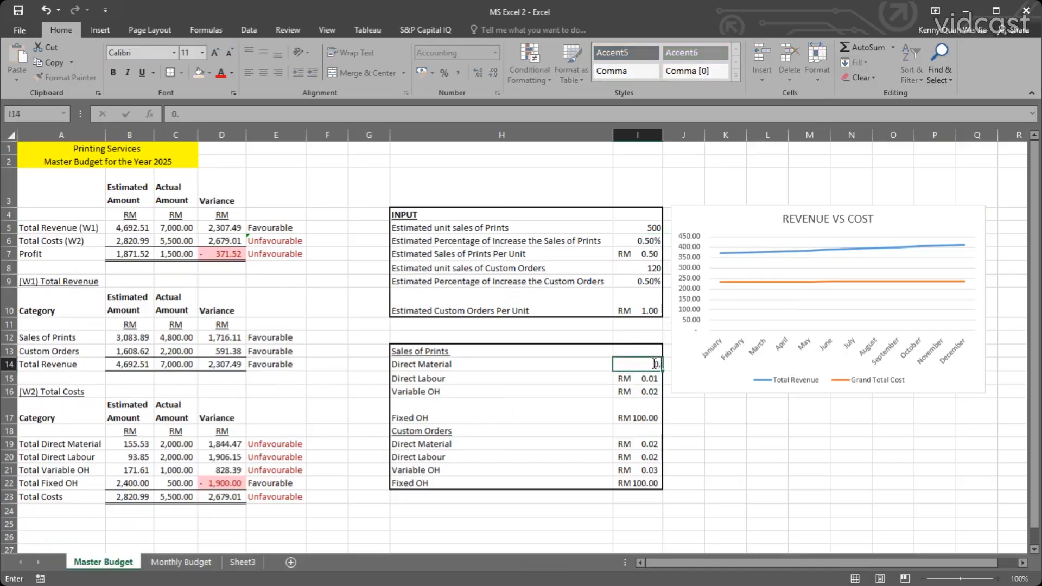
key(Return)
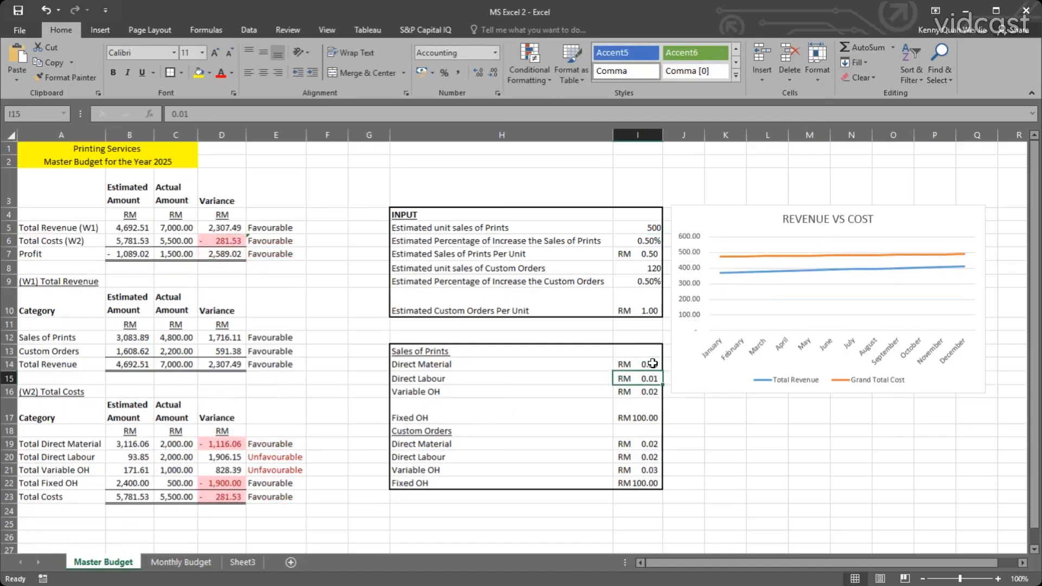
click(650, 364)
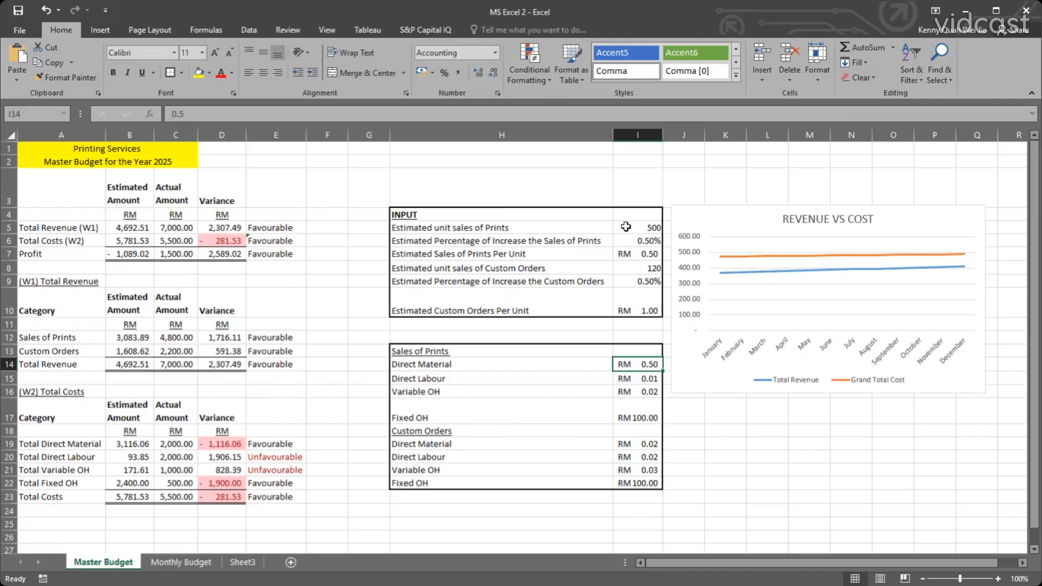
click(641, 253)
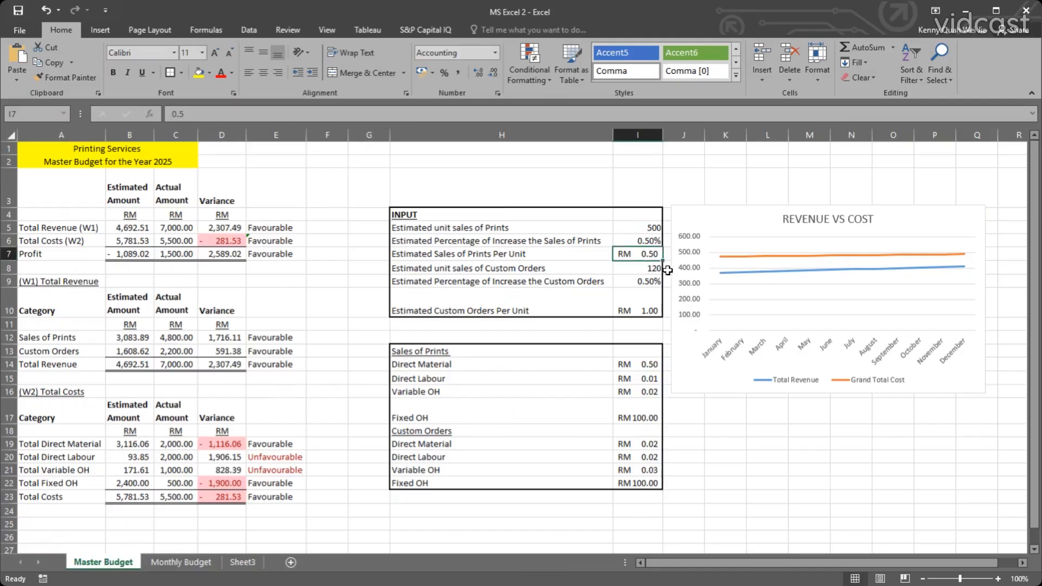
Set the Sales of Prints costs to 0.2 for Direct Material in I14 and 0.1 for Direct Labour in I15.
click(641, 362)
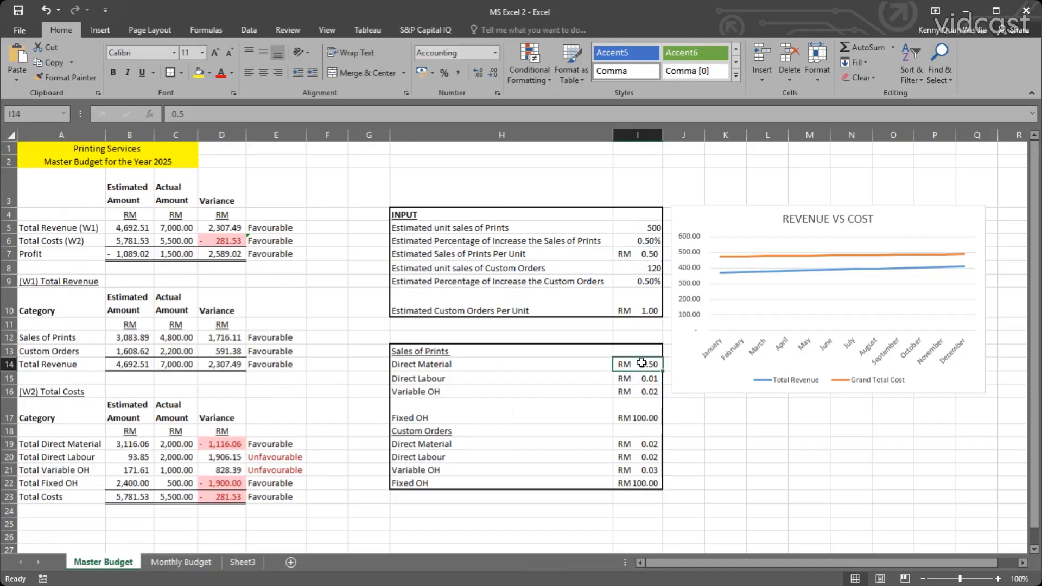
text(0.)
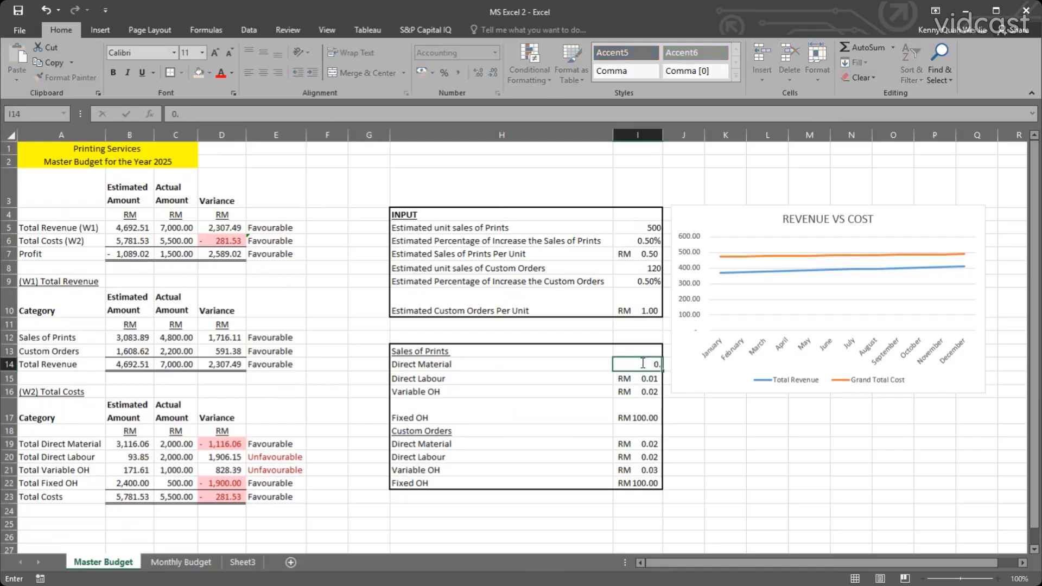
text(2)
key(Return)
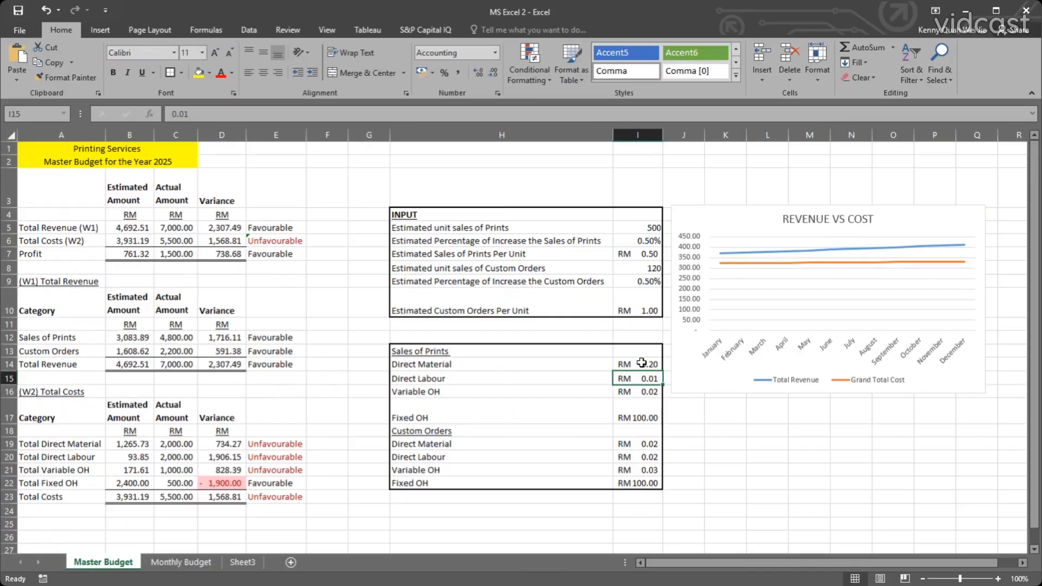
text(0.)
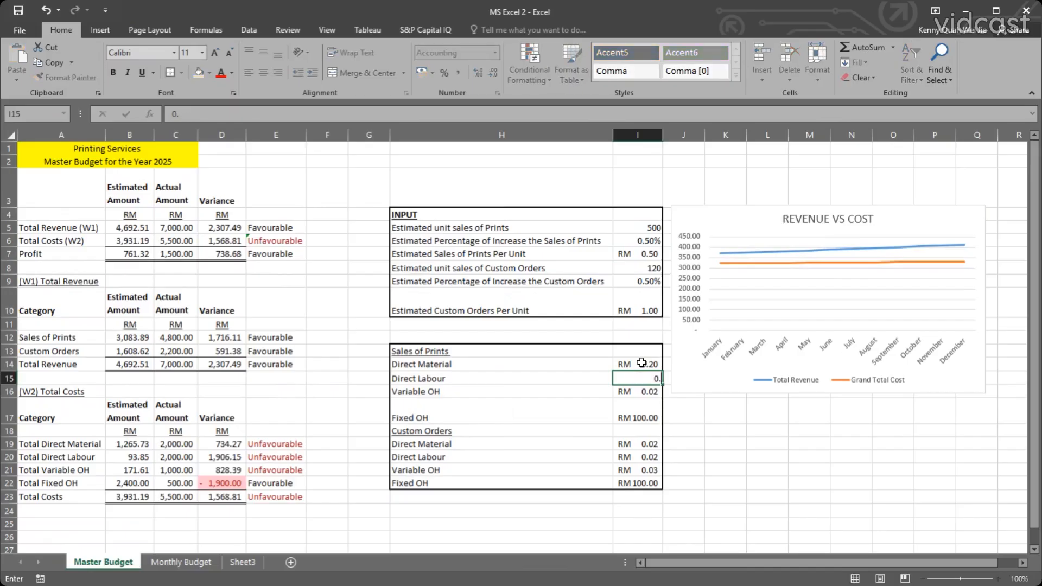
text(1)
key(Return)
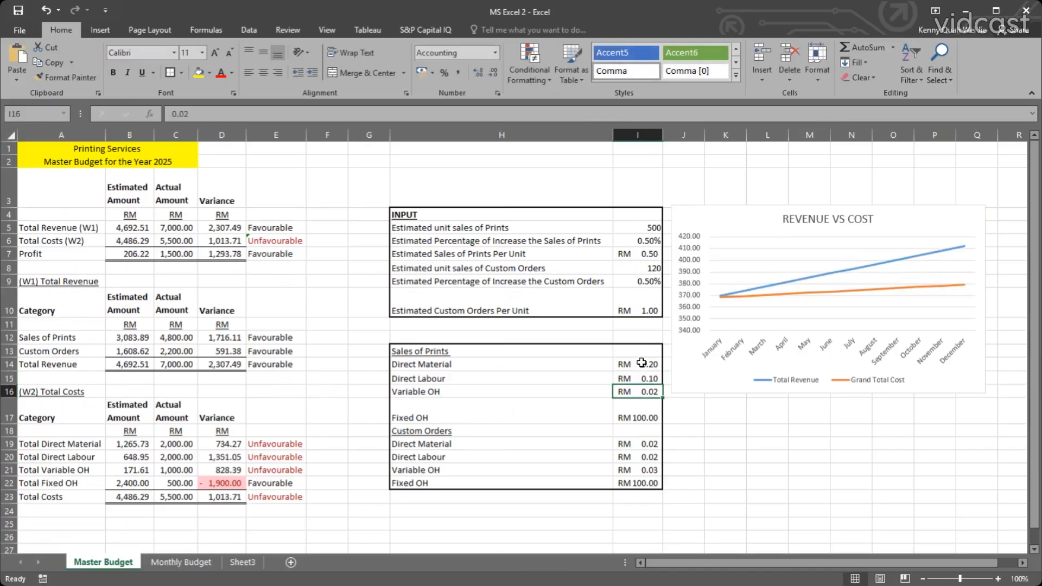
Try 0.5 as the Variable OH for Sales of Prints in I16 and undo the entry.
text(0.5)
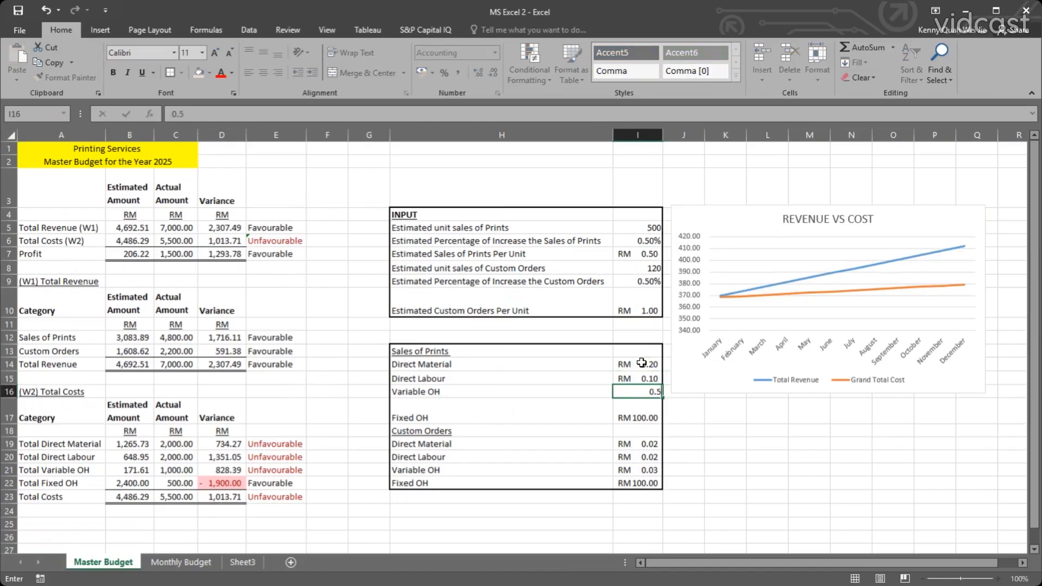
key(Return)
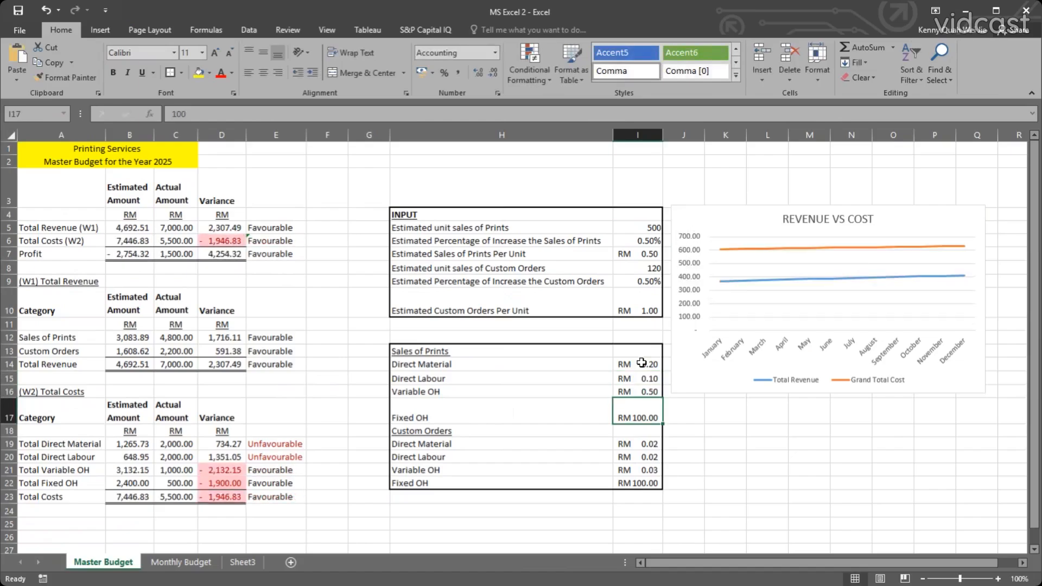
key(Up)
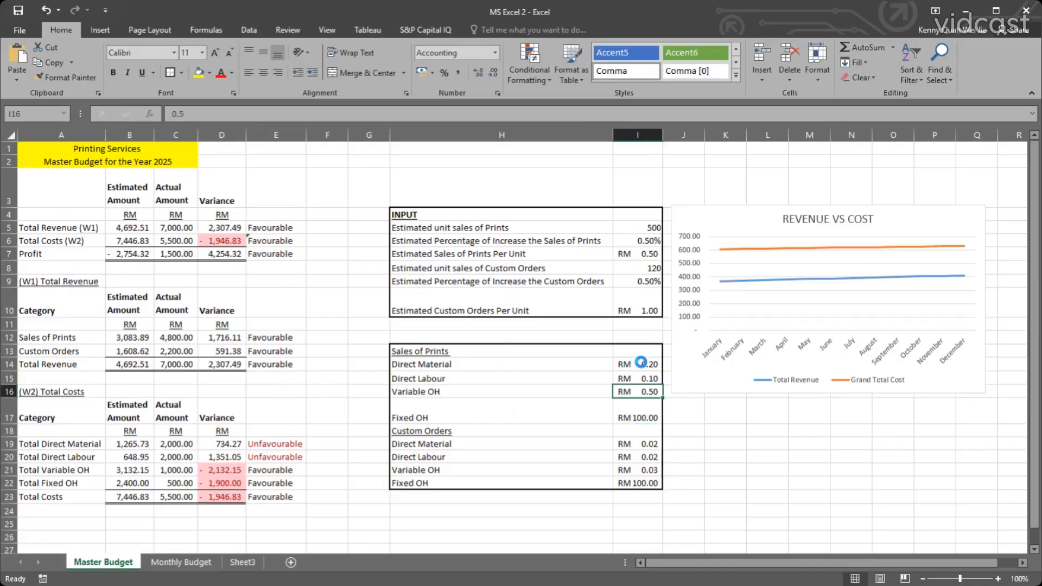
key(ctrl+z)
Set the Variable OH for Sales of Prints in I16 to 0.05.
double_click(654, 390)
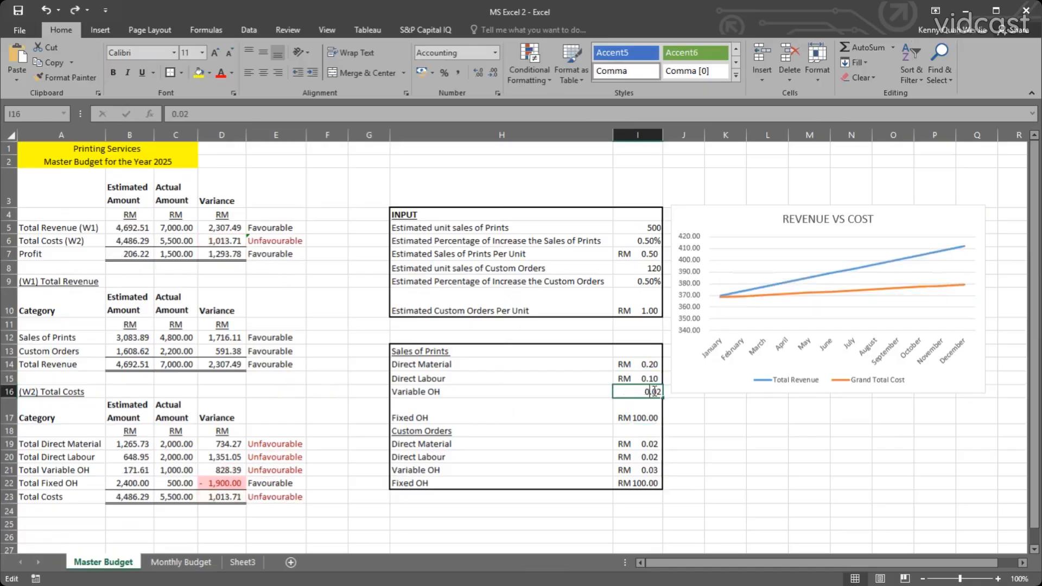
drag(654, 390, 660, 391)
text(5)
key(Return)
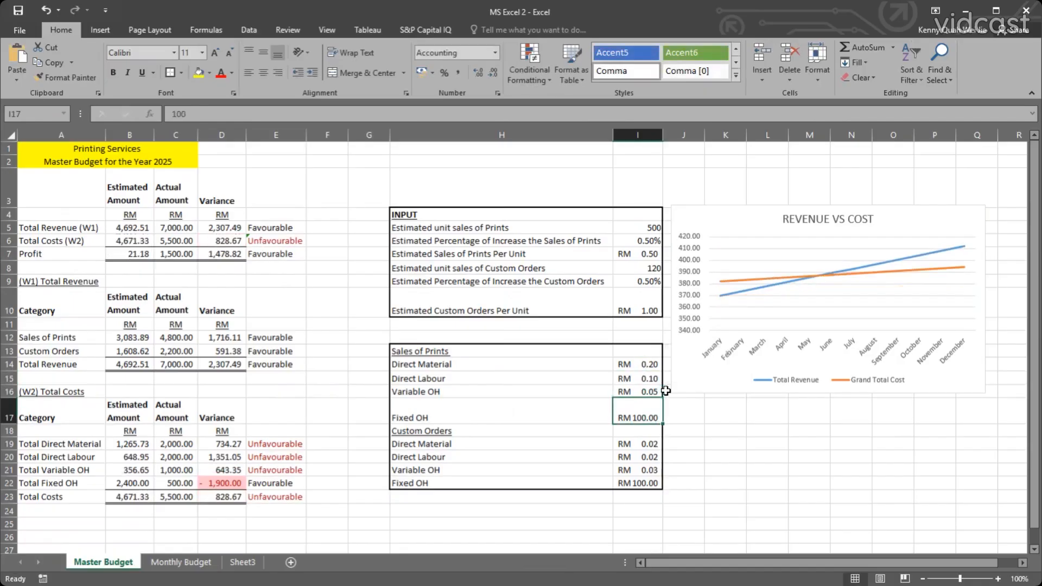
Examine the inputs and the Favourable/Unfavourable remarks for the costs on the Master Budget sheet.
click(702, 456)
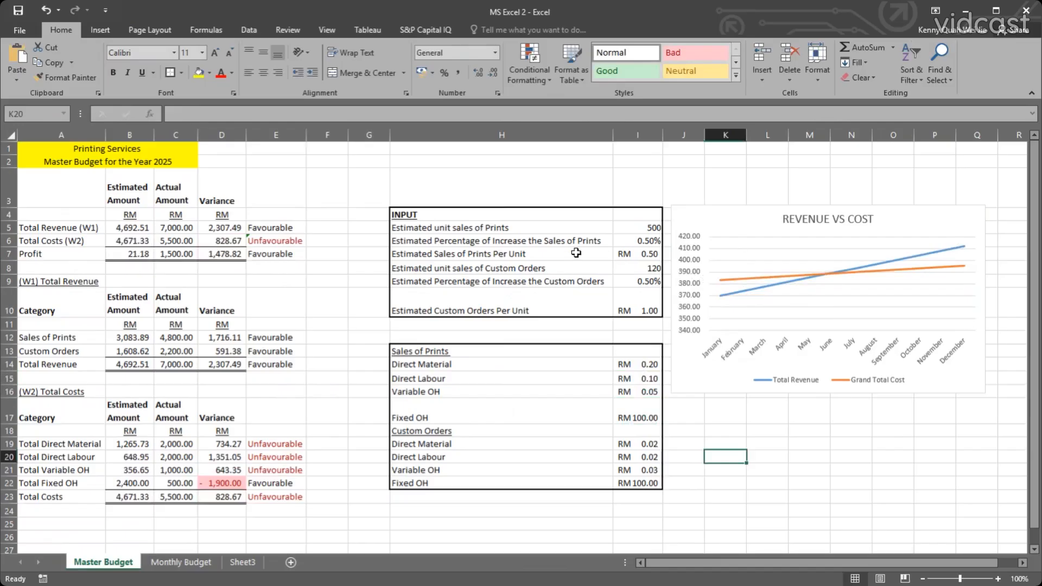
click(551, 327)
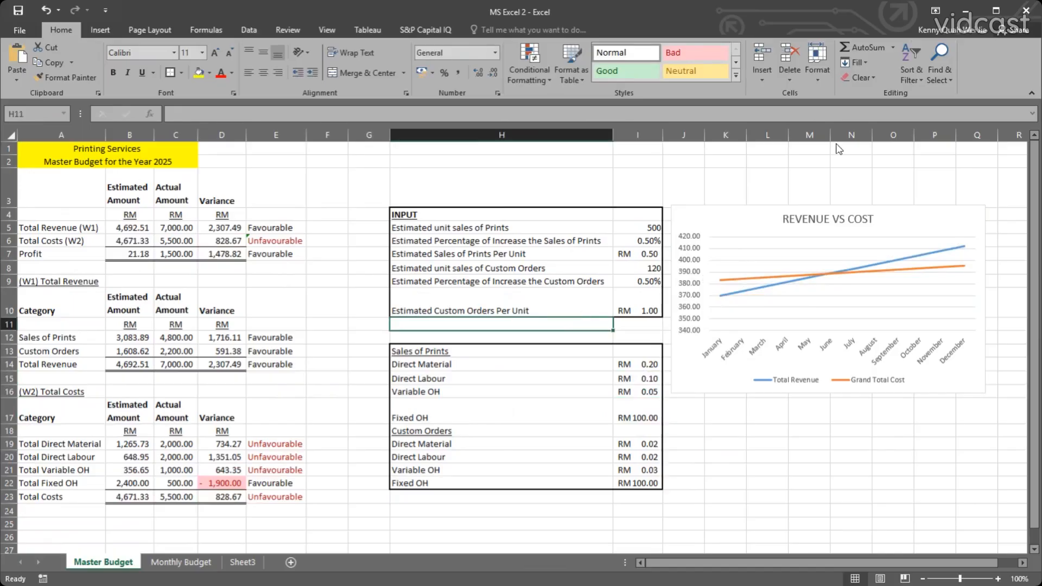
click(365, 214)
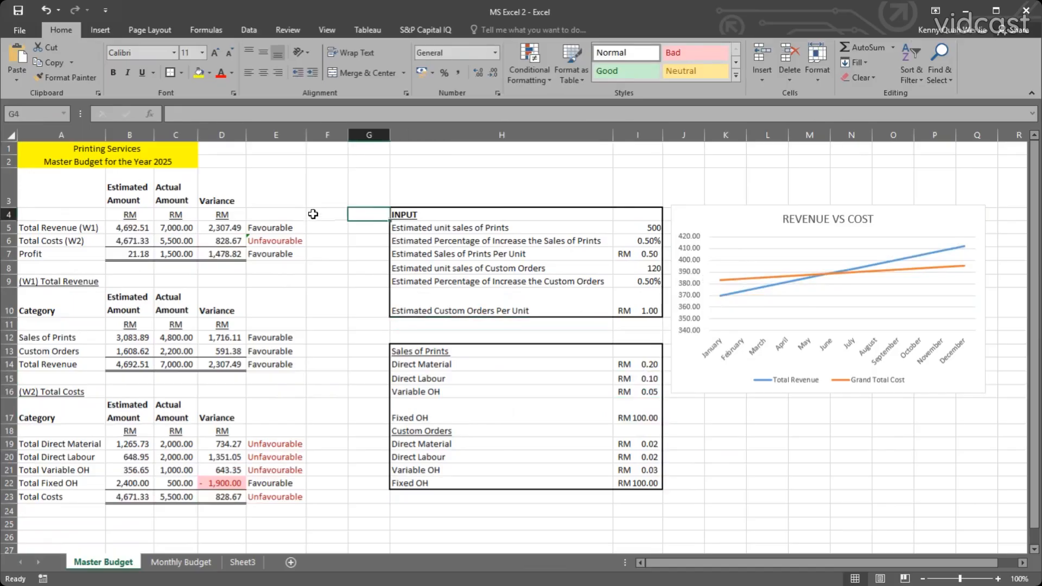
click(183, 561)
click(125, 563)
click(255, 240)
click(274, 457)
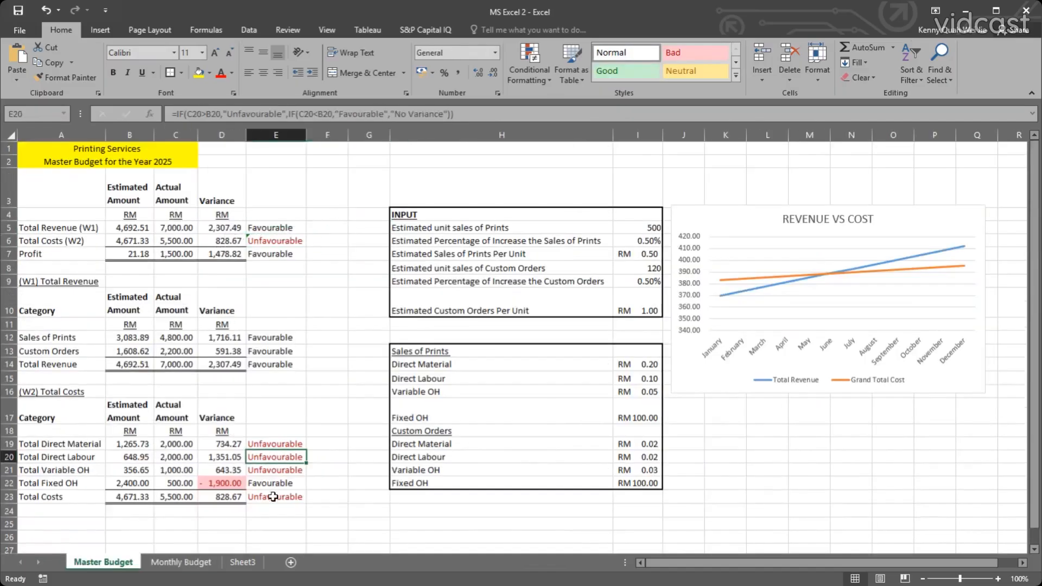
click(274, 496)
click(274, 457)
click(264, 443)
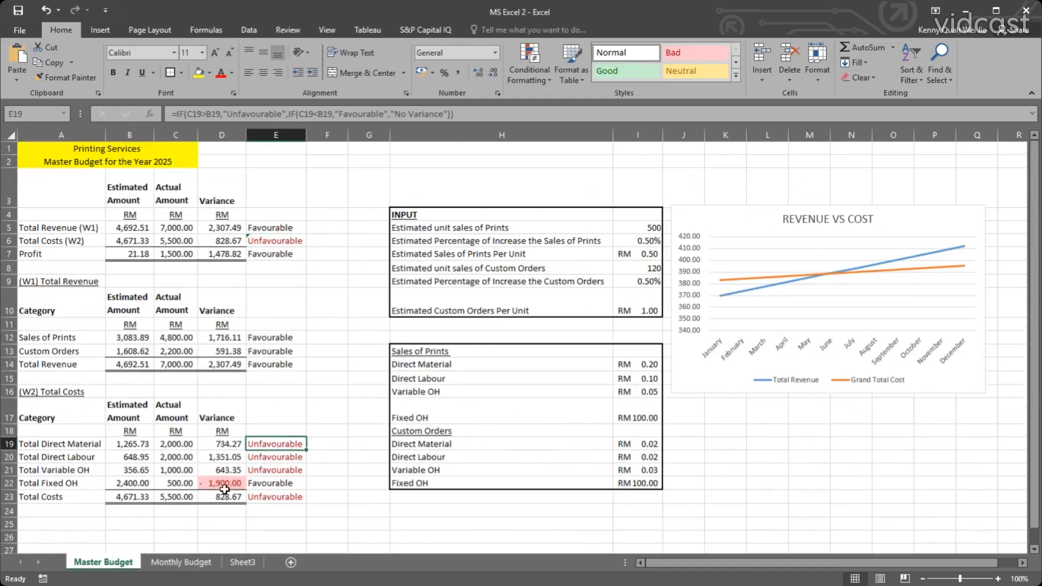
click(233, 485)
click(274, 496)
click(283, 469)
click(293, 445)
Nudge the REVENUE VS COST chart slightly down and to the right, and review the updated figures on the Monthly Budget sheet.
drag(740, 210, 745, 216)
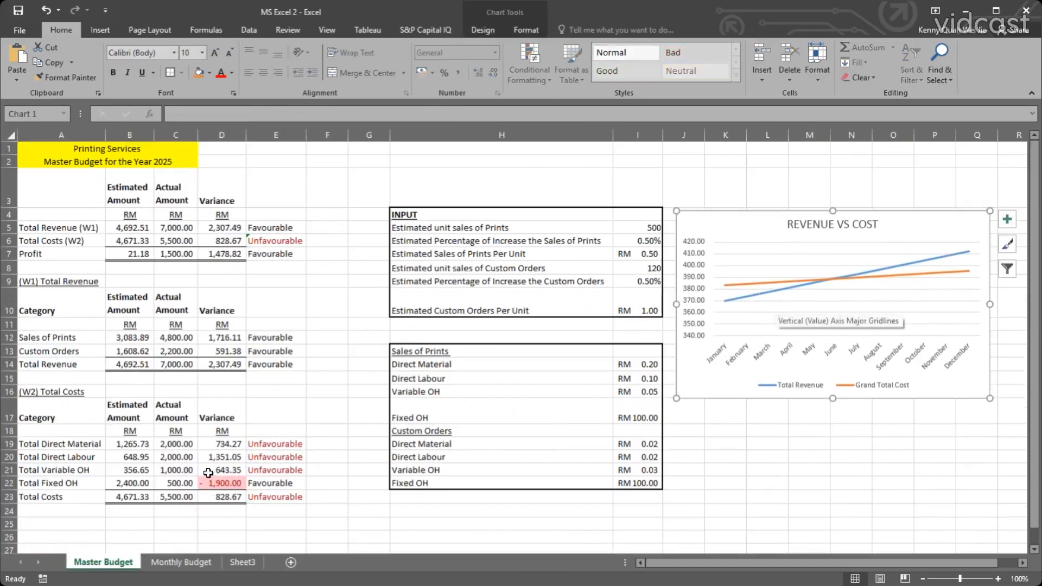
click(171, 564)
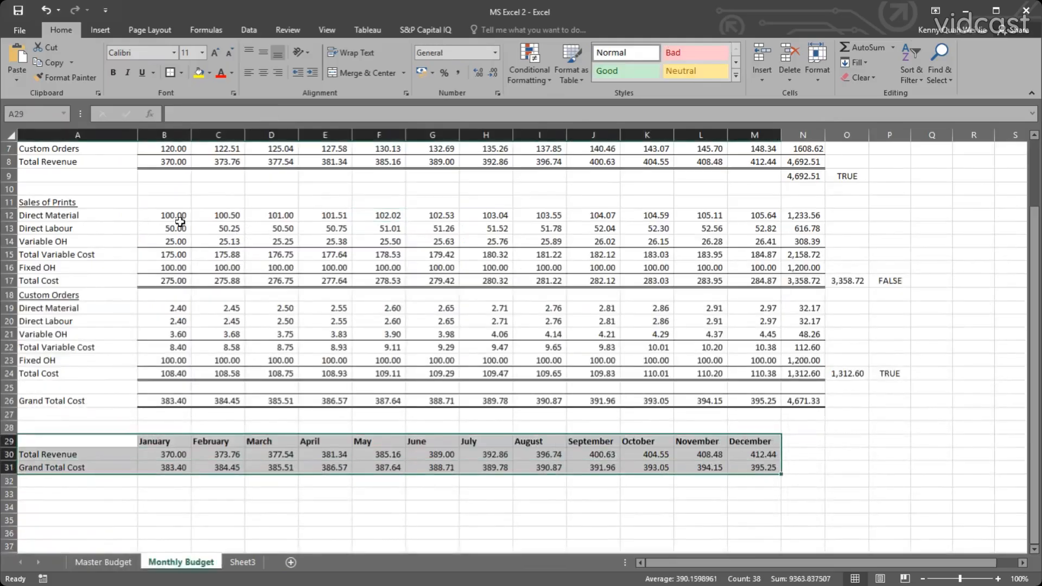
click(145, 172)
scroll(227, 247, up, 2)
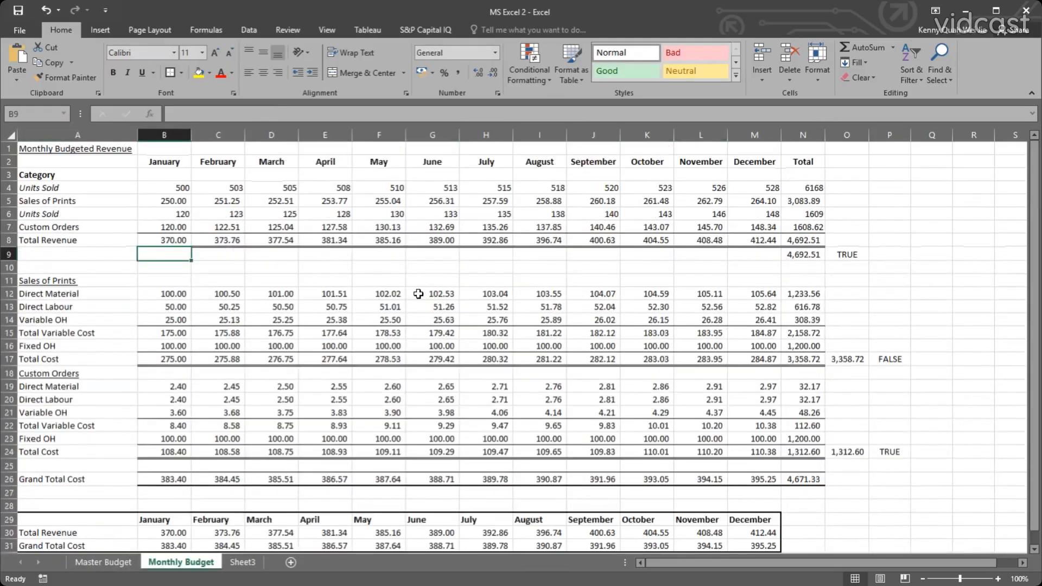
click(111, 565)
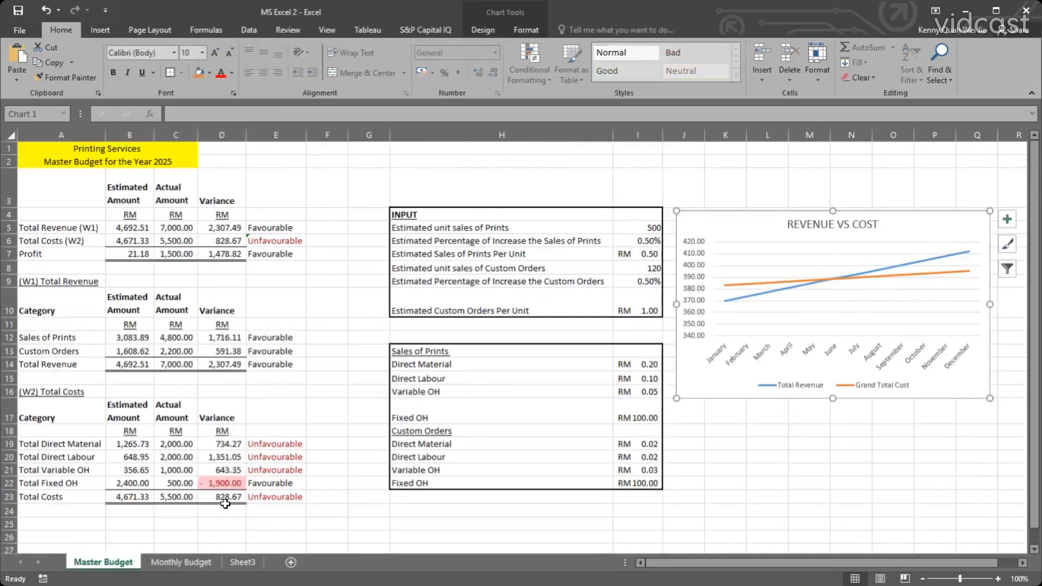
Link B24 below Total Costs on the Master Budget sheet to the Grand Total Cost total in 'Monthly Budget'!N26.
click(130, 512)
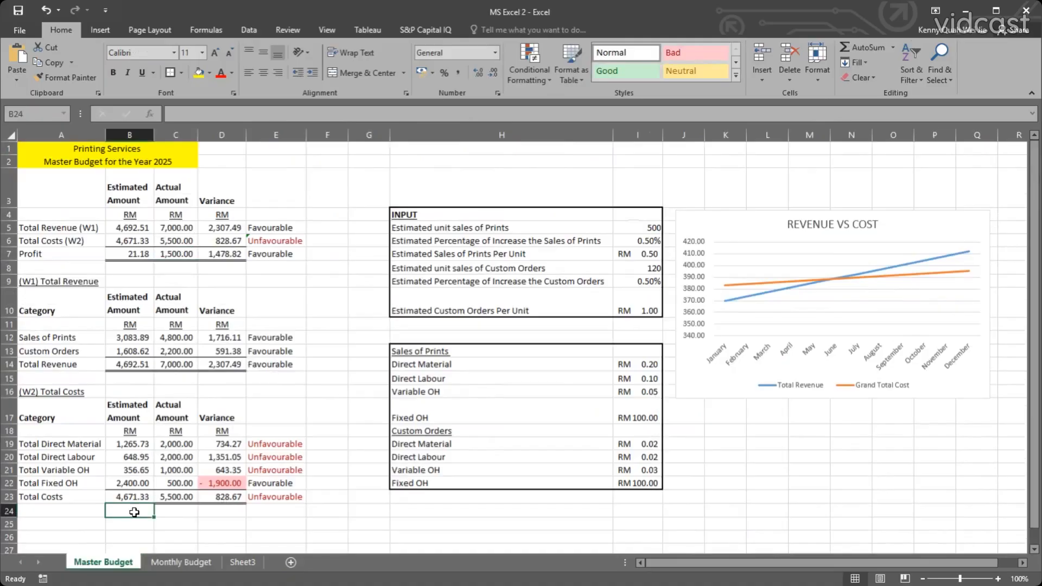
scroll(134, 512, down, 1)
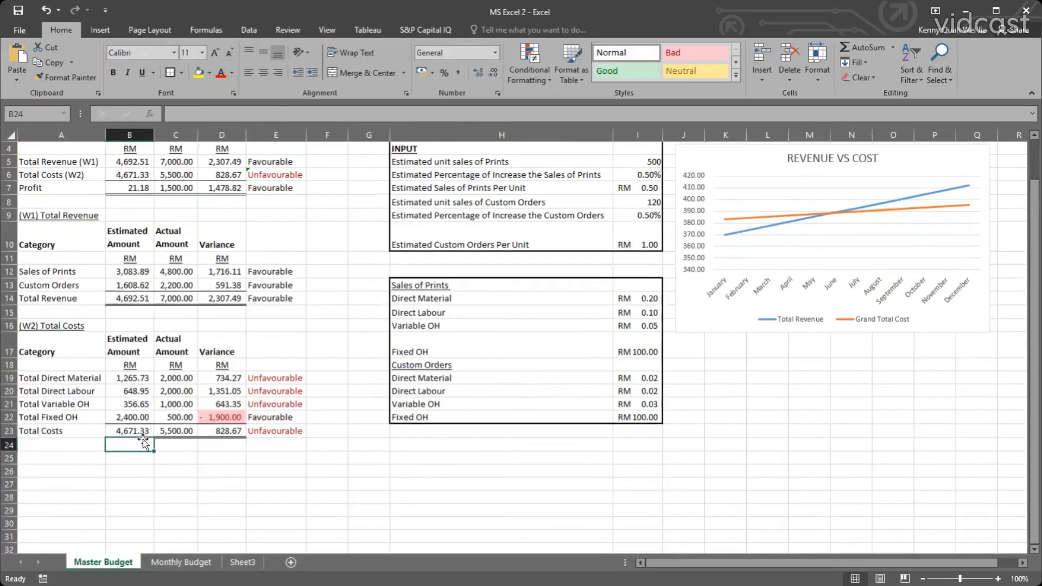
text(=)
click(144, 431)
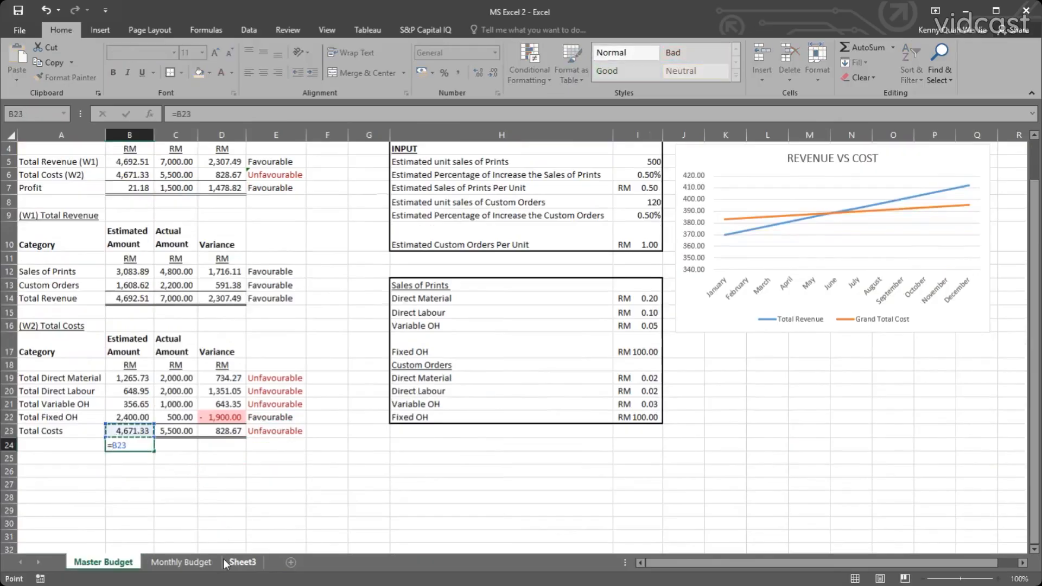
click(180, 562)
click(808, 478)
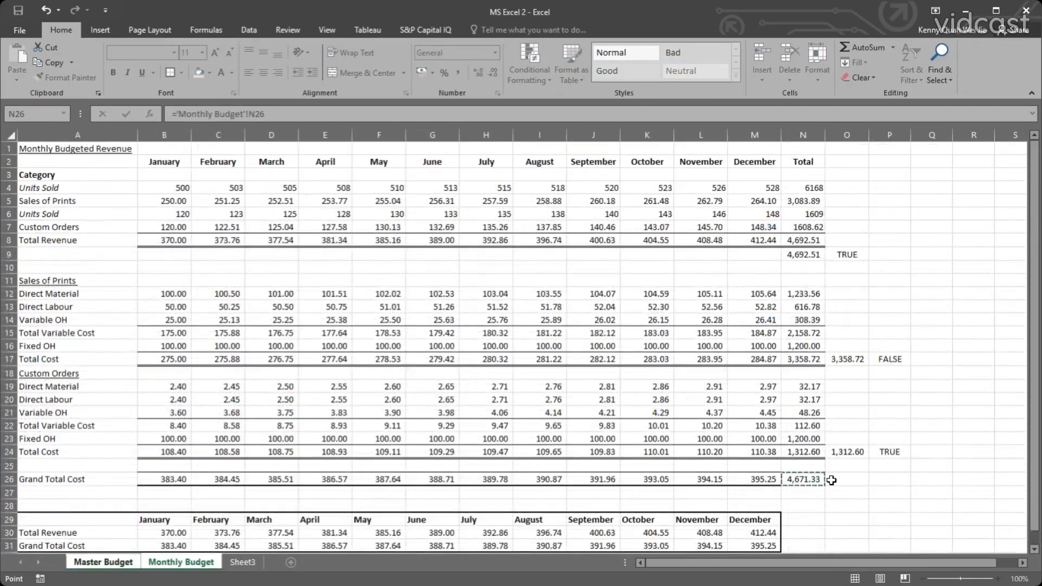
key(Return)
Extend the B24 formula to ='Monthly Budget'!N26=B23 to check the total costs against the Monthly Budget.
click(140, 445)
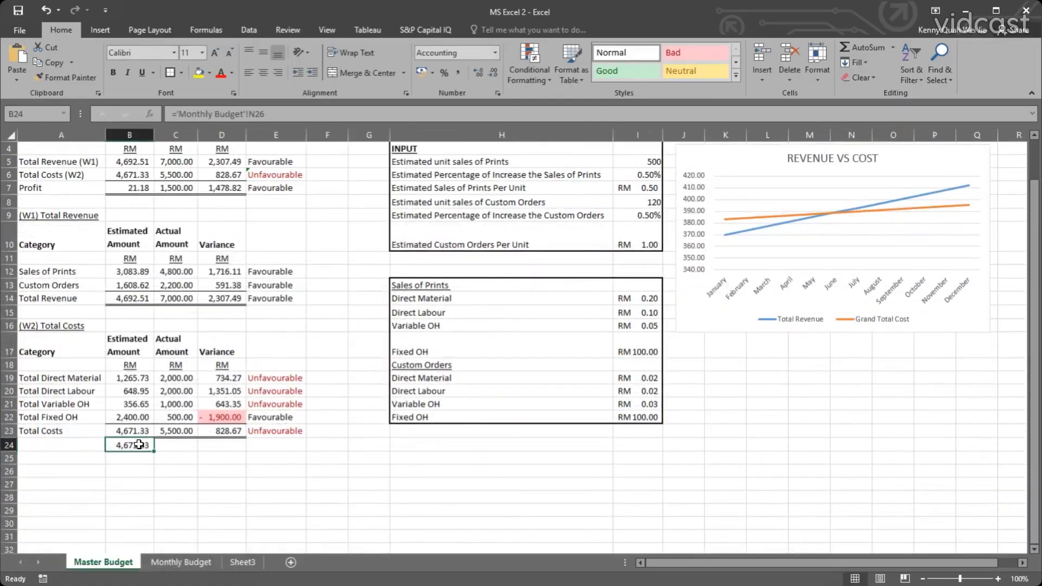
key(F2)
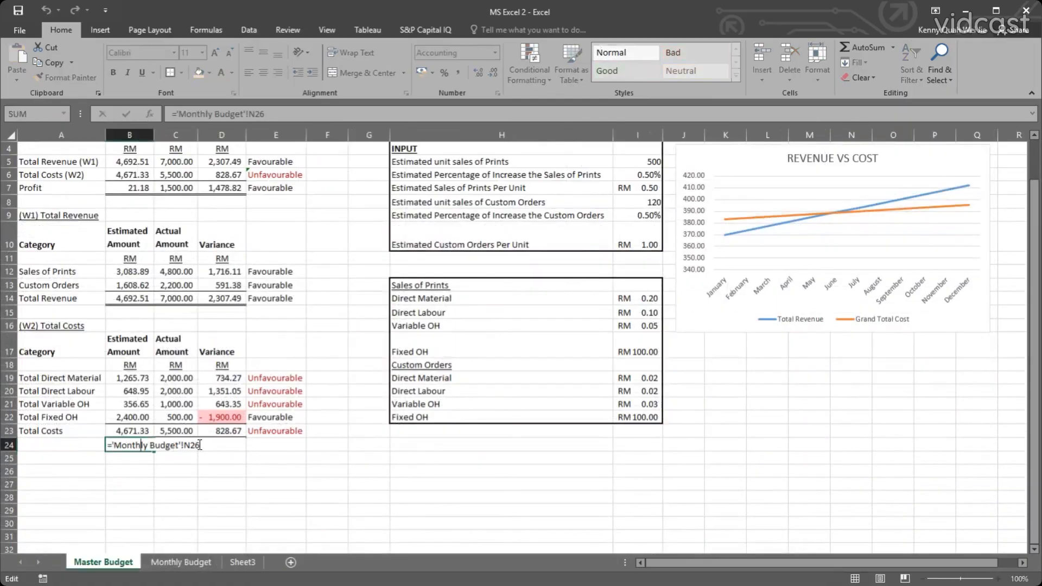
text(=)
click(135, 430)
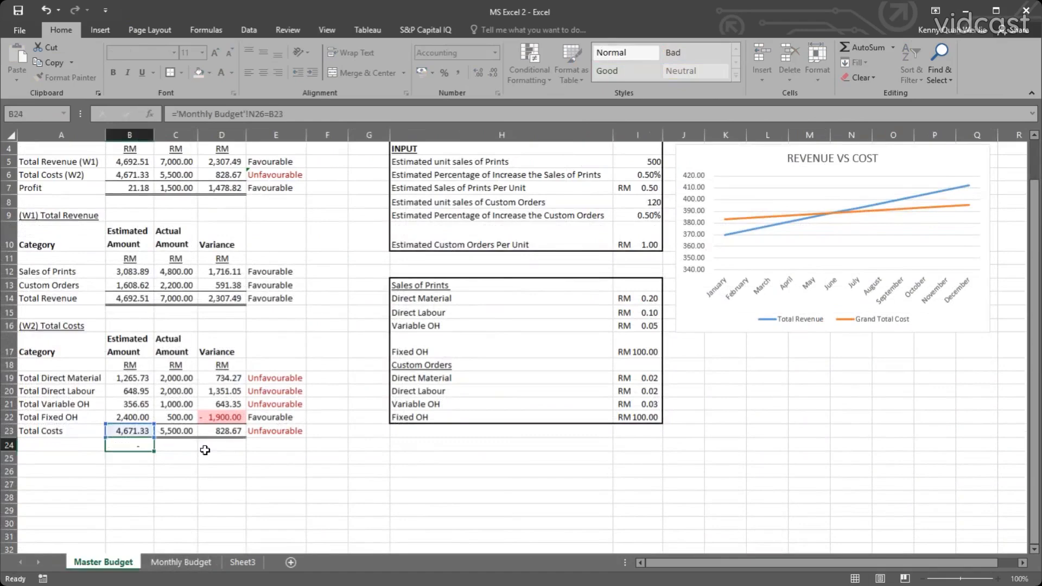
key(Return)
key(Up)
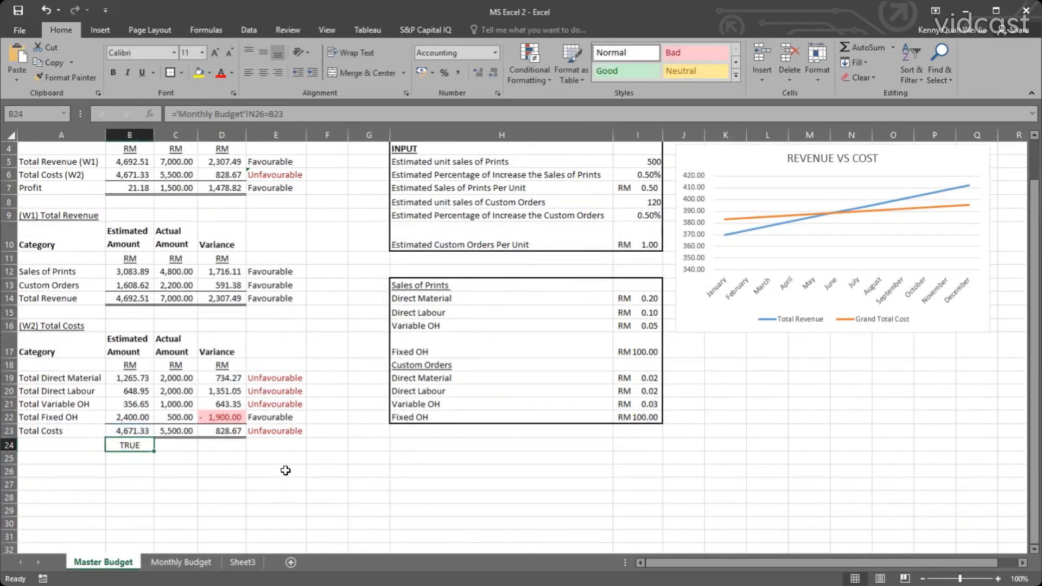
Look over the Master Budget tables and the REVENUE VS COST chart, and open Sheet3.
scroll(284, 474, up, 1)
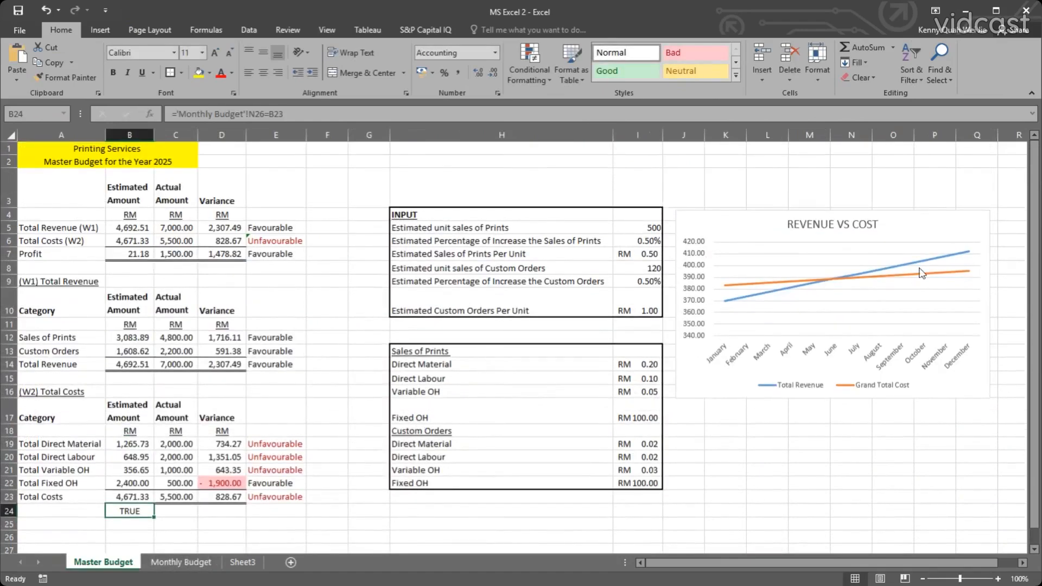
mouse_move(924, 261)
scroll(529, 278, down, 1)
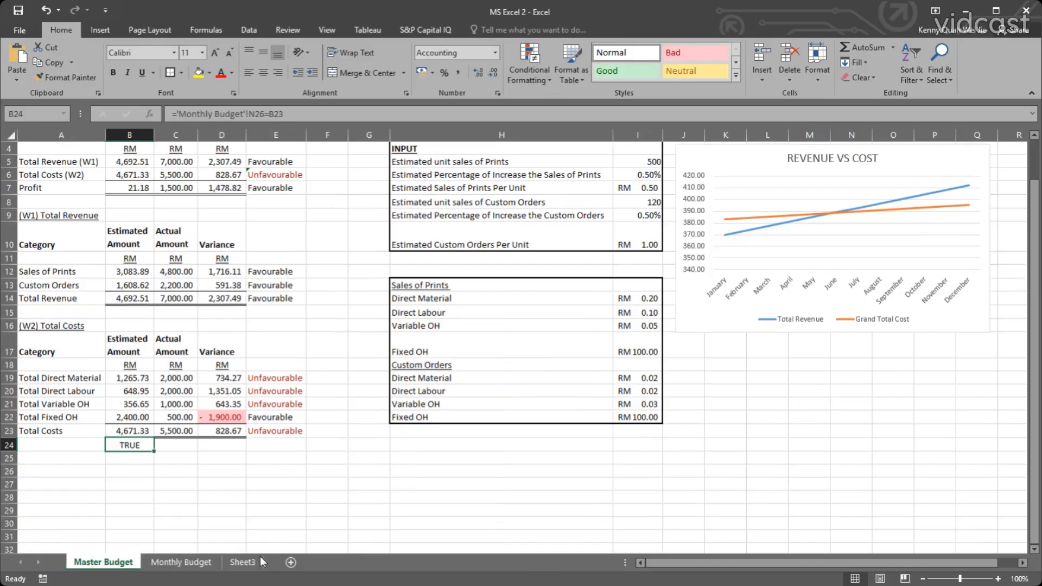
click(242, 562)
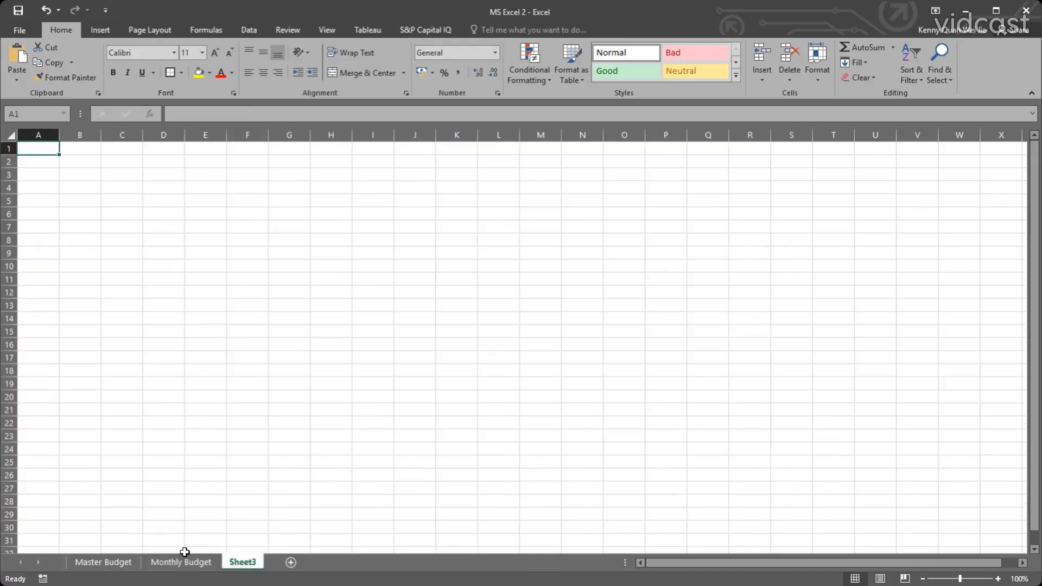
Return to the Master Budget sheet and look over its tables and the REVENUE VS COST chart.
click(145, 563)
click(115, 563)
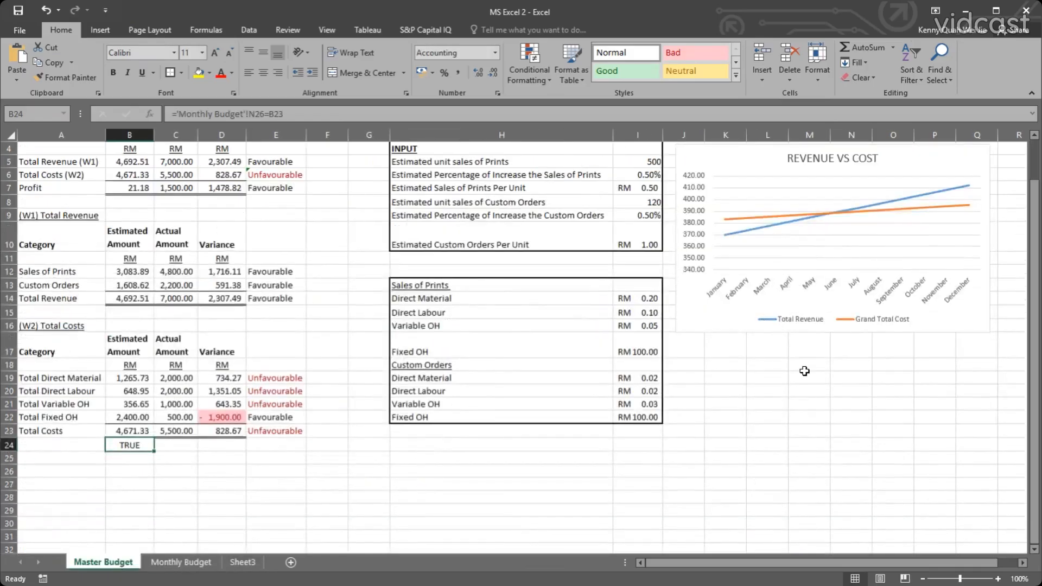
click(195, 567)
click(115, 564)
scroll(549, 374, up, 2)
scroll(549, 374, up, 1)
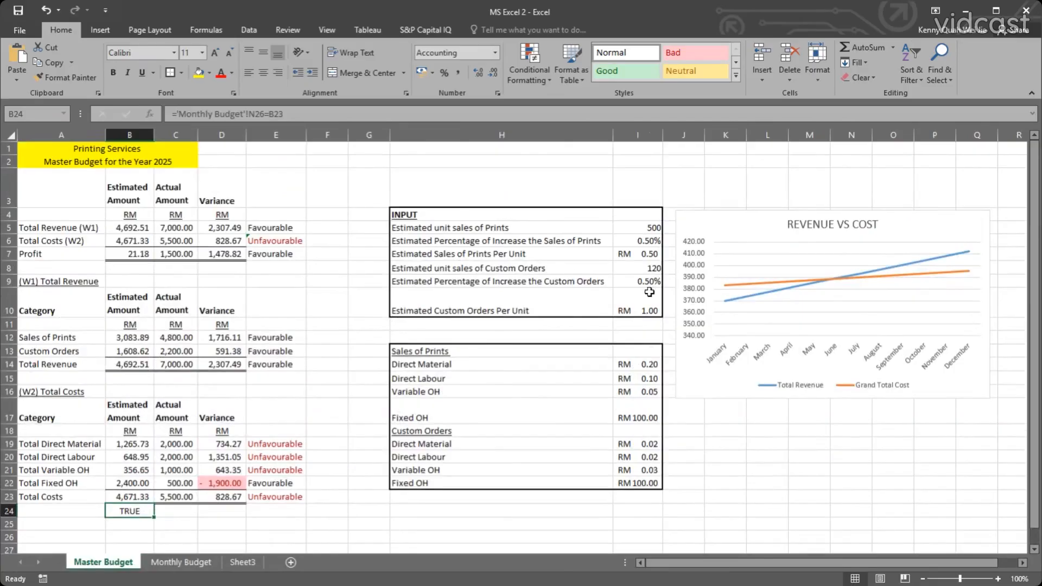
Start a formula in I7 for Estimated Sales of Prints Per Unit that sums the Sales of Prints unit costs in I14:I16.
click(624, 252)
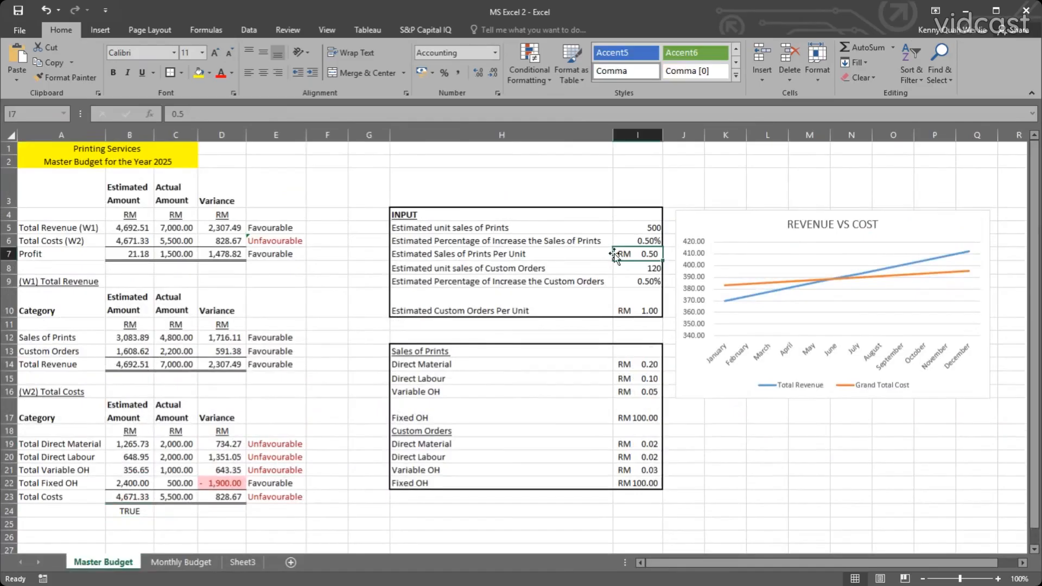
drag(640, 367, 649, 392)
click(649, 254)
text(=)
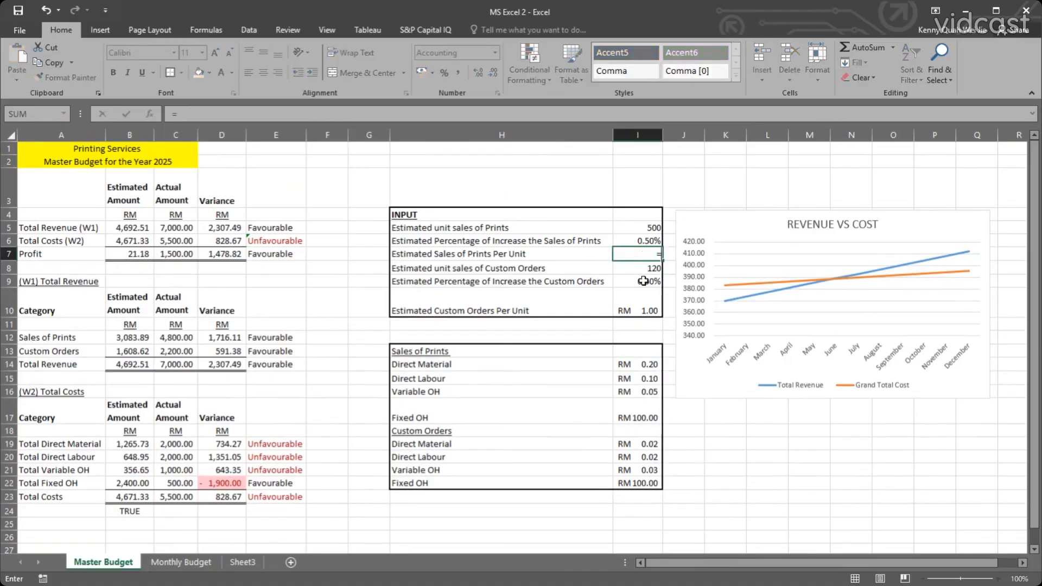
text(()
key(BackSpace)
text(s)
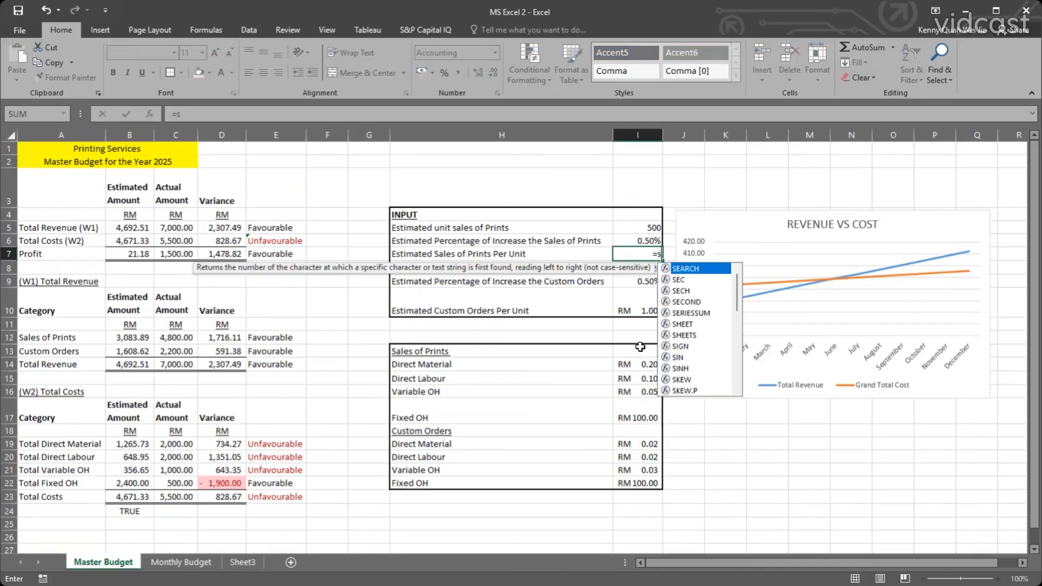
text(um()
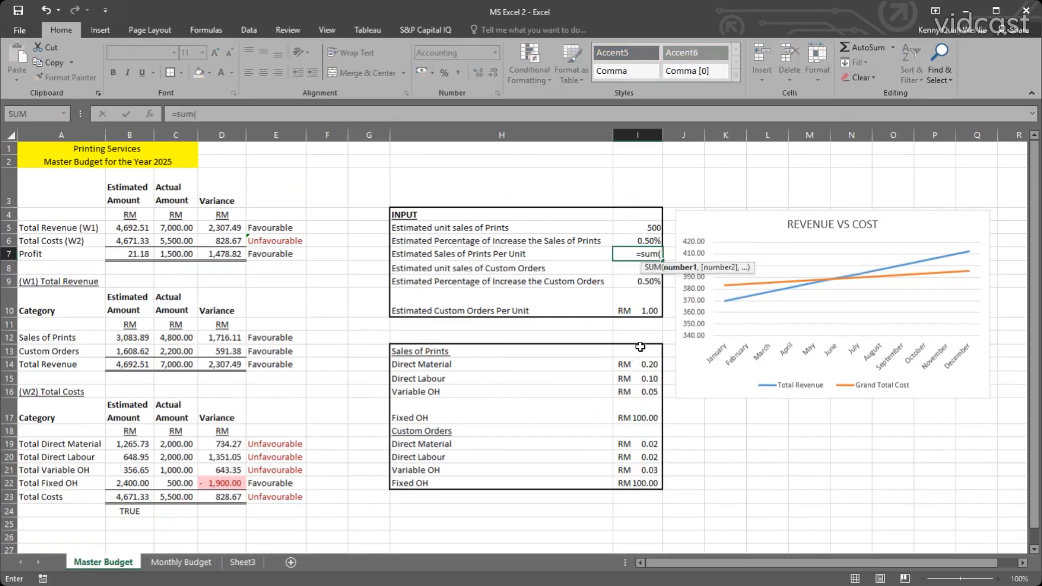
drag(632, 362, 632, 388)
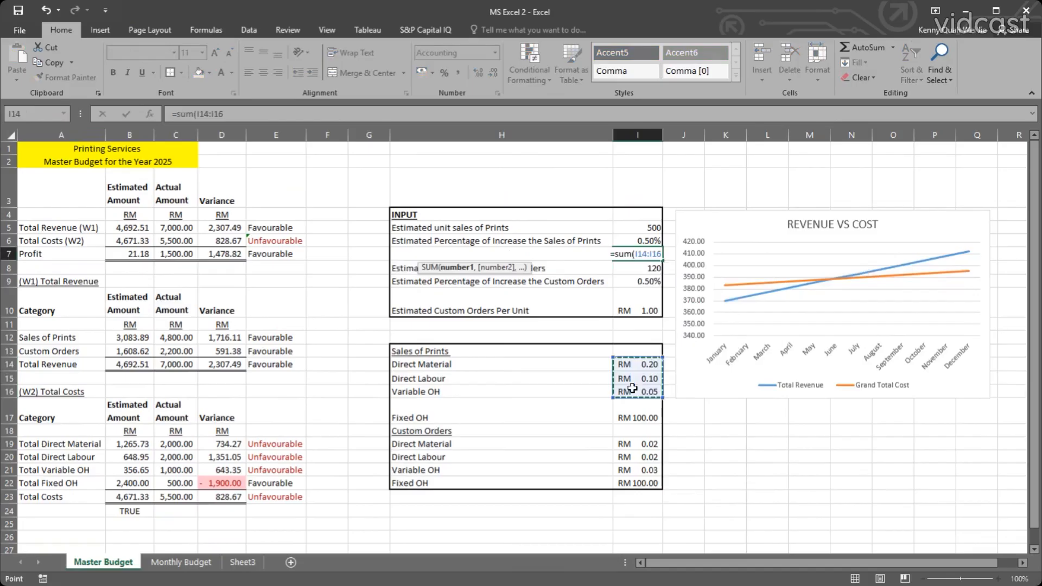
text())
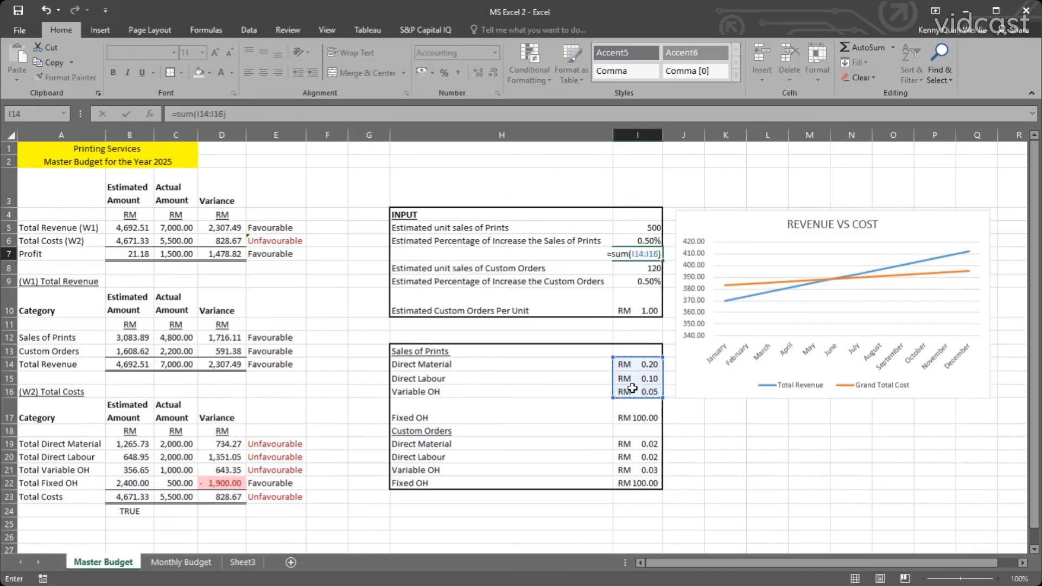
text(*1.)
Multiply the summed costs in I7 by 2 and complete the formula as =SUM(I14:I16)*2.
key(BackSpace)
key(BackSpace)
text(20)
key(BackSpace)
key(Return)
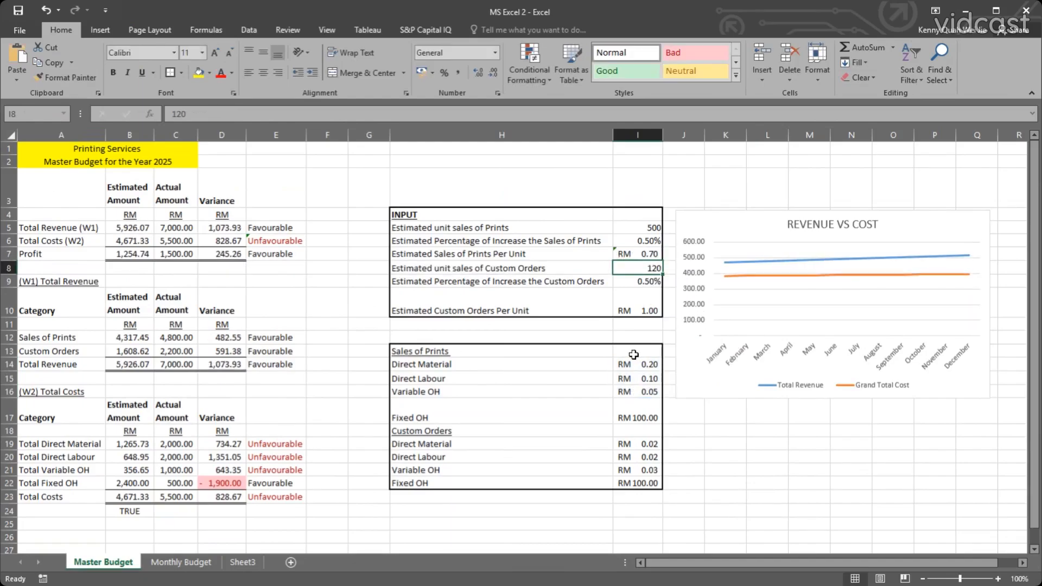
Set the multiplier in the I7 selling price formula to 2.5.
click(639, 253)
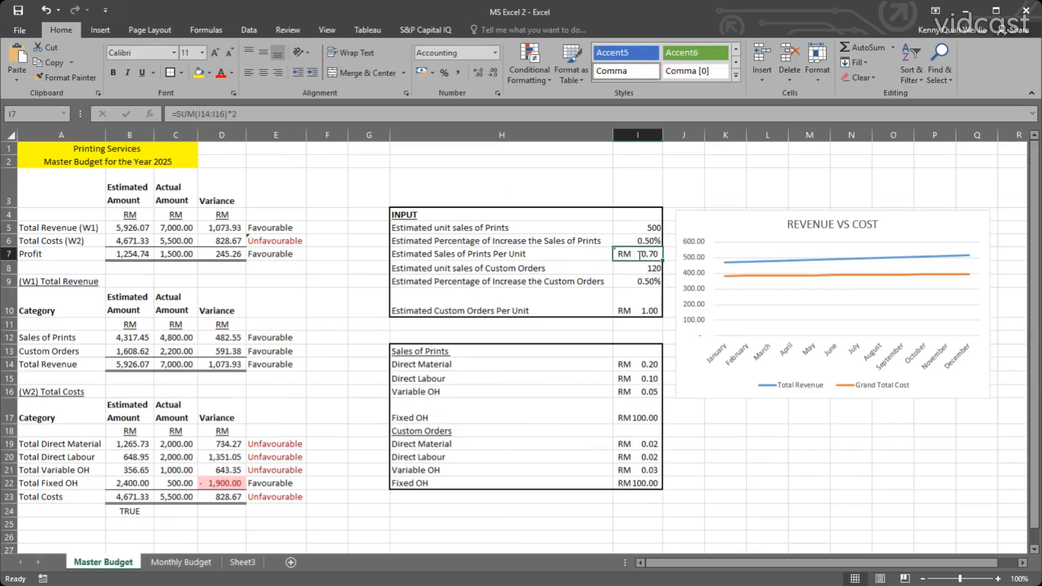
double_click(639, 254)
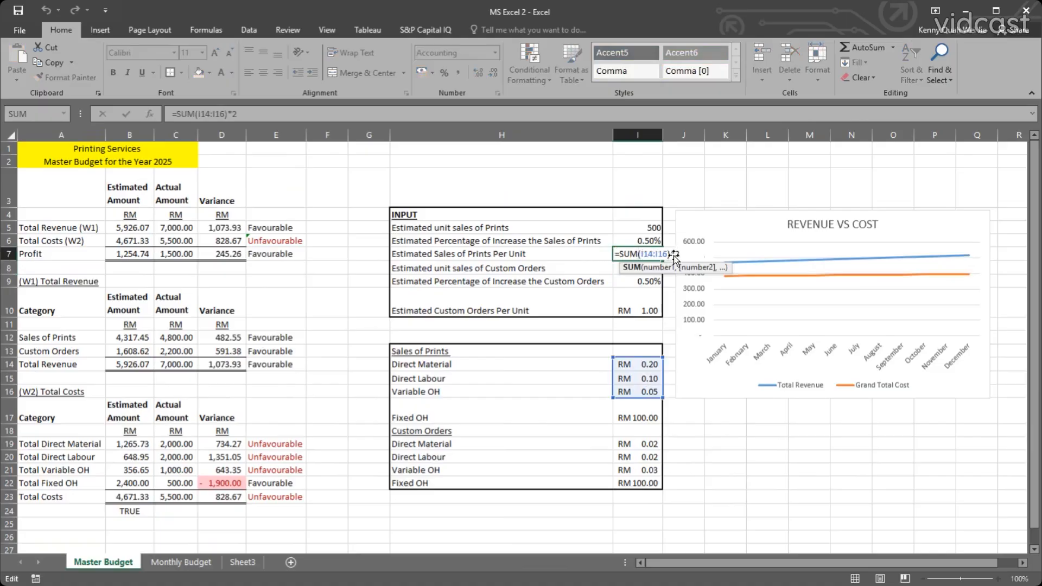
click(672, 254)
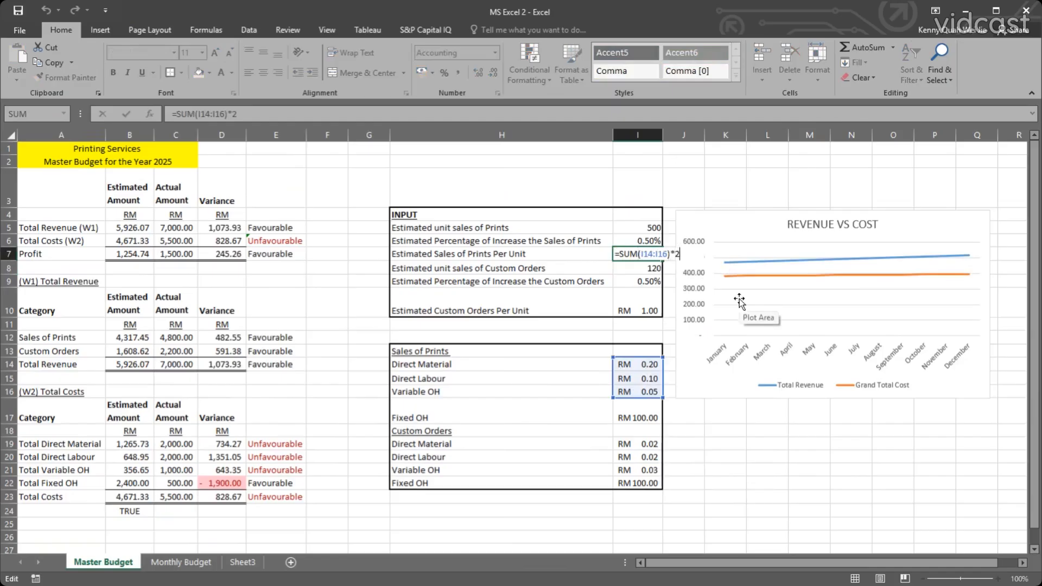
text(.5)
key(ctrl+Return)
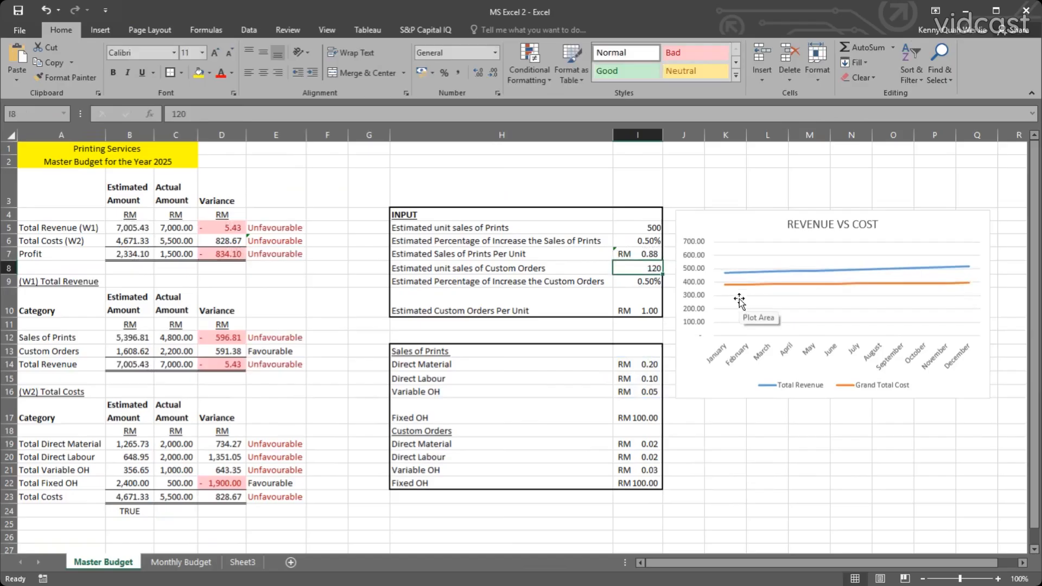
Set the multiplier in the I7 formula to 1.5, giving =SUM(I14:I16)*1.5, and reopen the formula to review it.
double_click(657, 254)
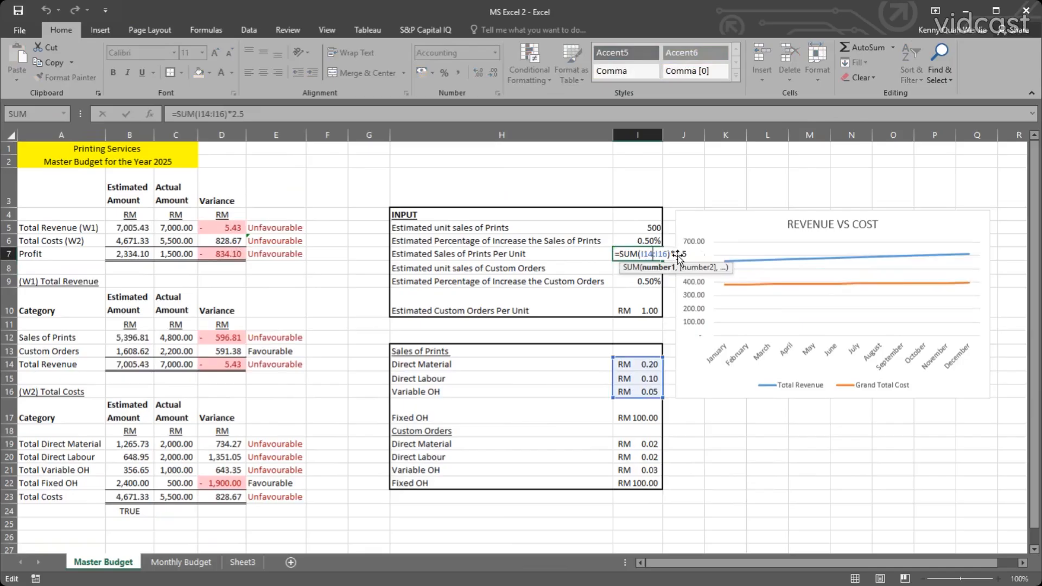
click(679, 255)
key(BackSpace)
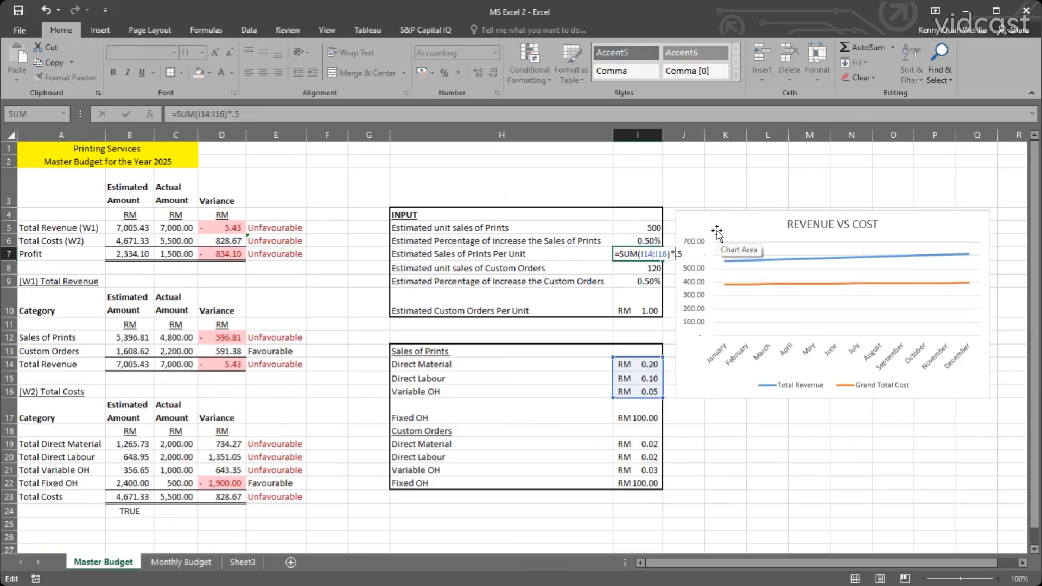
key(Return)
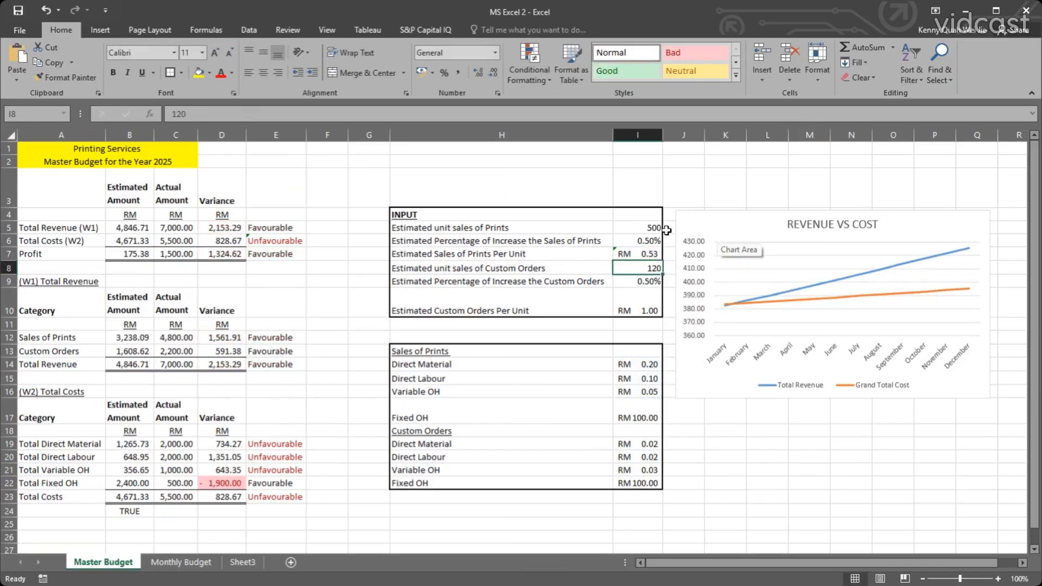
double_click(651, 253)
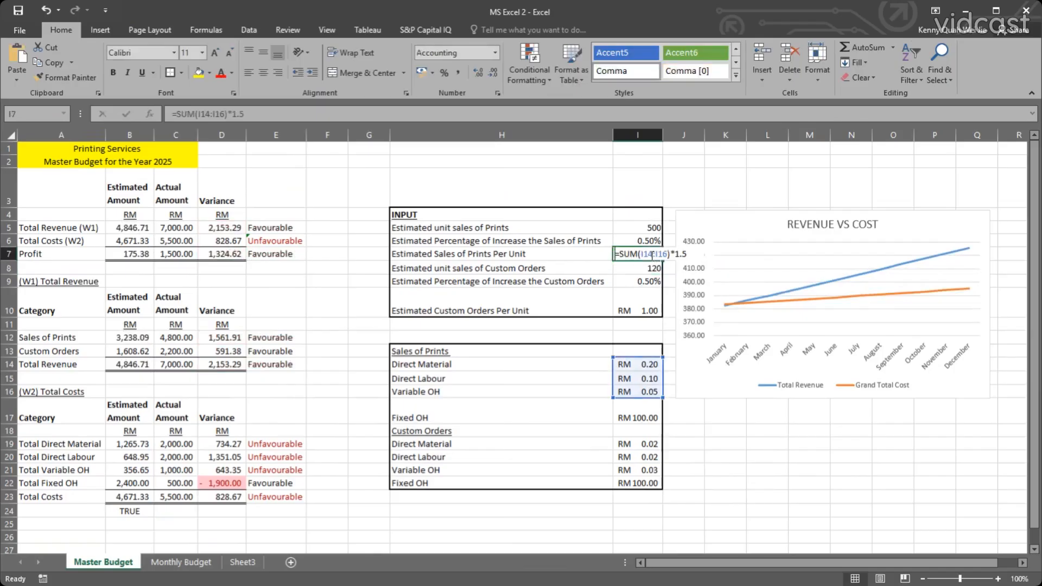
click(675, 255)
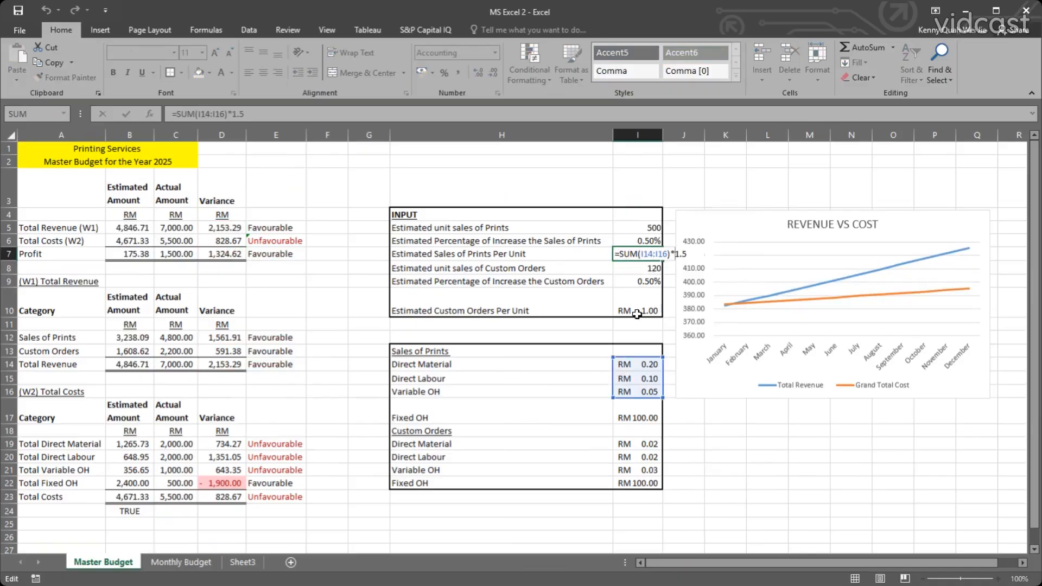
Set the Sales of Prints Direct Labour cost in I15 to 0.4 to test the linked selling price.
click(638, 378)
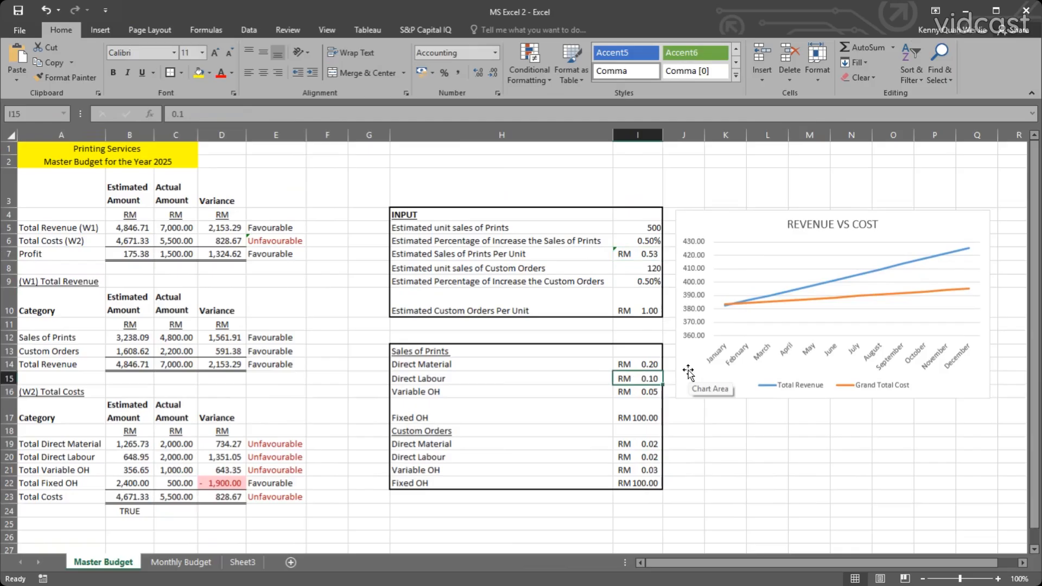
text(0.4)
key(Return)
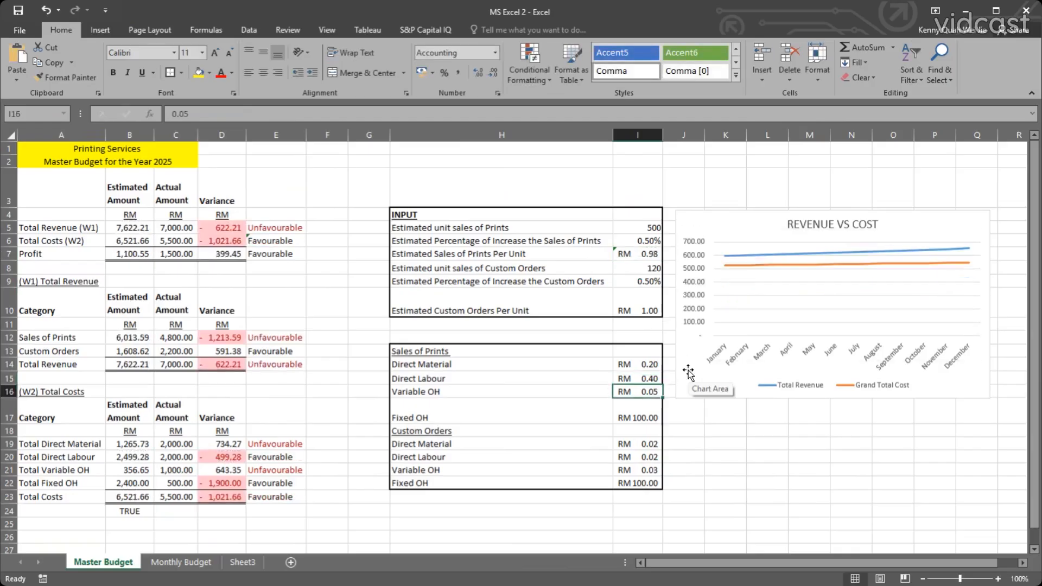
Set the Sales of Prints Direct Labour cost in I15 to 0.2 and keep that cell selected.
key(Up)
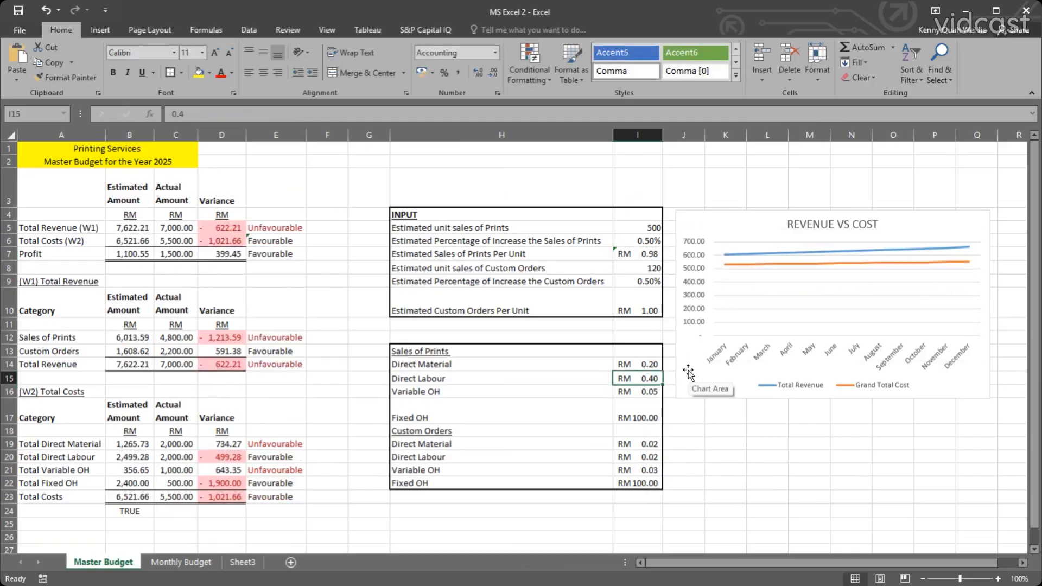
text(0.2)
key(Return)
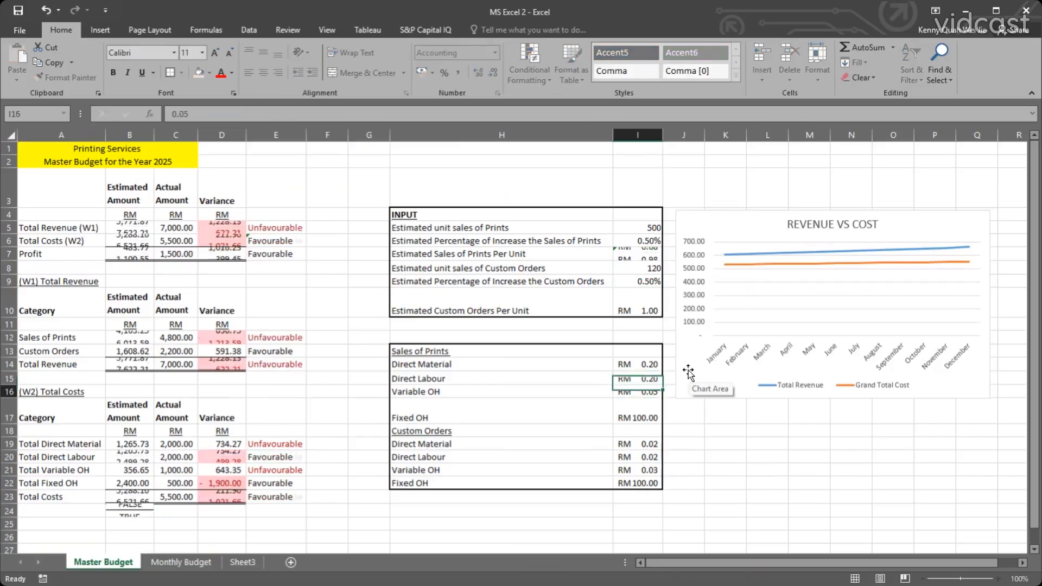
click(642, 378)
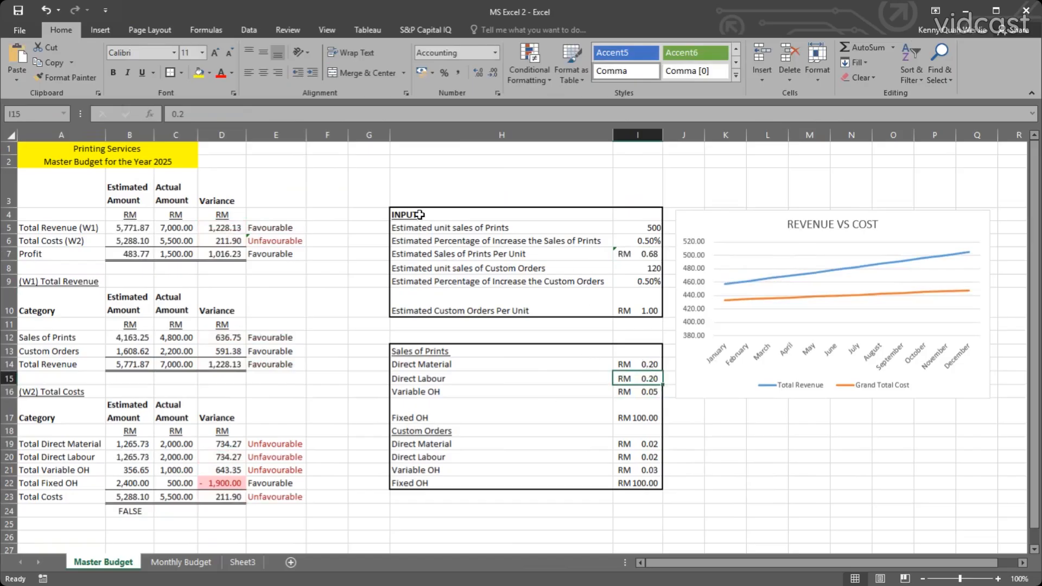
Review the INPUT and unit cost tables, and the full range of Master Budget tables.
drag(418, 218, 643, 485)
click(425, 340)
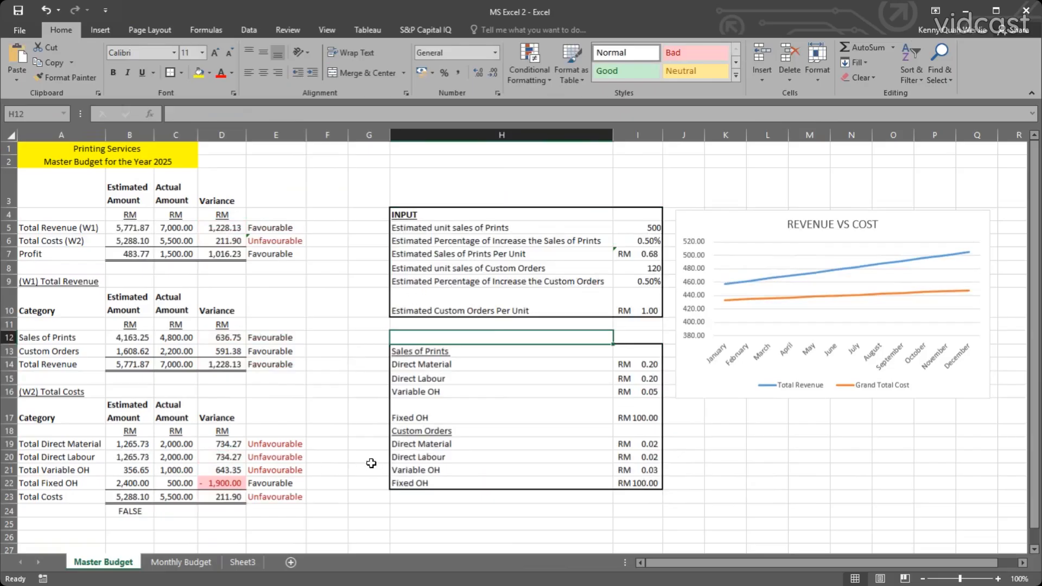
scroll(313, 461, down, 1)
scroll(313, 462, up, 1)
drag(75, 149, 720, 496)
click(724, 495)
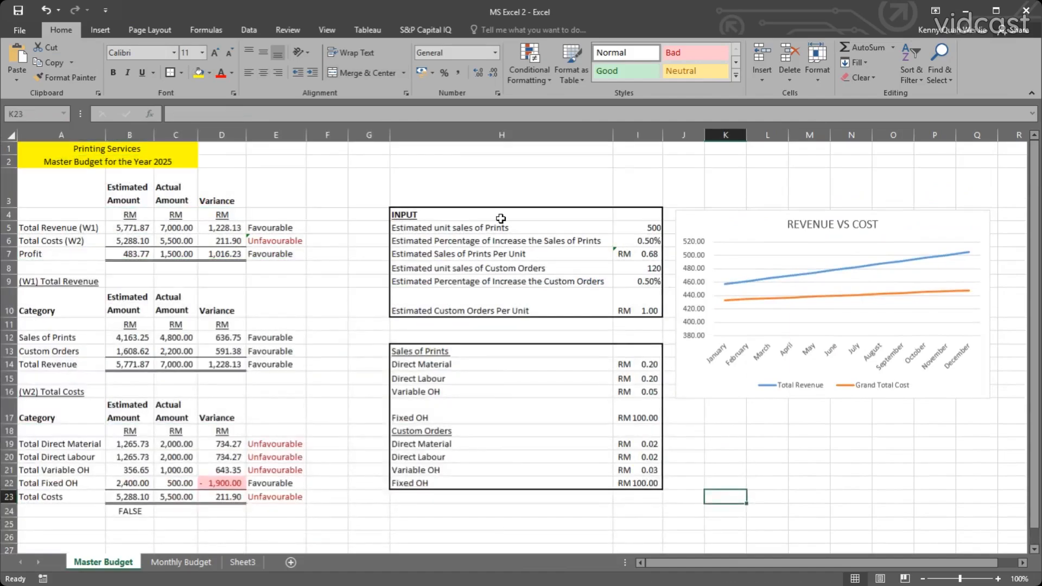
Inspect the variance status formulas in E5:E7 and the B24 cost check, and view the Monthly Budget sheet before returning to Master Budget.
click(271, 227)
click(270, 239)
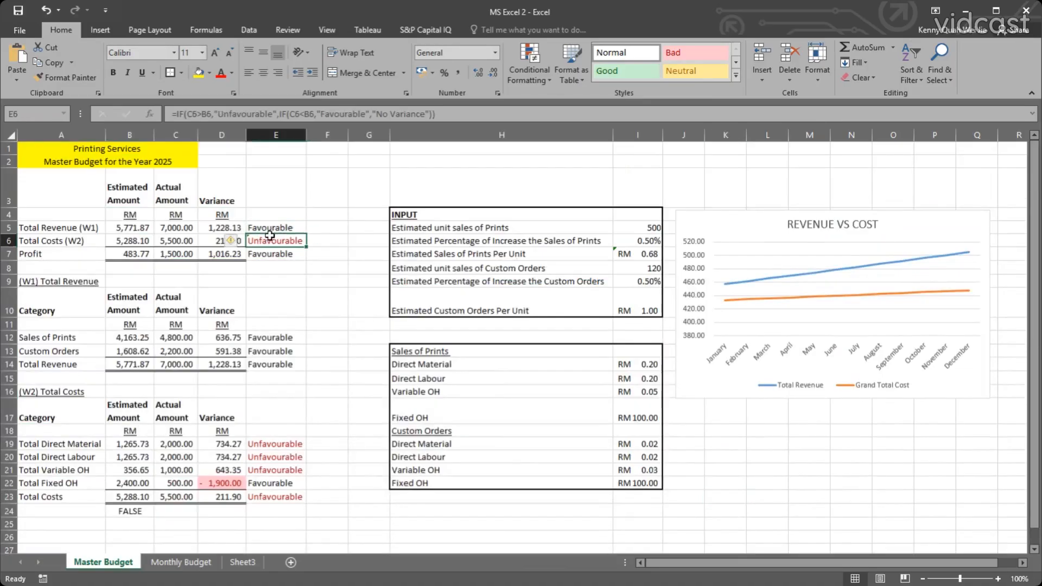
click(272, 251)
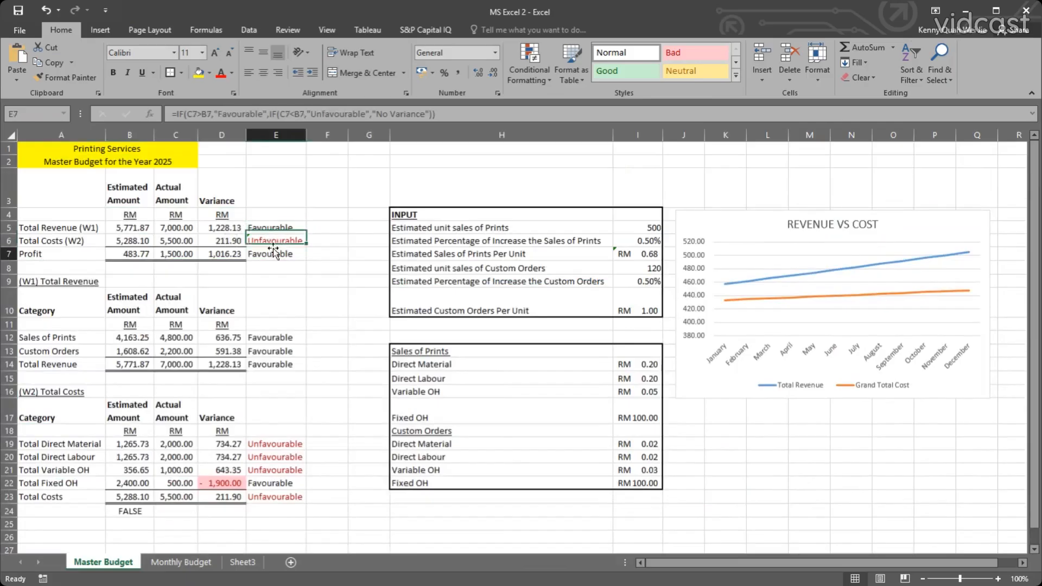
click(355, 281)
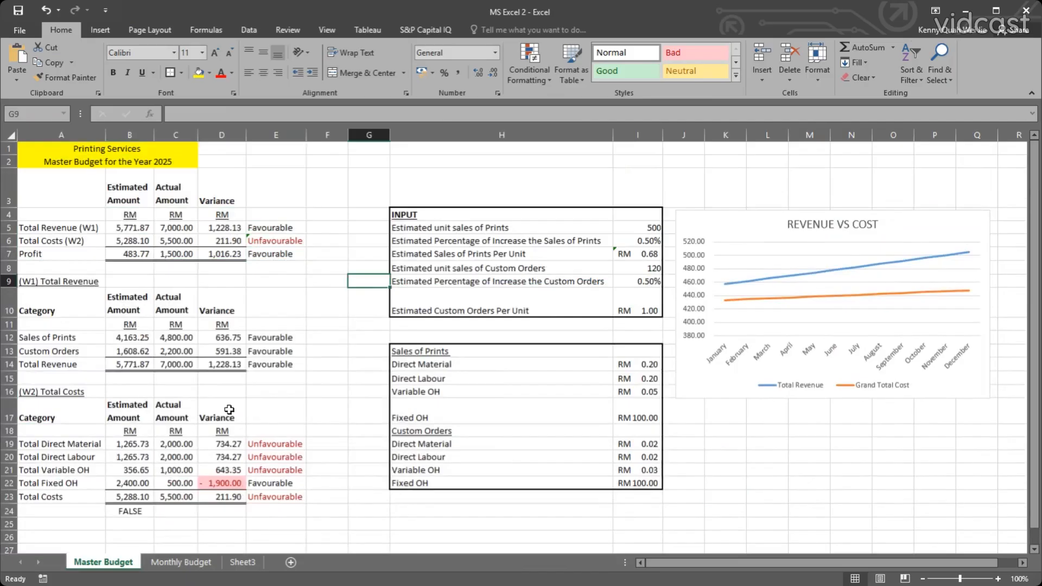
click(131, 506)
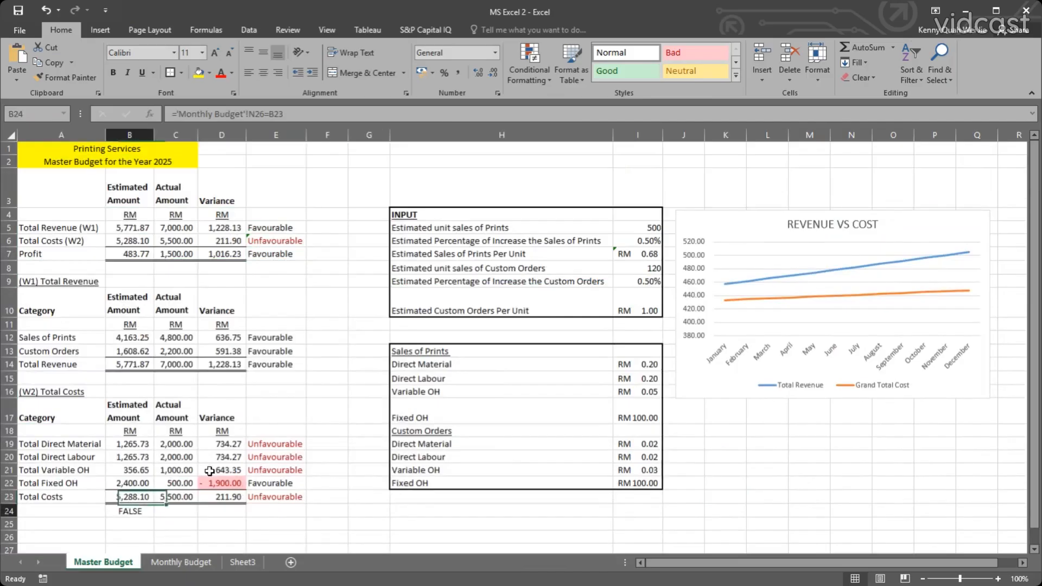
click(267, 406)
click(324, 366)
click(185, 561)
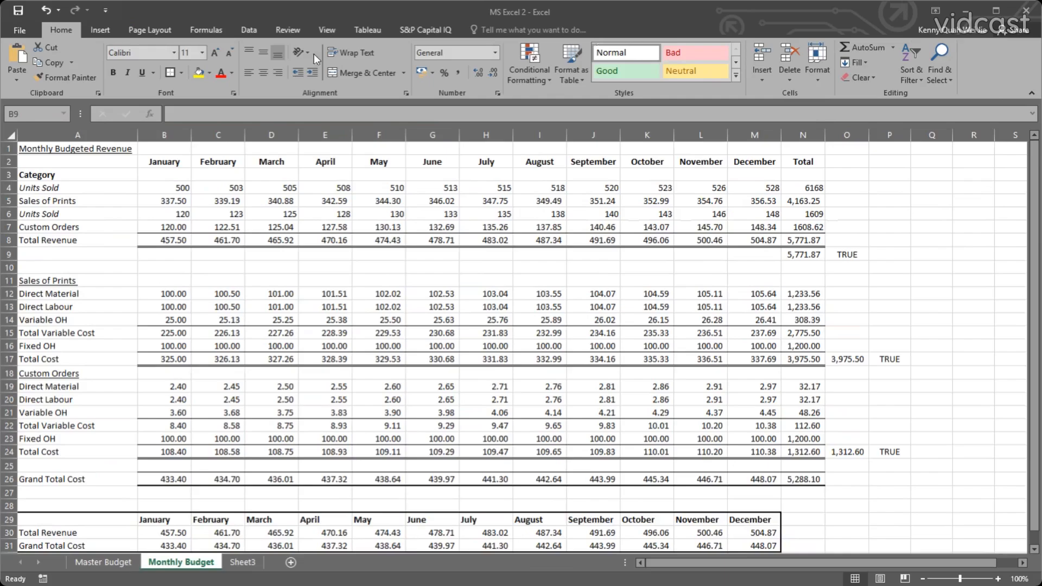
click(86, 562)
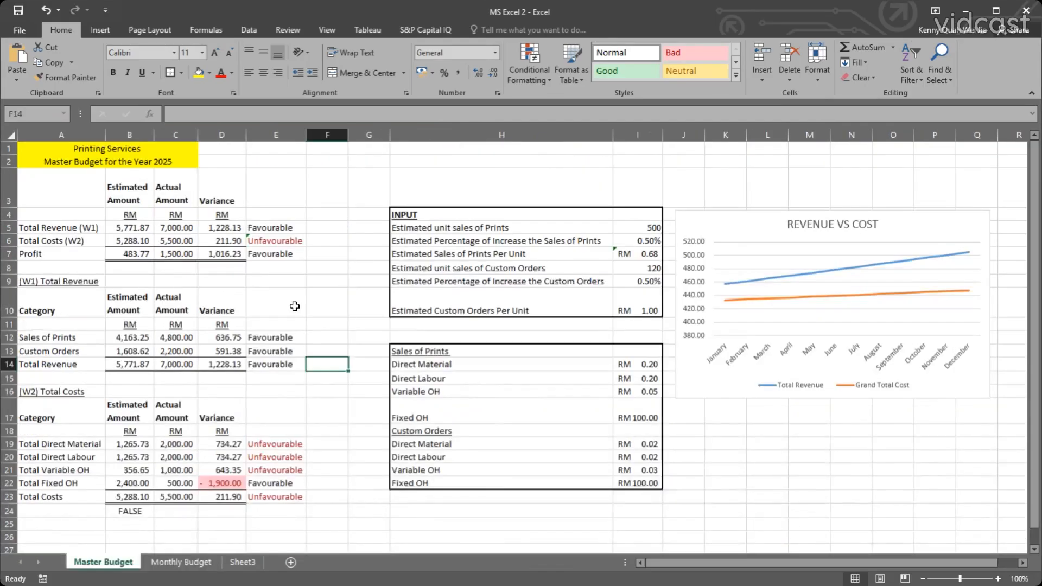